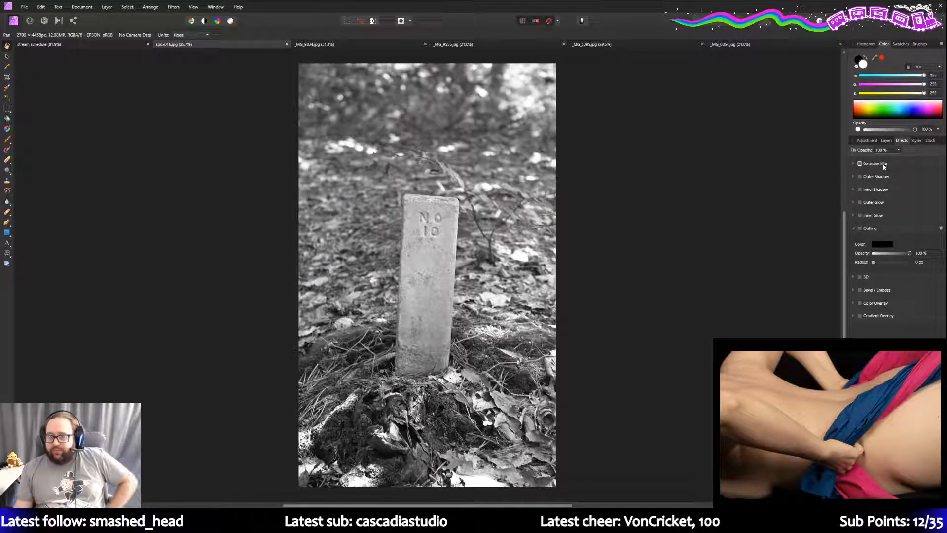
- Duplicate the Background layer of speed16.jpg from the Layers panel
{"action": "left_click", "coordinate": [886, 140]}
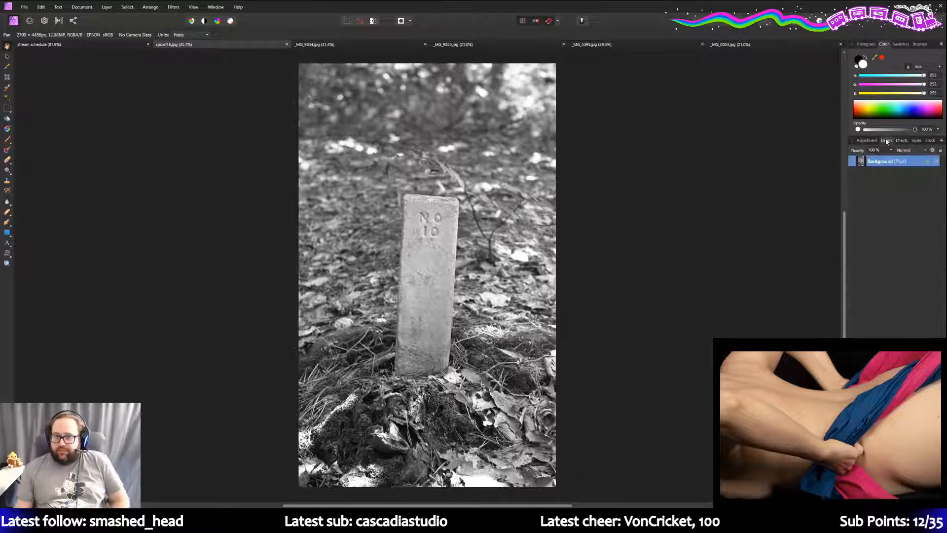
{"action": "right_click", "coordinate": [893, 167]}
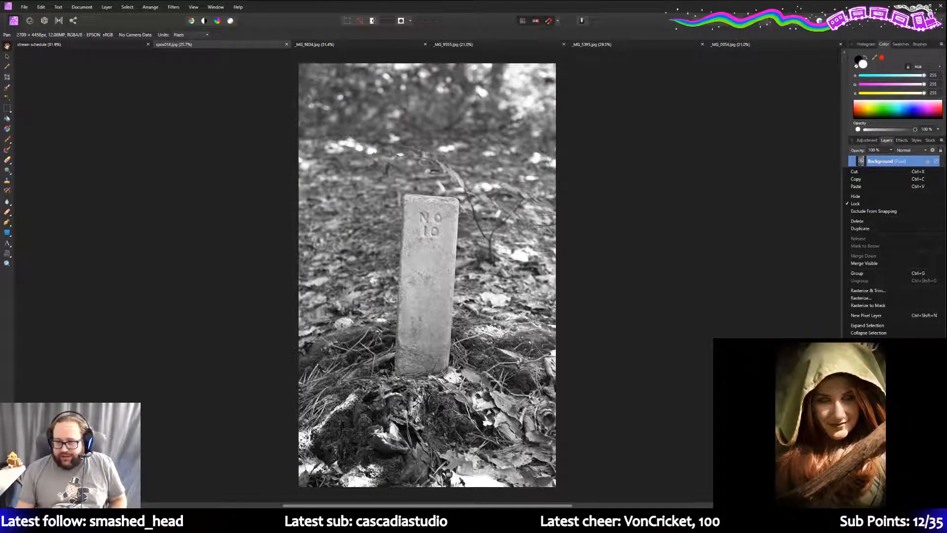
{"action": "left_click", "coordinate": [871, 230]}
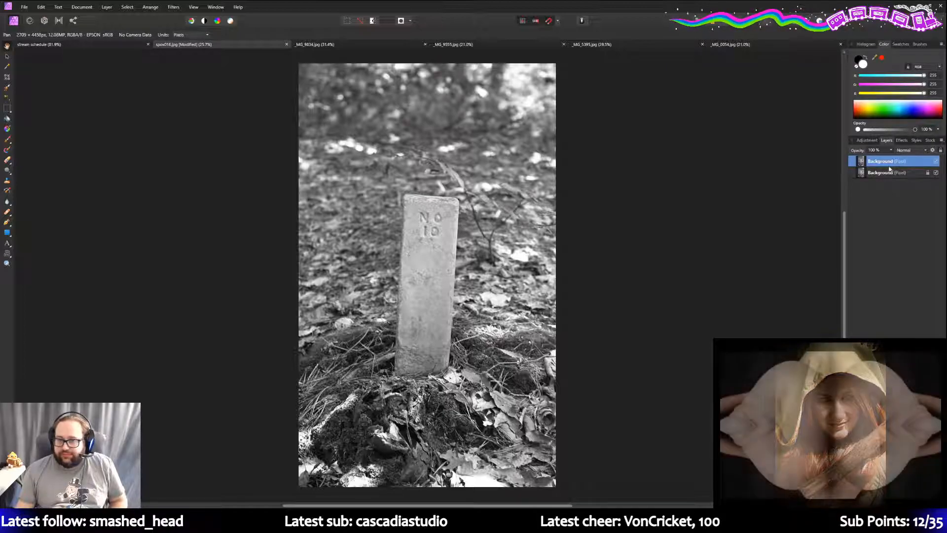
{"action": "left_click", "coordinate": [867, 141]}
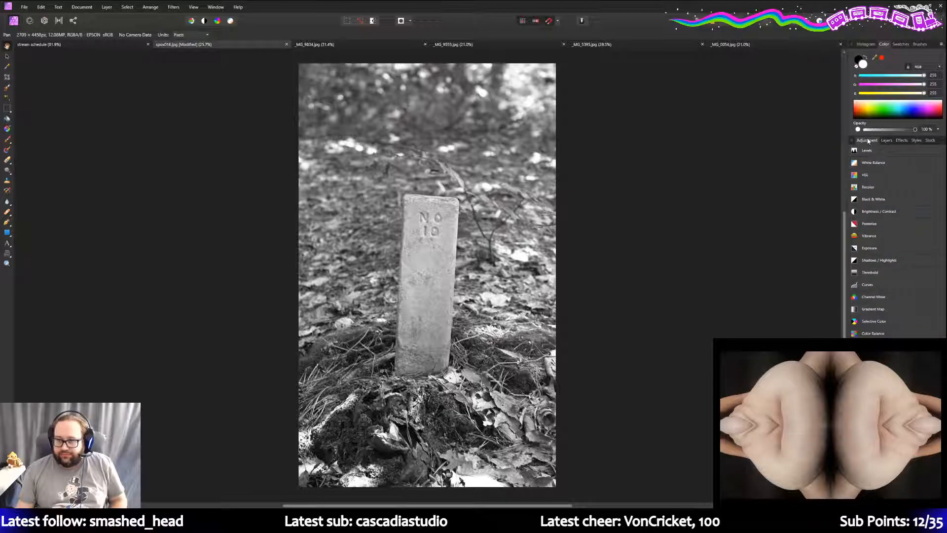
- Add a default Curves adjustment with its black point dragged right to 0.025
{"action": "left_click", "coordinate": [868, 285]}
{"action": "left_click", "coordinate": [865, 306]}
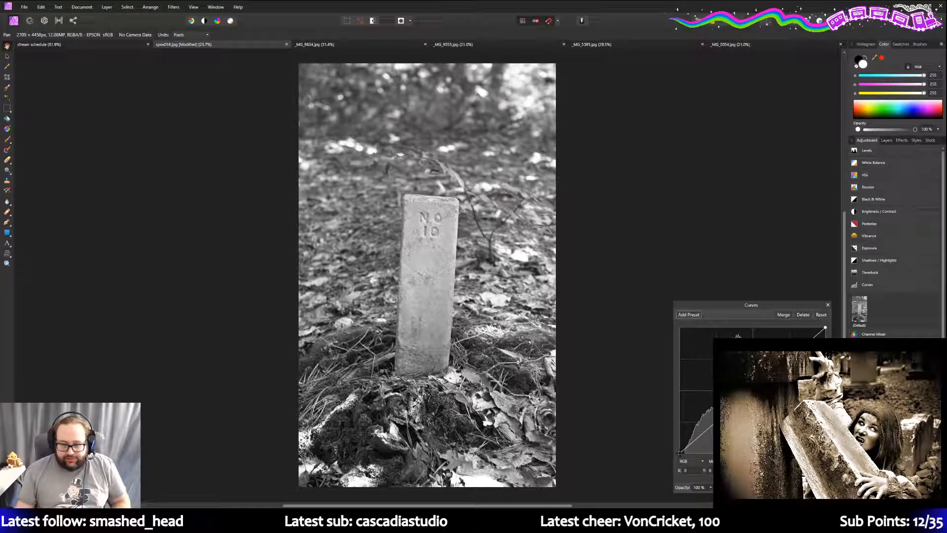
{"action": "left_click_drag", "start_coordinate": [680, 453], "coordinate": [684, 457]}
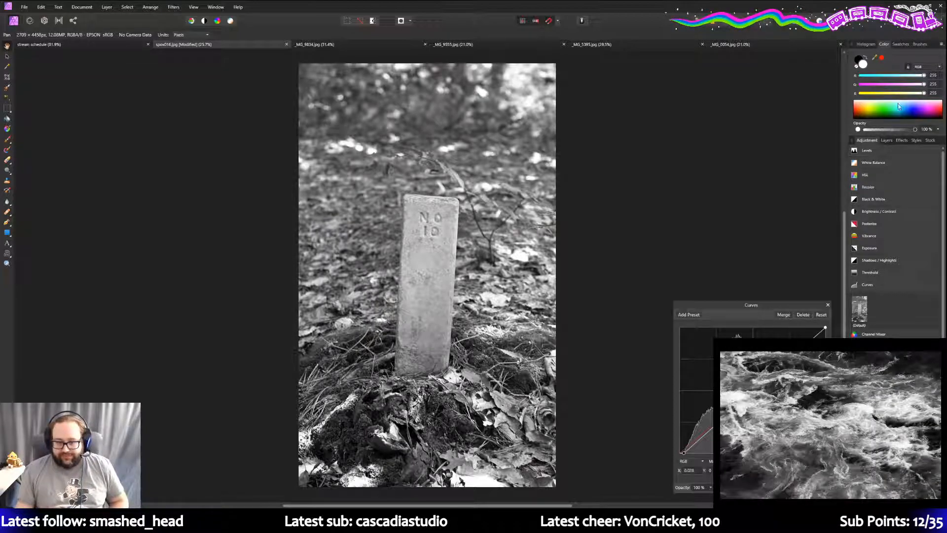
{"action": "left_click", "coordinate": [888, 142]}
{"action": "left_click", "coordinate": [876, 140]}
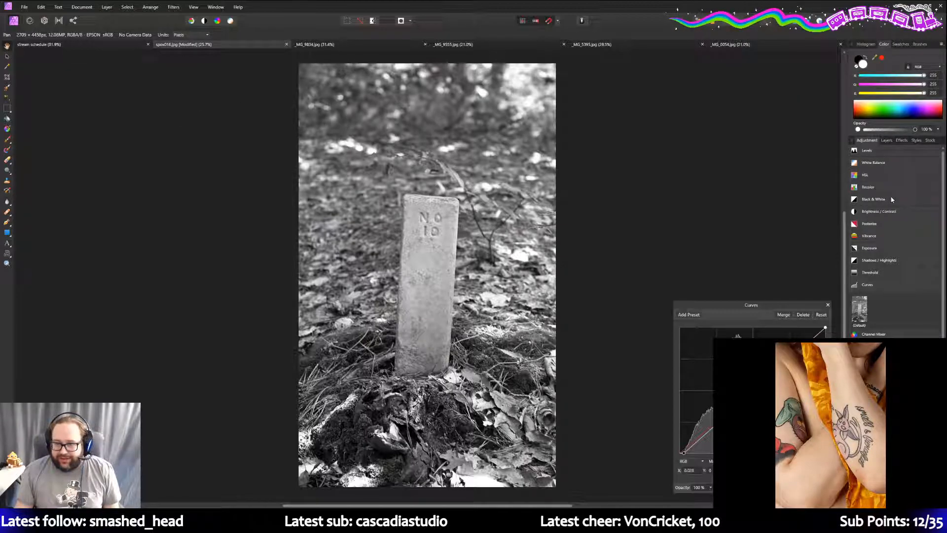
- Preview the HSL presets, then view the Curves layer above the two Background layers
{"action": "left_click", "coordinate": [878, 178]}
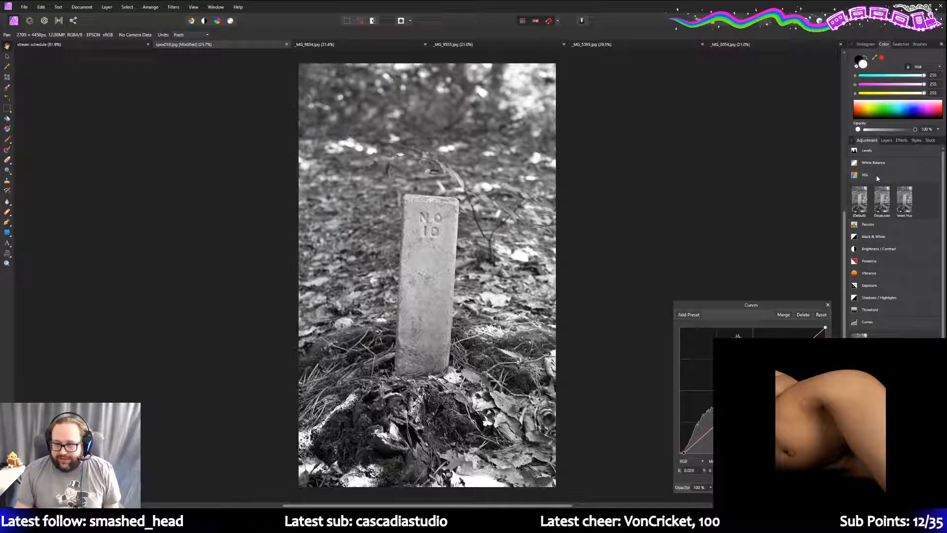
{"action": "left_click", "coordinate": [877, 178]}
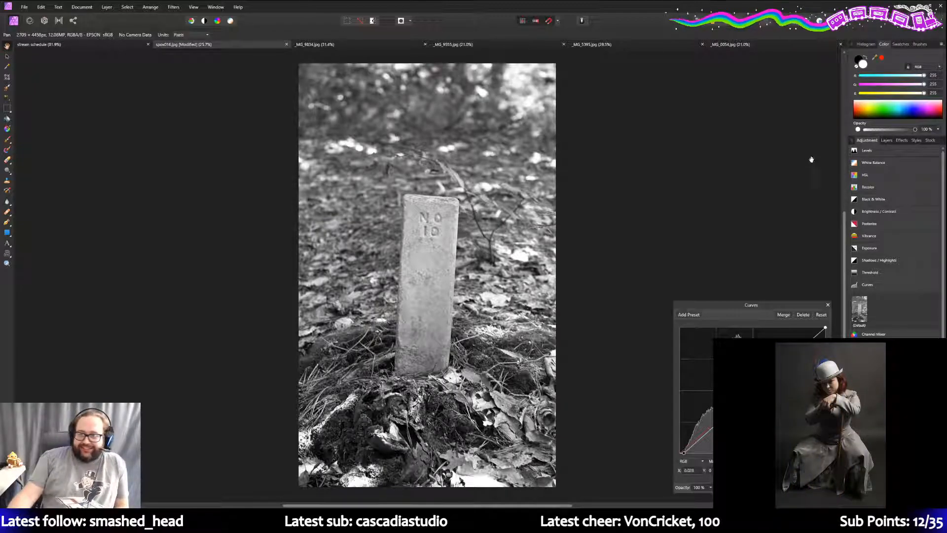
{"action": "left_click", "coordinate": [886, 141]}
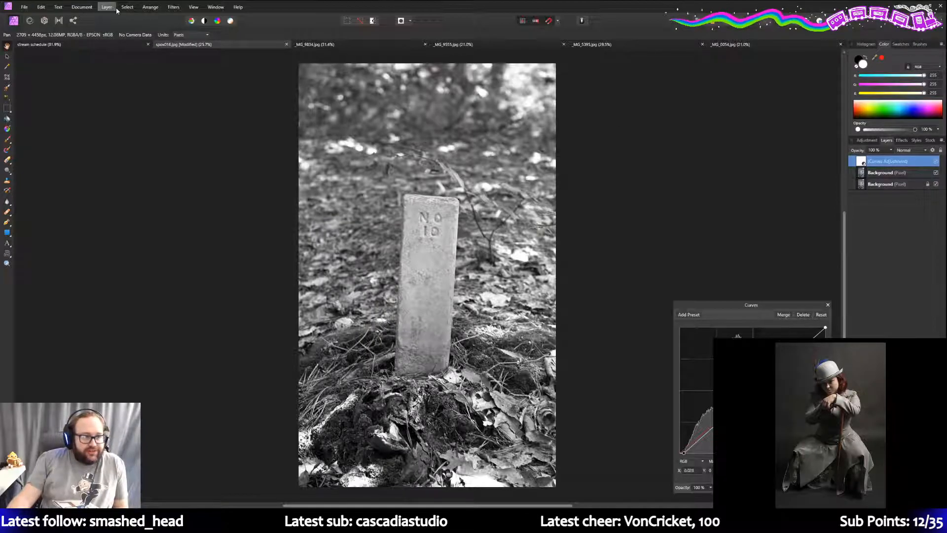
- Convert the document to the Apple RGB profile via Document > Convert Format / ICC Profile
{"action": "left_click", "coordinate": [895, 172]}
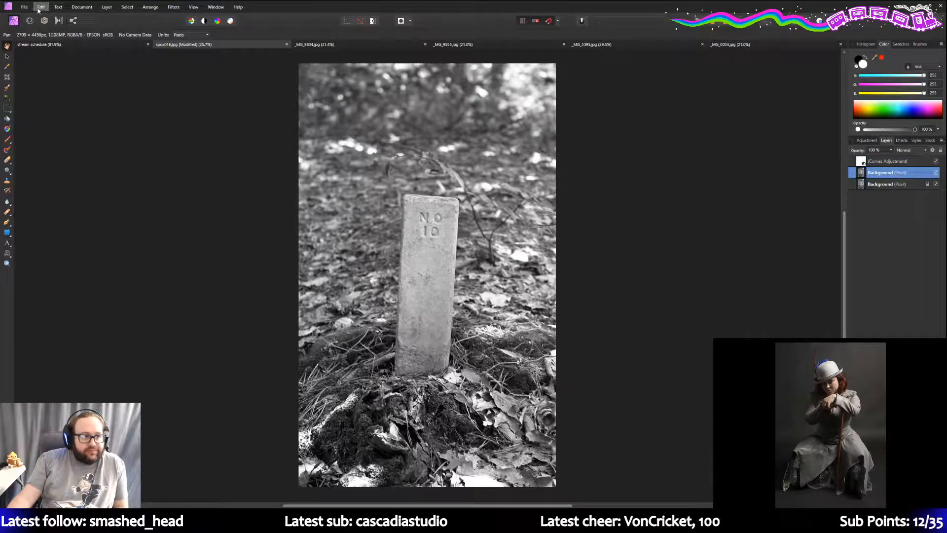
{"action": "left_click", "coordinate": [25, 7]}
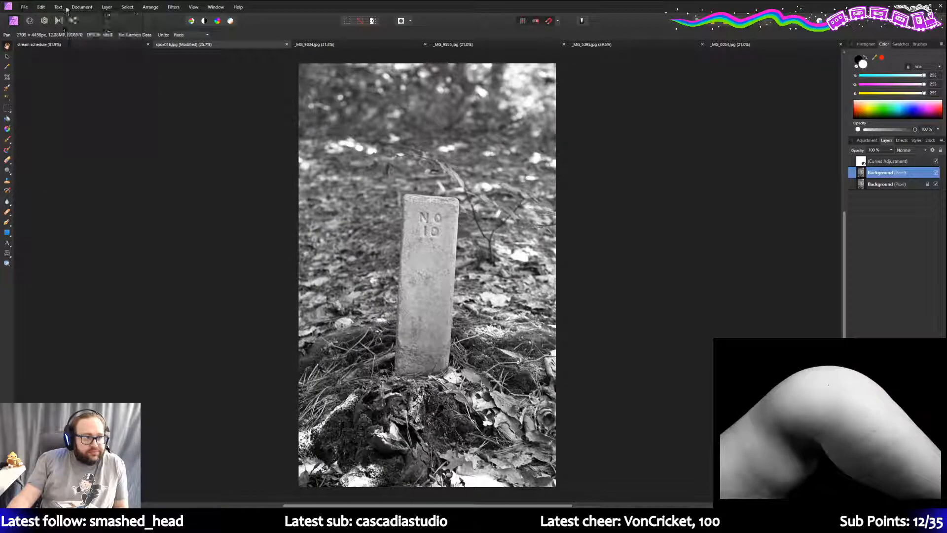
{"action": "mouse_move", "coordinate": [58, 7]}
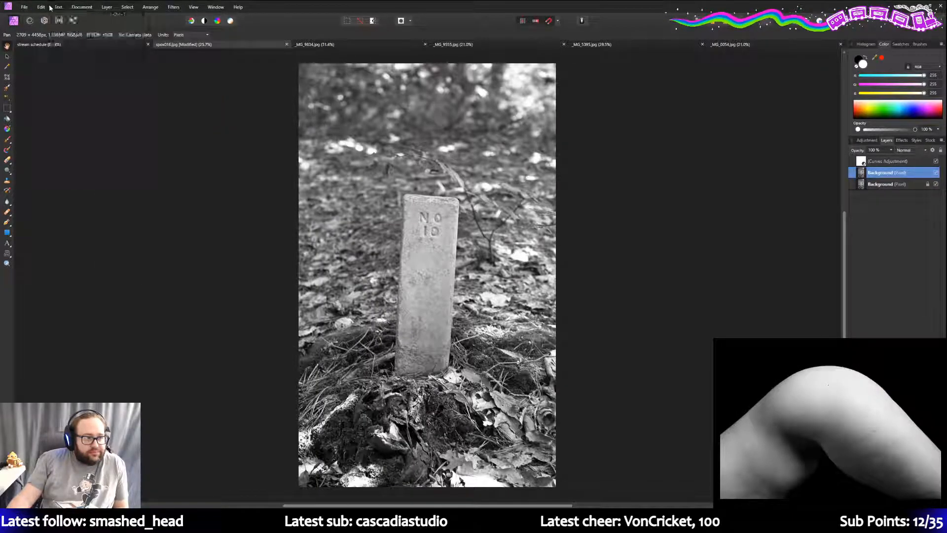
{"action": "mouse_move", "coordinate": [107, 8]}
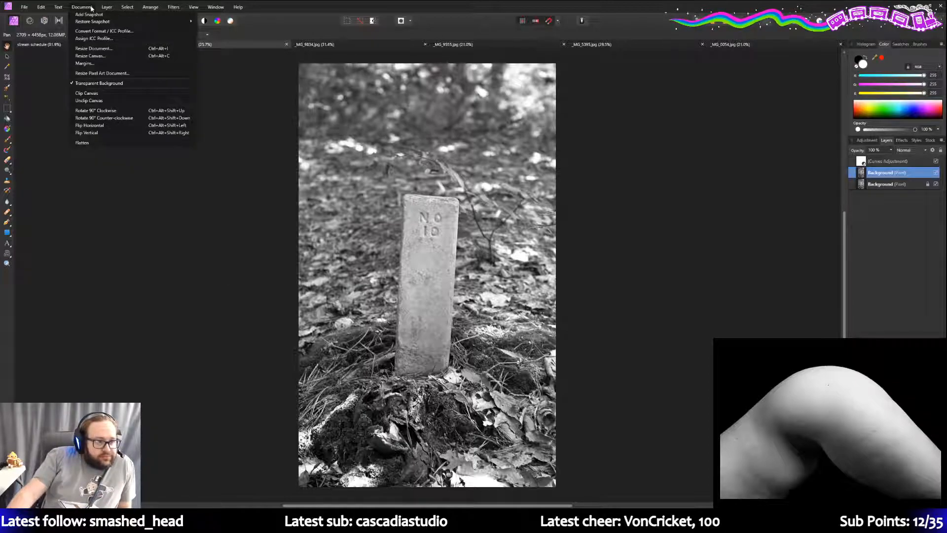
{"action": "left_click", "coordinate": [104, 30]}
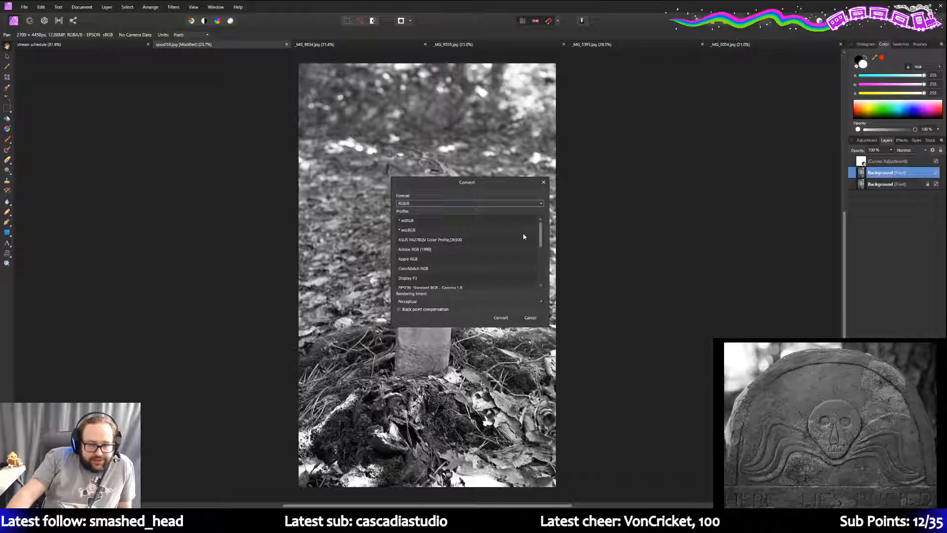
{"action": "left_click", "coordinate": [434, 259]}
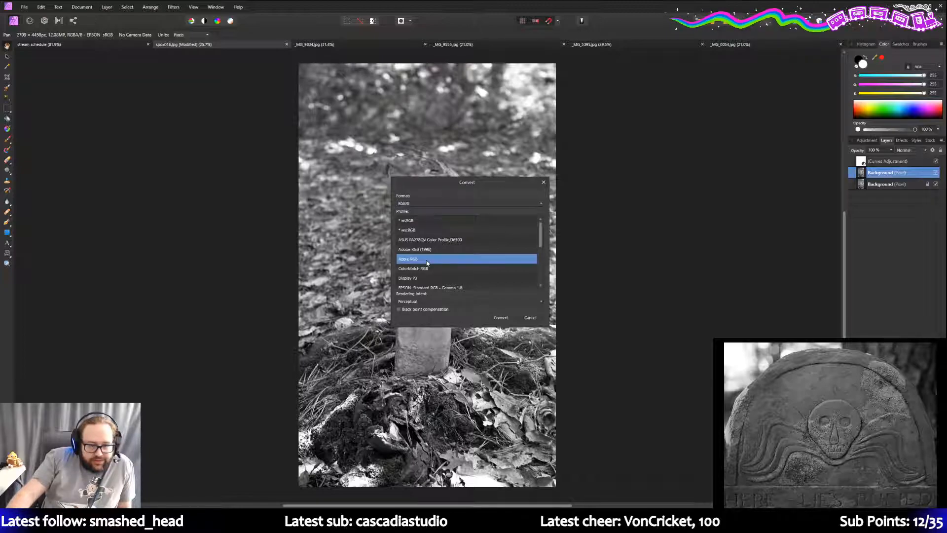
{"action": "left_click", "coordinate": [501, 317]}
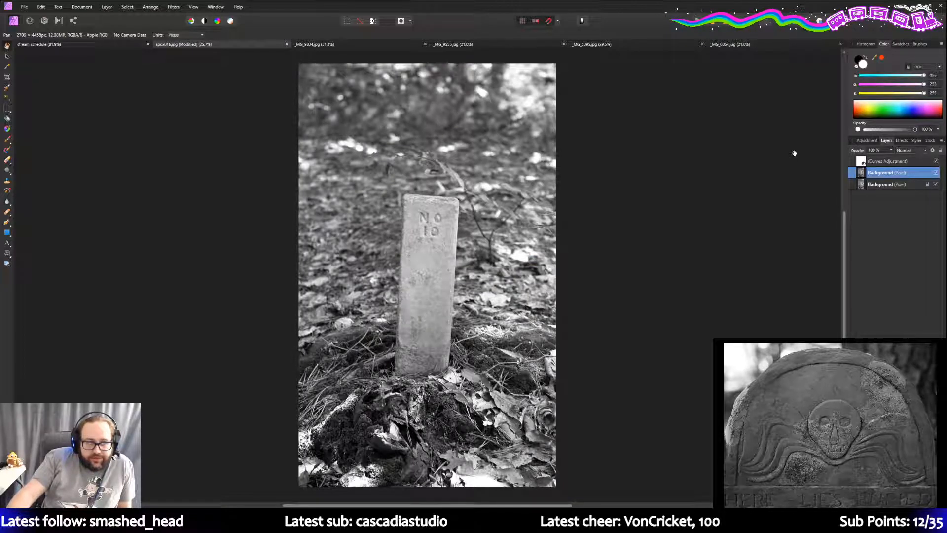
{"action": "left_click", "coordinate": [903, 162]}
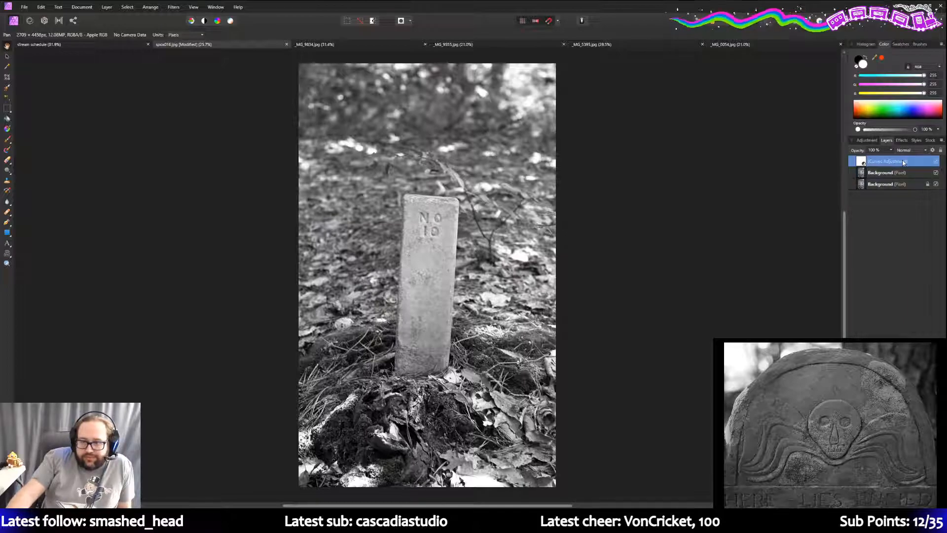
{"action": "left_click", "coordinate": [867, 141]}
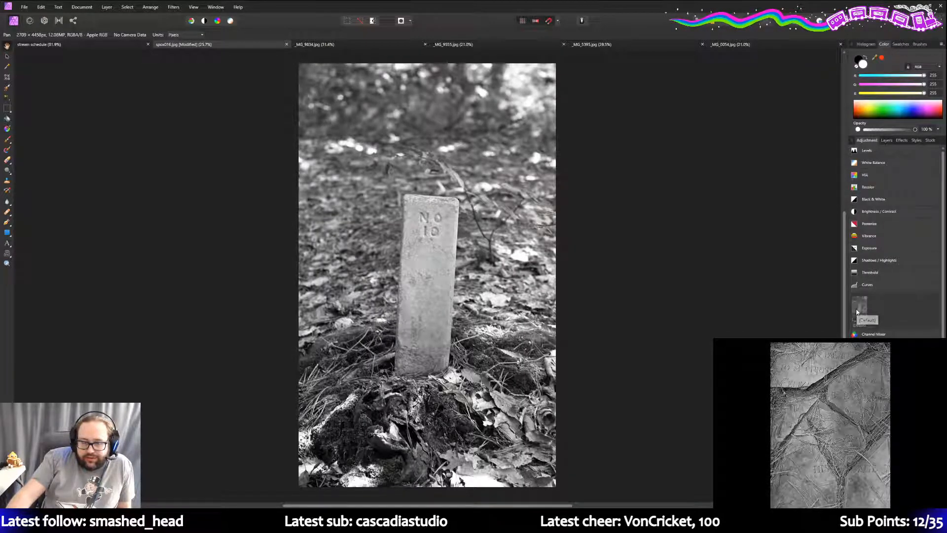
- Add a default Curves adjustment with the black point nudged right to 0.028
{"action": "left_click", "coordinate": [857, 308]}
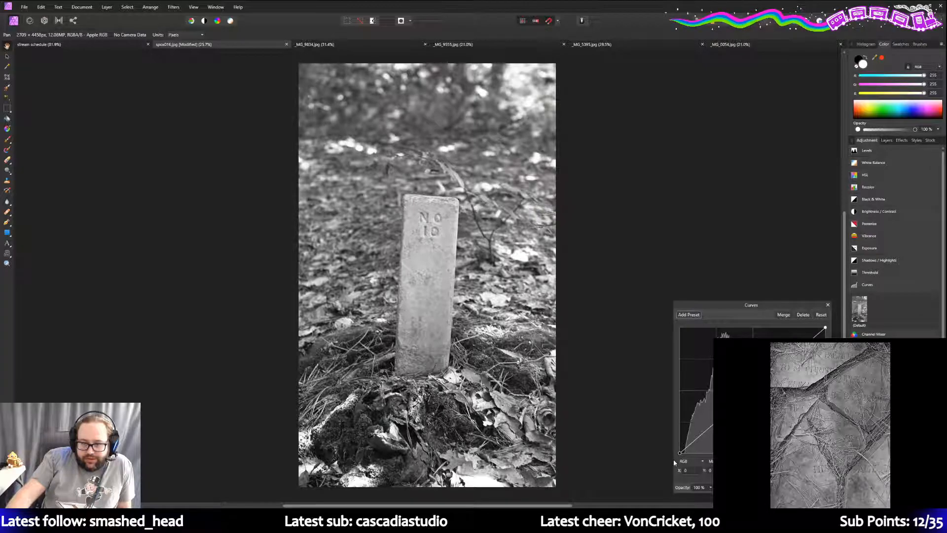
{"action": "left_click_drag", "start_coordinate": [680, 452], "coordinate": [685, 457]}
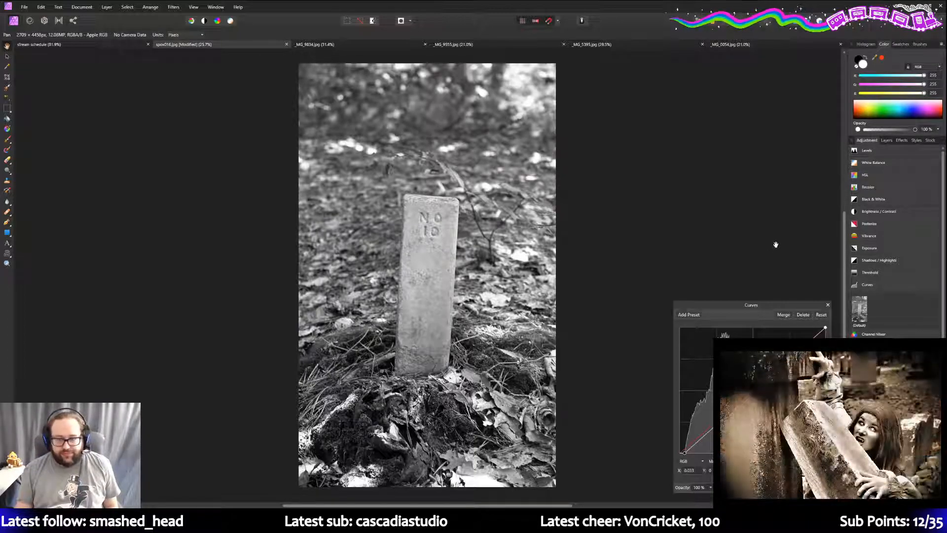
- Rename the upper Background layer to 'Background copy' and reselect the Curves layer
{"action": "left_click", "coordinate": [885, 140]}
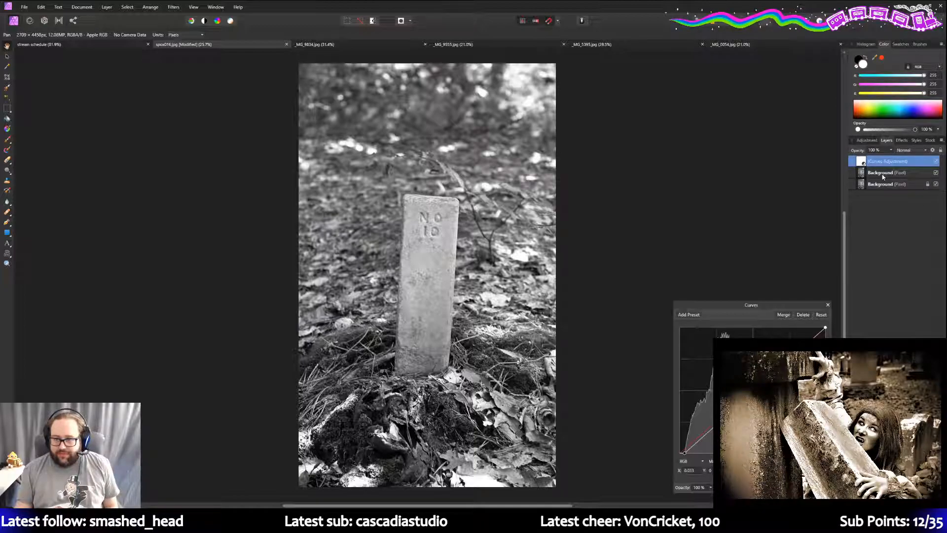
{"action": "double_click", "coordinate": [897, 173]}
{"action": "left_click", "coordinate": [896, 172]}
{"action": "type", "text": "copy"}
{"action": "key", "text": "Return"}
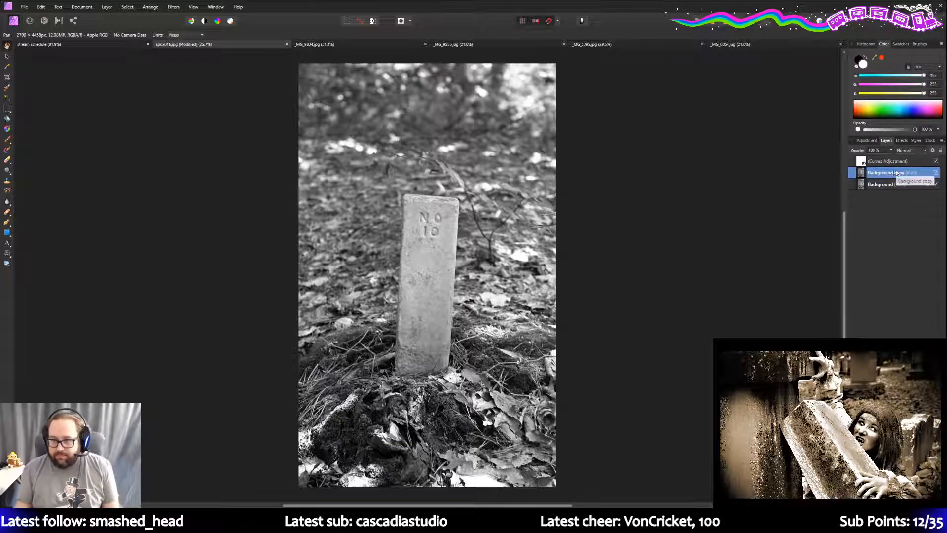
{"action": "left_click", "coordinate": [883, 163]}
{"action": "left_click", "coordinate": [866, 143]}
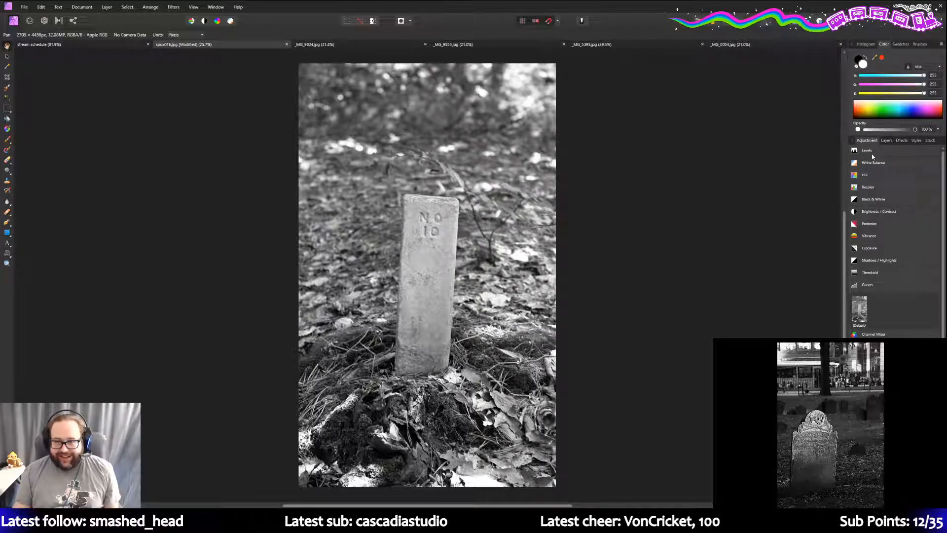
- Add a default Brightness / Contrast adjustment, then select the Background copy layer
{"action": "left_click", "coordinate": [879, 211]}
{"action": "left_click", "coordinate": [859, 237]}
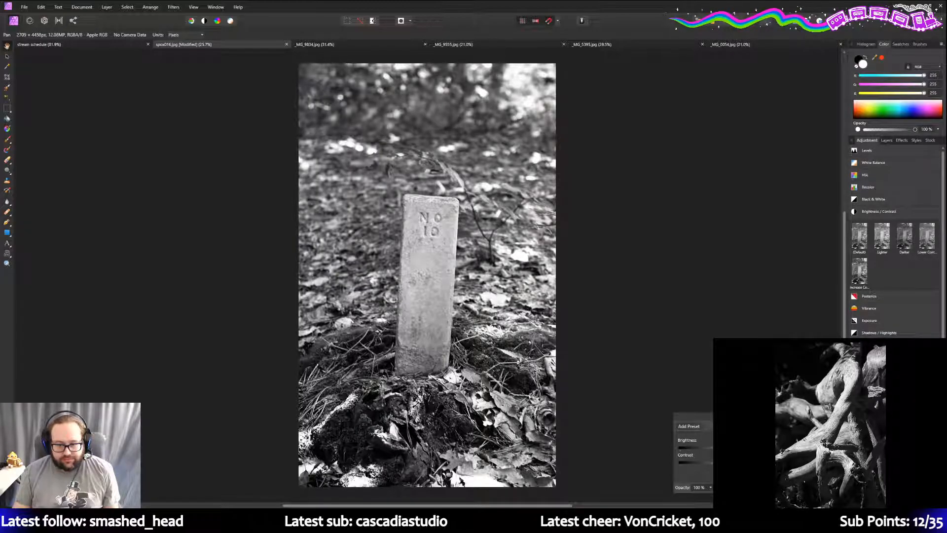
{"action": "left_click", "coordinate": [887, 141]}
{"action": "left_click", "coordinate": [894, 183]}
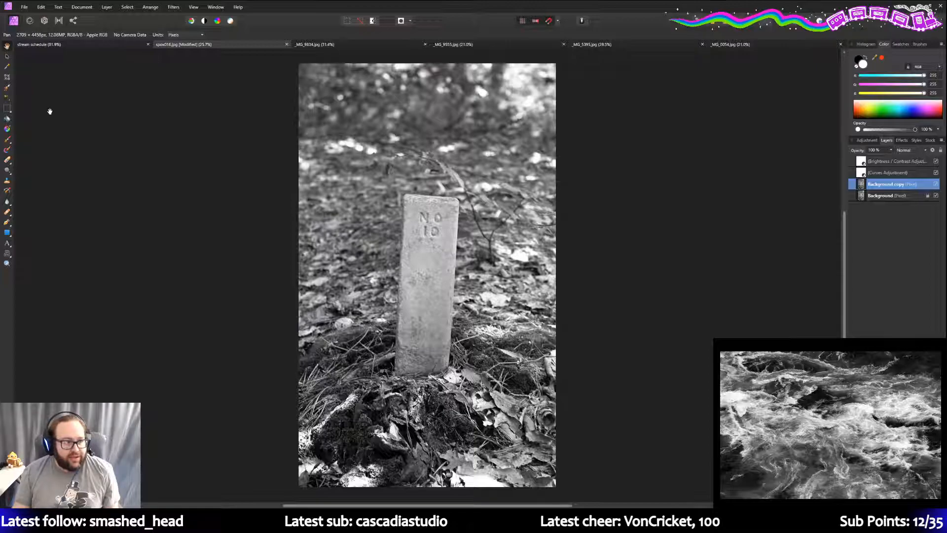
- Draw a transparent-to-black gradient inward from the top-right corner of Background copy
{"action": "left_click", "coordinate": [8, 127]}
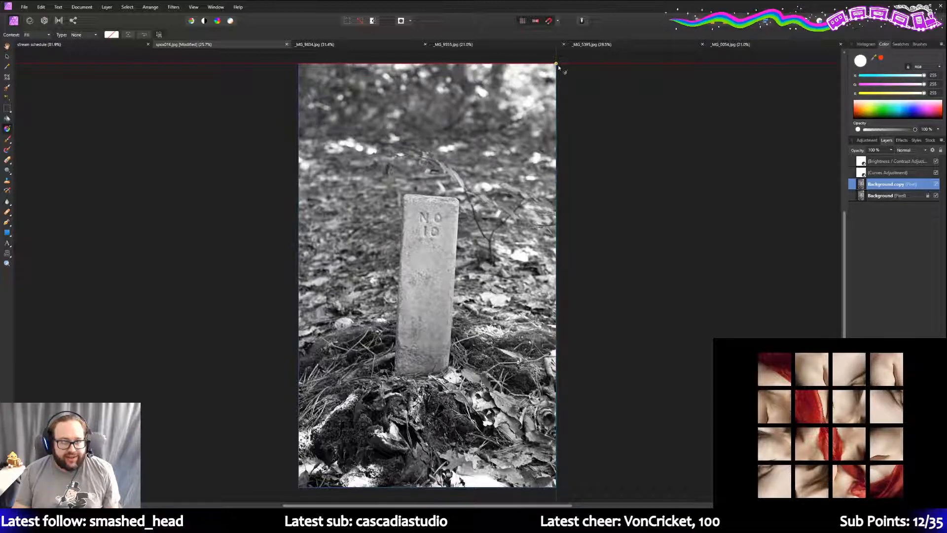
{"action": "left_click_drag", "start_coordinate": [556, 64], "coordinate": [478, 142]}
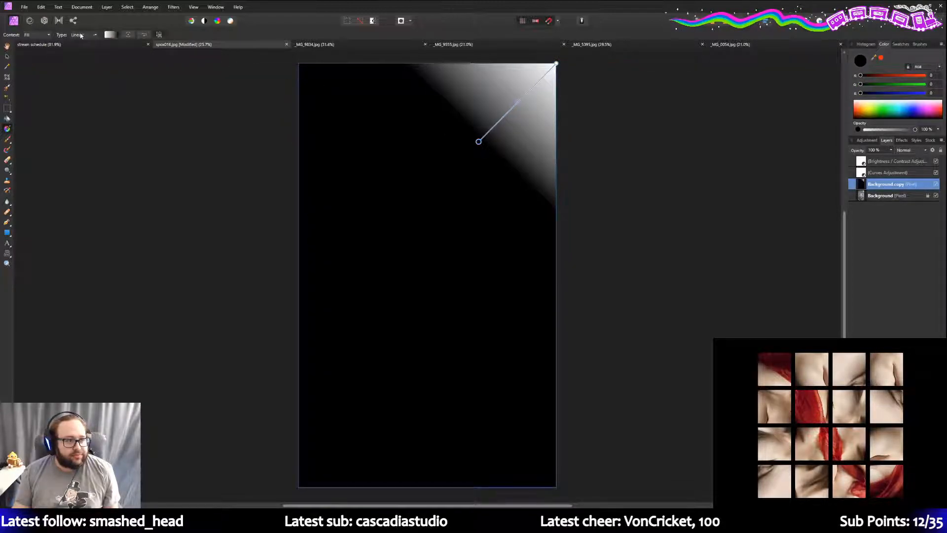
{"action": "left_click", "coordinate": [109, 34]}
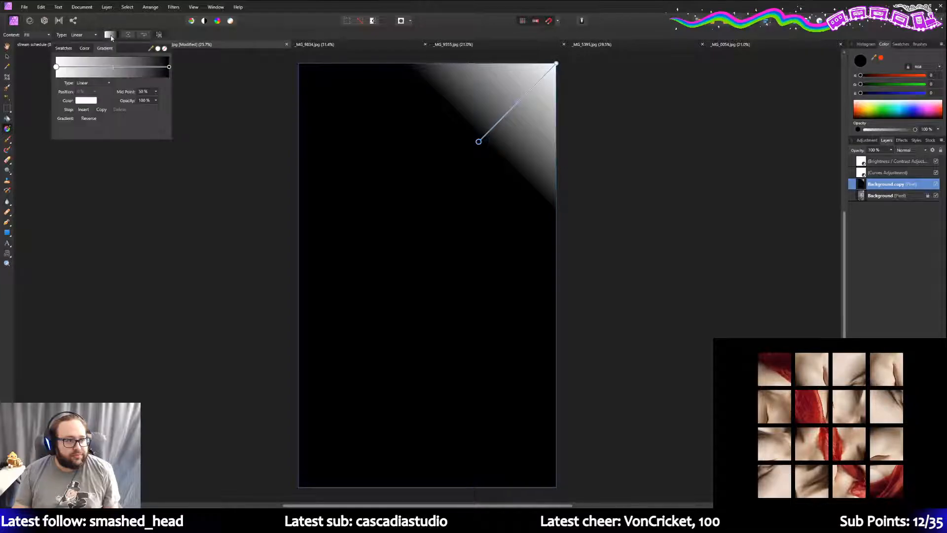
{"action": "left_click", "coordinate": [64, 48]}
{"action": "left_click", "coordinate": [67, 80]}
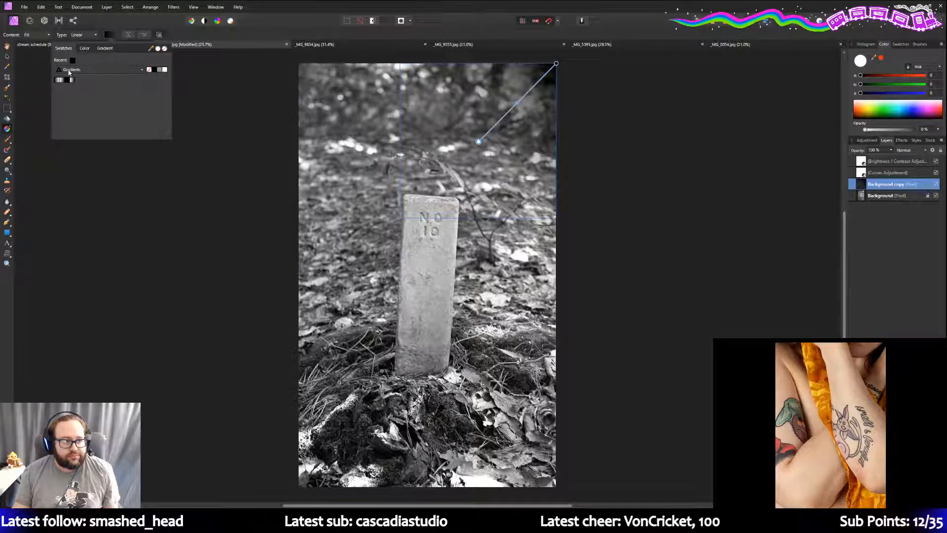
{"action": "left_click", "coordinate": [103, 48]}
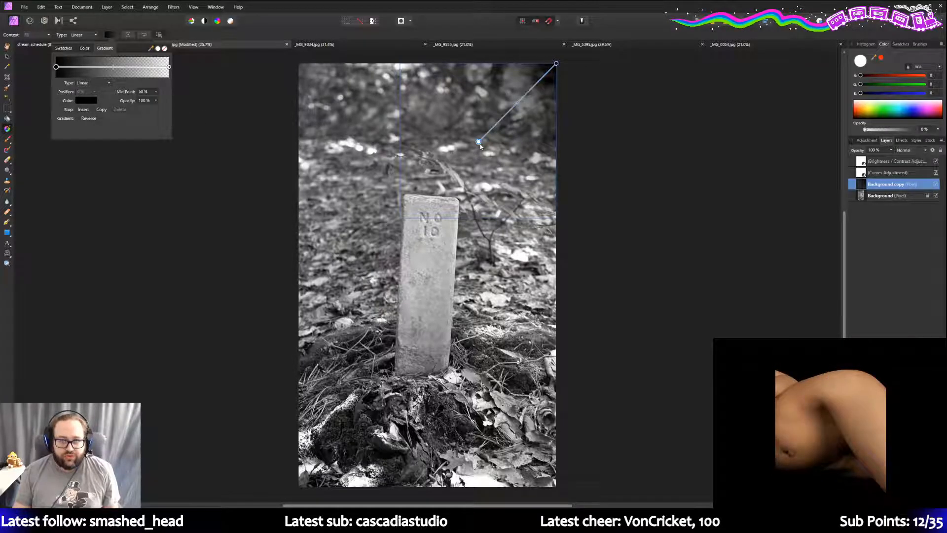
{"action": "left_click_drag", "start_coordinate": [479, 141], "coordinate": [435, 173]}
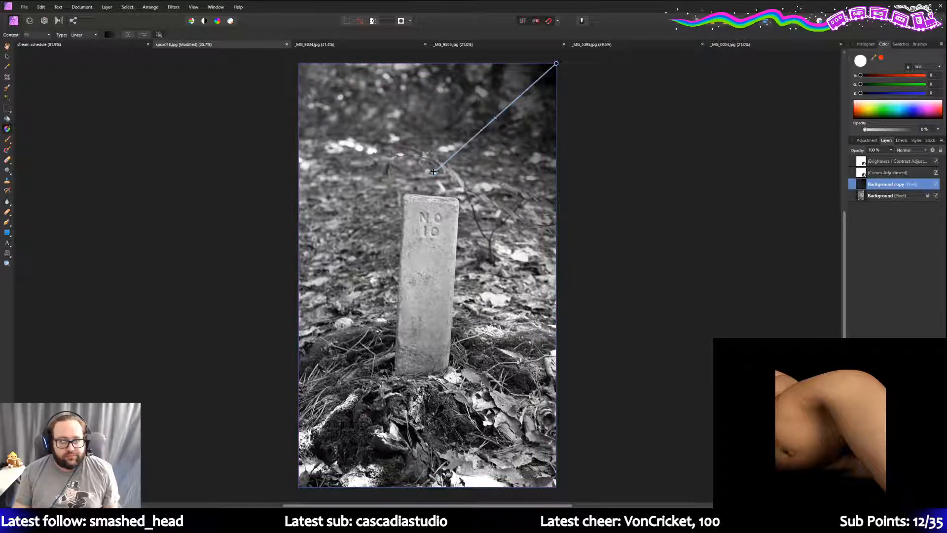
- Lower the gradient's dark stop opacity to 70%
{"action": "left_click", "coordinate": [108, 35]}
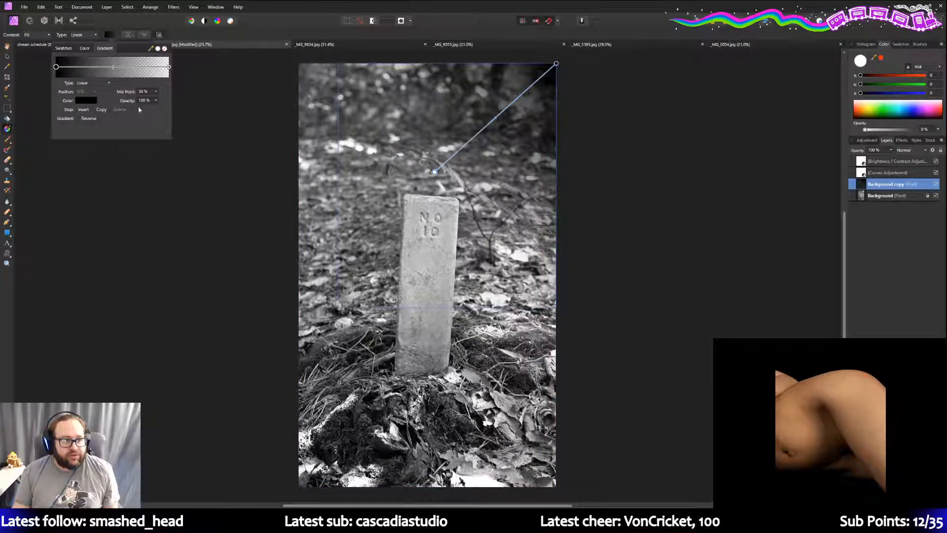
{"action": "left_click", "coordinate": [155, 100]}
{"action": "left_click_drag", "start_coordinate": [158, 109], "coordinate": [134, 110]}
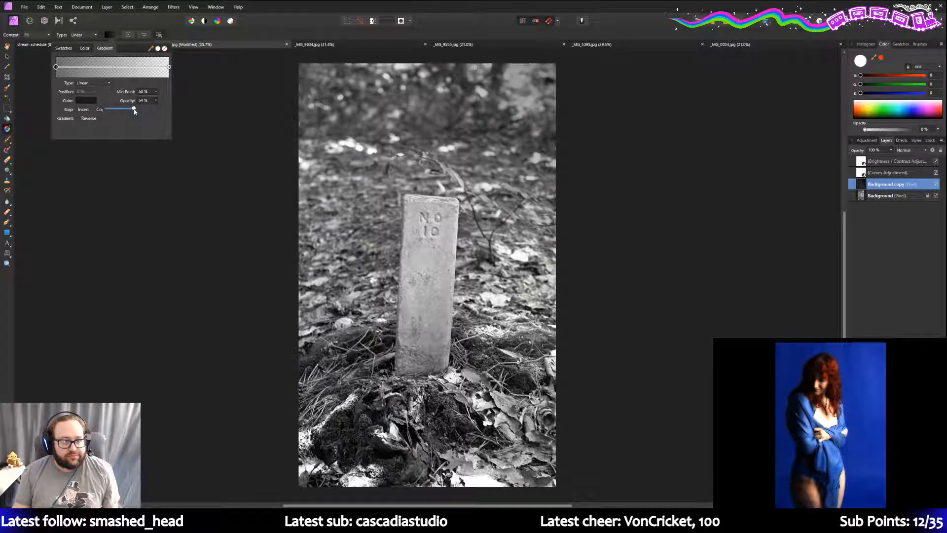
{"action": "left_click_drag", "start_coordinate": [134, 110], "coordinate": [143, 109]}
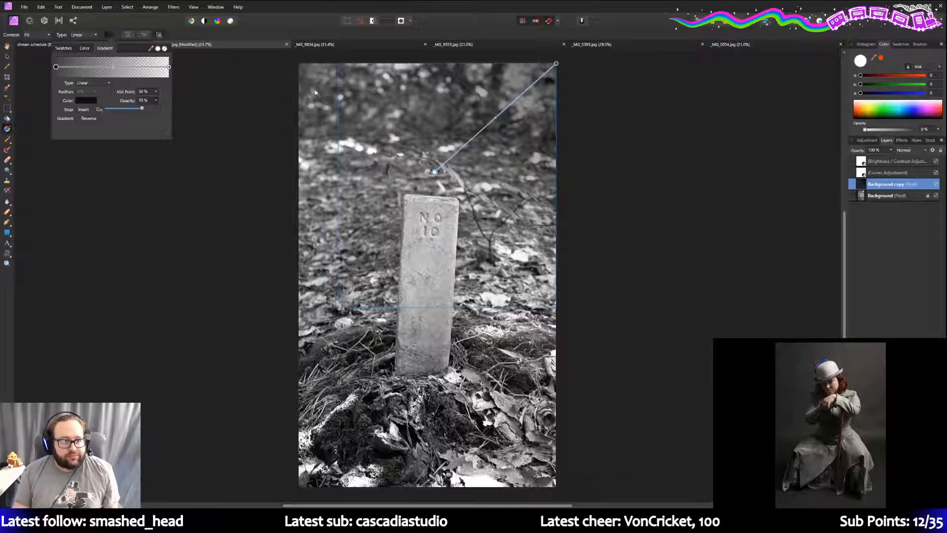
{"action": "left_click", "coordinate": [887, 186]}
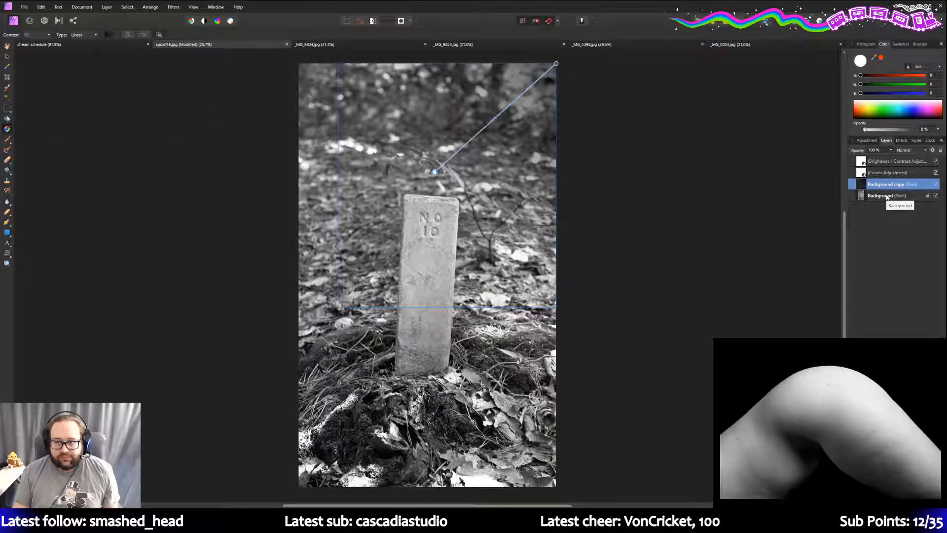
{"action": "right_click", "coordinate": [887, 196]}
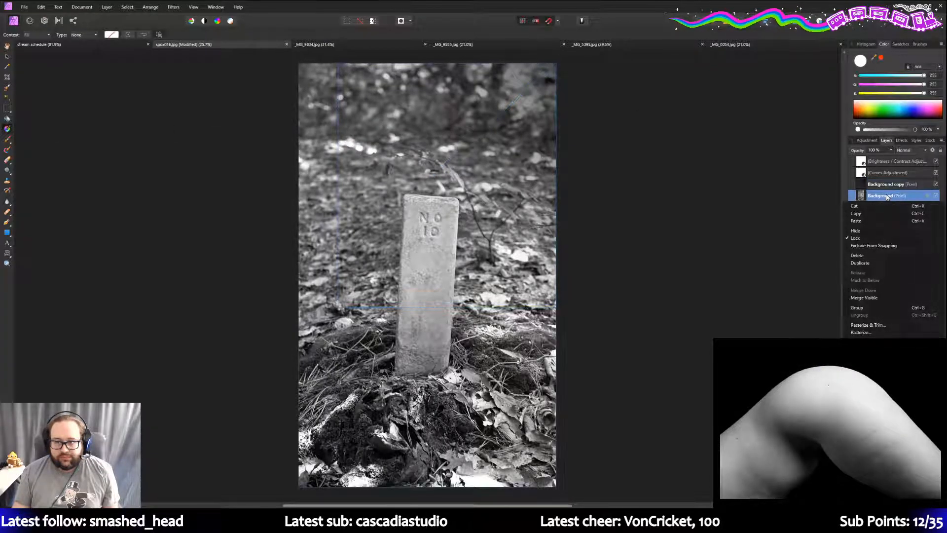
- Duplicate Background and place the copy directly below Background copy, undoing accidental nesting
{"action": "left_click", "coordinate": [877, 263]}
{"action": "mouse_move", "coordinate": [887, 196]}
{"action": "left_mouse_down"}
{"action": "mouse_move", "coordinate": [891, 184]}
{"action": "mouse_move", "coordinate": [890, 198]}
{"action": "left_mouse_up"}
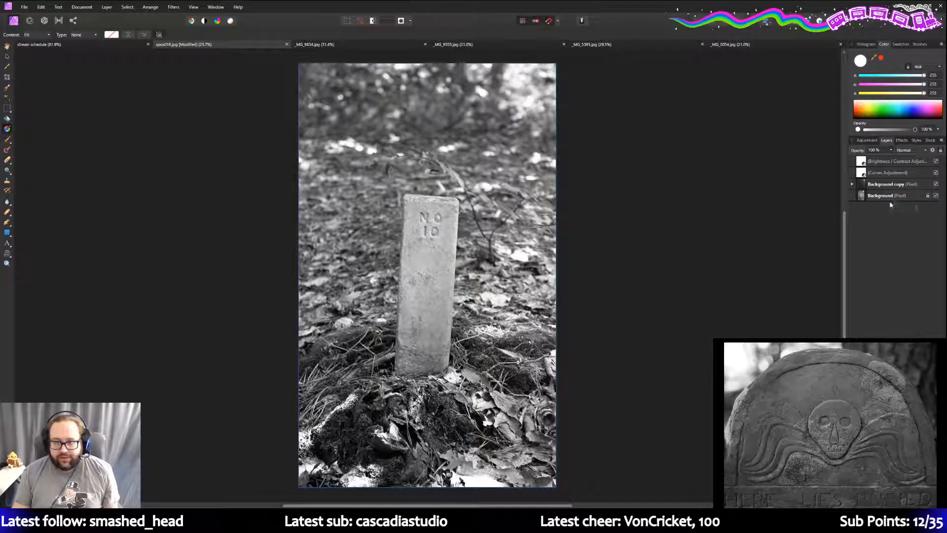
{"action": "left_click", "coordinate": [41, 7]}
{"action": "left_click", "coordinate": [49, 17]}
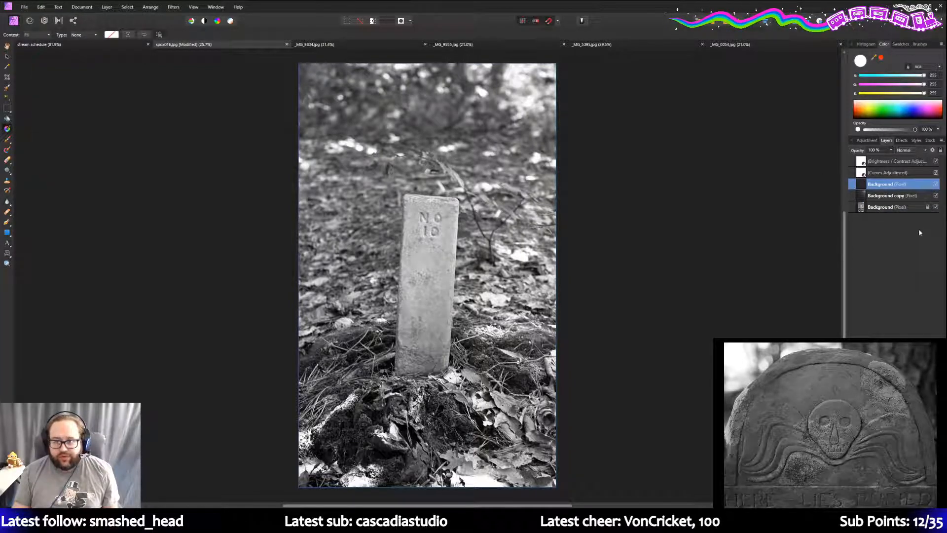
{"action": "left_click_drag", "start_coordinate": [901, 184], "coordinate": [889, 199]}
{"action": "left_click", "coordinate": [41, 7]}
{"action": "left_click", "coordinate": [49, 16]}
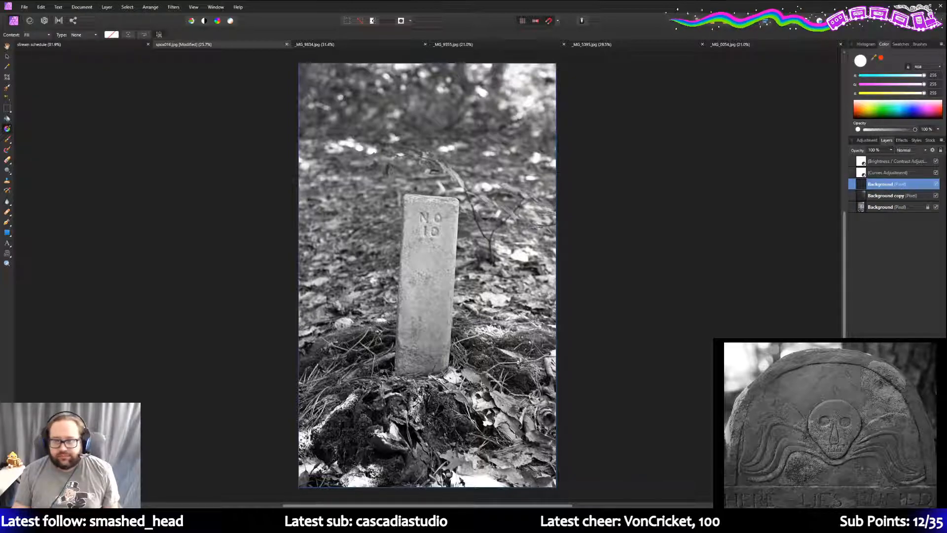
{"action": "left_click_drag", "start_coordinate": [900, 185], "coordinate": [903, 204]}
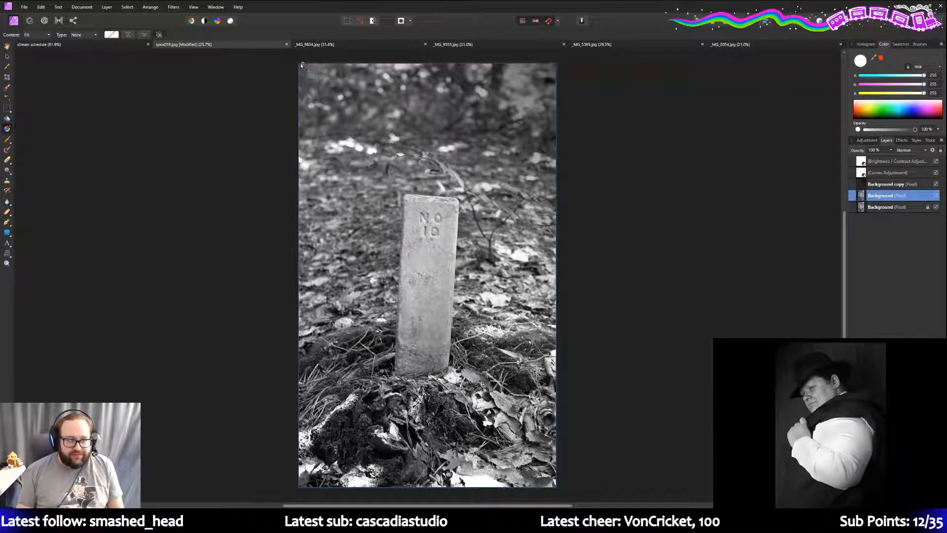
- Rename the layer 'Background copy 2' and draw a transparent-to-black gradient from the top-left corner
{"action": "double_click", "coordinate": [896, 197]}
{"action": "type", "text": "copy 2"}
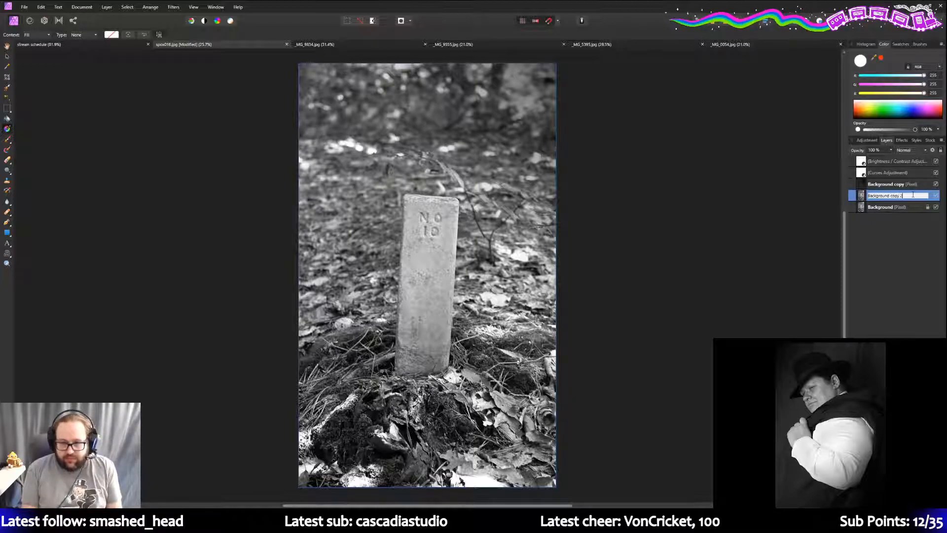
{"action": "key", "text": "Return"}
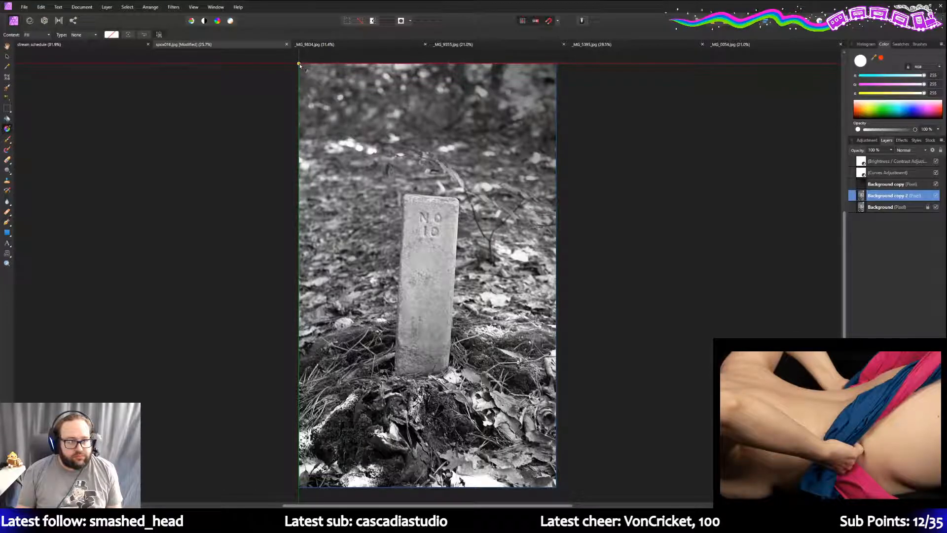
{"action": "left_click_drag", "start_coordinate": [299, 64], "coordinate": [378, 148]}
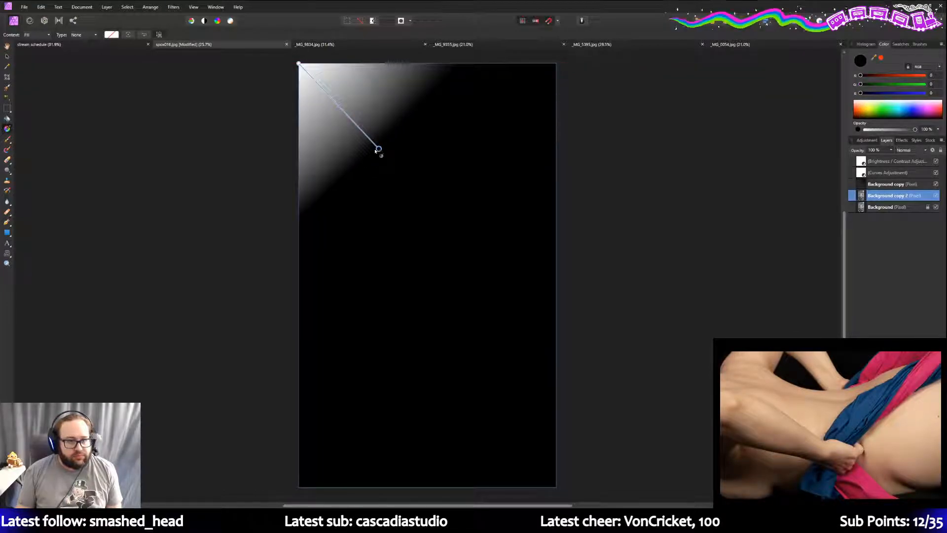
{"action": "left_click", "coordinate": [109, 34]}
{"action": "left_click", "coordinate": [85, 49]}
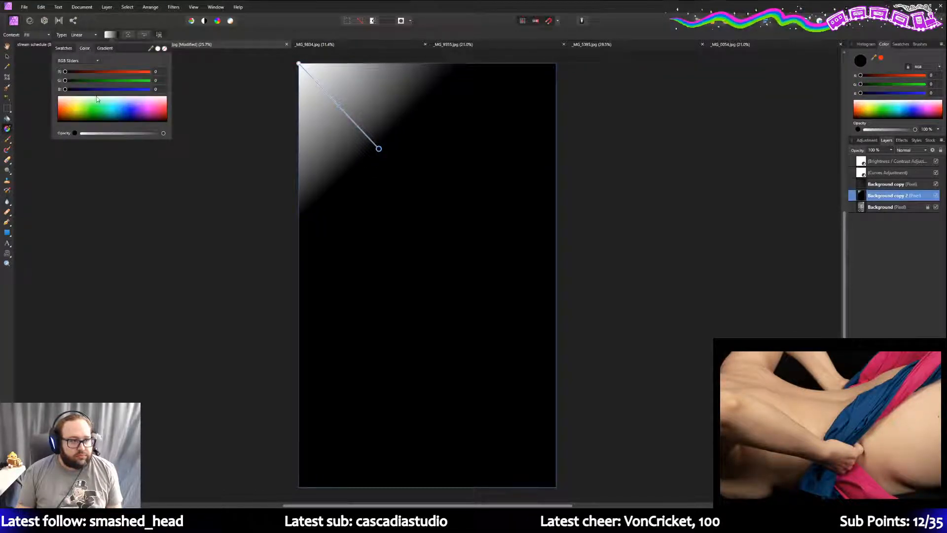
{"action": "left_click", "coordinate": [103, 48]}
{"action": "left_click", "coordinate": [69, 79]}
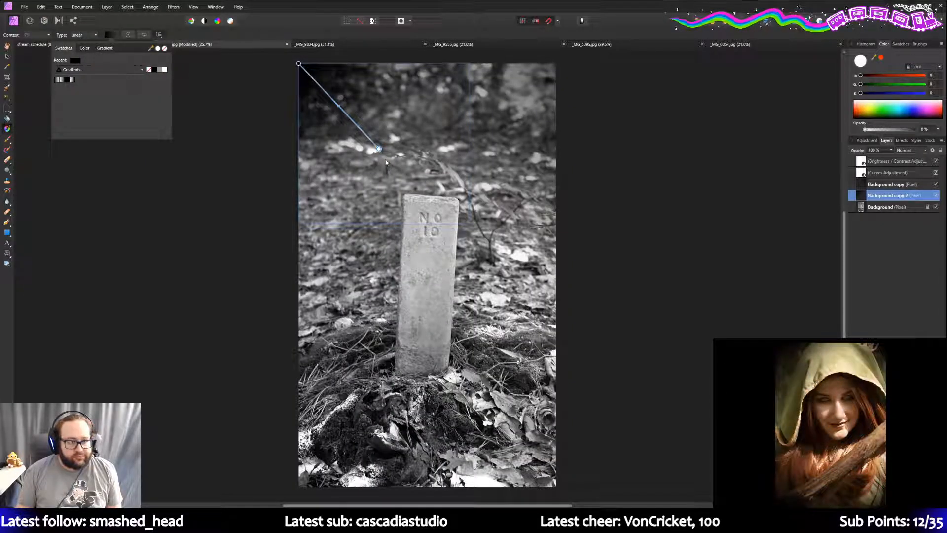
- Lengthen the top-left gradient and lower its dark stop opacity to 47%
{"action": "left_click_drag", "start_coordinate": [379, 149], "coordinate": [411, 166]}
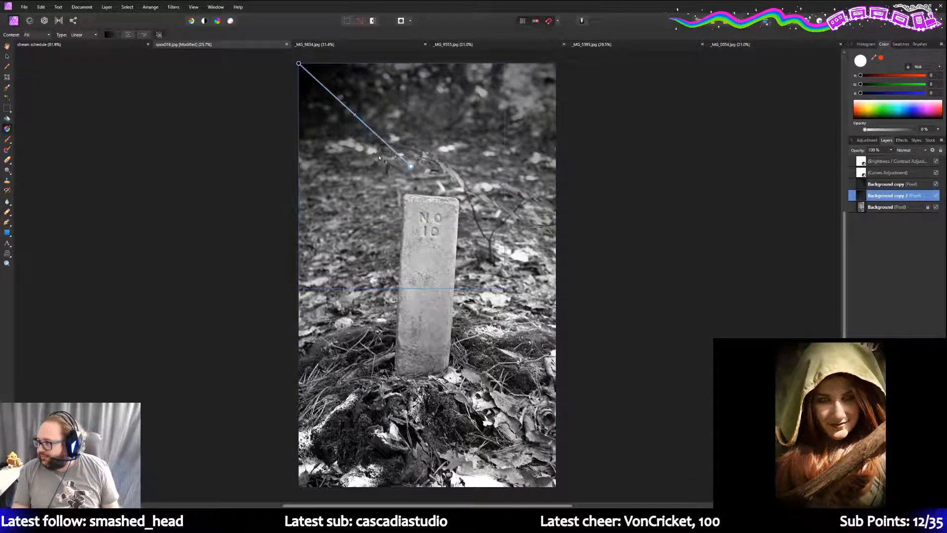
{"action": "left_click", "coordinate": [109, 35]}
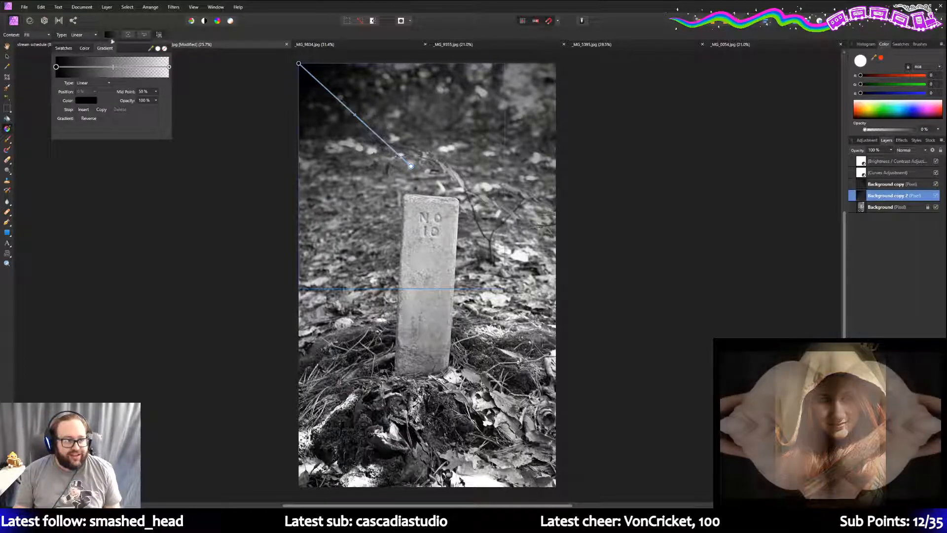
{"action": "left_click", "coordinate": [156, 100]}
{"action": "left_click_drag", "start_coordinate": [155, 109], "coordinate": [130, 111]}
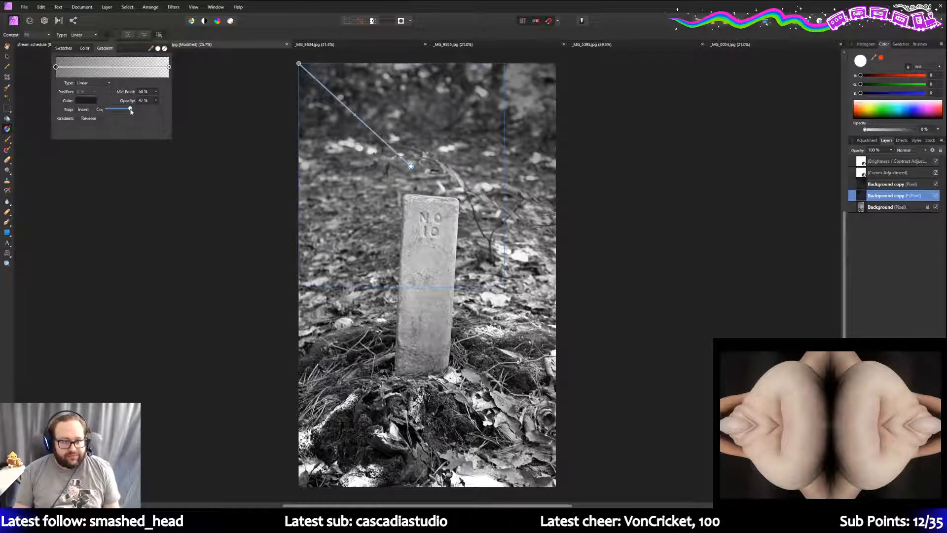
{"action": "left_click", "coordinate": [650, 195]}
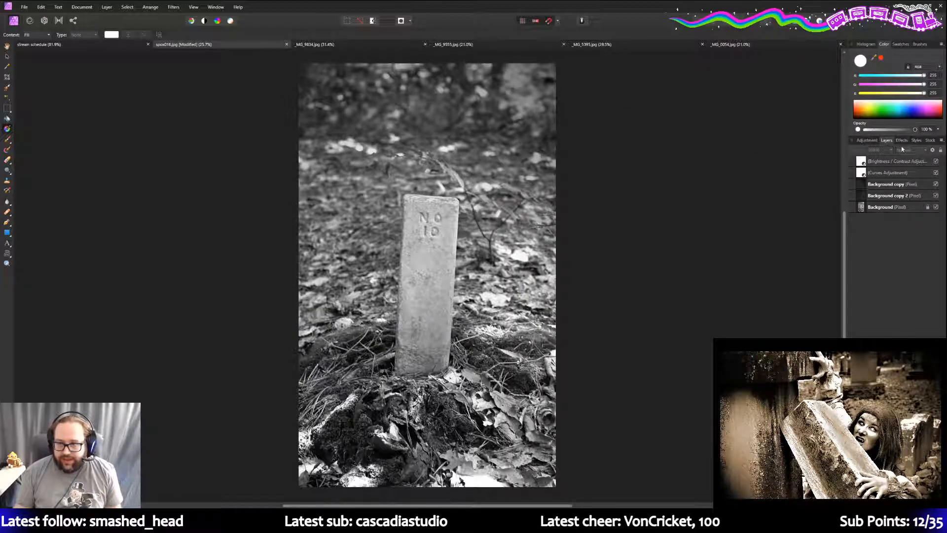
{"action": "left_click", "coordinate": [900, 163]}
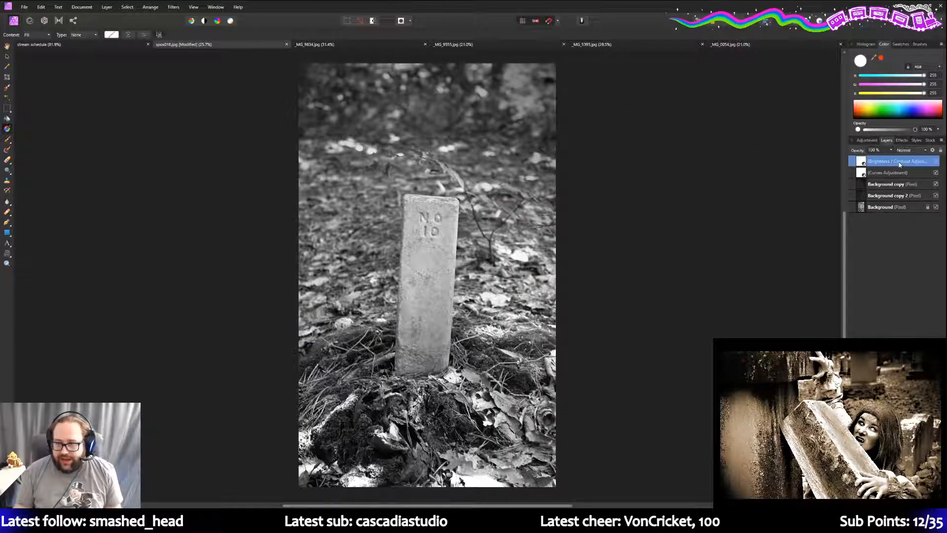
{"action": "double_click", "coordinate": [862, 161]}
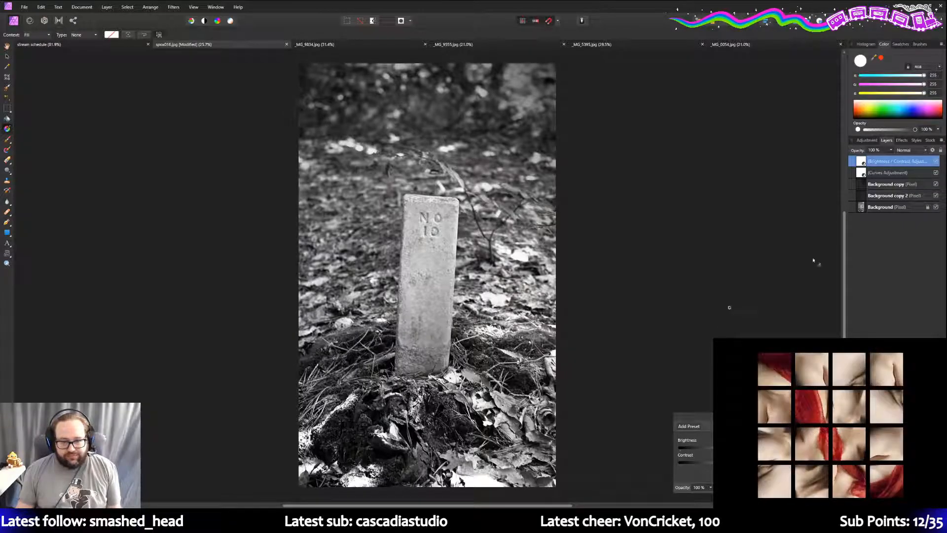
{"action": "left_click", "coordinate": [886, 208]}
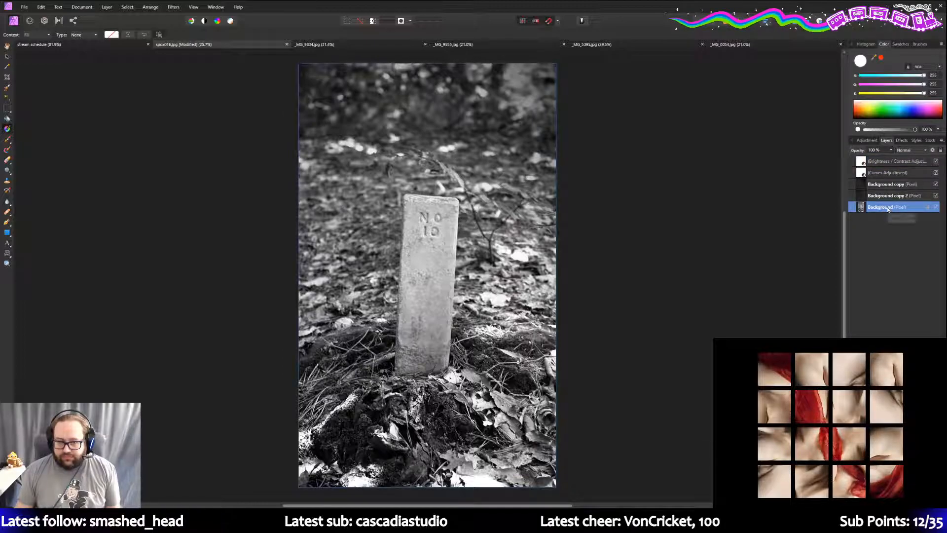
- Duplicate the Background layer and rename the copy to Background copy 3
{"action": "right_click", "coordinate": [893, 209]}
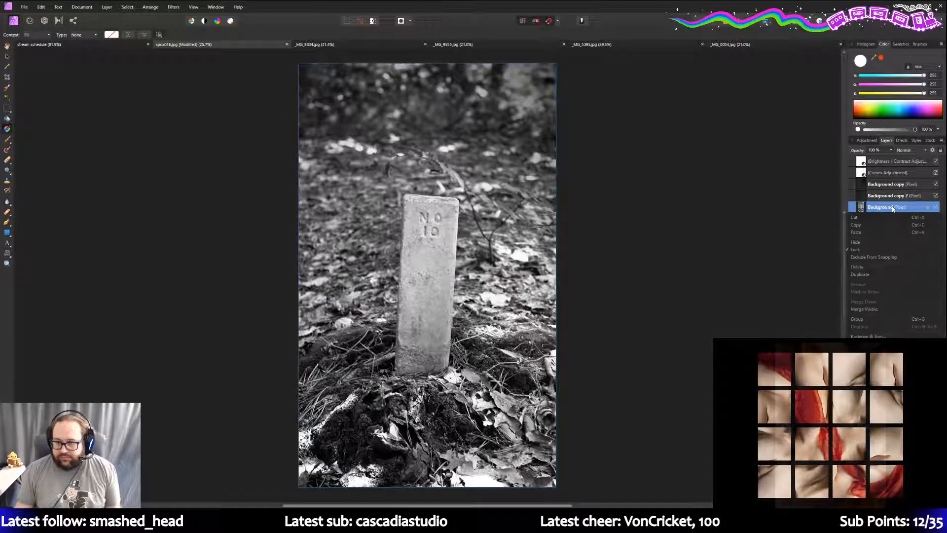
{"action": "left_click", "coordinate": [876, 274]}
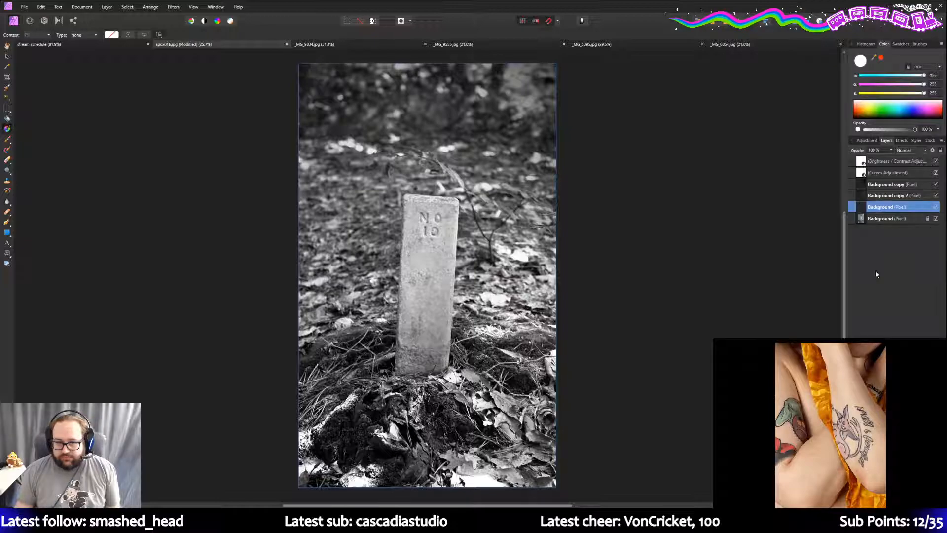
{"action": "double_click", "coordinate": [892, 207]}
{"action": "left_click", "coordinate": [892, 207]}
{"action": "type", "text": "copy 3"}
{"action": "key", "text": "Return"}
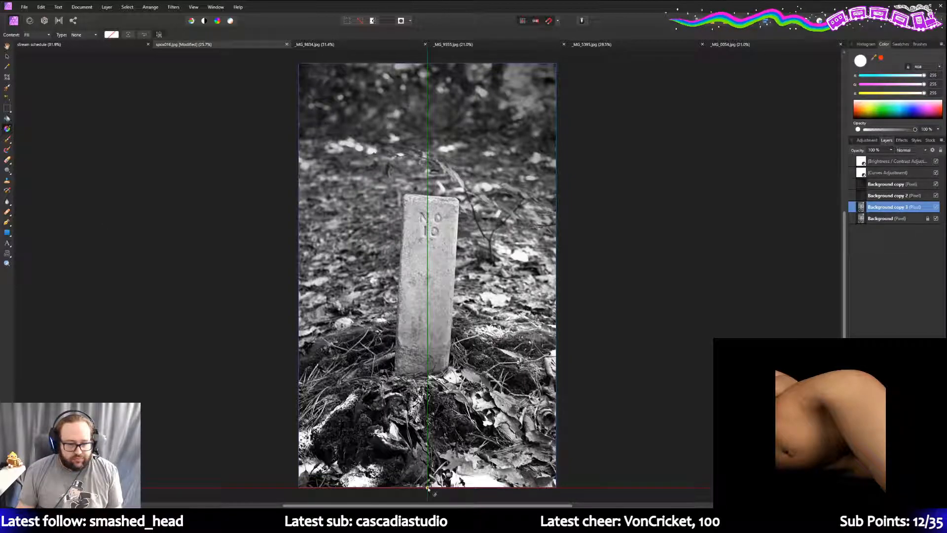
- Drag a black-to-transparent gradient up from the bottom edge, lower the dark stop to 71% opacity, then deselect
{"action": "left_click_drag", "start_coordinate": [427, 488], "coordinate": [427, 412]}
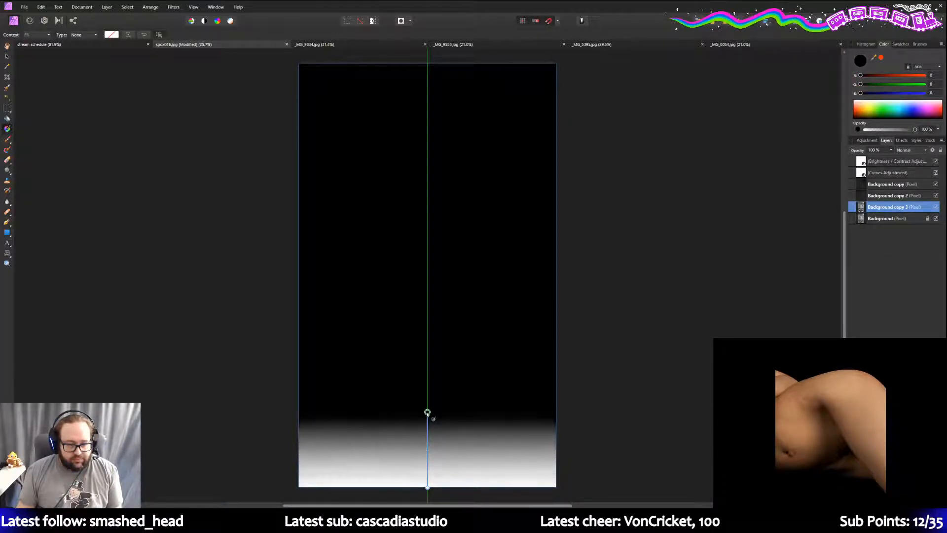
{"action": "left_click", "coordinate": [110, 34]}
{"action": "left_click", "coordinate": [63, 48]}
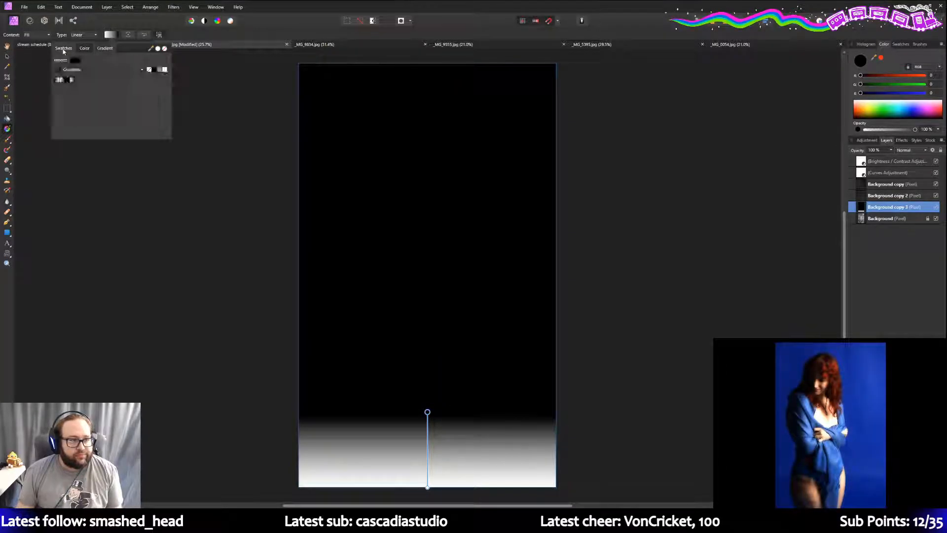
{"action": "left_click", "coordinate": [70, 80]}
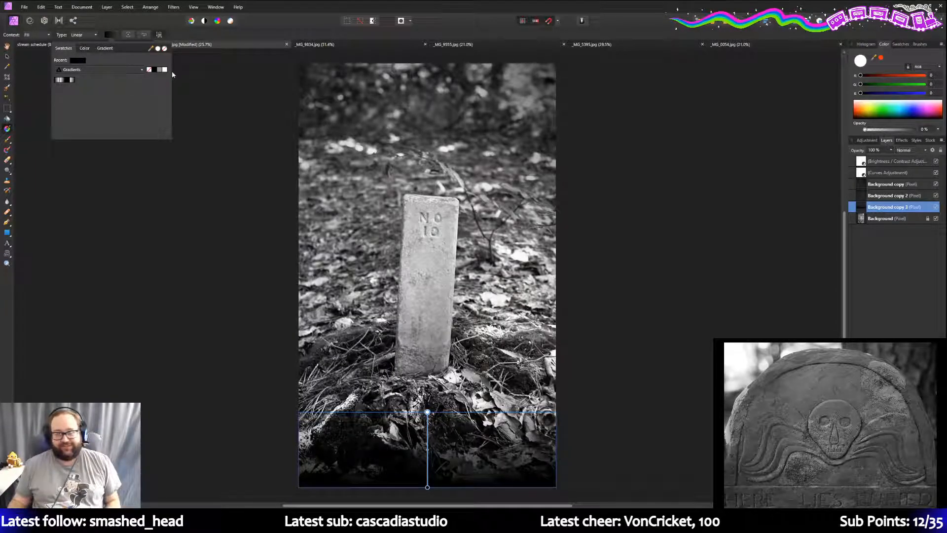
{"action": "left_click", "coordinate": [113, 52]}
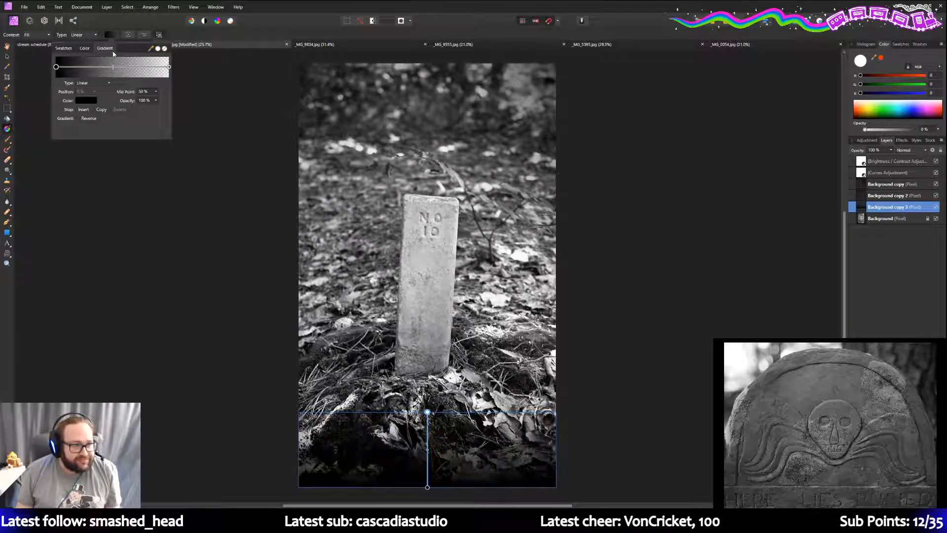
{"action": "left_click_drag", "start_coordinate": [157, 108], "coordinate": [143, 110]}
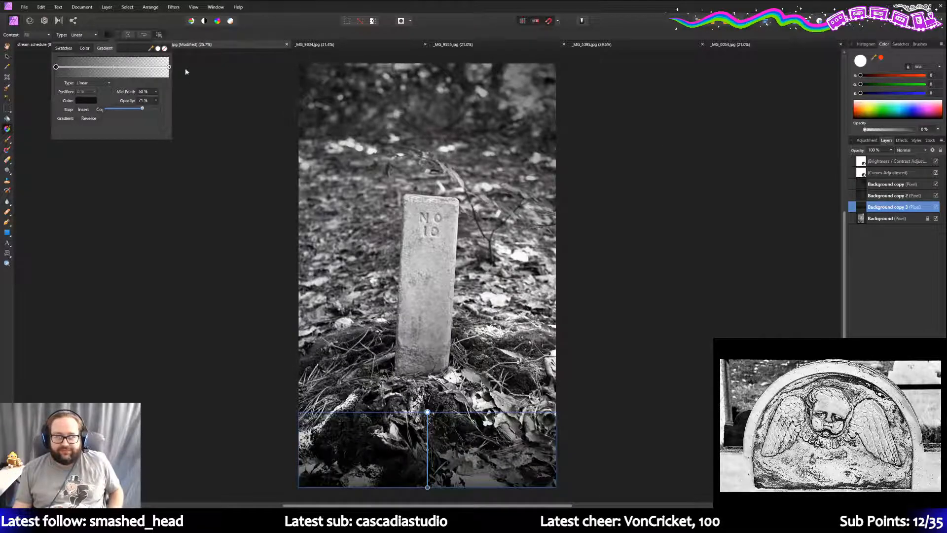
{"action": "left_click", "coordinate": [199, 82]}
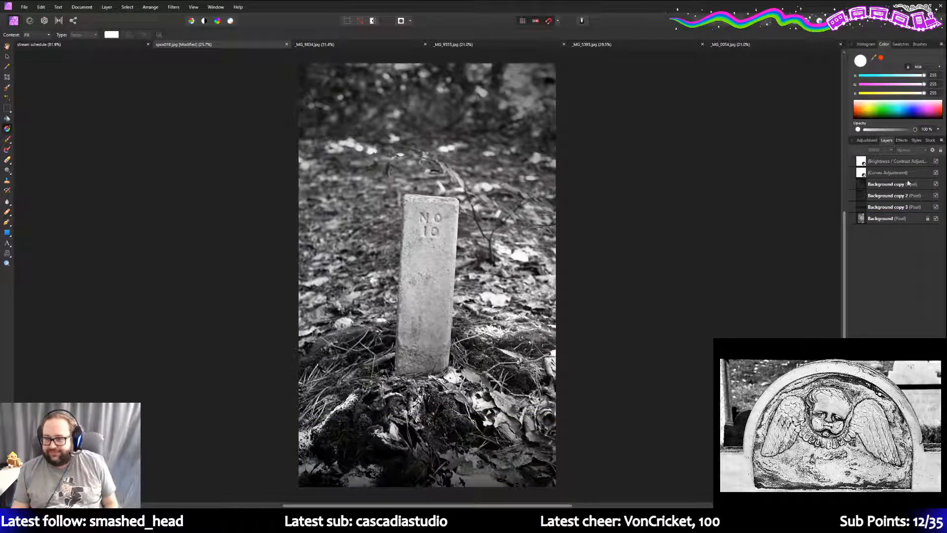
{"action": "left_click", "coordinate": [897, 163]}
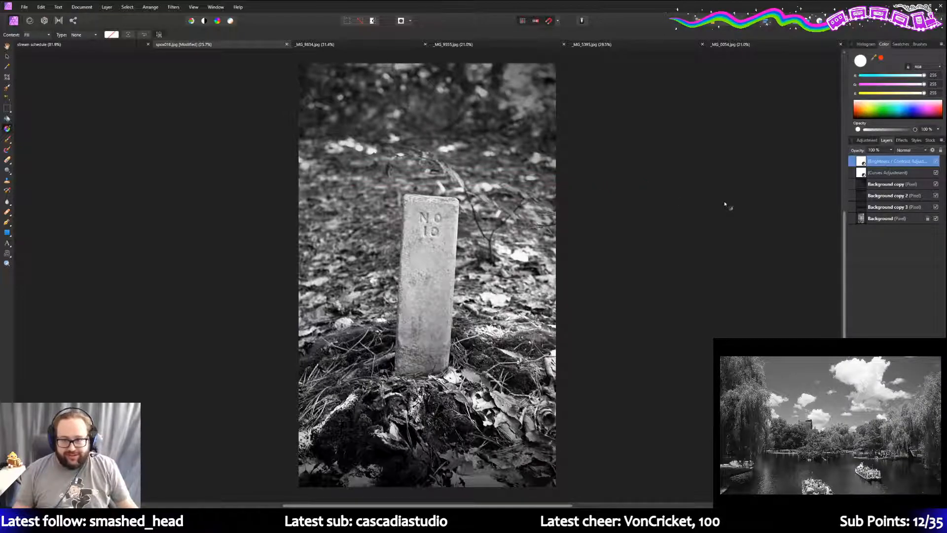
{"action": "left_click", "coordinate": [868, 142]}
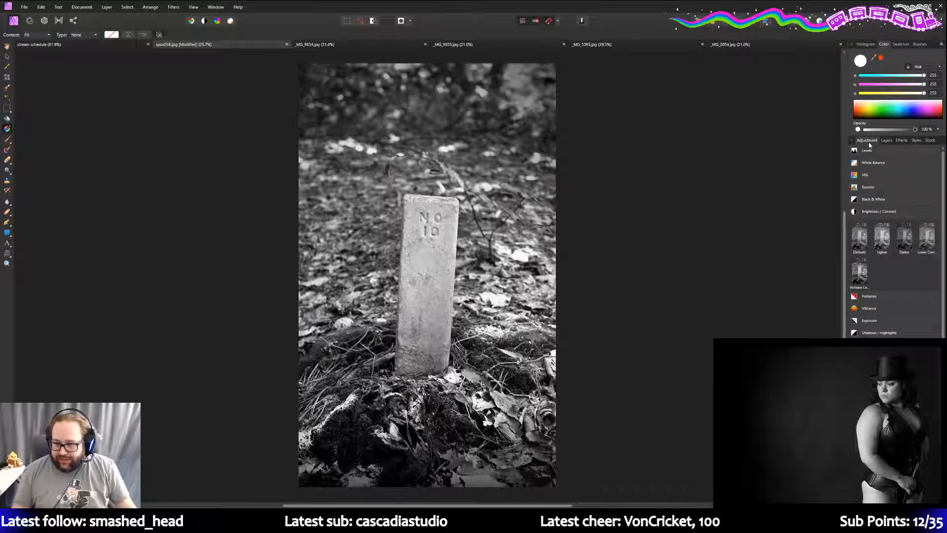
{"action": "left_click", "coordinate": [886, 141]}
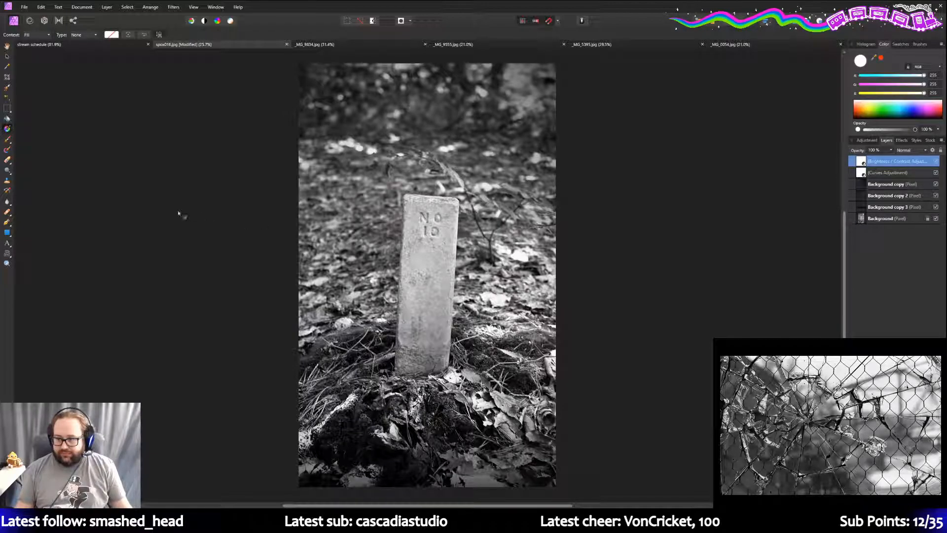
{"action": "left_click", "coordinate": [8, 262]}
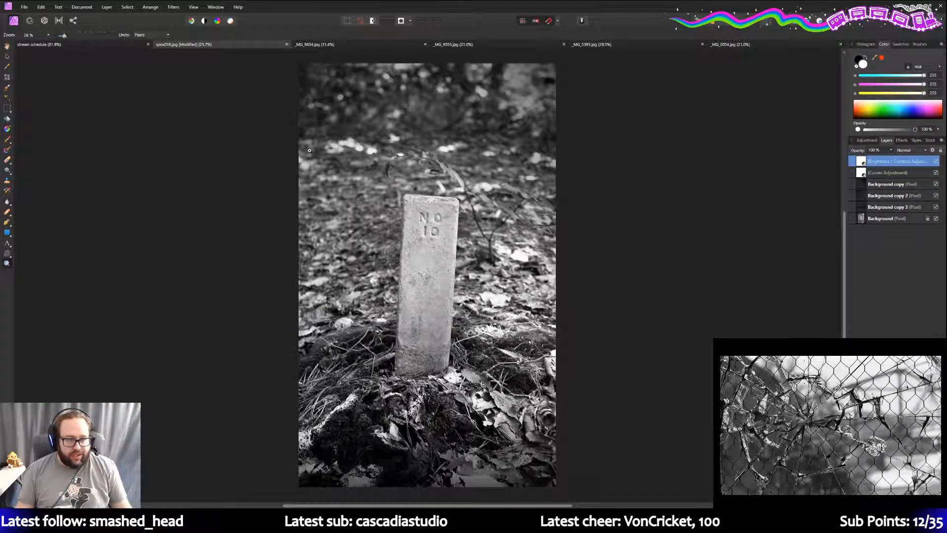
- Zoom to 75% on the blurred foliage at the top, pan around, and select Background copy 3
{"action": "left_click", "coordinate": [309, 117]}
{"action": "left_click", "coordinate": [309, 117]}
{"action": "scroll", "coordinate": [325, 206], "scroll_direction": "up", "scroll_amount": 3}
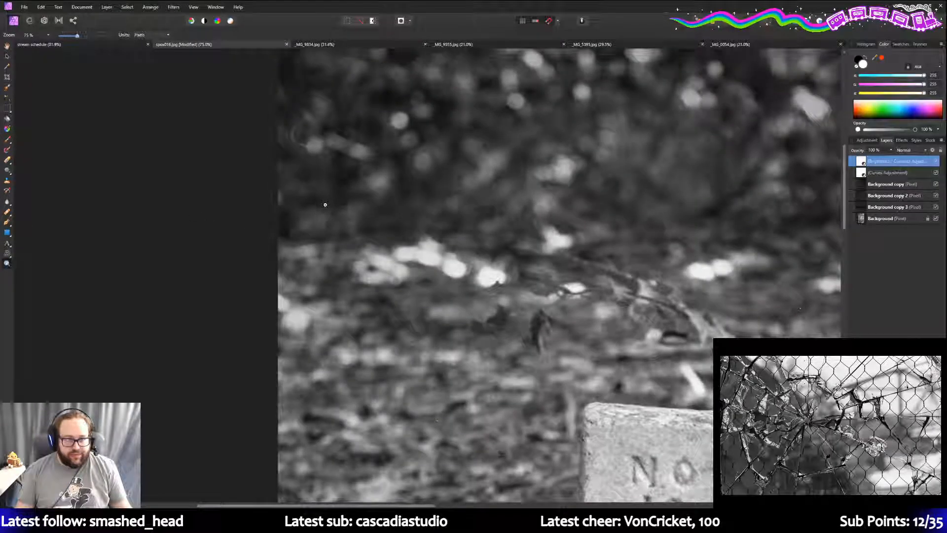
{"action": "scroll", "coordinate": [326, 205], "scroll_direction": "down", "scroll_amount": 1}
{"action": "scroll", "coordinate": [741, 207], "scroll_direction": "up", "scroll_amount": 1}
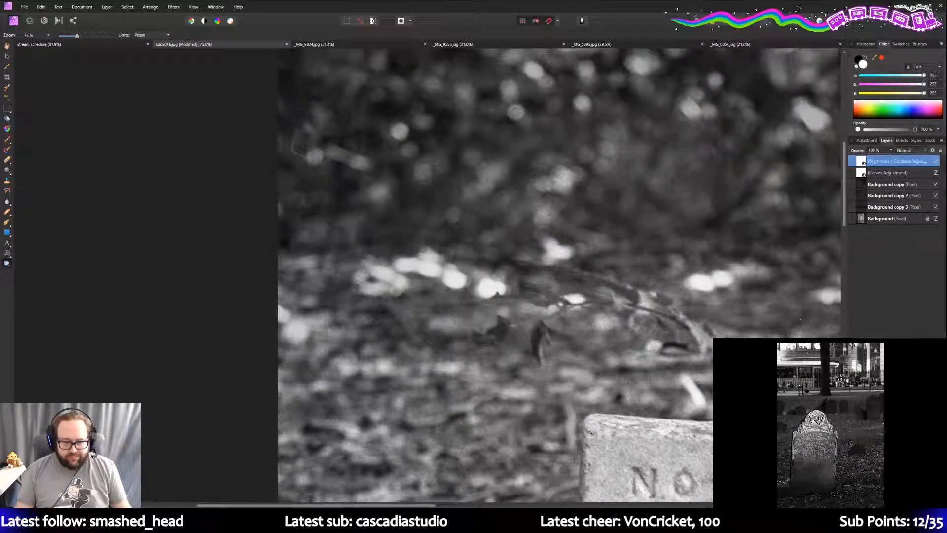
{"action": "left_click_drag", "start_coordinate": [315, 505], "coordinate": [419, 505]}
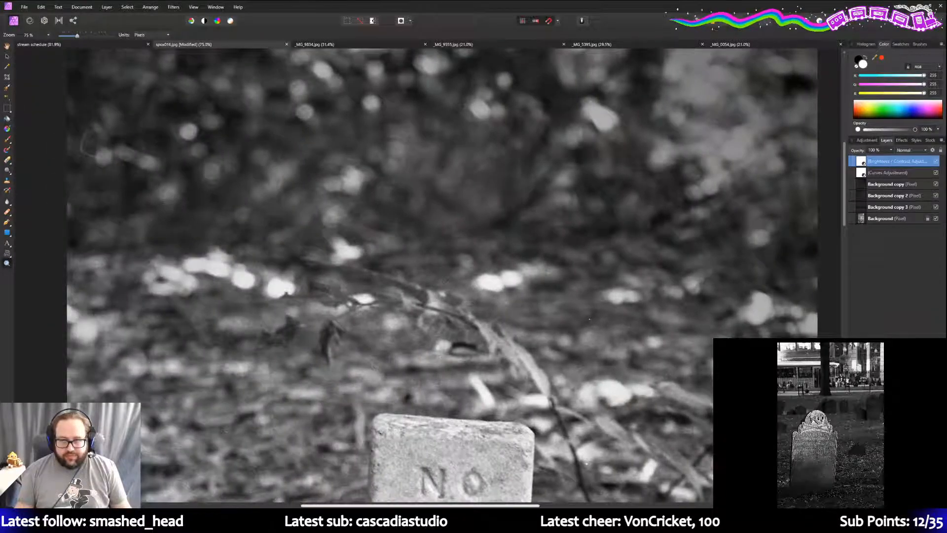
{"action": "scroll", "coordinate": [618, 383], "scroll_direction": "down", "scroll_amount": 9}
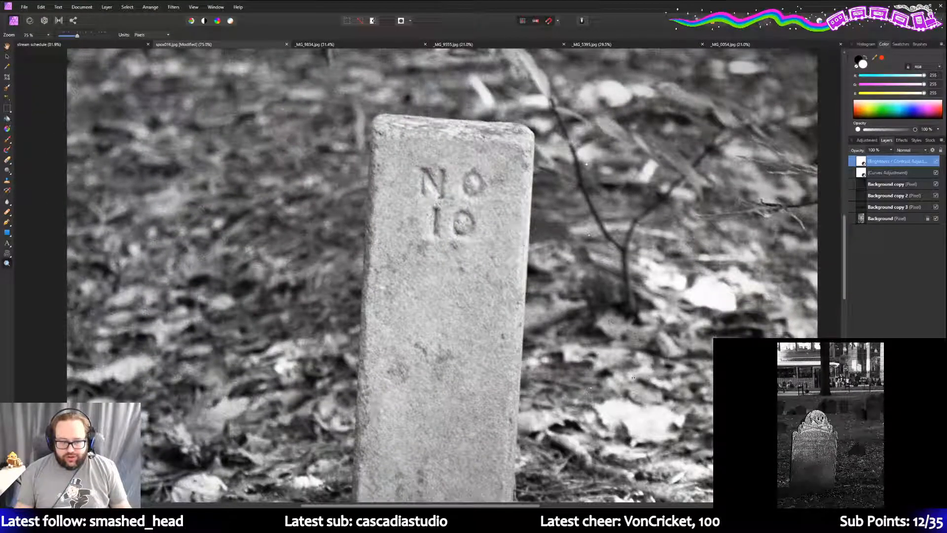
{"action": "scroll", "coordinate": [635, 376], "scroll_direction": "up", "scroll_amount": 9}
{"action": "scroll", "coordinate": [631, 394], "scroll_direction": "up", "scroll_amount": 2}
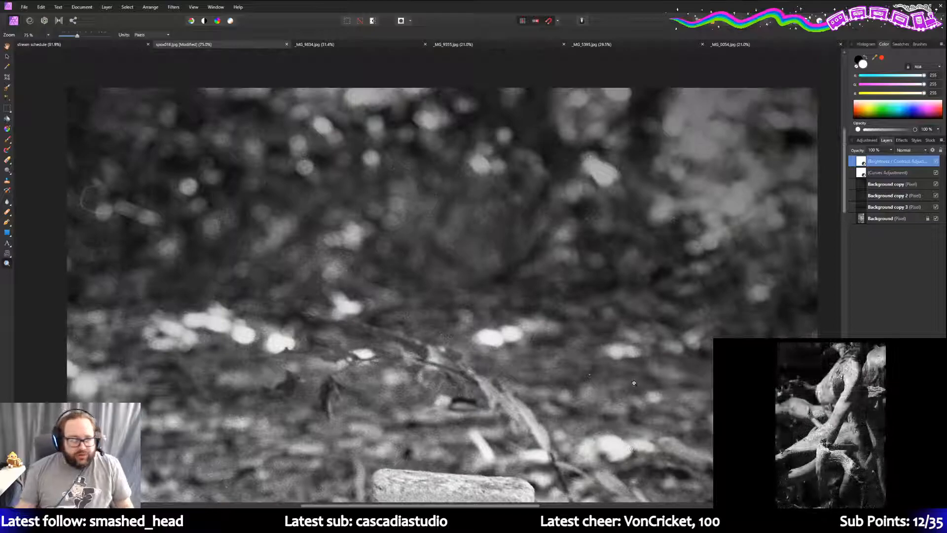
{"action": "left_click", "coordinate": [893, 207]}
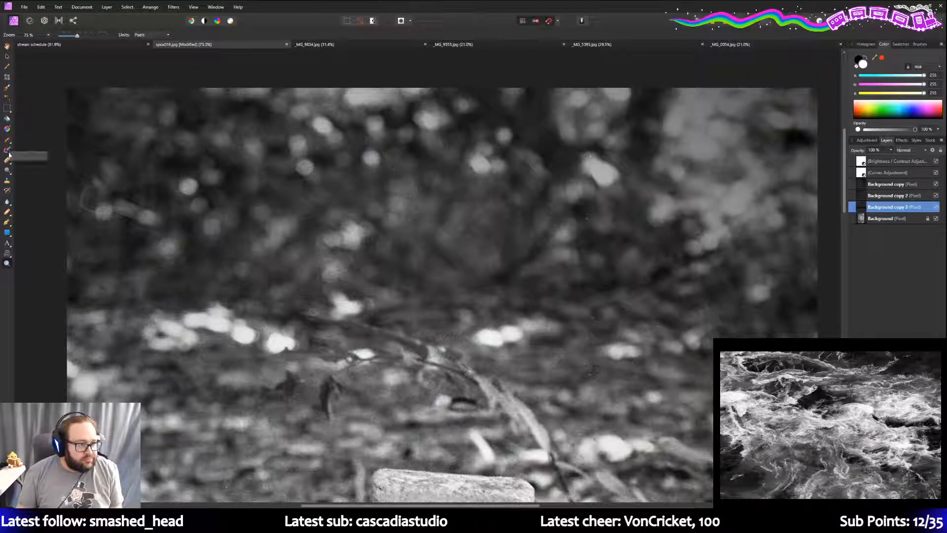
- Set the Clone Brush width to 186 px and sample a clone source point
{"action": "left_click", "coordinate": [8, 181]}
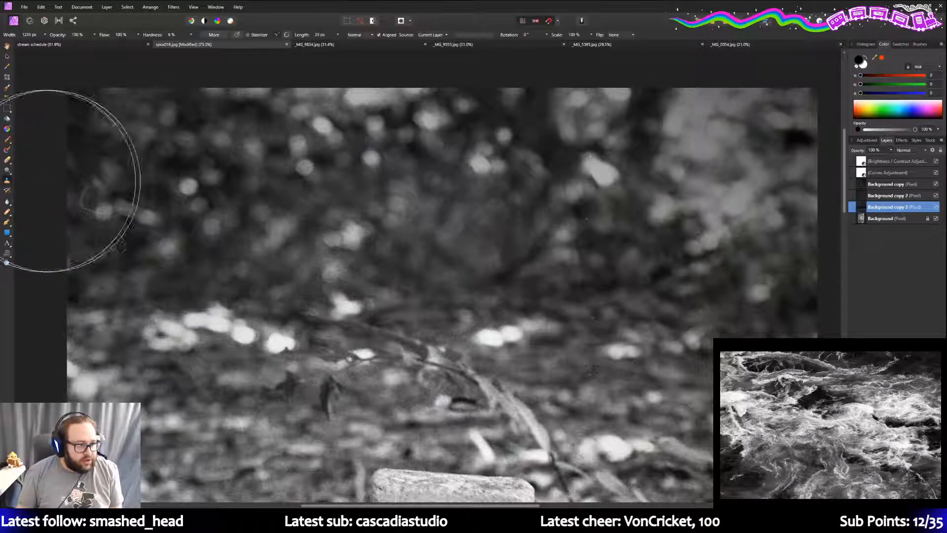
{"action": "left_click", "coordinate": [45, 35]}
{"action": "left_click_drag", "start_coordinate": [44, 44], "coordinate": [33, 44]}
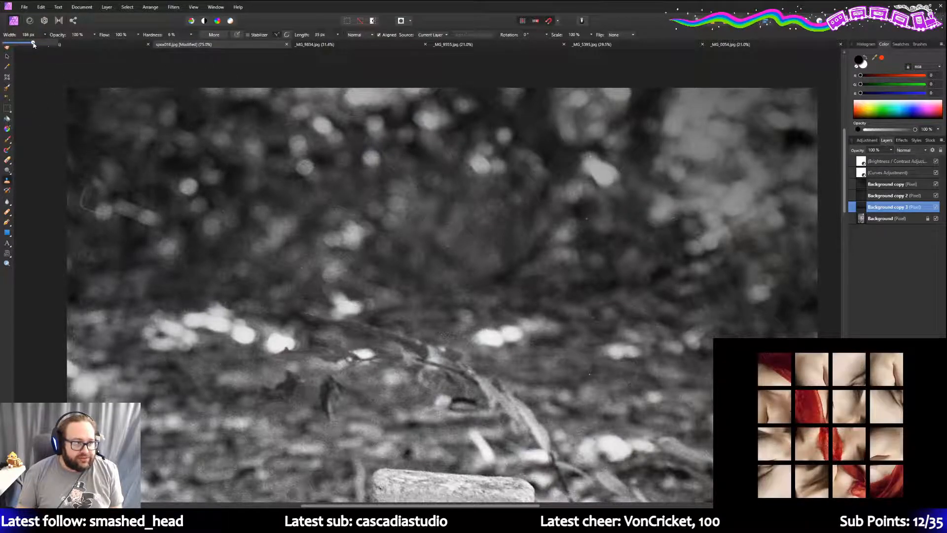
{"action": "left_click", "coordinate": [97, 126]}
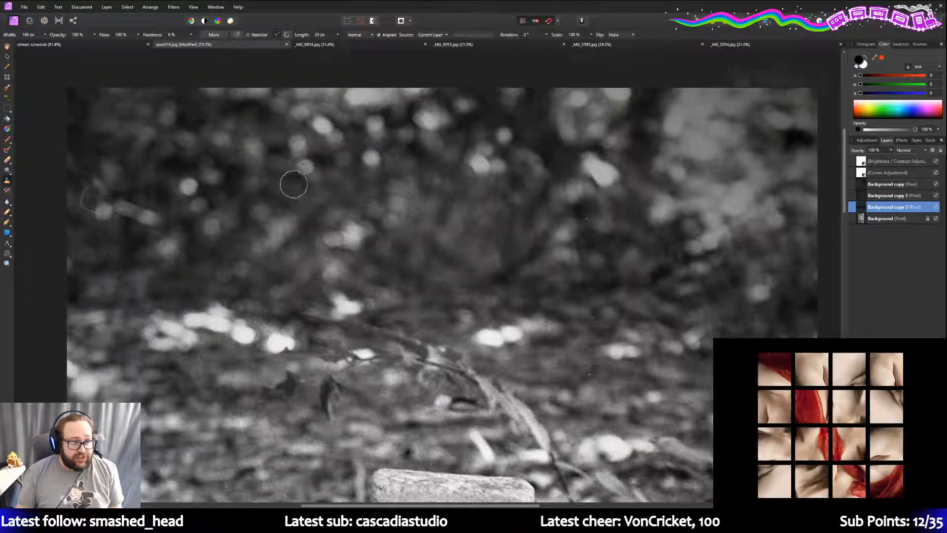
{"action": "left_click", "coordinate": [294, 184]}
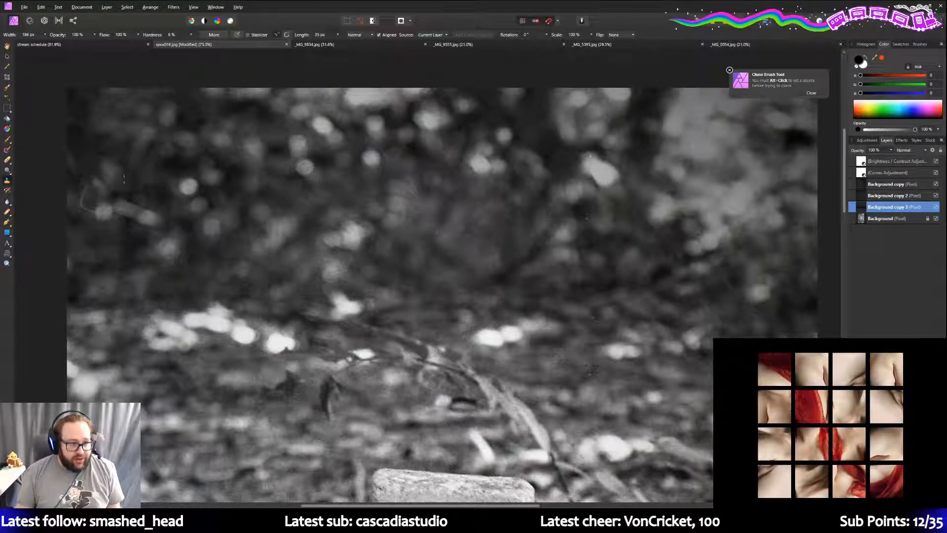
{"action": "left_click", "coordinate": [118, 180], "text": "alt"}
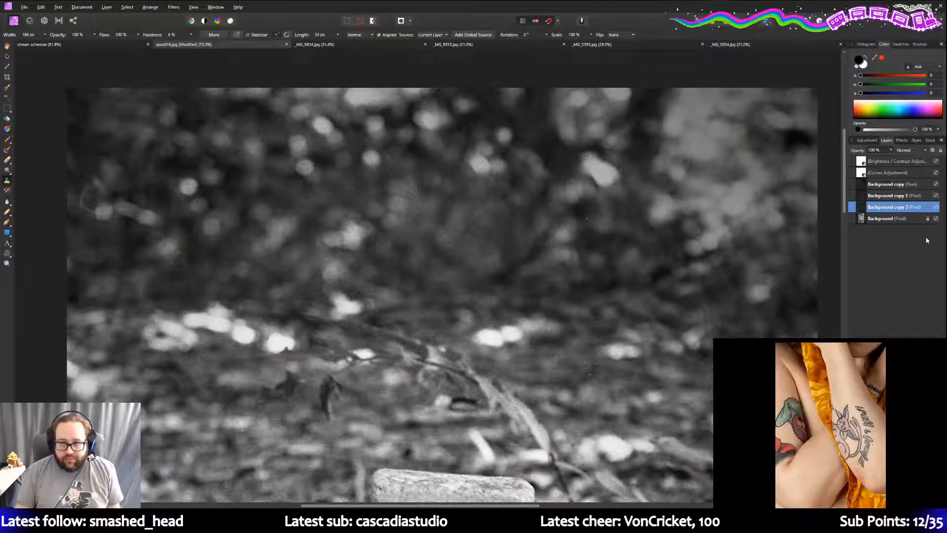
- Paint a trial clone stroke on Background copy 2, then undo the strokes twice
{"action": "left_click", "coordinate": [888, 184]}
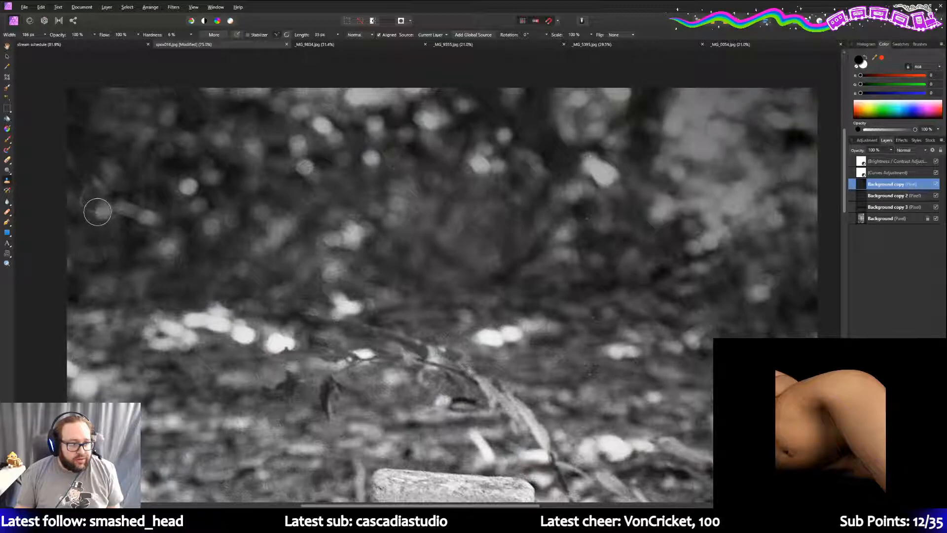
{"action": "left_click", "coordinate": [901, 197]}
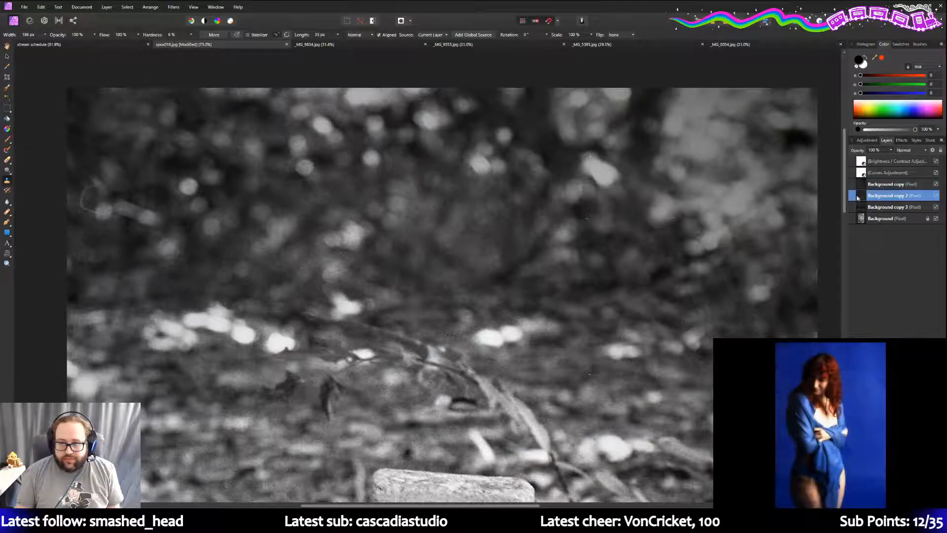
{"action": "mouse_move", "coordinate": [122, 216]}
{"action": "left_mouse_down"}
{"action": "mouse_move", "coordinate": [81, 213]}
{"action": "mouse_move", "coordinate": [95, 213]}
{"action": "mouse_move", "coordinate": [85, 194]}
{"action": "mouse_move", "coordinate": [123, 176]}
{"action": "mouse_move", "coordinate": [93, 186]}
{"action": "mouse_move", "coordinate": [95, 209]}
{"action": "left_mouse_up"}
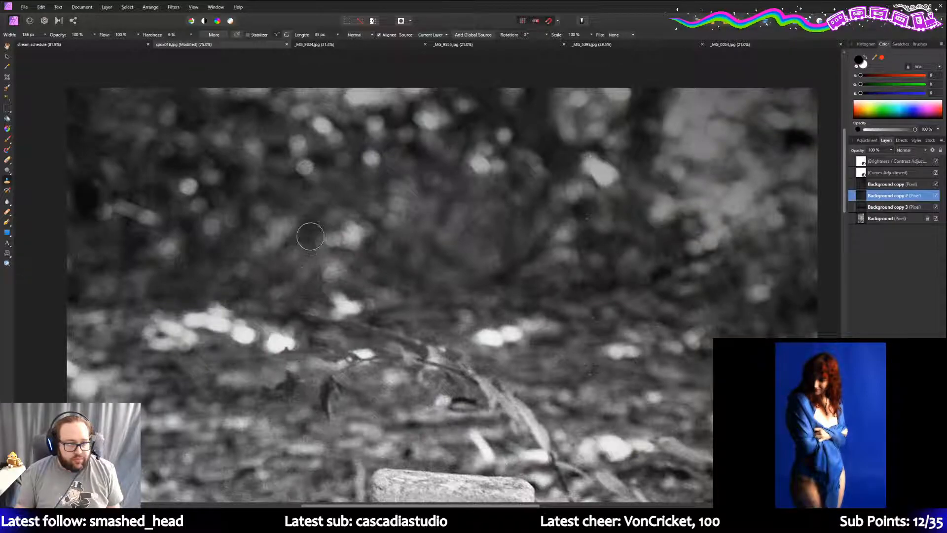
{"action": "left_click", "coordinate": [31, 8]}
{"action": "left_click", "coordinate": [42, 15]}
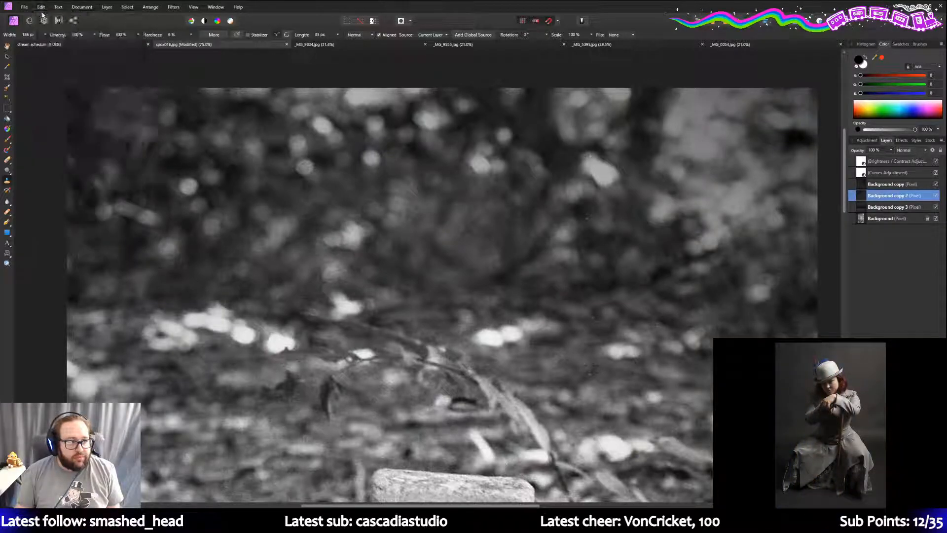
{"action": "left_click", "coordinate": [42, 6]}
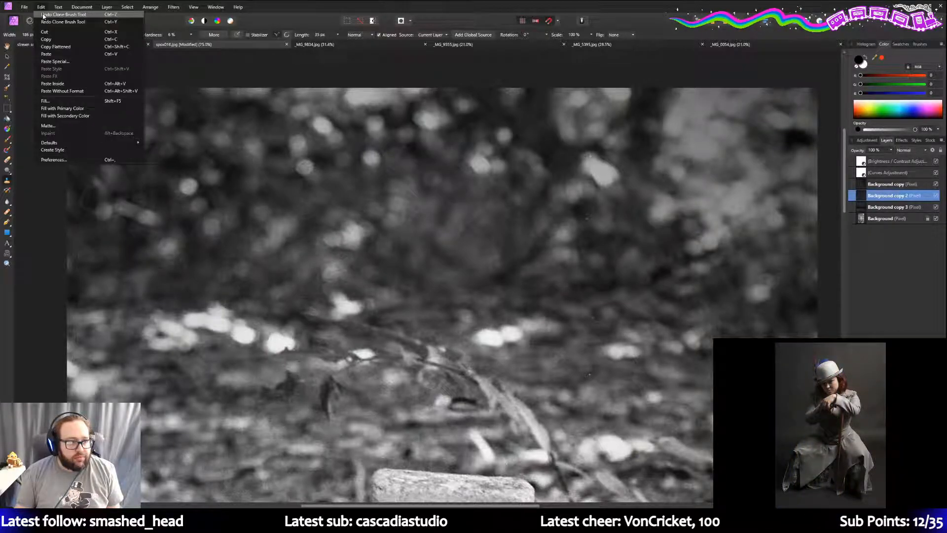
{"action": "left_click", "coordinate": [44, 16]}
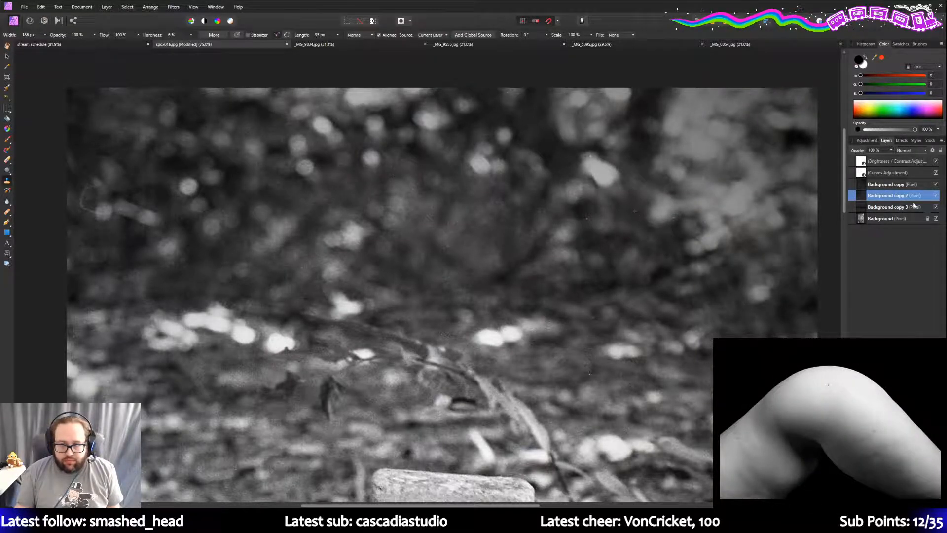
{"action": "left_click", "coordinate": [901, 187]}
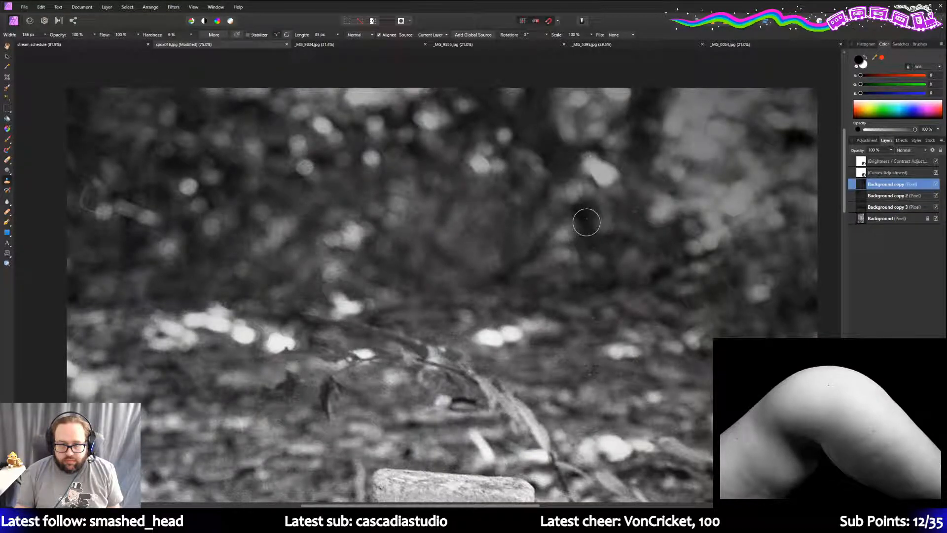
- Duplicate the original Background layer and confirm the copy's name as Background copy 4
{"action": "left_click", "coordinate": [892, 207]}
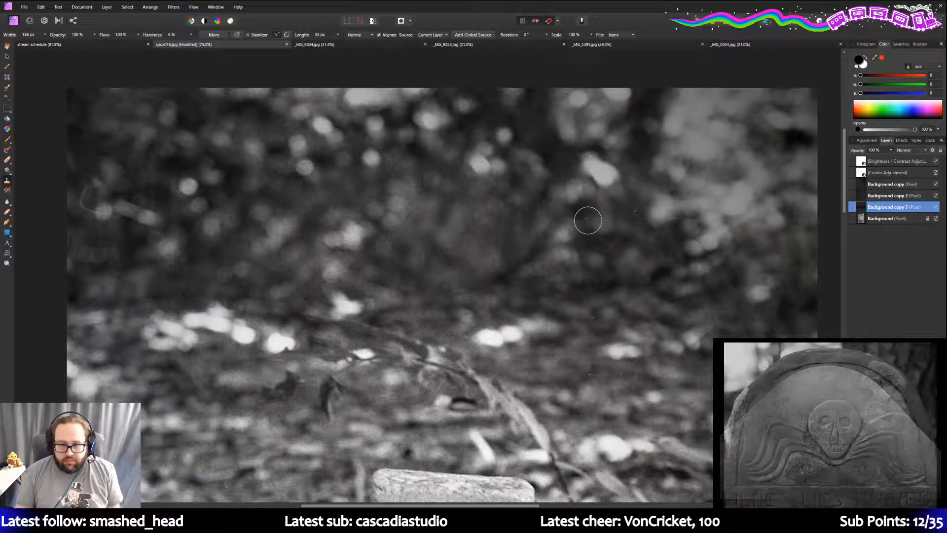
{"action": "left_click", "coordinate": [891, 219]}
{"action": "right_click", "coordinate": [890, 219]}
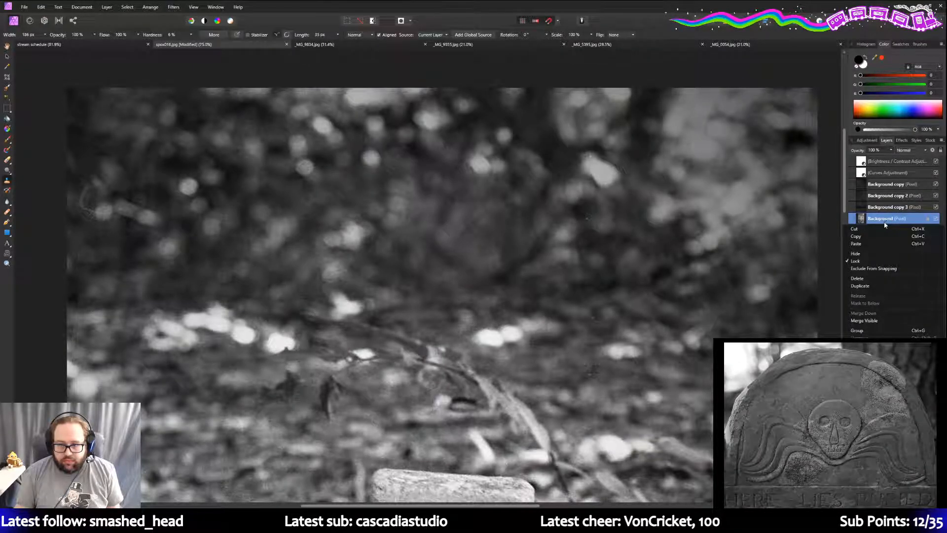
{"action": "left_click", "coordinate": [867, 286]}
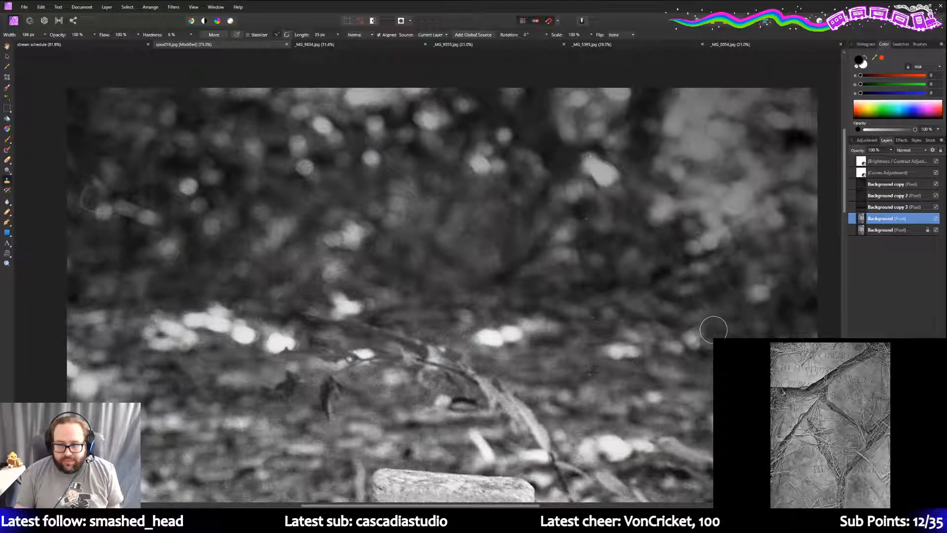
{"action": "double_click", "coordinate": [881, 219]}
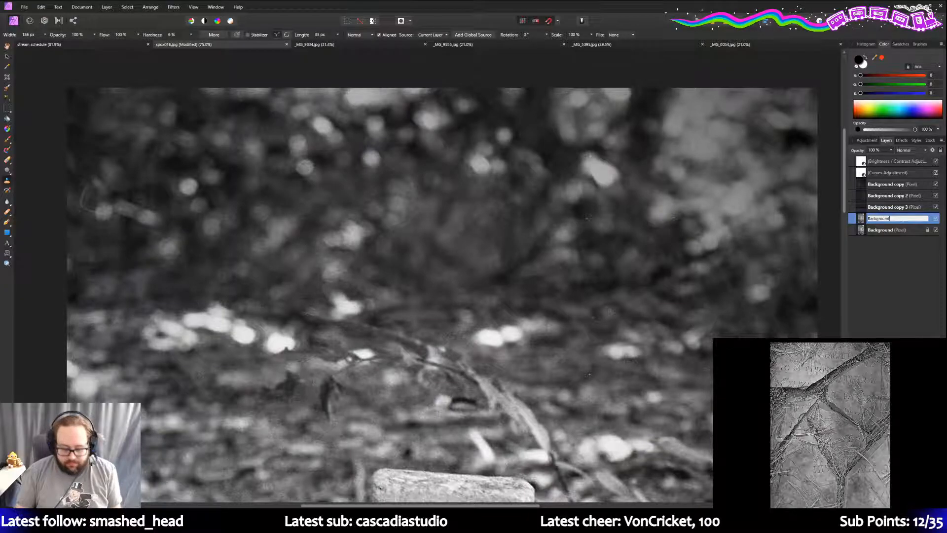
{"action": "key", "text": "Return"}
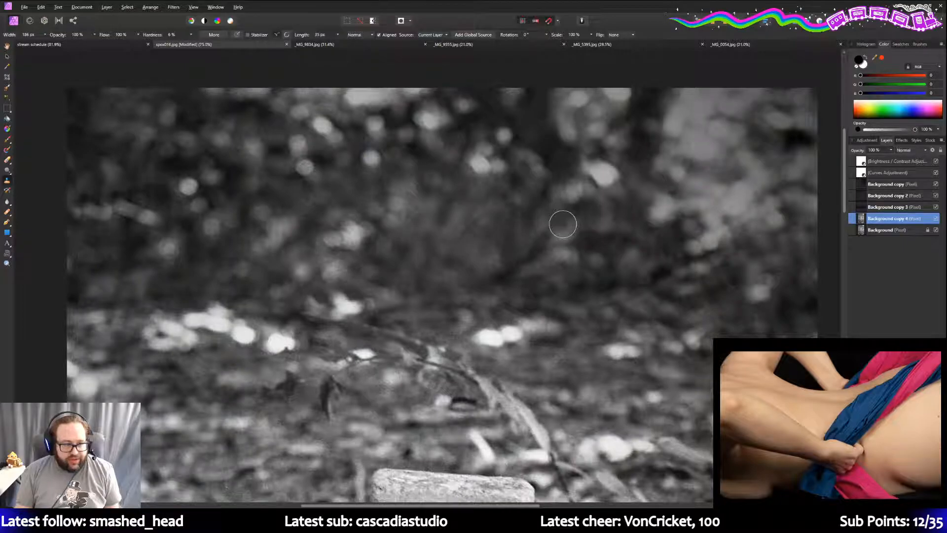
- On Background copy 4, clone over the dark blemish in the foliage above the NO 10 stone
{"action": "scroll", "coordinate": [563, 224], "scroll_direction": "down", "scroll_amount": 6}
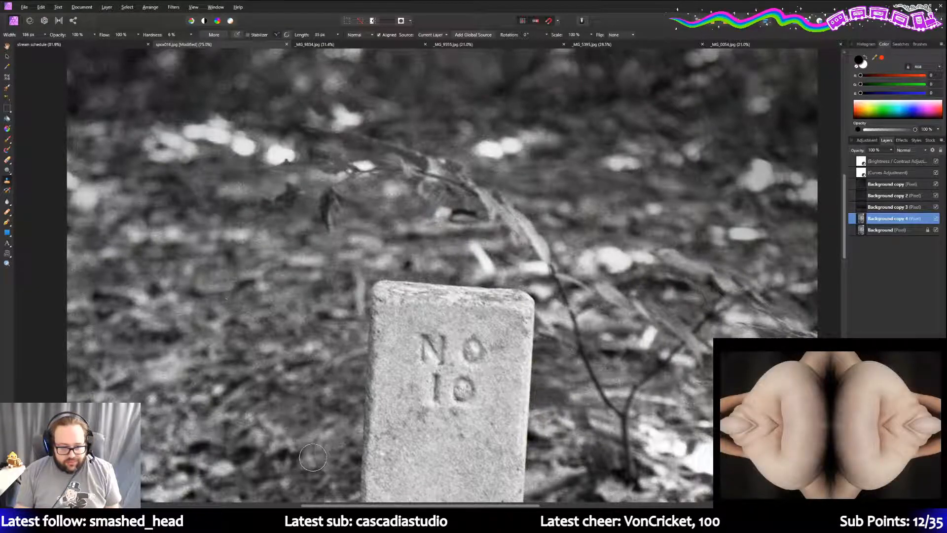
{"action": "scroll", "coordinate": [313, 458], "scroll_direction": "down", "scroll_amount": 3}
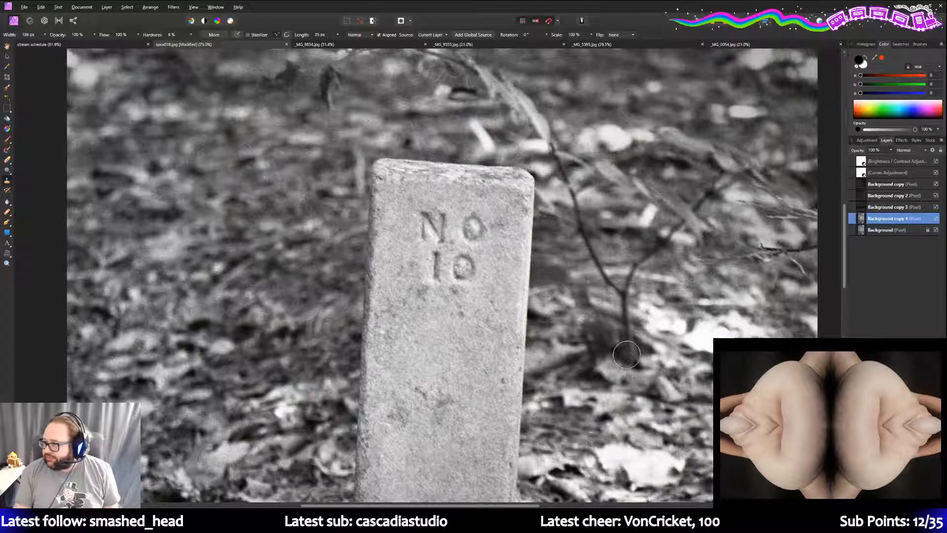
{"action": "scroll", "coordinate": [626, 353], "scroll_direction": "down", "scroll_amount": 1}
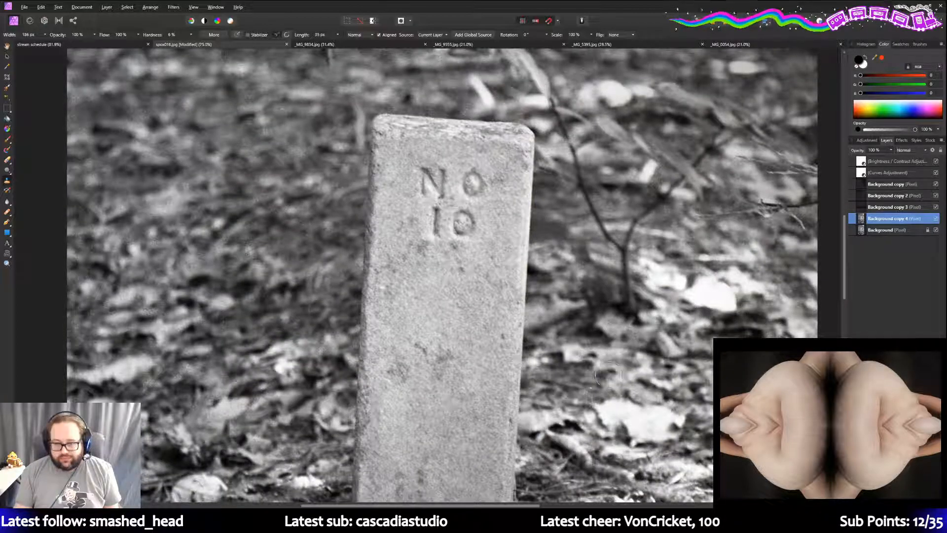
{"action": "scroll", "coordinate": [669, 360], "scroll_direction": "down", "scroll_amount": 2}
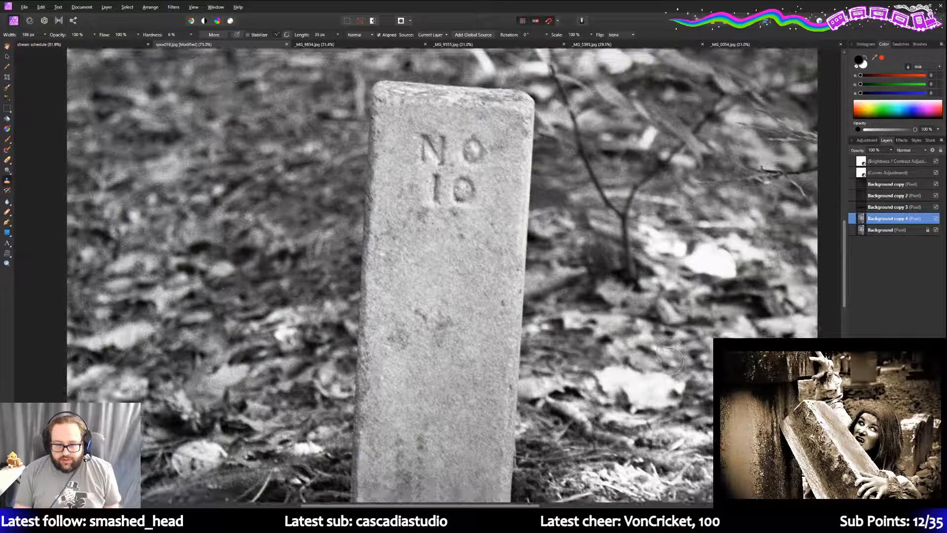
{"action": "scroll", "coordinate": [669, 361], "scroll_direction": "down", "scroll_amount": 7}
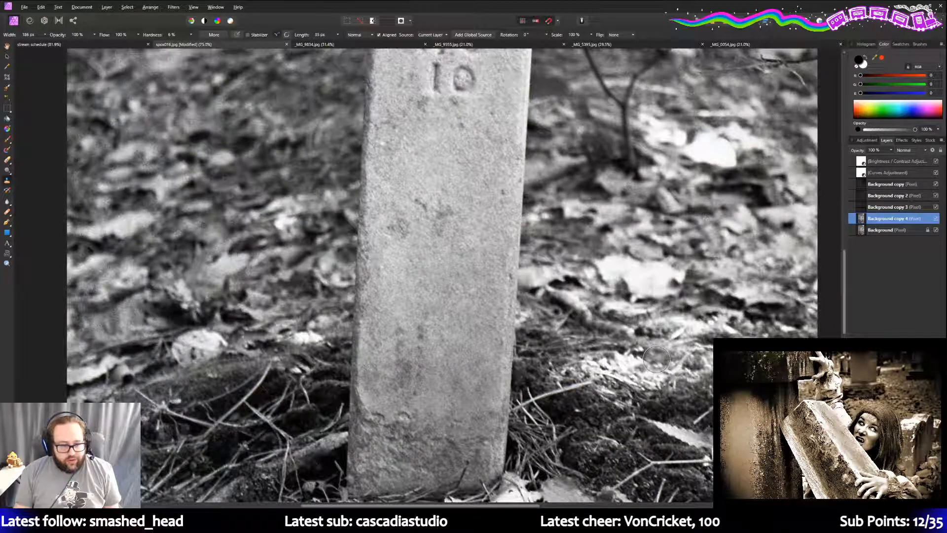
{"action": "scroll", "coordinate": [656, 359], "scroll_direction": "down", "scroll_amount": 2}
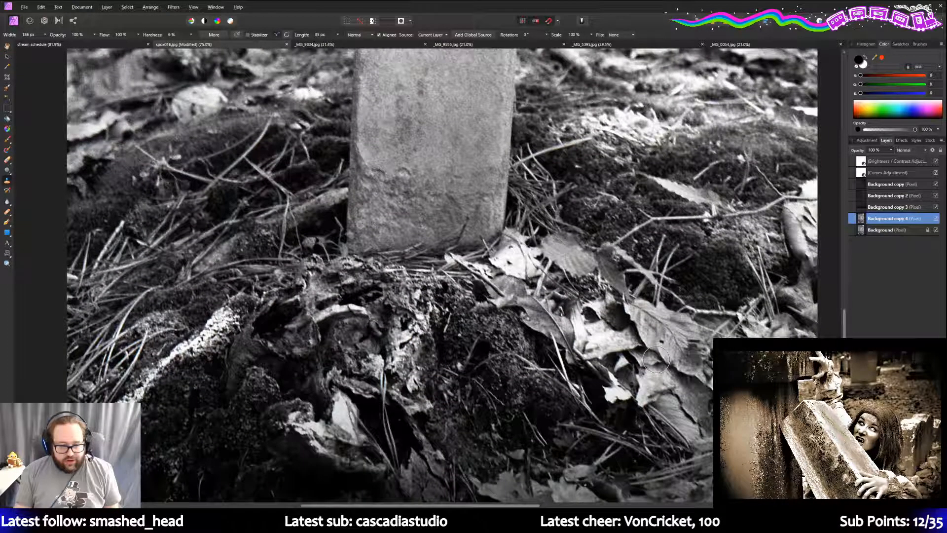
{"action": "scroll", "coordinate": [656, 359], "scroll_direction": "down", "scroll_amount": 1}
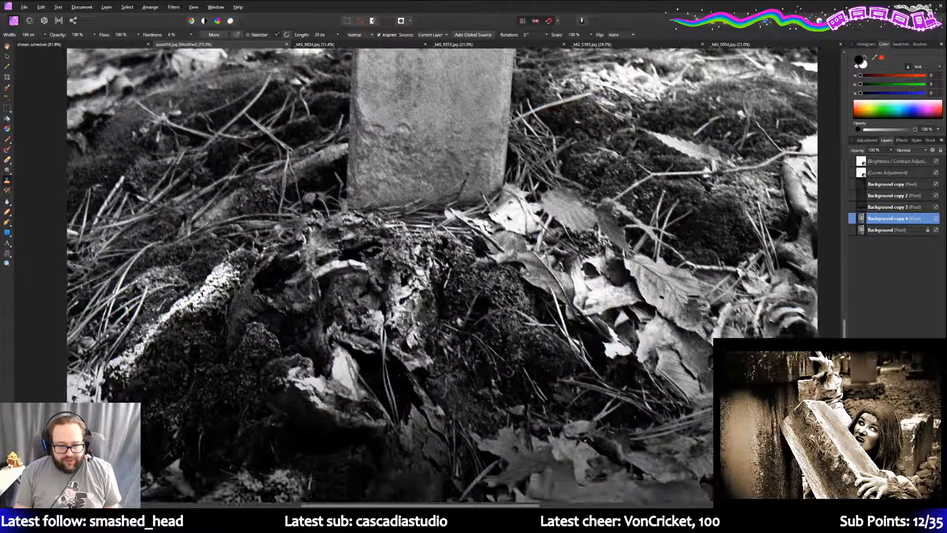
{"action": "scroll", "coordinate": [656, 359], "scroll_direction": "down", "scroll_amount": 1}
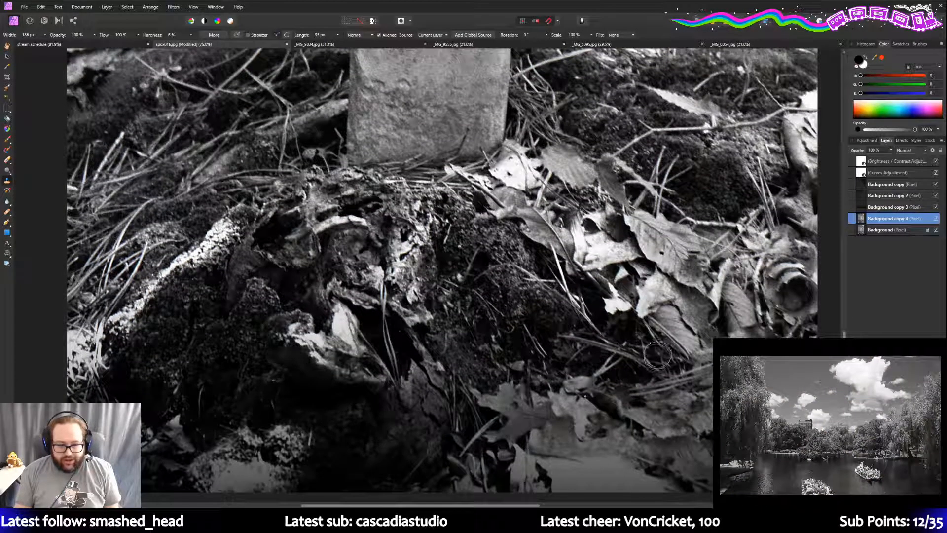
{"action": "scroll", "coordinate": [656, 359], "scroll_direction": "up", "scroll_amount": 3}
{"action": "scroll", "coordinate": [657, 351], "scroll_direction": "up", "scroll_amount": 7}
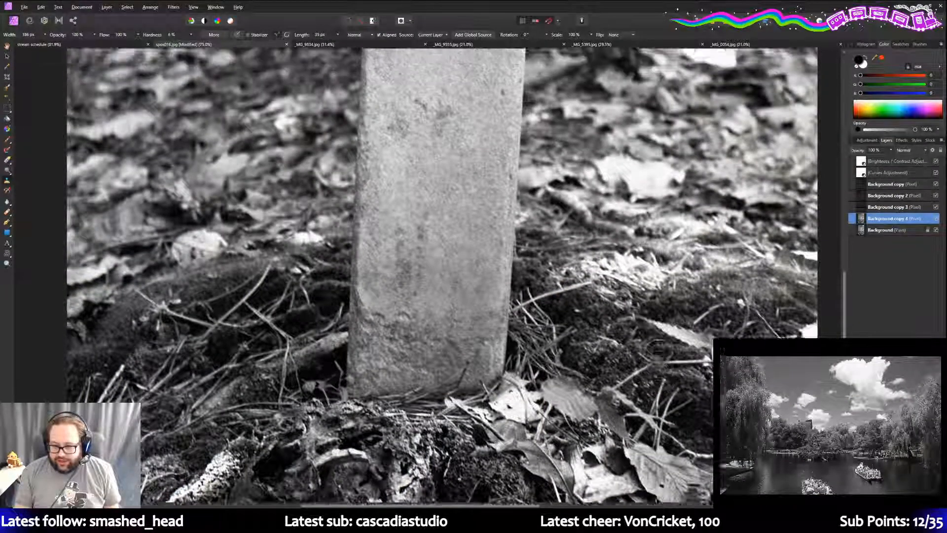
{"action": "scroll", "coordinate": [649, 336], "scroll_direction": "up", "scroll_amount": 3}
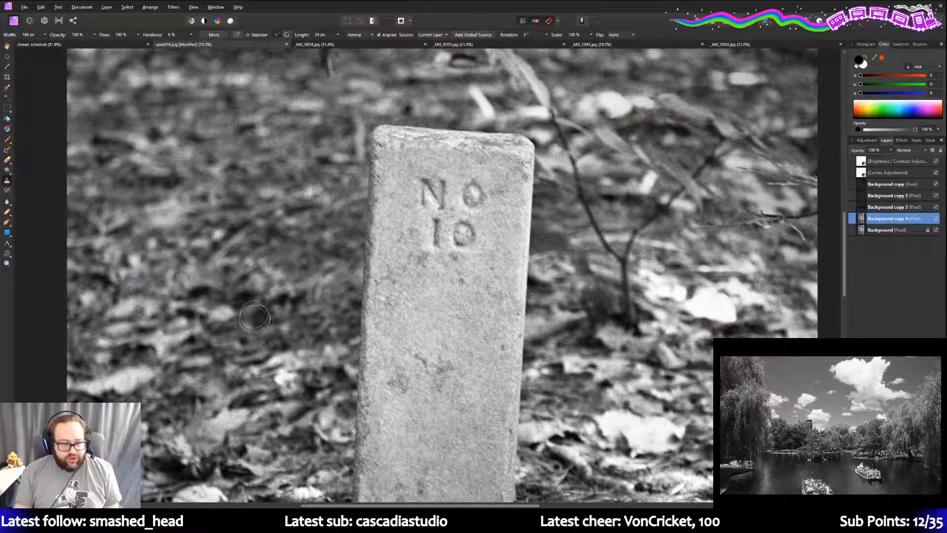
{"action": "scroll", "coordinate": [249, 318], "scroll_direction": "down", "scroll_amount": 1}
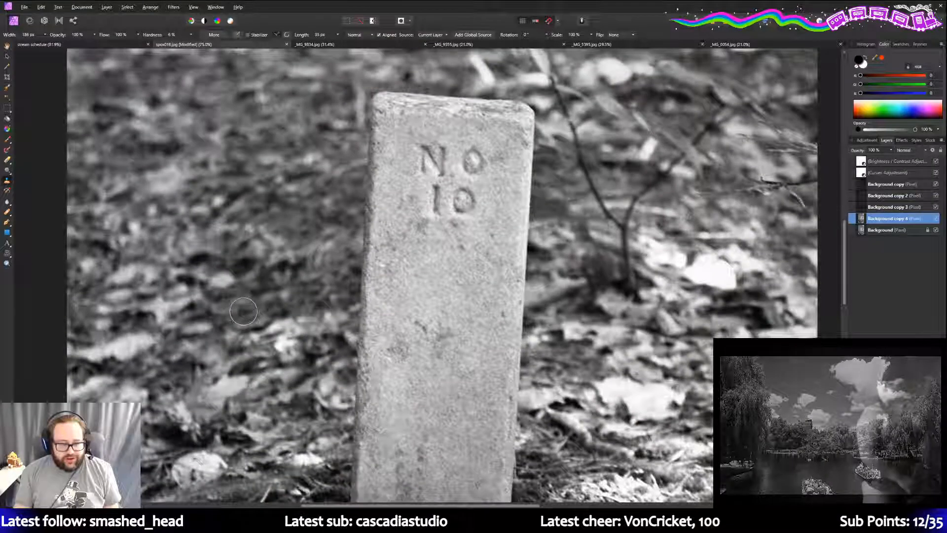
{"action": "scroll", "coordinate": [244, 318], "scroll_direction": "up", "scroll_amount": 3}
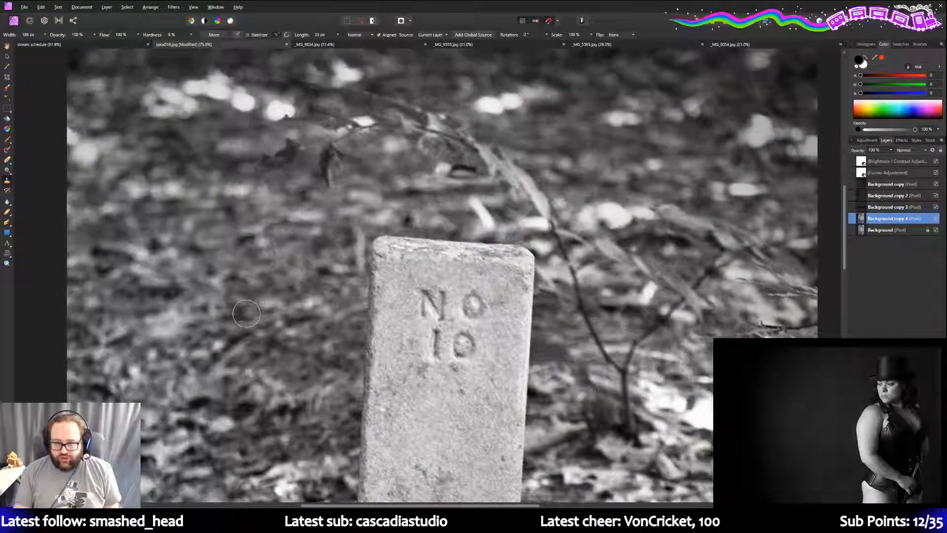
{"action": "scroll", "coordinate": [246, 313], "scroll_direction": "up", "scroll_amount": 1}
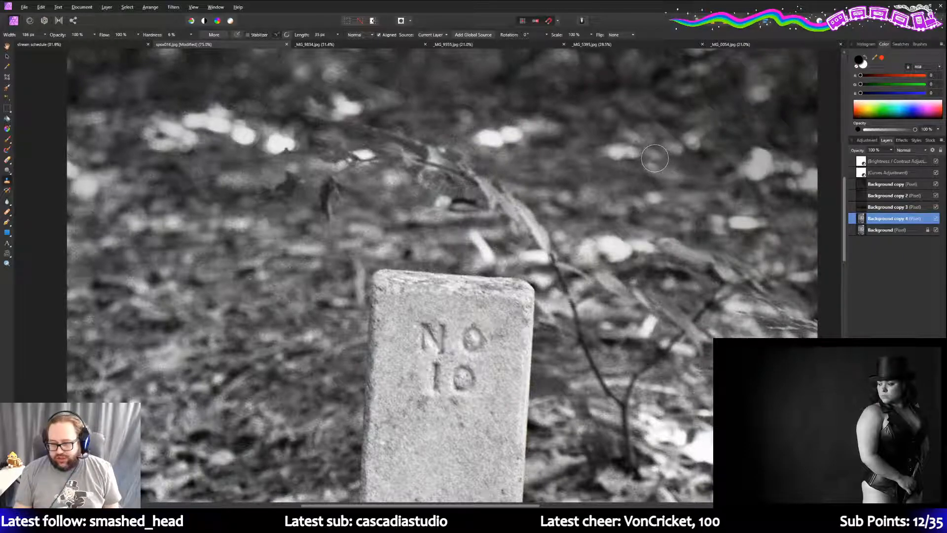
{"action": "scroll", "coordinate": [646, 163], "scroll_direction": "down", "scroll_amount": 1}
{"action": "scroll", "coordinate": [636, 183], "scroll_direction": "up", "scroll_amount": 2}
{"action": "scroll", "coordinate": [622, 202], "scroll_direction": "down", "scroll_amount": 3}
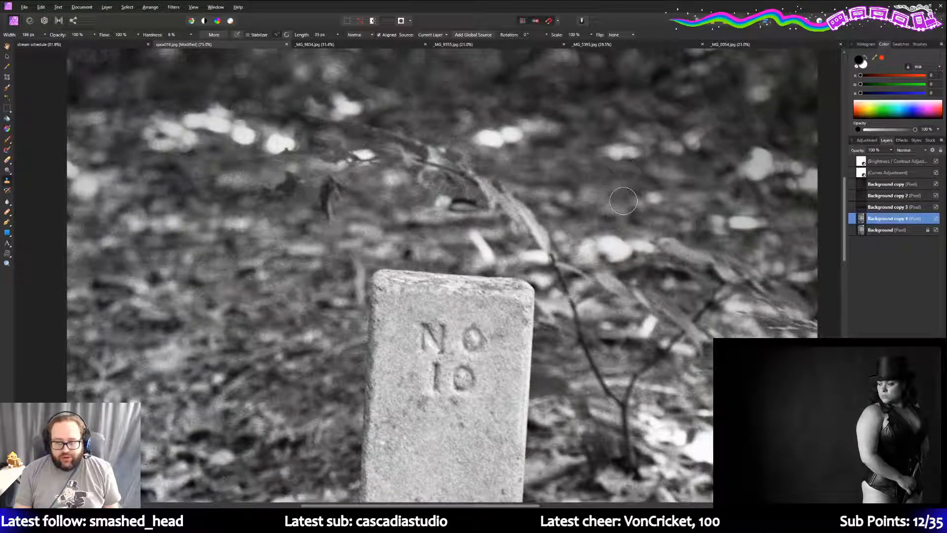
{"action": "scroll", "coordinate": [614, 213], "scroll_direction": "down", "scroll_amount": 2}
{"action": "scroll", "coordinate": [614, 213], "scroll_direction": "down", "scroll_amount": 2}
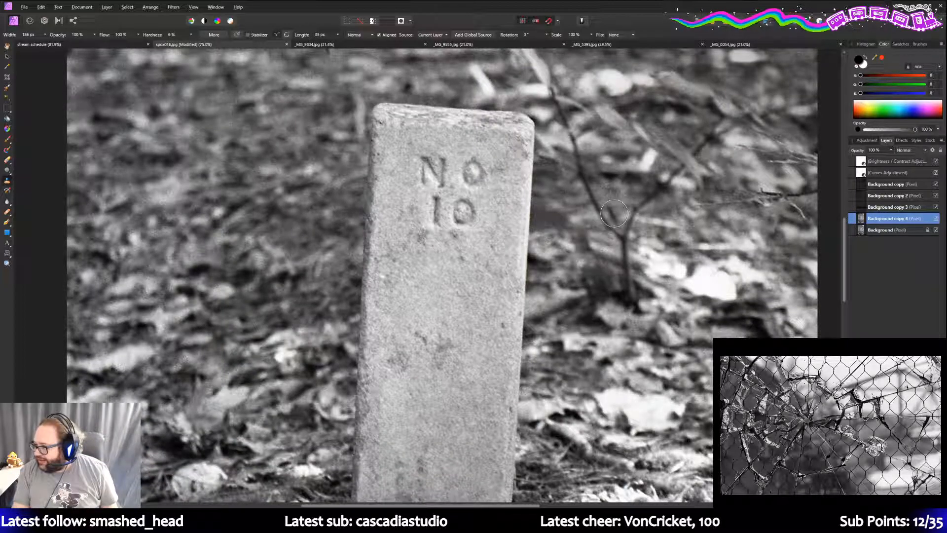
{"action": "scroll", "coordinate": [687, 224], "scroll_direction": "down", "scroll_amount": 4}
{"action": "scroll", "coordinate": [687, 225], "scroll_direction": "down", "scroll_amount": 4}
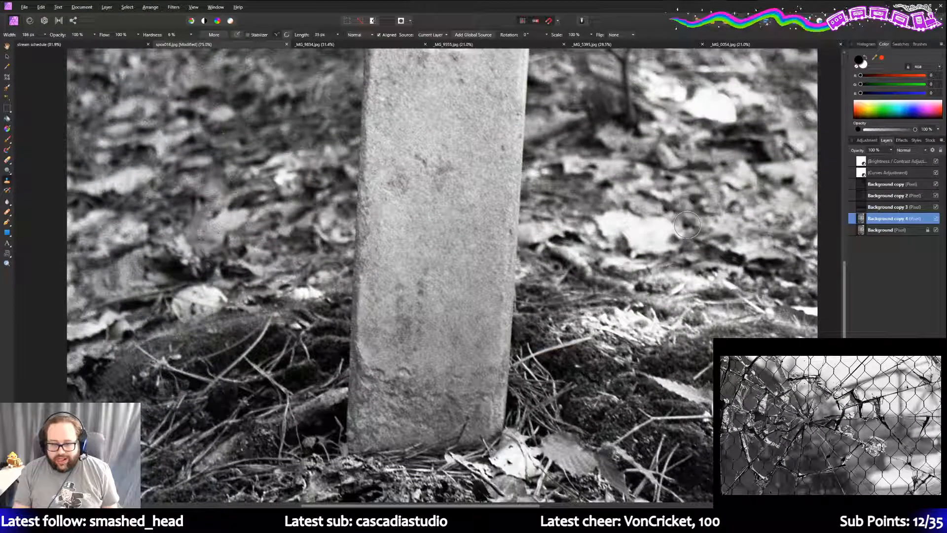
{"action": "scroll", "coordinate": [687, 224], "scroll_direction": "down", "scroll_amount": 1}
{"action": "scroll", "coordinate": [687, 224], "scroll_direction": "down", "scroll_amount": 2}
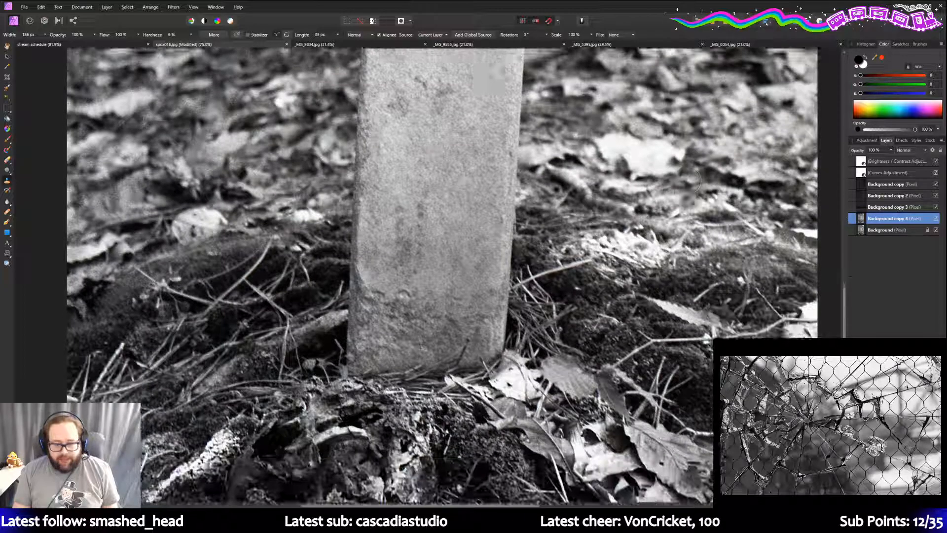
{"action": "scroll", "coordinate": [687, 225], "scroll_direction": "up", "scroll_amount": 3}
{"action": "scroll", "coordinate": [690, 218], "scroll_direction": "up", "scroll_amount": 5}
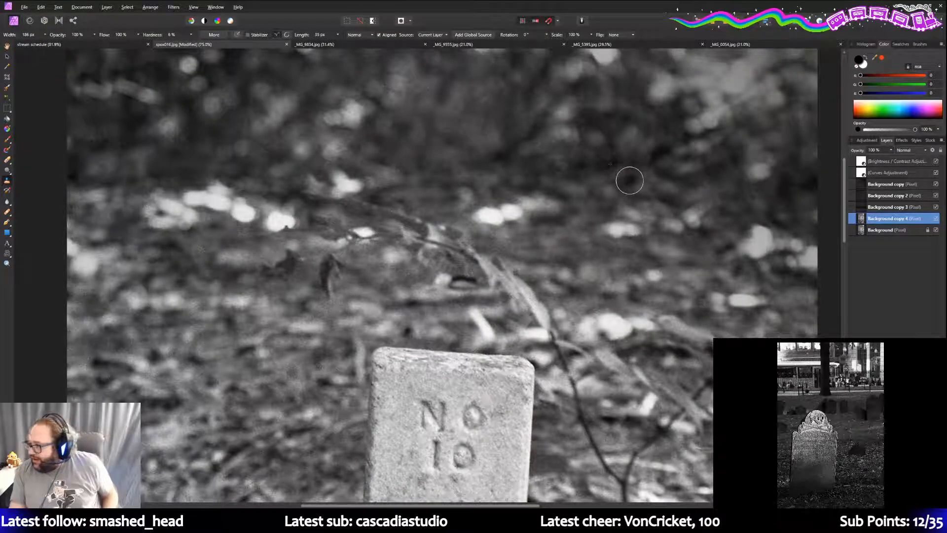
{"action": "left_click", "coordinate": [629, 181]}
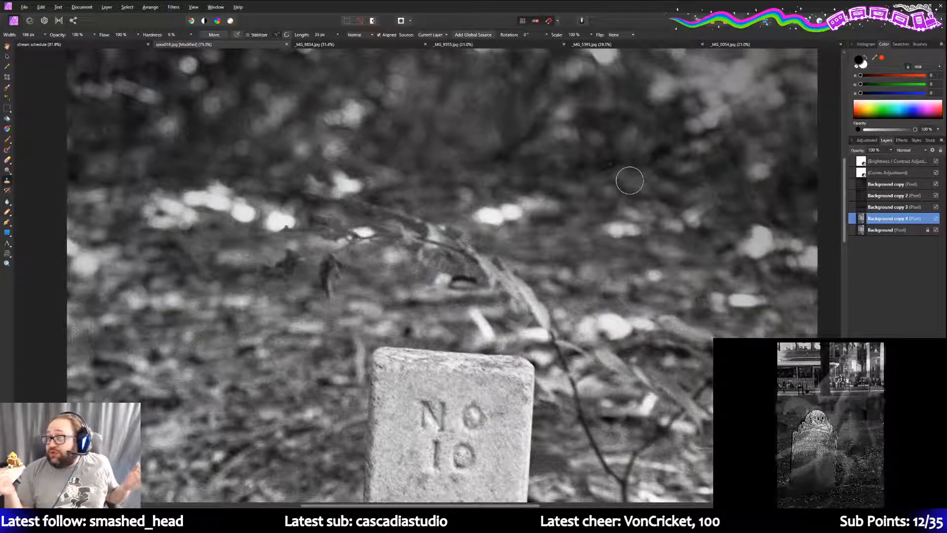
{"action": "scroll", "coordinate": [678, 225], "scroll_direction": "up", "scroll_amount": 2}
{"action": "scroll", "coordinate": [678, 225], "scroll_direction": "up", "scroll_amount": 2}
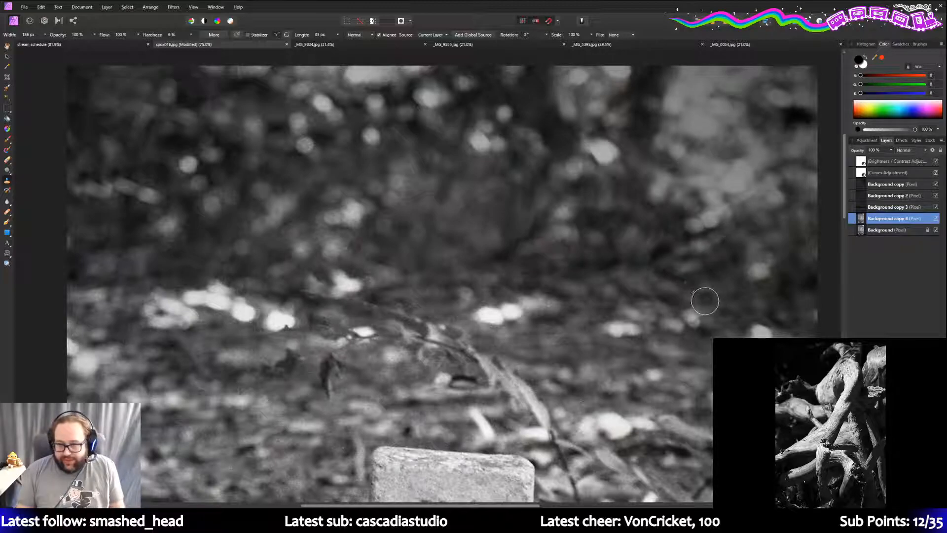
{"action": "scroll", "coordinate": [699, 302], "scroll_direction": "down", "scroll_amount": 6}
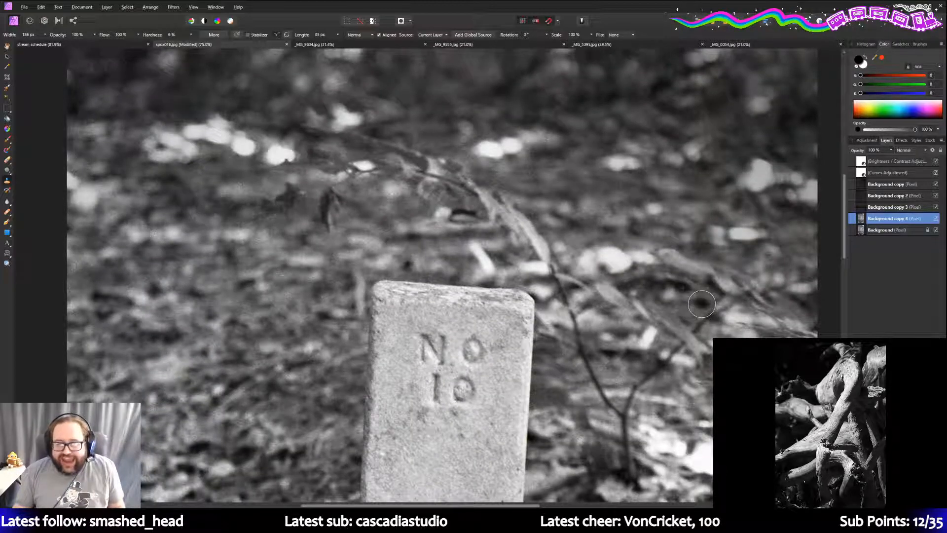
{"action": "scroll", "coordinate": [691, 306], "scroll_direction": "up", "scroll_amount": 8}
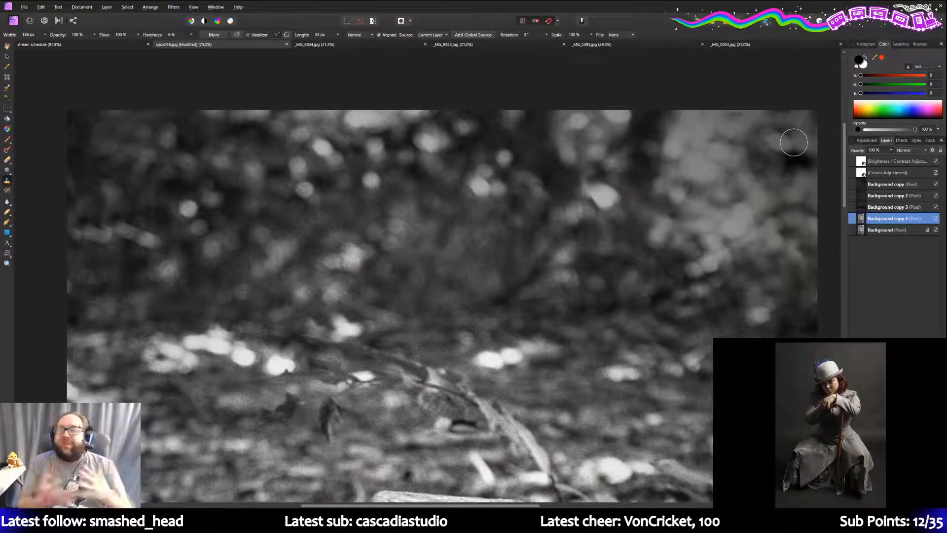
{"action": "scroll", "coordinate": [795, 138], "scroll_direction": "down", "scroll_amount": 5}
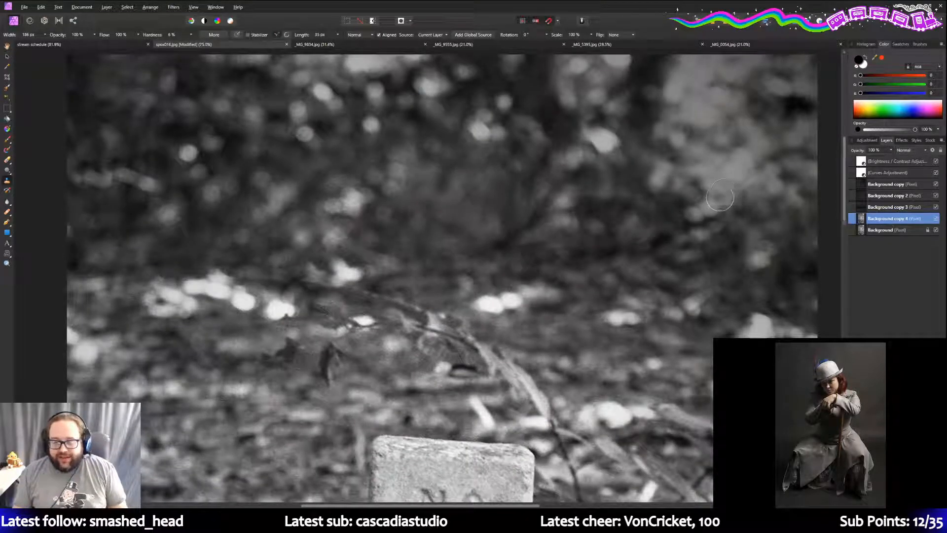
{"action": "scroll", "coordinate": [709, 210], "scroll_direction": "down", "scroll_amount": 3}
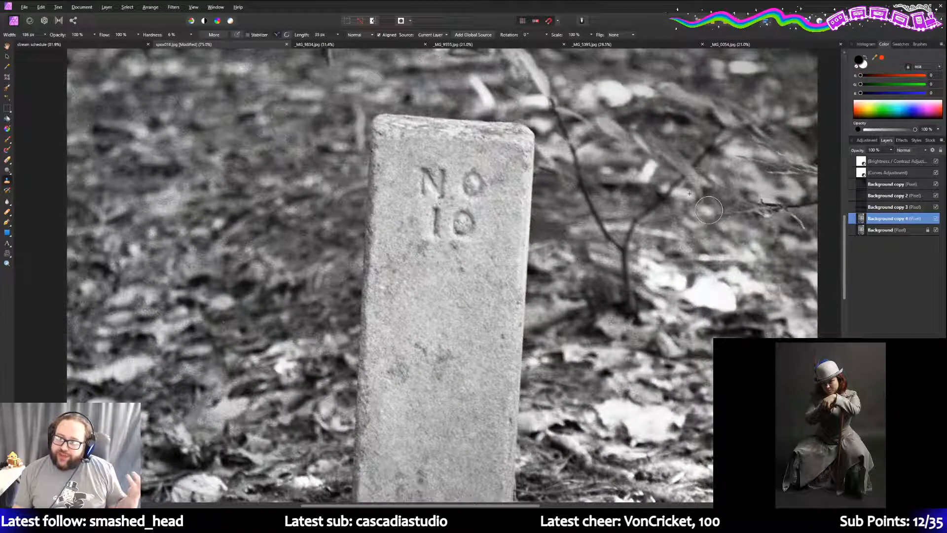
{"action": "scroll", "coordinate": [709, 209], "scroll_direction": "down", "scroll_amount": 1}
{"action": "scroll", "coordinate": [709, 209], "scroll_direction": "down", "scroll_amount": 7}
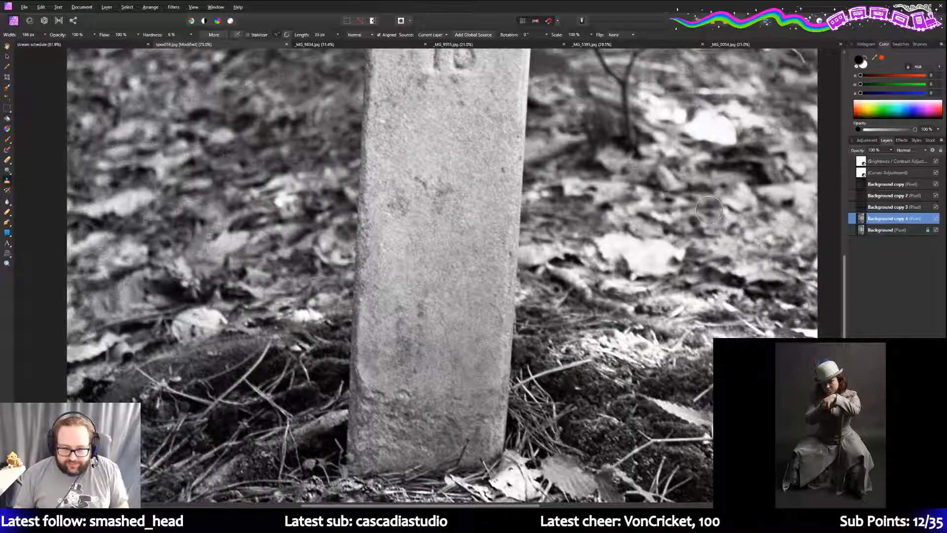
{"action": "scroll", "coordinate": [709, 214], "scroll_direction": "down", "scroll_amount": 5}
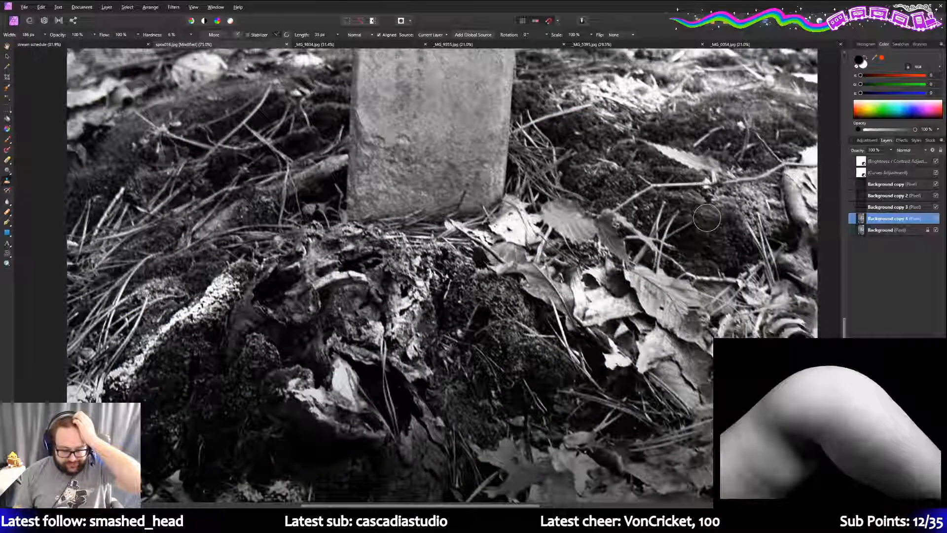
{"action": "scroll", "coordinate": [708, 220], "scroll_direction": "up", "scroll_amount": 2}
{"action": "scroll", "coordinate": [707, 220], "scroll_direction": "down", "scroll_amount": 2}
{"action": "scroll", "coordinate": [708, 220], "scroll_direction": "down", "scroll_amount": 2}
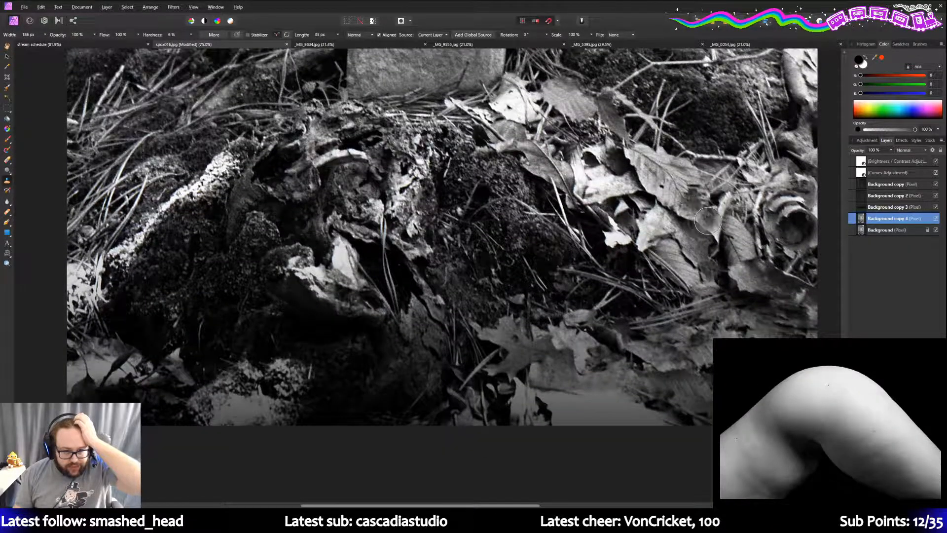
{"action": "scroll", "coordinate": [707, 220], "scroll_direction": "up", "scroll_amount": 2}
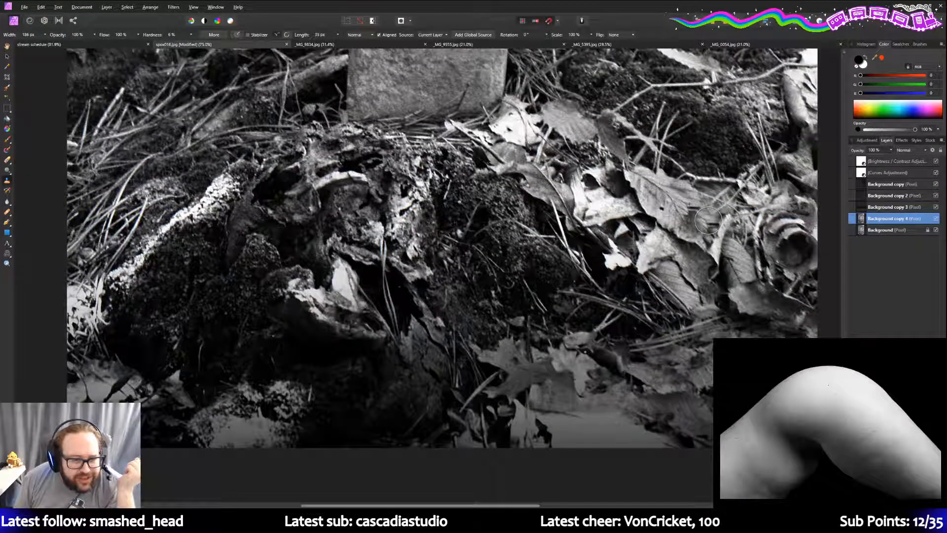
{"action": "scroll", "coordinate": [708, 220], "scroll_direction": "up", "scroll_amount": 1}
{"action": "scroll", "coordinate": [707, 220], "scroll_direction": "down", "scroll_amount": 1}
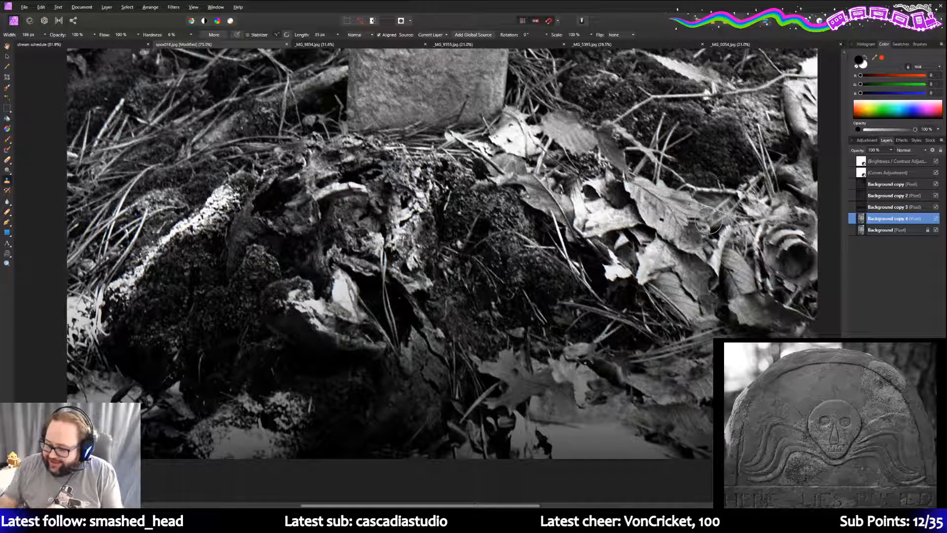
{"action": "scroll", "coordinate": [708, 220], "scroll_direction": "up", "scroll_amount": 10}
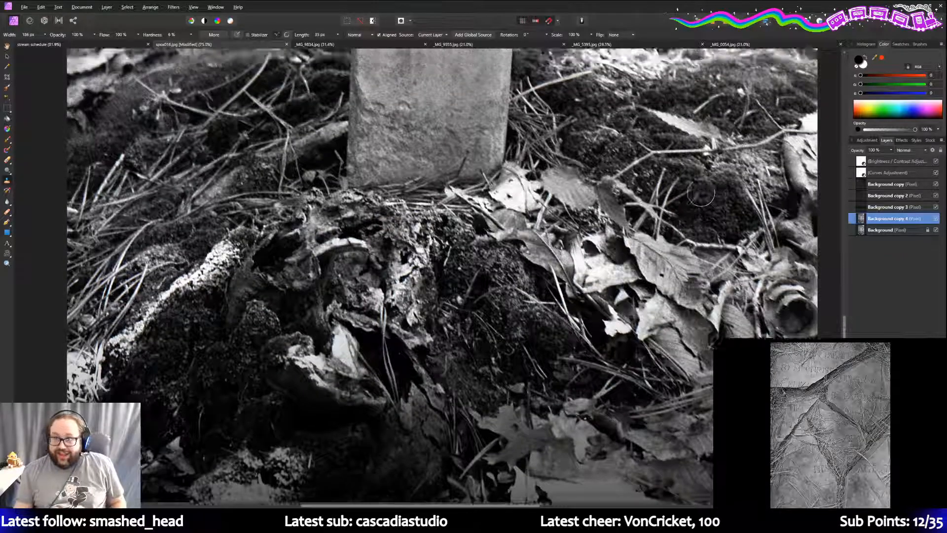
{"action": "scroll", "coordinate": [703, 302], "scroll_direction": "up", "scroll_amount": 5}
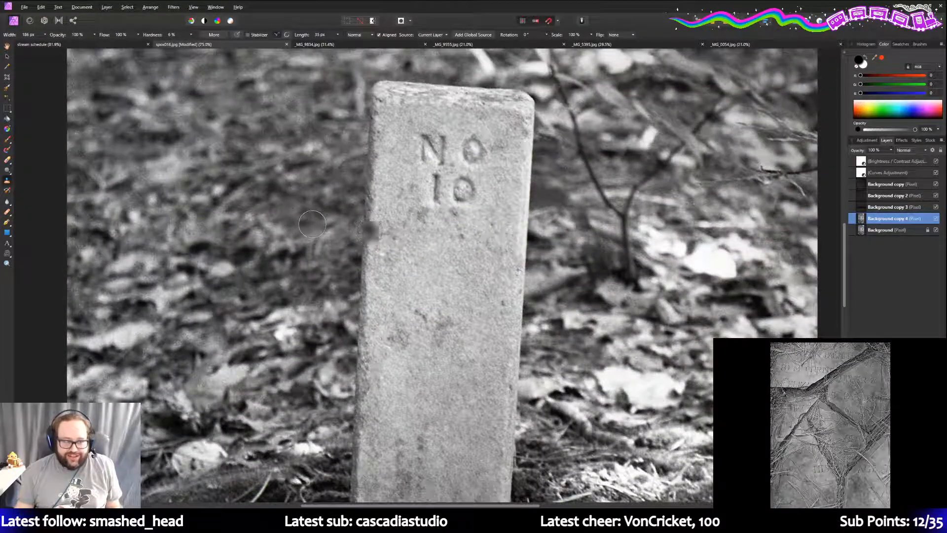
{"action": "scroll", "coordinate": [259, 215], "scroll_direction": "up", "scroll_amount": 8}
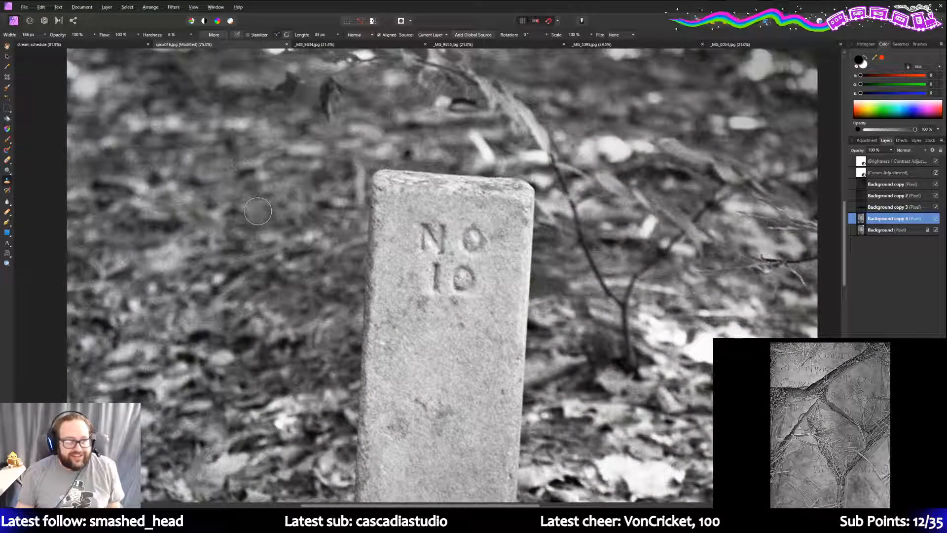
{"action": "scroll", "coordinate": [259, 215], "scroll_direction": "up", "scroll_amount": 3}
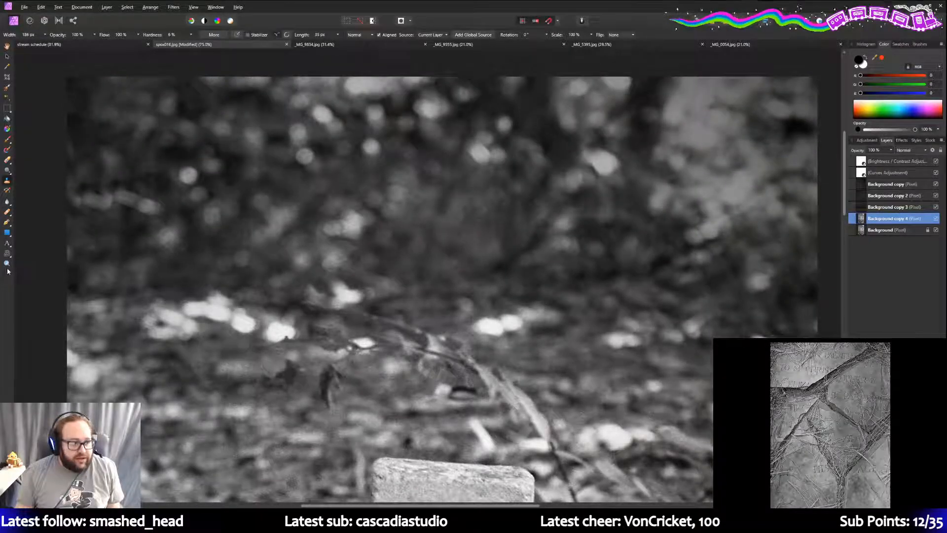
- Zoom out with the Zoom tool's slider so the entire stone post photo is visible
{"action": "key", "text": "z"}
{"action": "left_click_drag", "start_coordinate": [77, 35], "coordinate": [63, 36]}
{"action": "scroll", "coordinate": [106, 82], "scroll_direction": "down", "scroll_amount": 3}
{"action": "scroll", "coordinate": [107, 81], "scroll_direction": "down", "scroll_amount": 2}
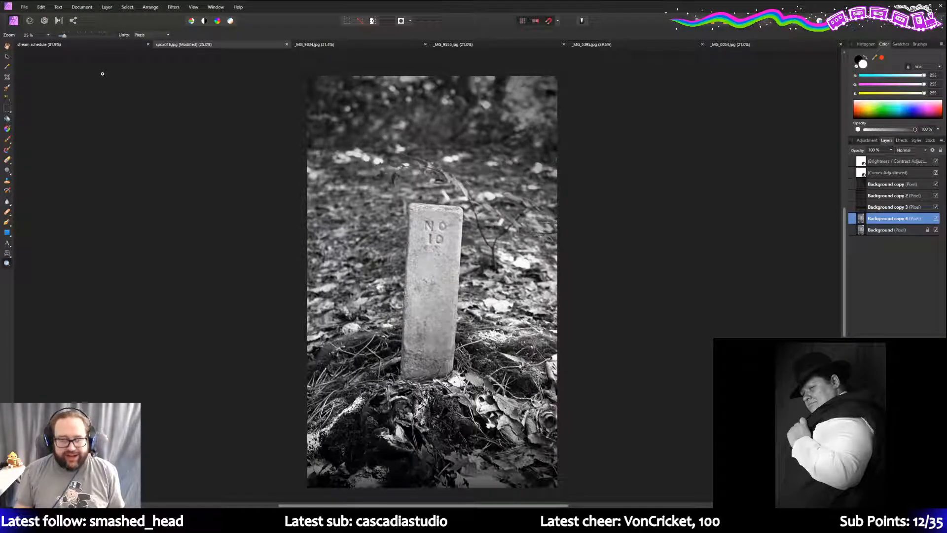
{"action": "left_click", "coordinate": [25, 7]}
- Save As an Affinity file, trimming the file name to sp016 in the ABA May 2021 folder
{"action": "left_click", "coordinate": [55, 123]}
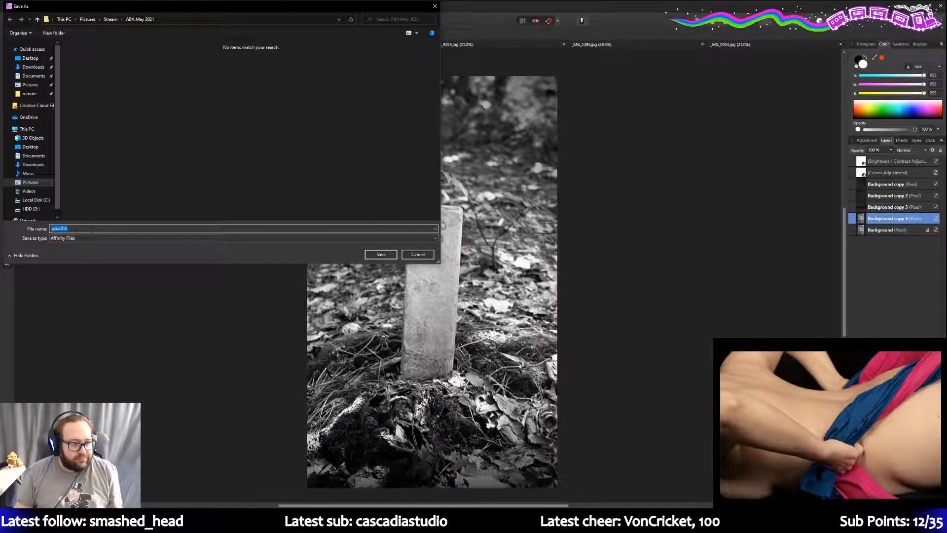
{"action": "left_click", "coordinate": [61, 228]}
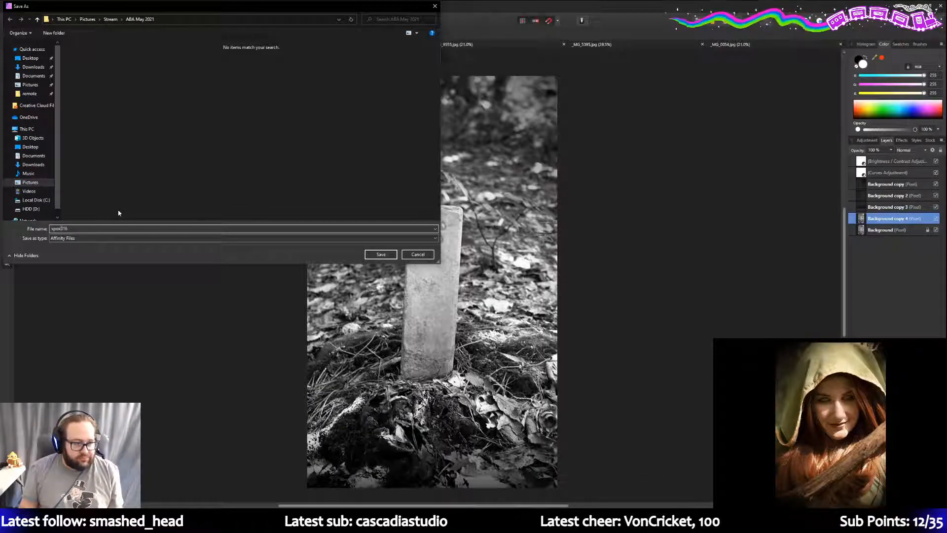
{"action": "key", "text": "BackSpace"}
{"action": "key", "text": "BackSpace"}
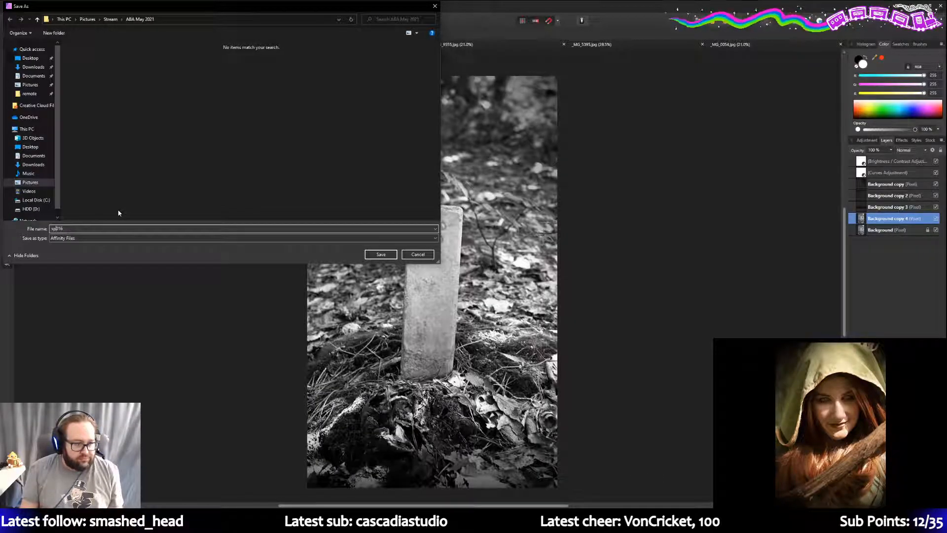
{"action": "left_click", "coordinate": [380, 254]}
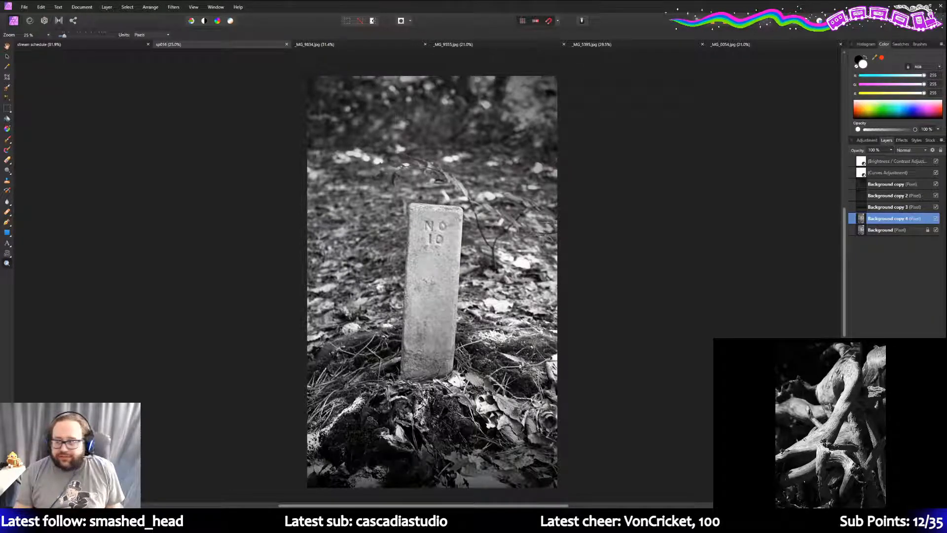
- Switch to the _MG_5395.jpg document and duplicate its Background layer, leaving the default name
{"action": "left_click", "coordinate": [323, 44]}
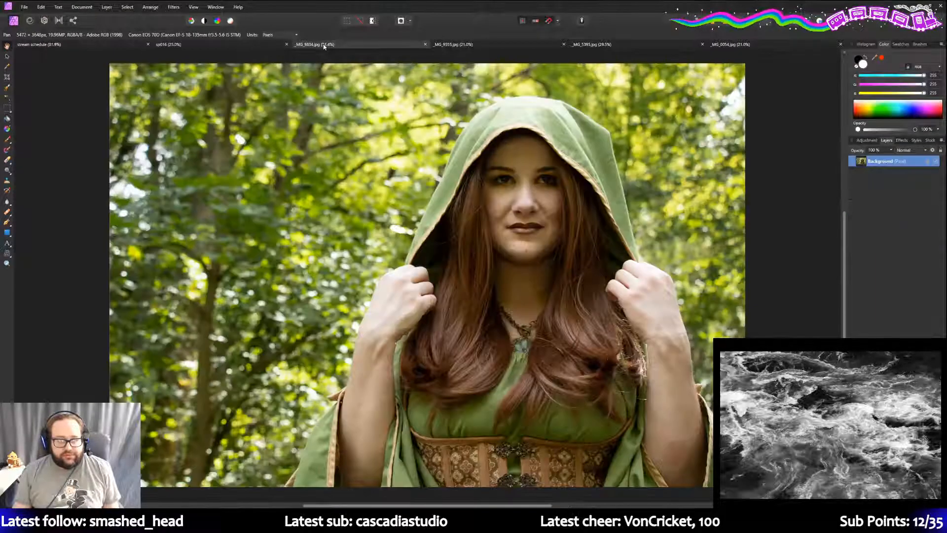
{"action": "left_click", "coordinate": [463, 44]}
{"action": "left_click", "coordinate": [623, 45]}
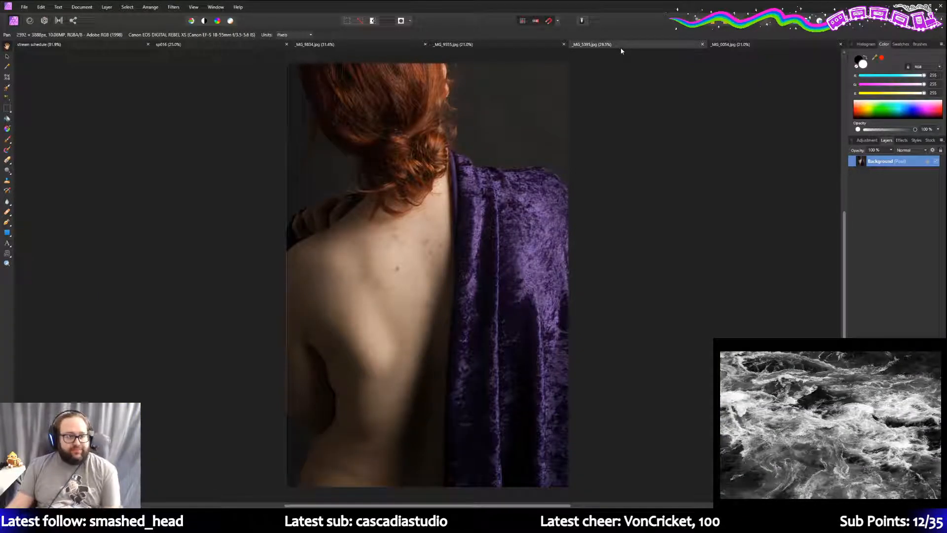
{"action": "right_click", "coordinate": [896, 166]}
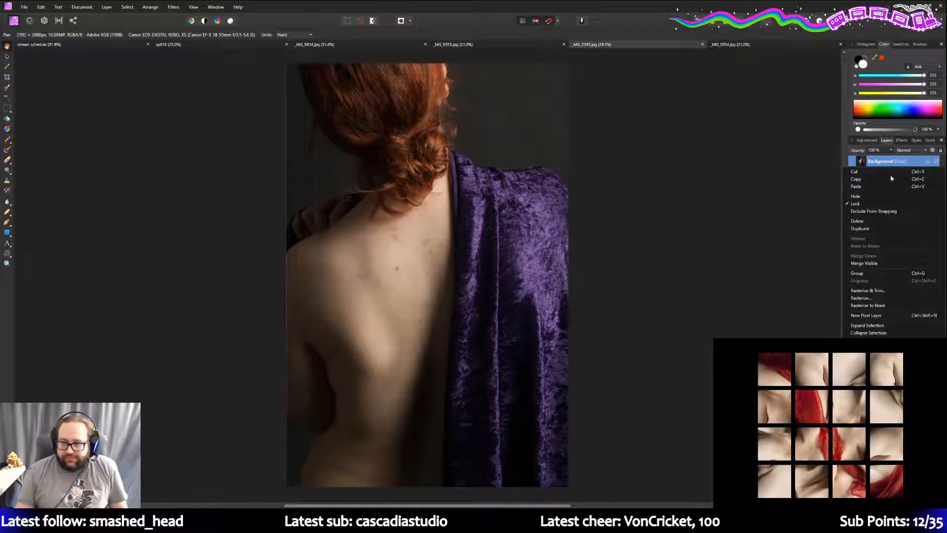
{"action": "left_click", "coordinate": [889, 228]}
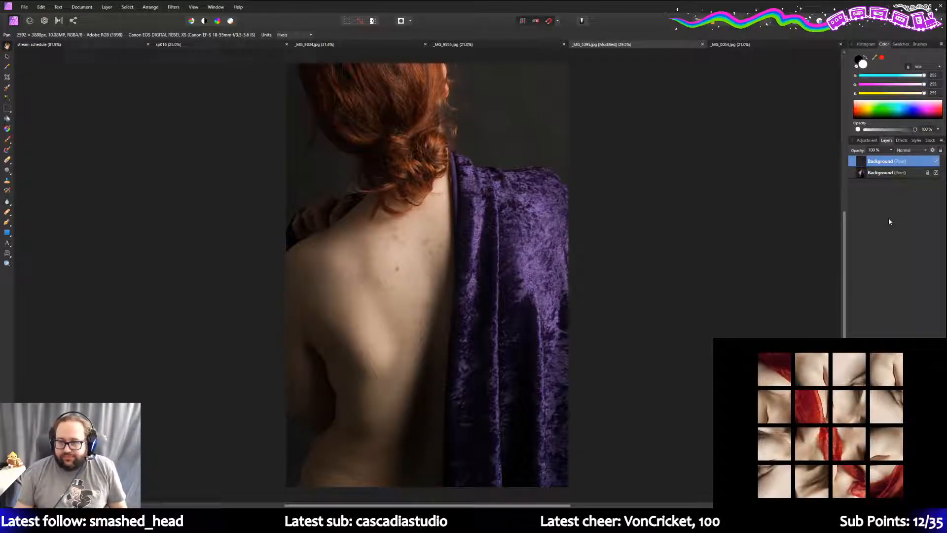
{"action": "double_click", "coordinate": [904, 163]}
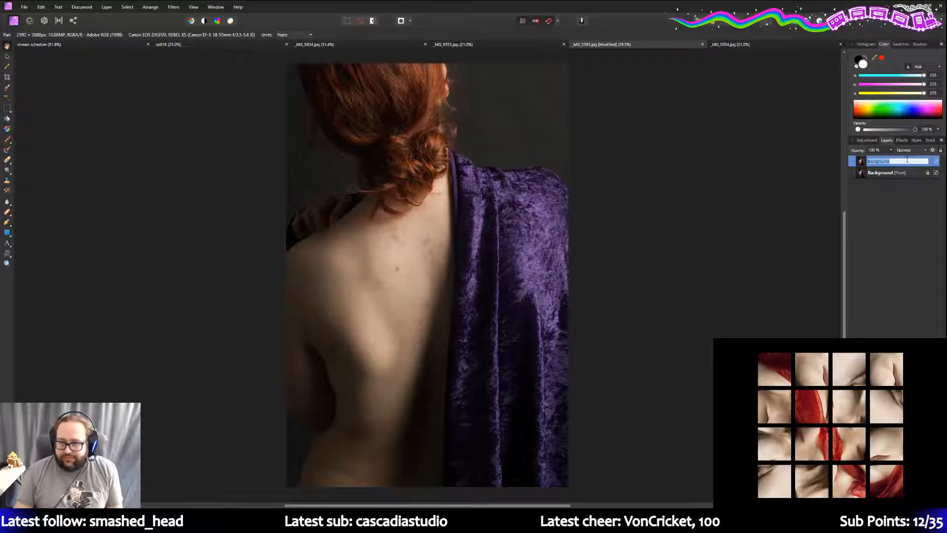
{"action": "key", "text": "Escape"}
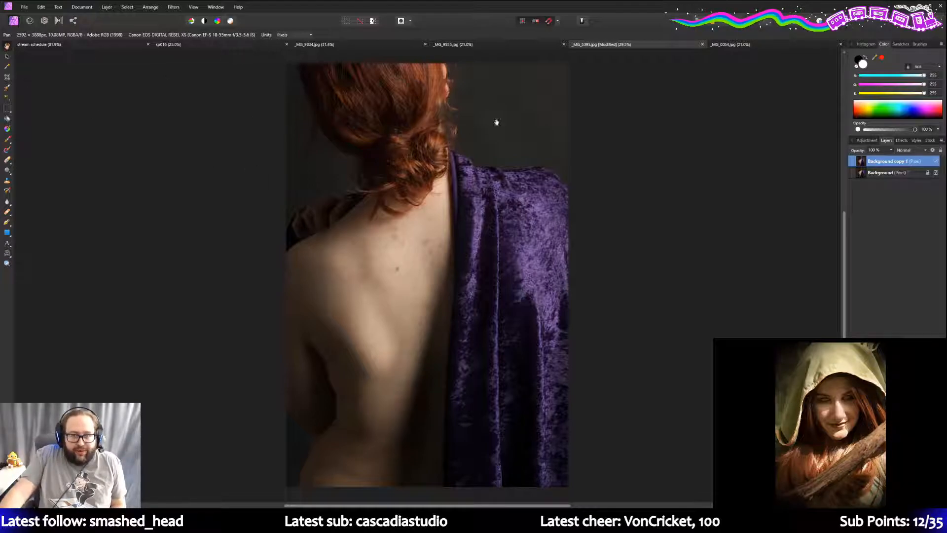
- Add a Curves adjustment and nudge its top-right point left to lift the highlights
{"action": "left_click", "coordinate": [878, 141]}
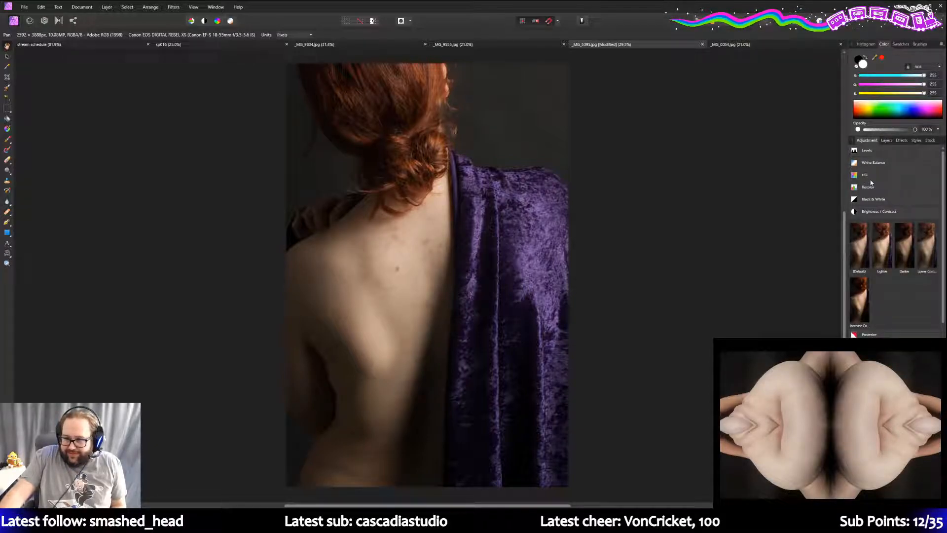
{"action": "scroll", "coordinate": [887, 207], "scroll_direction": "down", "scroll_amount": 3}
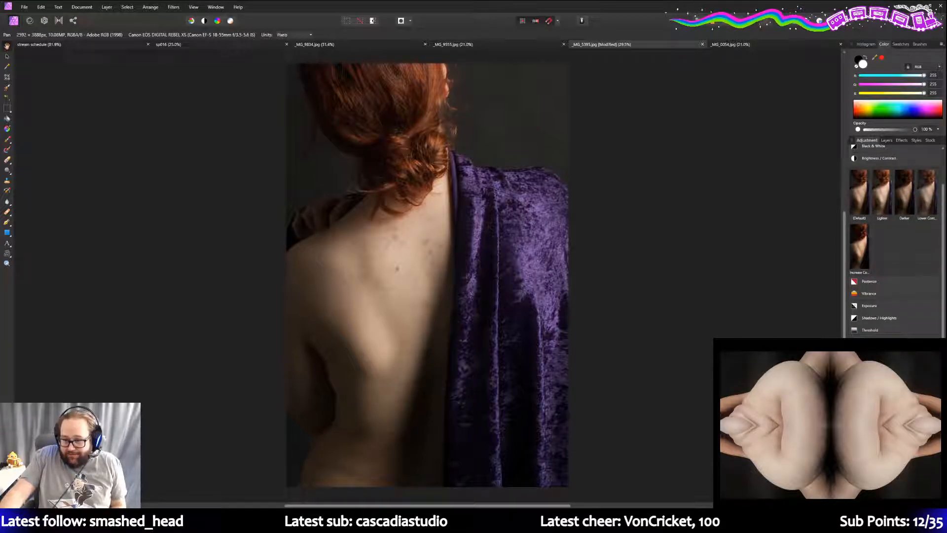
{"action": "left_click", "coordinate": [869, 342]}
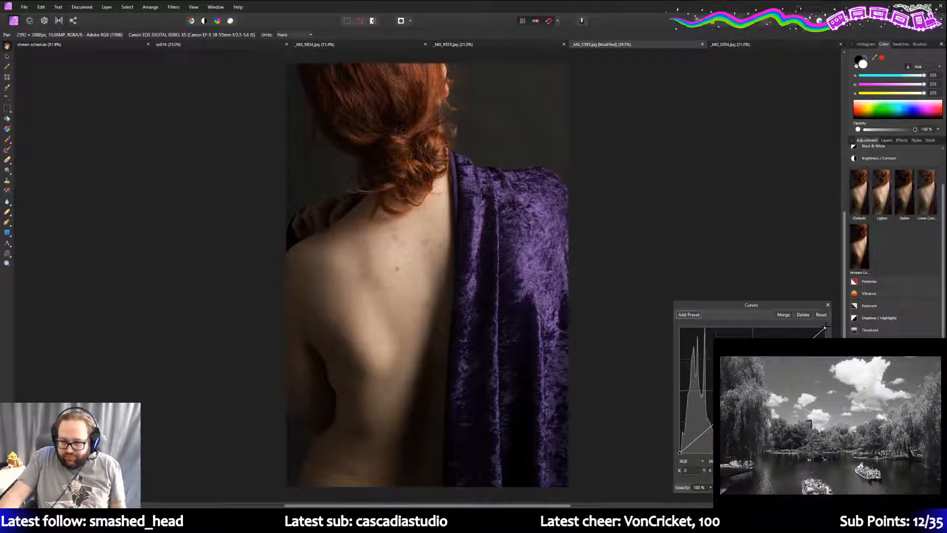
{"action": "left_click_drag", "start_coordinate": [825, 326], "coordinate": [807, 331]}
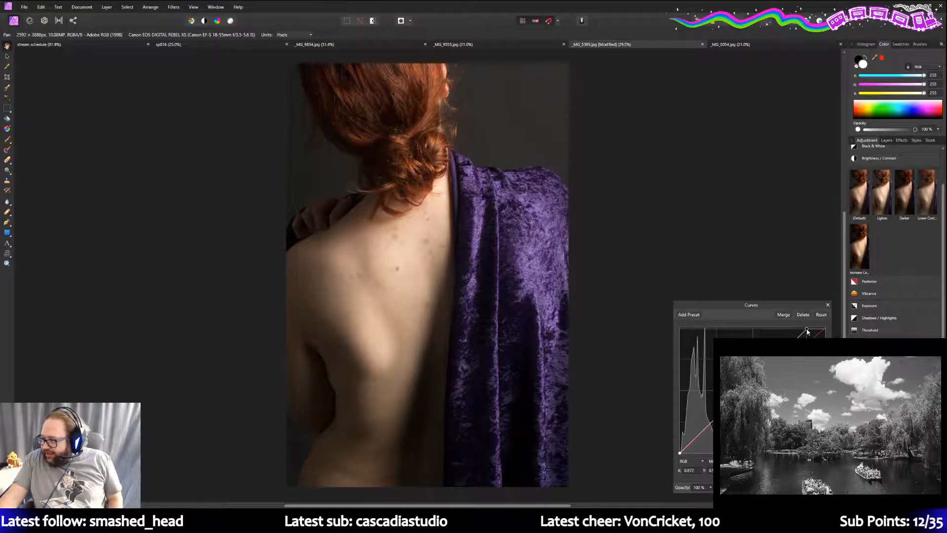
{"action": "left_click_drag", "start_coordinate": [807, 329], "coordinate": [805, 330]}
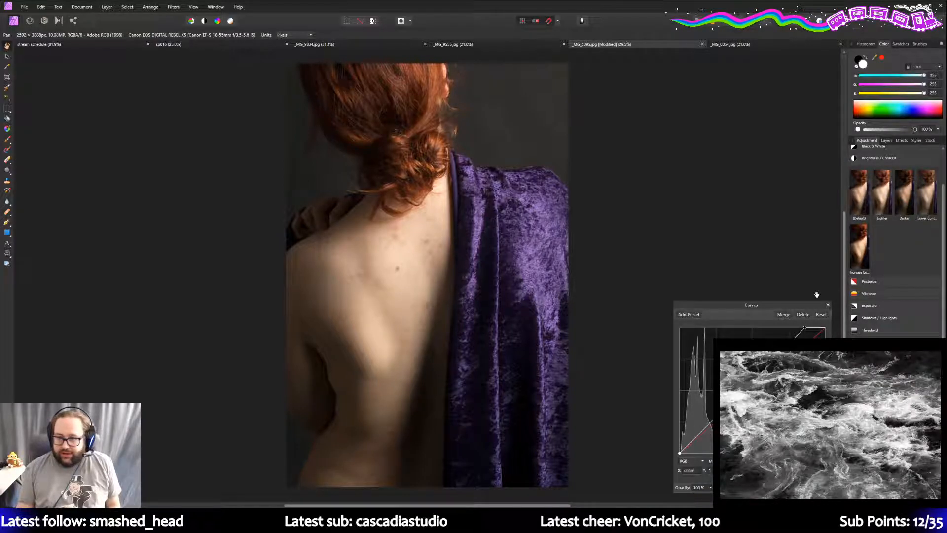
{"action": "mouse_move", "coordinate": [805, 328]}
{"action": "left_mouse_down"}
{"action": "mouse_move", "coordinate": [776, 329]}
{"action": "mouse_move", "coordinate": [806, 330]}
{"action": "left_mouse_up"}
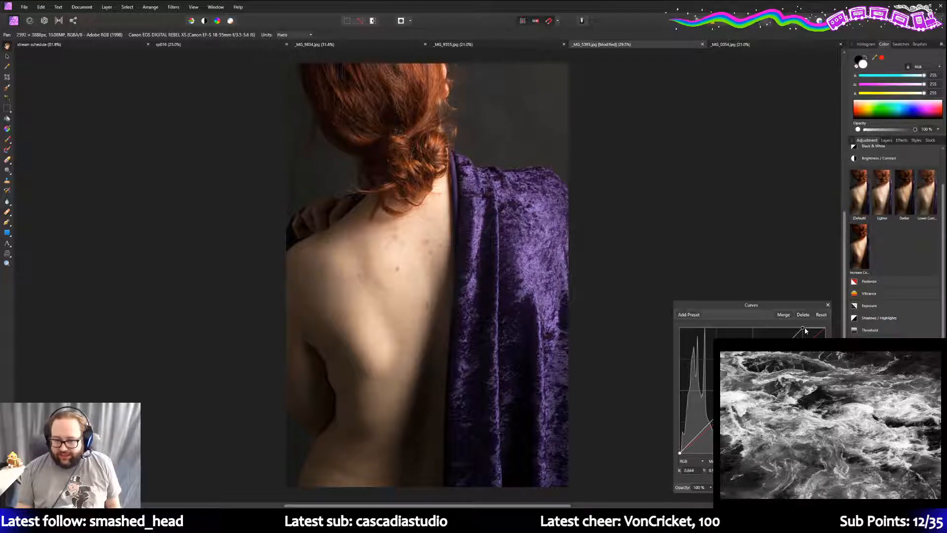
{"action": "left_click_drag", "start_coordinate": [805, 331], "coordinate": [807, 327]}
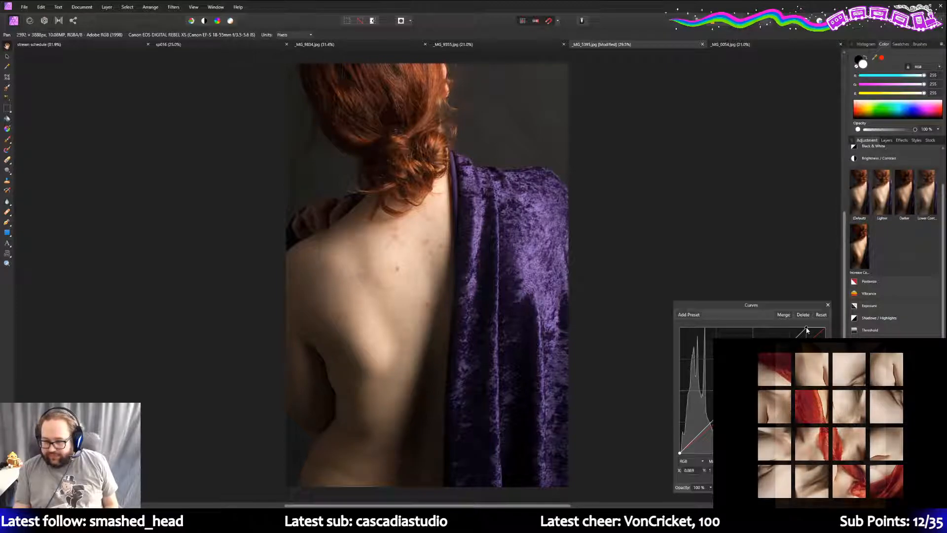
{"action": "left_click_drag", "start_coordinate": [806, 330], "coordinate": [802, 326]}
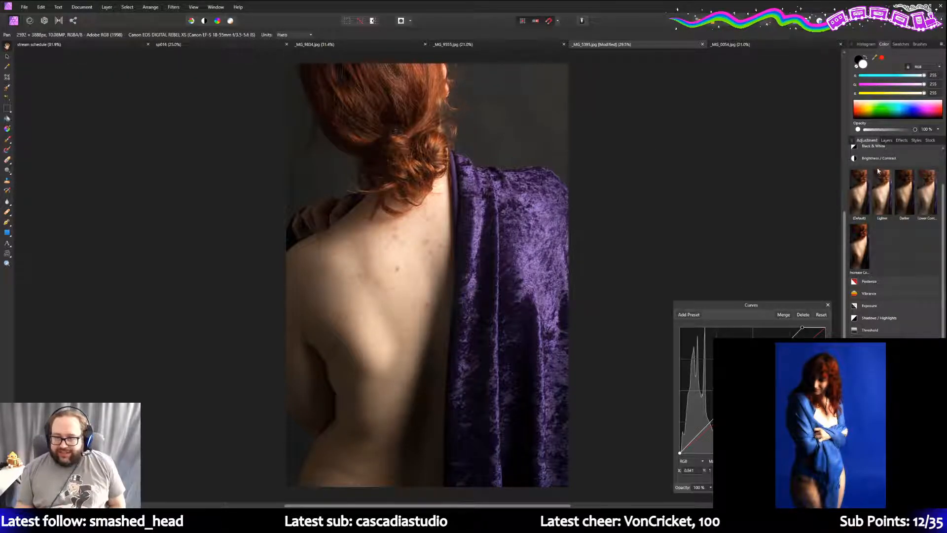
{"action": "scroll", "coordinate": [876, 162], "scroll_direction": "up", "scroll_amount": 1}
{"action": "scroll", "coordinate": [882, 231], "scroll_direction": "up", "scroll_amount": 2}
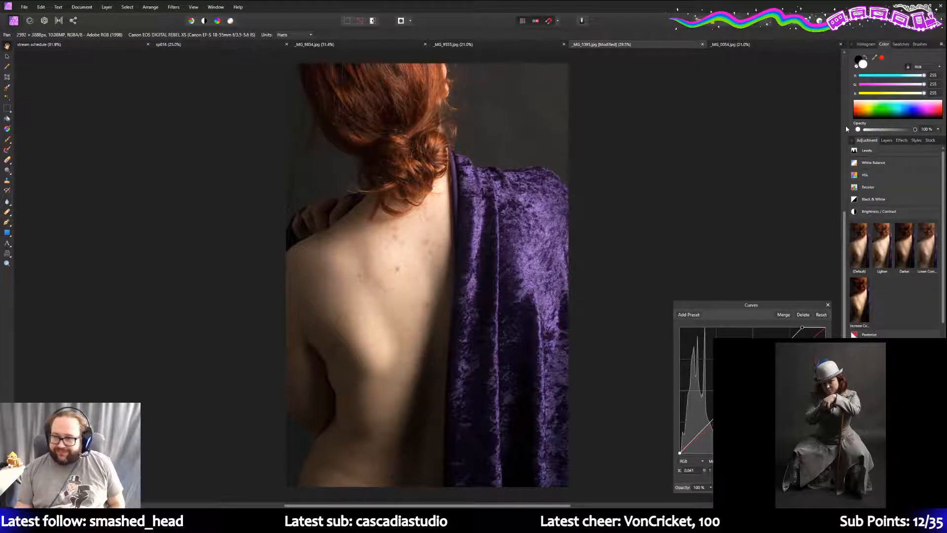
- Apply the HSL Default preset, confirm the HSL Shift layer sits above Curves, then close its settings
{"action": "left_click", "coordinate": [880, 175]}
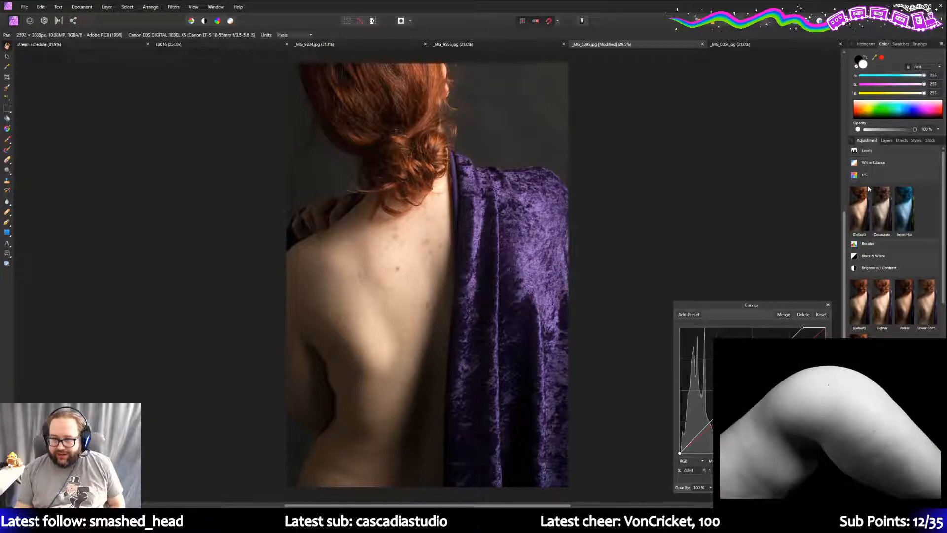
{"action": "left_click", "coordinate": [867, 188]}
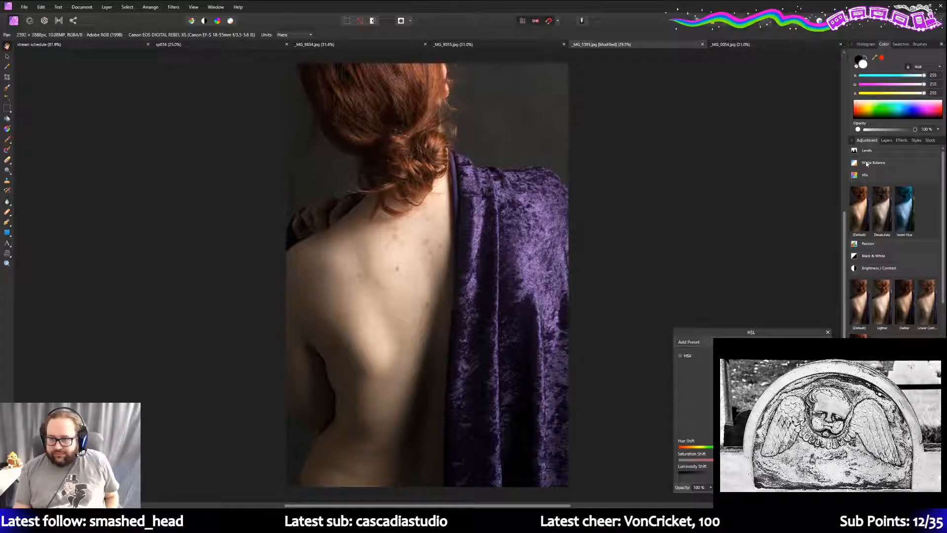
{"action": "left_click", "coordinate": [887, 140]}
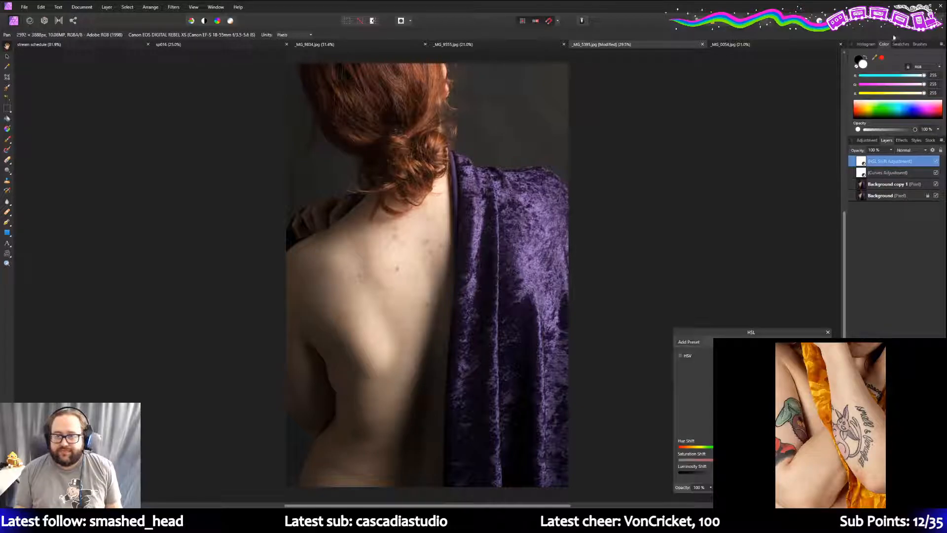
{"action": "left_click", "coordinate": [871, 141]}
{"action": "left_click", "coordinate": [884, 141]}
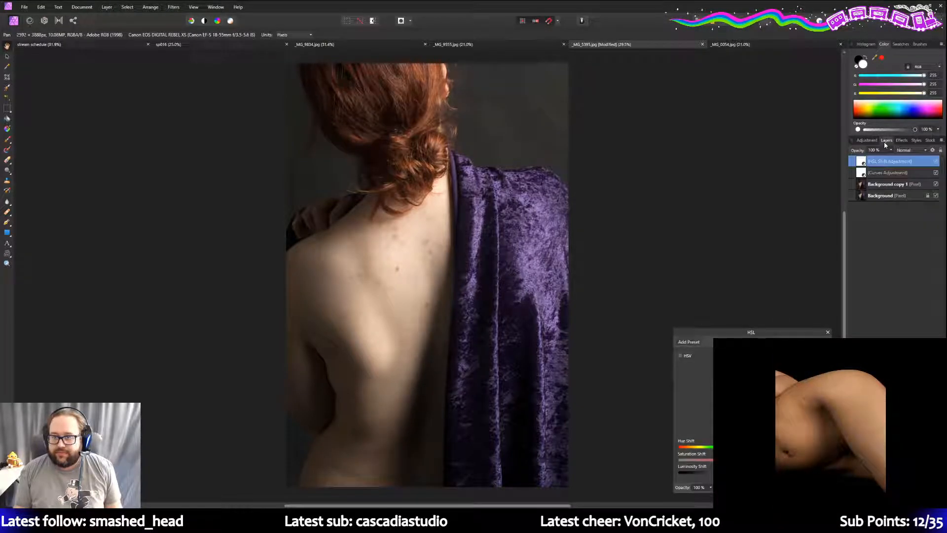
{"action": "left_click", "coordinate": [877, 141]}
{"action": "left_click", "coordinate": [886, 141]}
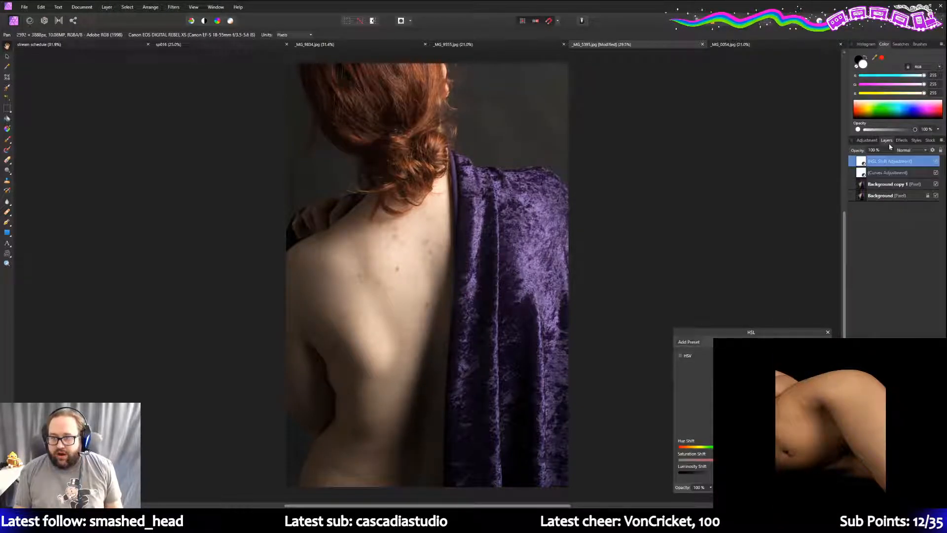
{"action": "left_click", "coordinate": [827, 332]}
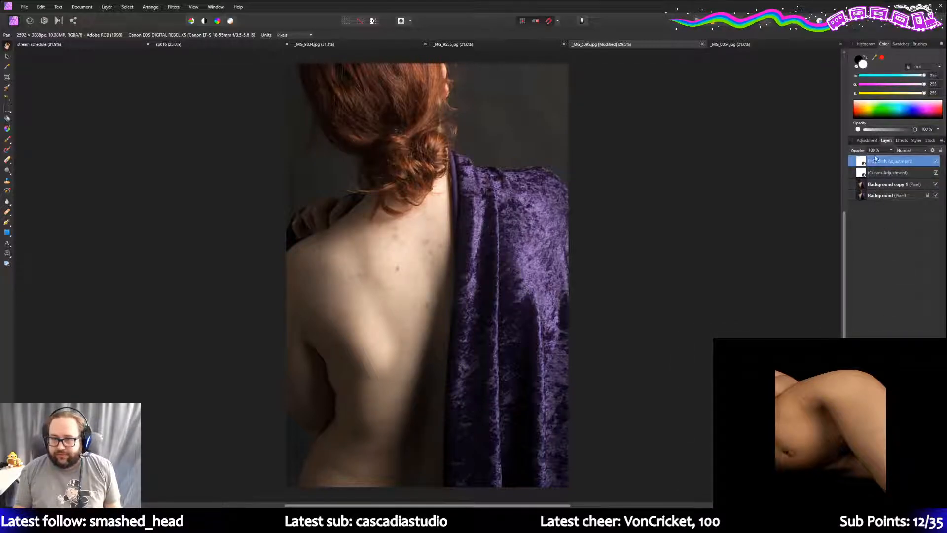
- On Background copy 1, drag a gradient in from the bottom-left corner
{"action": "left_click", "coordinate": [890, 184]}
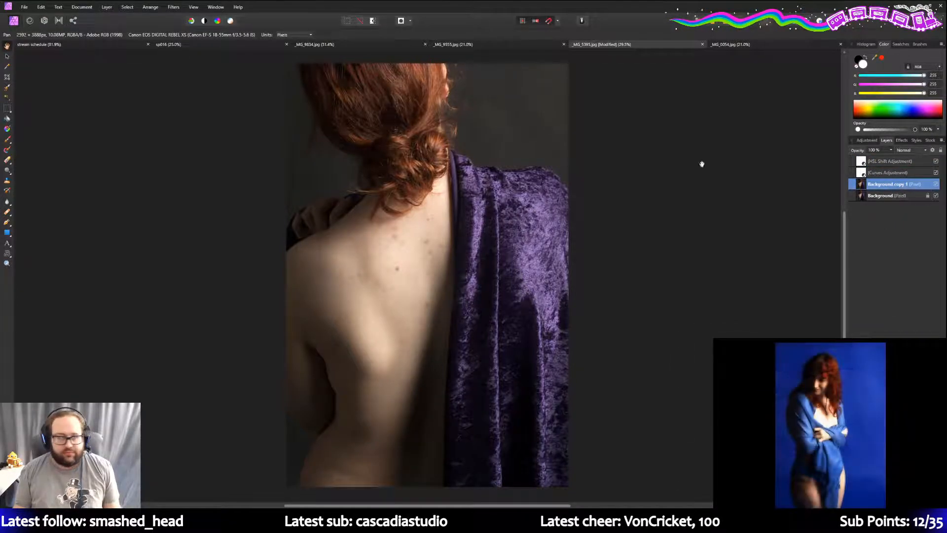
{"action": "left_click", "coordinate": [8, 129]}
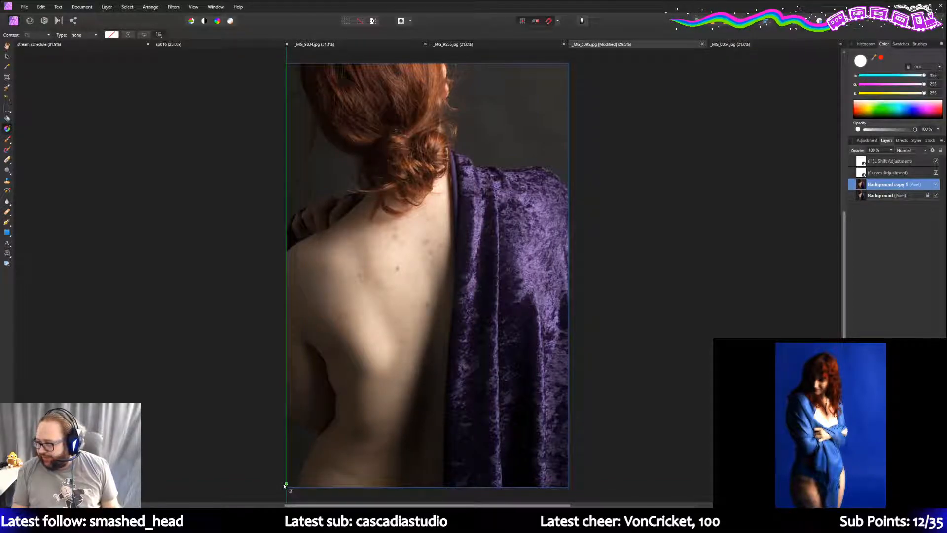
{"action": "left_click_drag", "start_coordinate": [286, 488], "coordinate": [389, 381]}
- Make the gradient a black-to-transparent preset with its stop opacity at 72%
{"action": "left_click", "coordinate": [111, 34]}
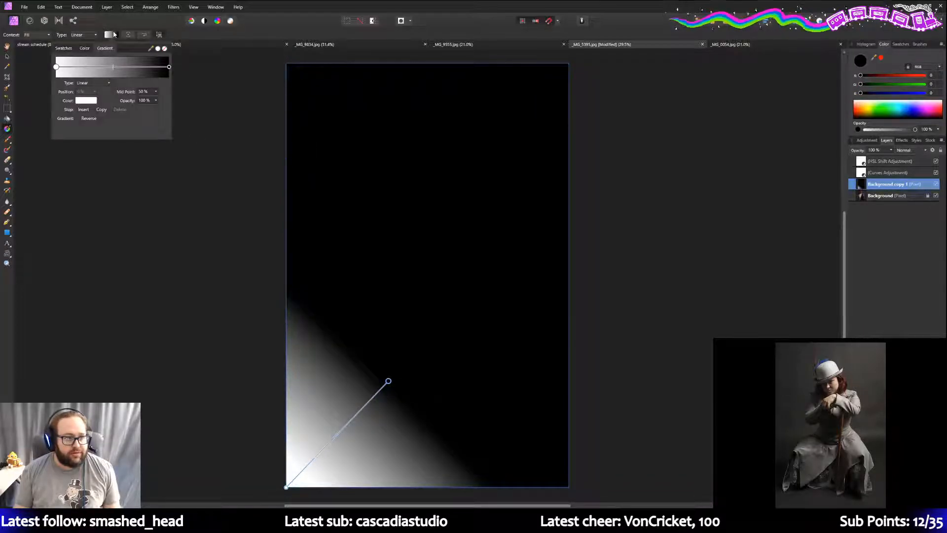
{"action": "left_click", "coordinate": [64, 48]}
{"action": "left_click", "coordinate": [69, 81]}
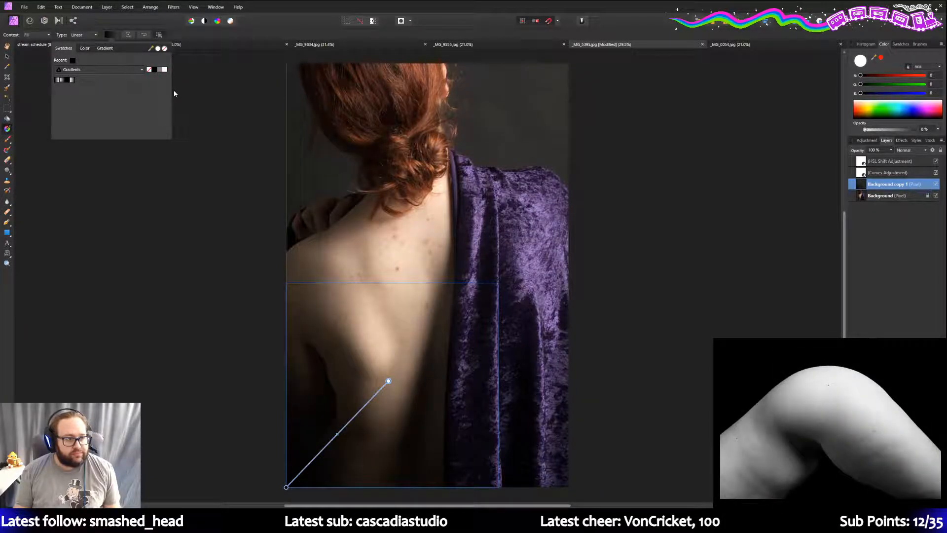
{"action": "left_click", "coordinate": [105, 49]}
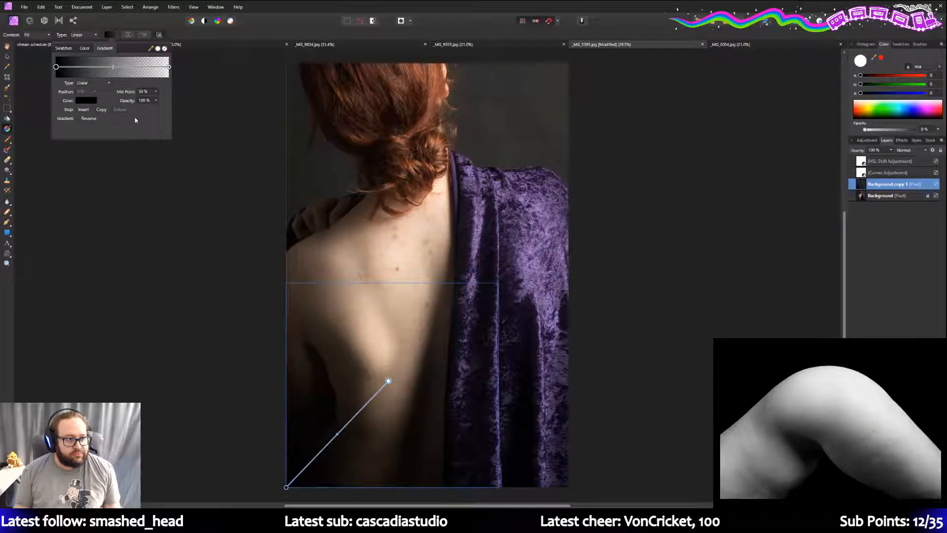
{"action": "left_click", "coordinate": [156, 100]}
{"action": "left_click_drag", "start_coordinate": [161, 108], "coordinate": [142, 112]}
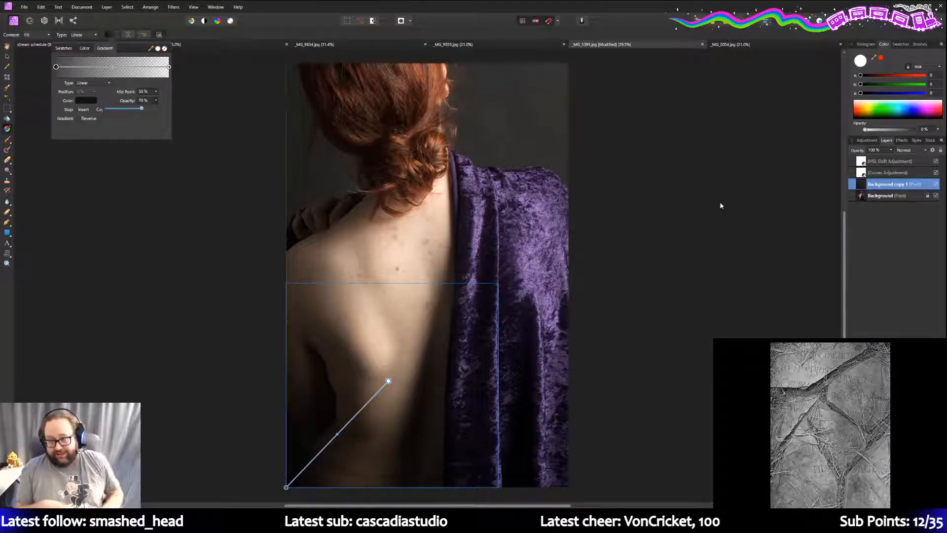
{"action": "left_click", "coordinate": [450, 11]}
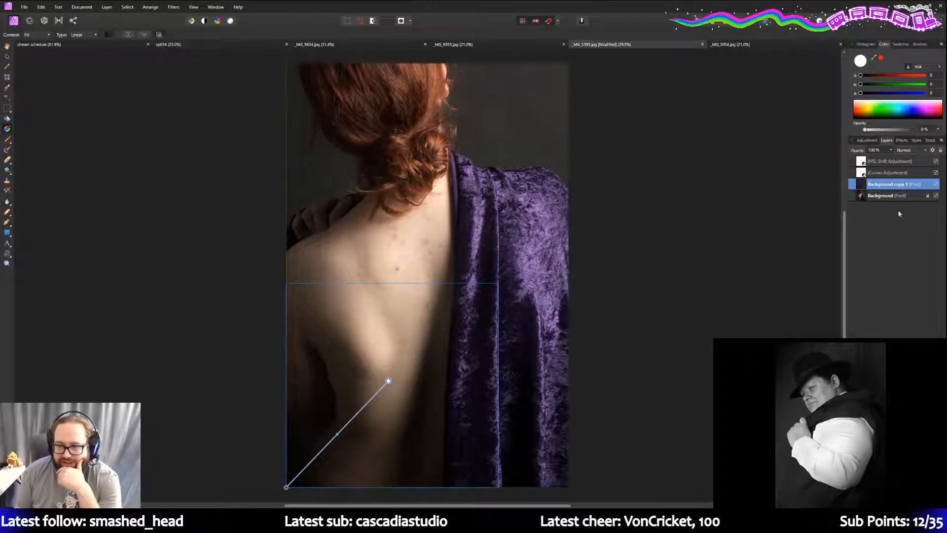
{"action": "right_click", "coordinate": [878, 197]}
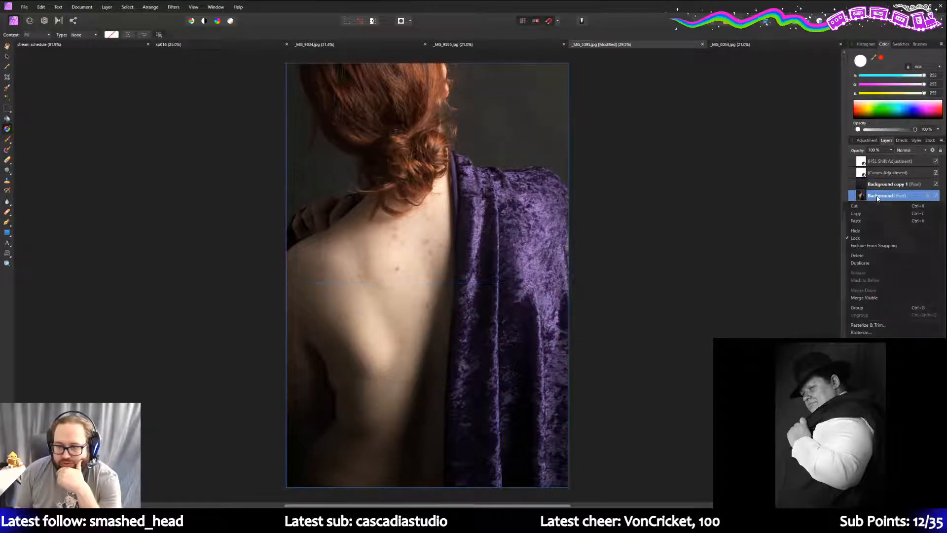
- Duplicate the Background layer and rename the copy 'Background copy 2'
{"action": "left_click", "coordinate": [870, 264]}
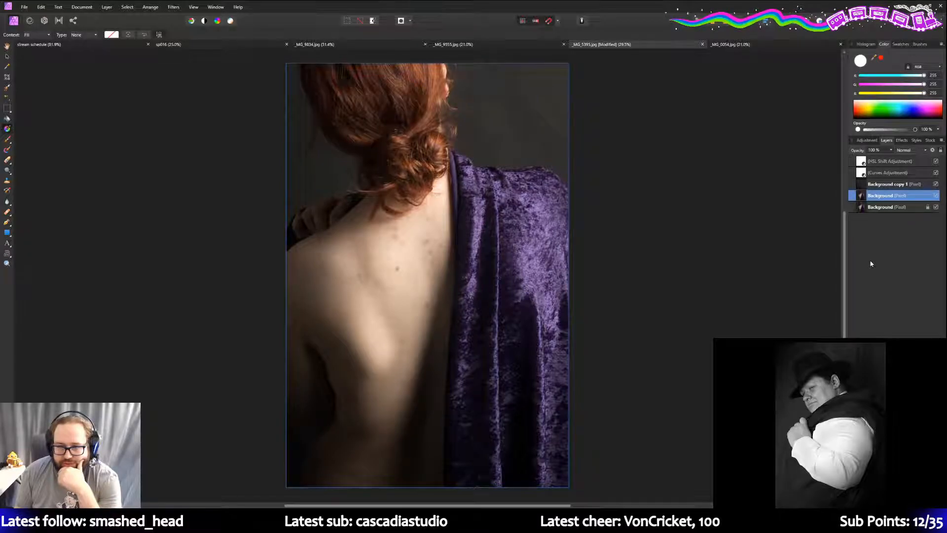
{"action": "double_click", "coordinate": [905, 195]}
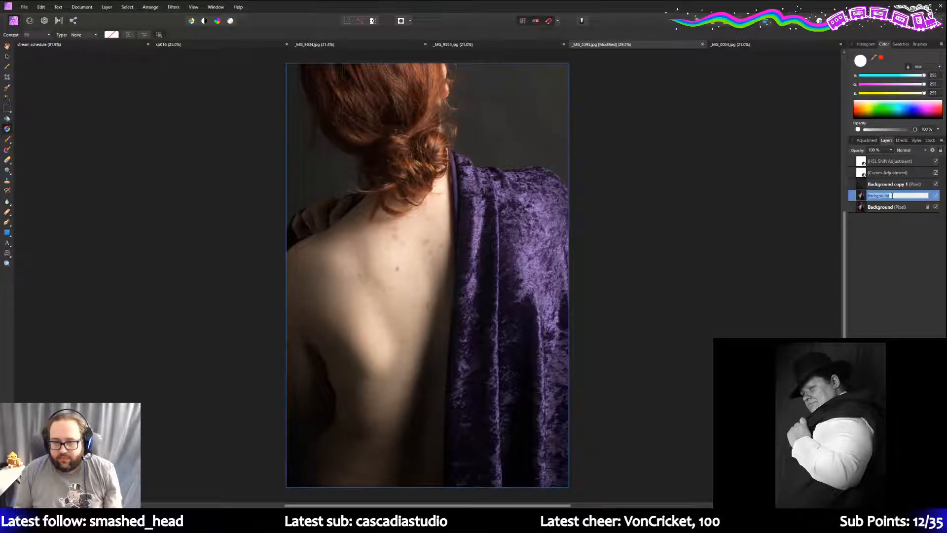
{"action": "left_click", "coordinate": [892, 195]}
{"action": "type", "text": "copy 2"}
{"action": "key", "text": "Return"}
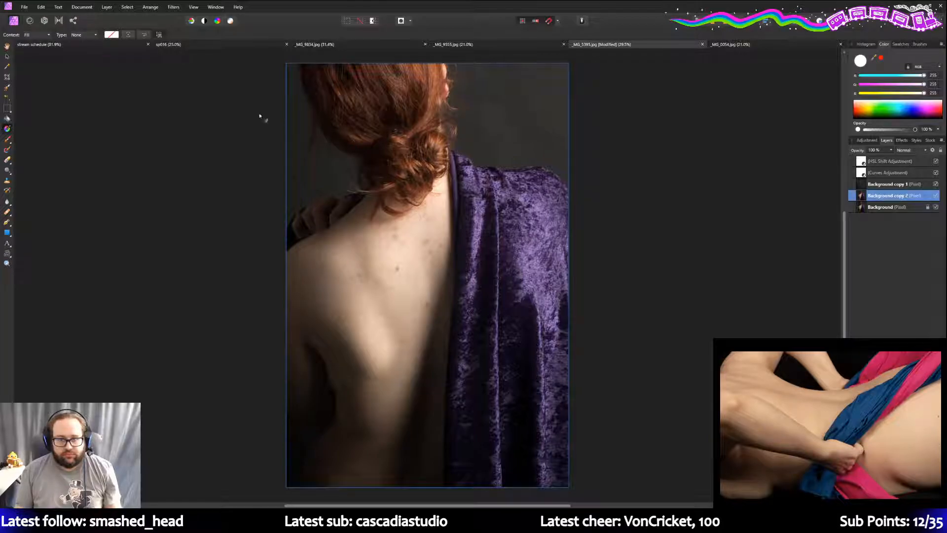
- Drag a black-to-transparent preset gradient in from the top-right corner
{"action": "left_click_drag", "start_coordinate": [569, 64], "coordinate": [489, 140]}
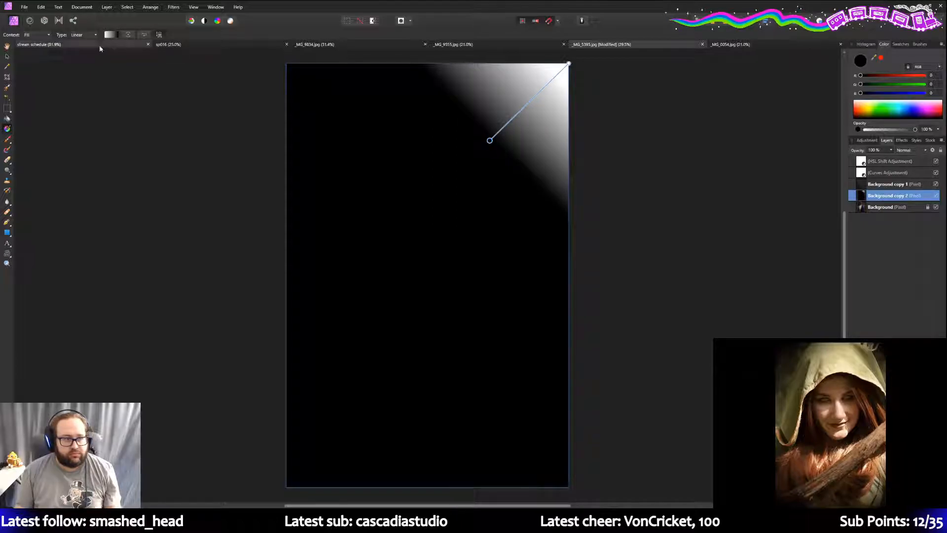
{"action": "left_click", "coordinate": [96, 36]}
{"action": "left_click", "coordinate": [107, 35]}
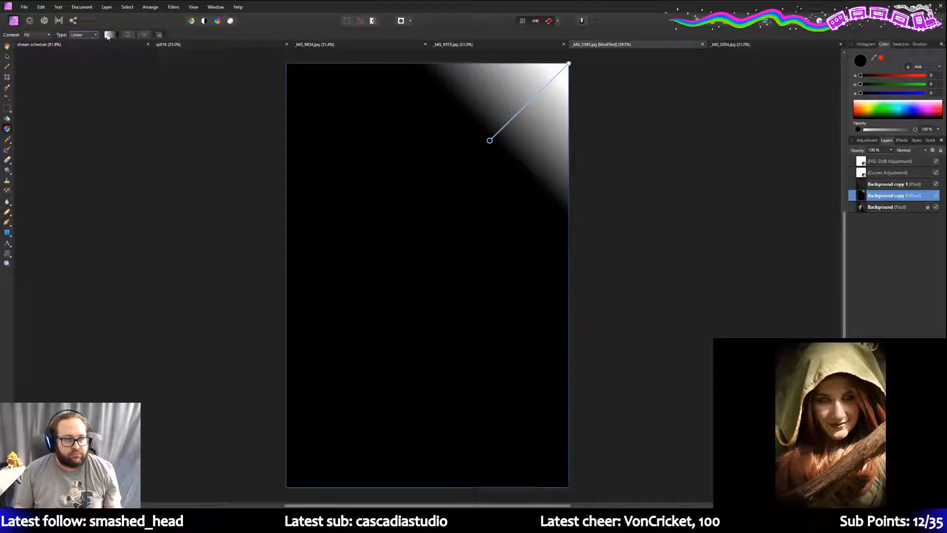
{"action": "left_click", "coordinate": [63, 48]}
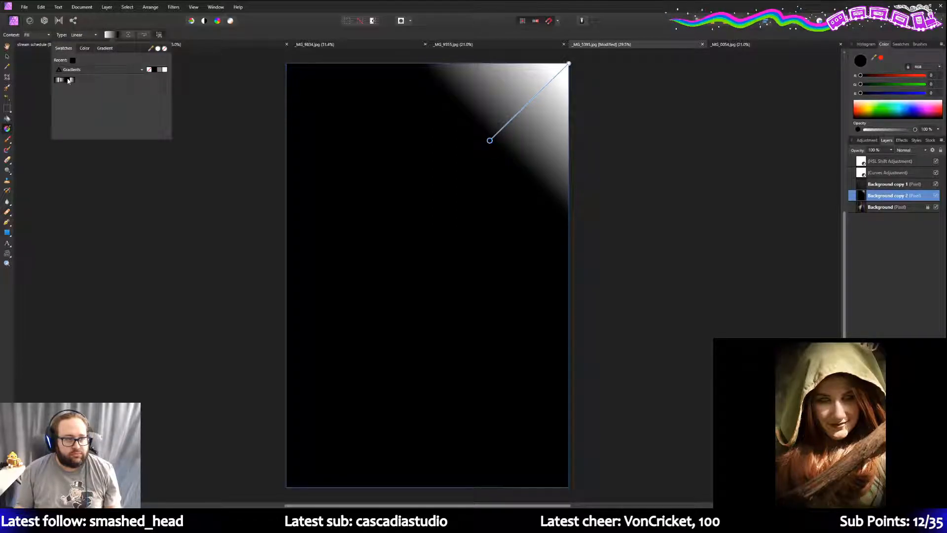
{"action": "left_click", "coordinate": [68, 81]}
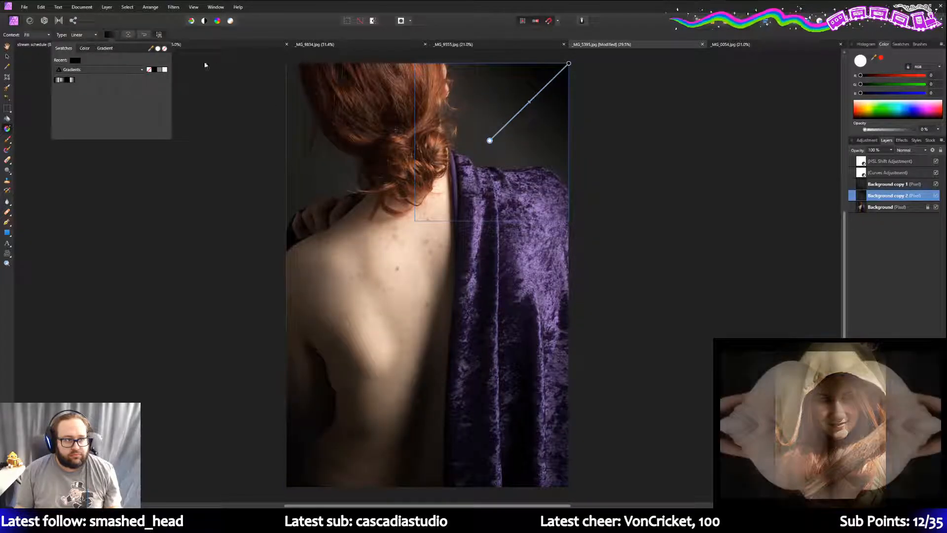
- Lower the gradient stop opacity to 54% and extend the darkening further inward
{"action": "left_click", "coordinate": [104, 48]}
{"action": "left_click", "coordinate": [155, 100]}
{"action": "left_click_drag", "start_coordinate": [155, 110], "coordinate": [132, 111]}
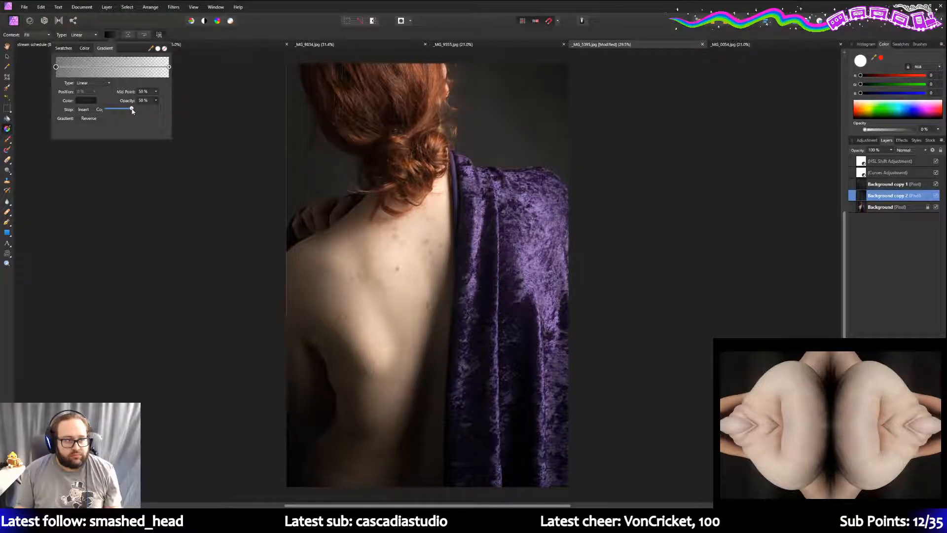
{"action": "left_click_drag", "start_coordinate": [487, 143], "coordinate": [455, 175]}
{"action": "left_click", "coordinate": [682, 112]}
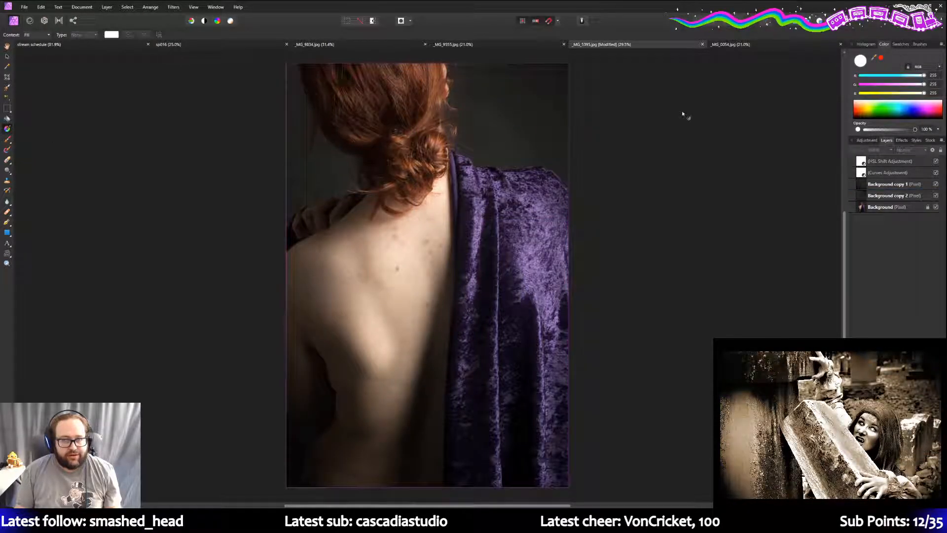
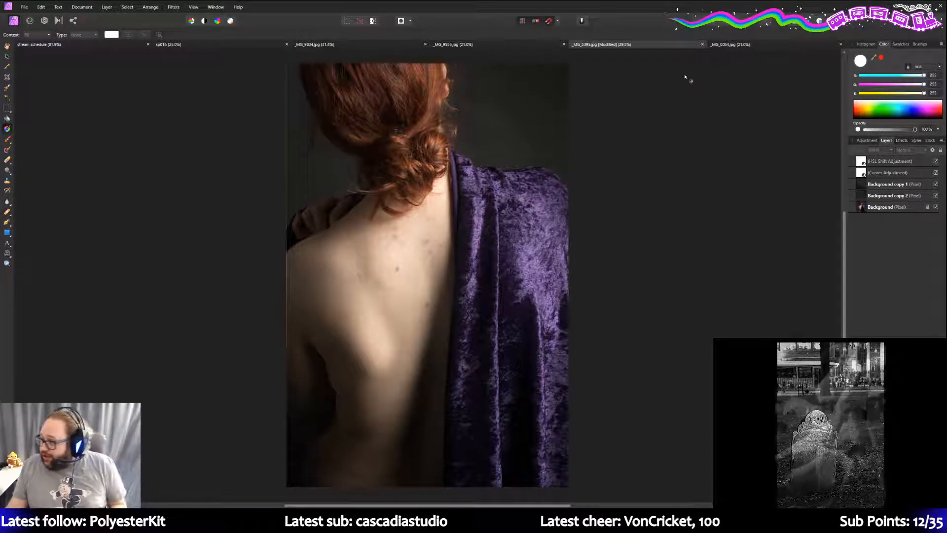
- Make the sp016 black-and-white stone-marker photo the active document
{"action": "left_click", "coordinate": [187, 44]}
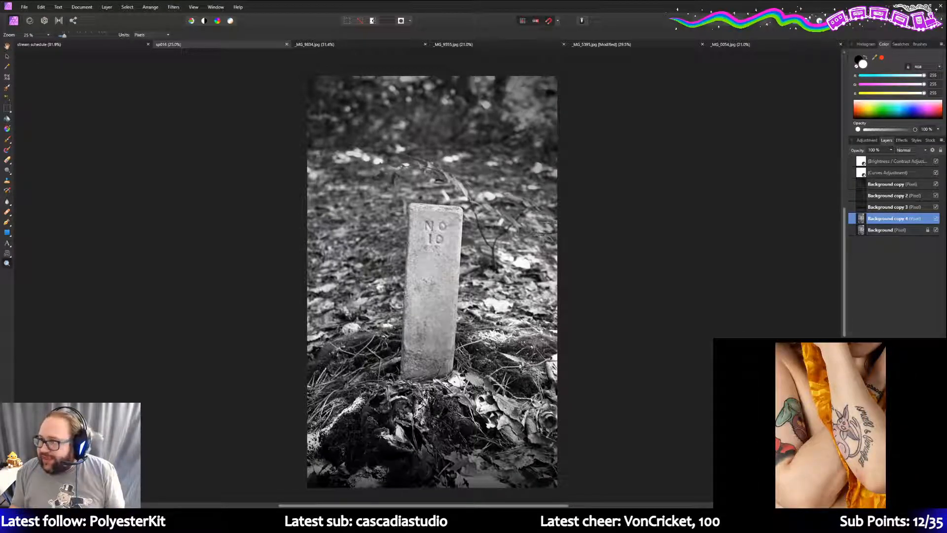
- Bring Adobe Bridge over Affinity Photo, showing the Lyrical Ballads March 2021 folder
{"action": "left_click_drag", "start_coordinate": [946, 99], "coordinate": [573, 4]}
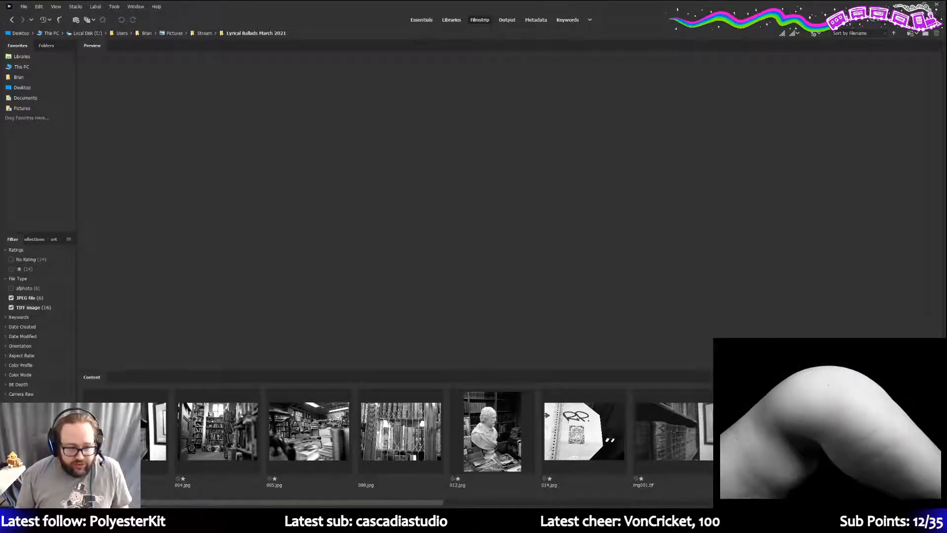
- Preview 001.jpg and lower the preview/content splitter to enlarge the preview
{"action": "left_click", "coordinate": [154, 430]}
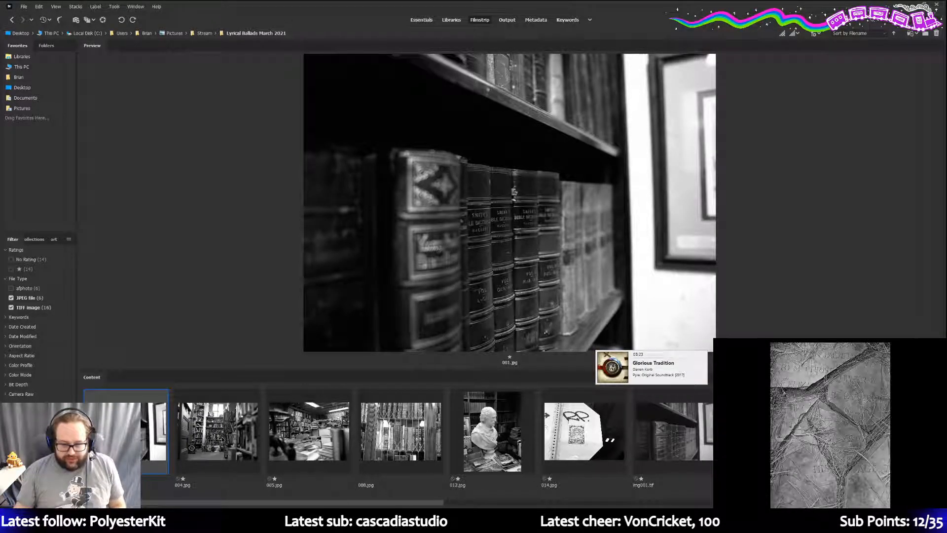
{"action": "left_click_drag", "start_coordinate": [494, 370], "coordinate": [493, 414]}
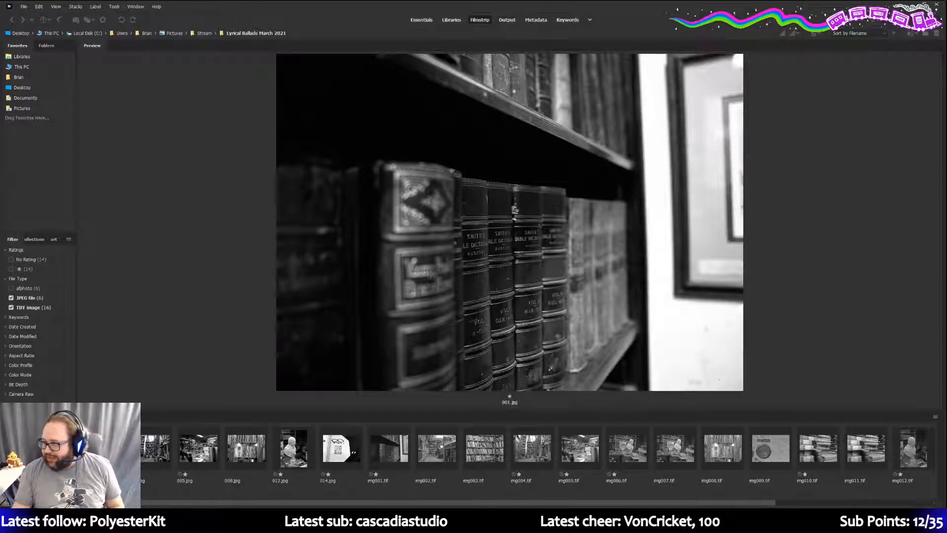
- Preview 004.jpg and 005.jpg, then step through 008, 012 and 014 to img002.tif
{"action": "left_click", "coordinate": [154, 446]}
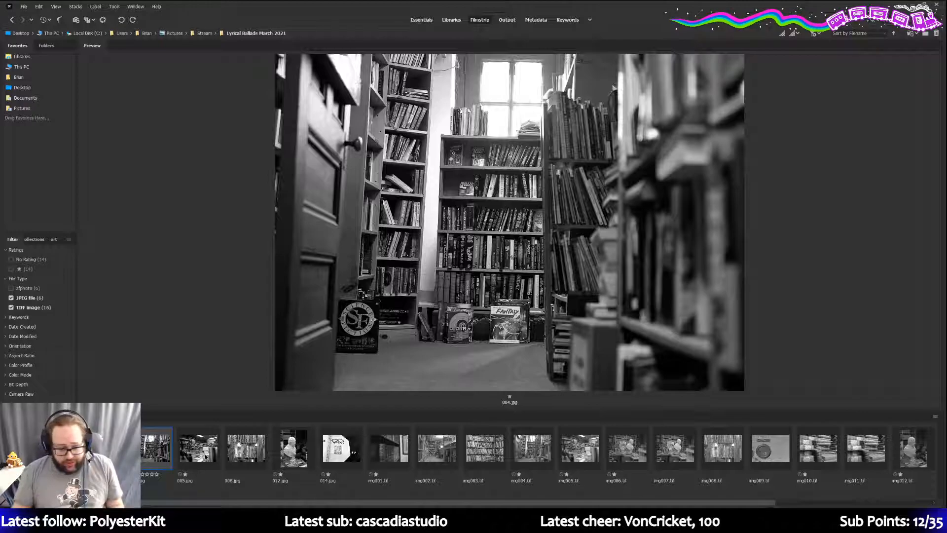
{"action": "left_click", "coordinate": [207, 452]}
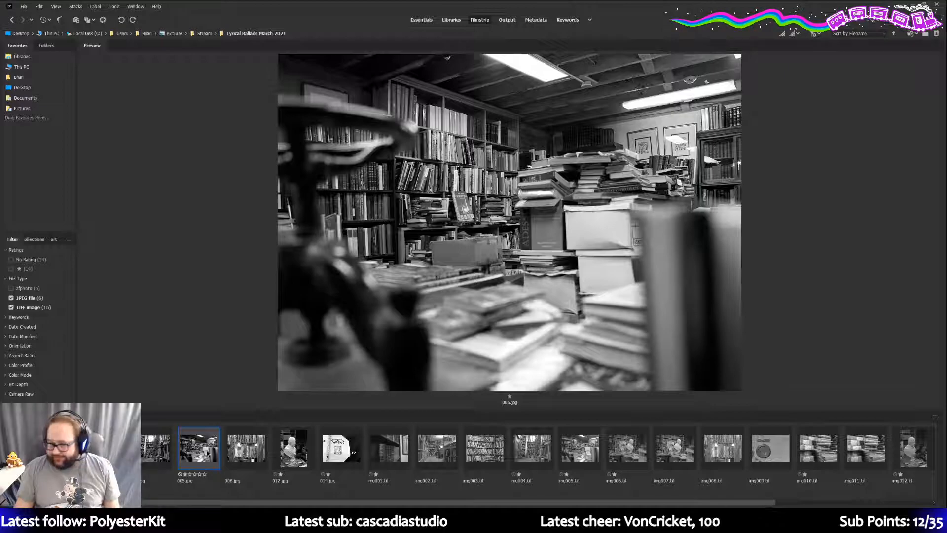
{"action": "key", "text": "Right"}
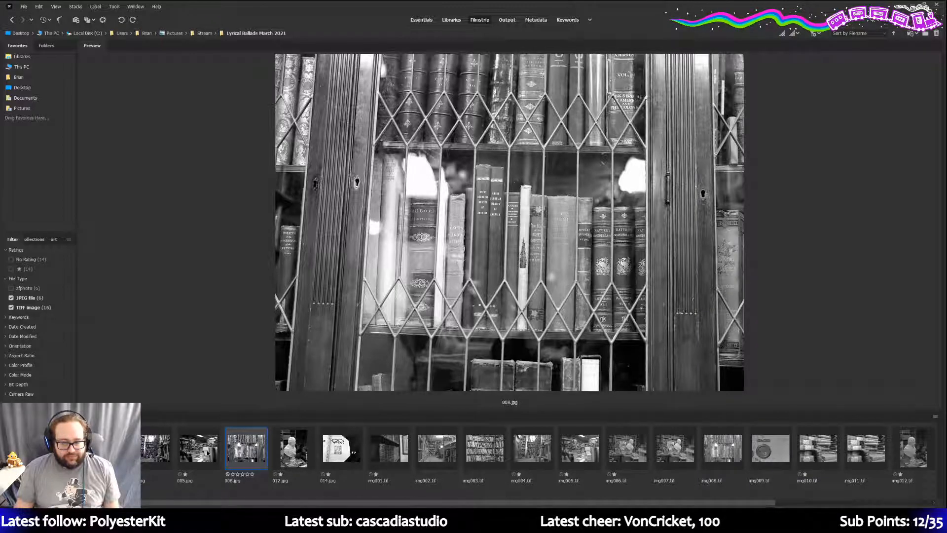
{"action": "key", "text": "Right"}
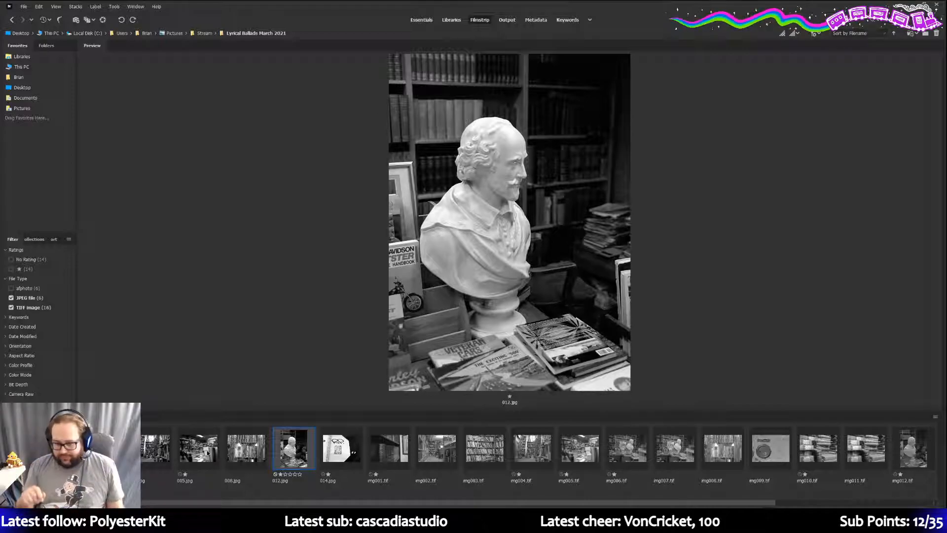
{"action": "key", "text": "Right"}
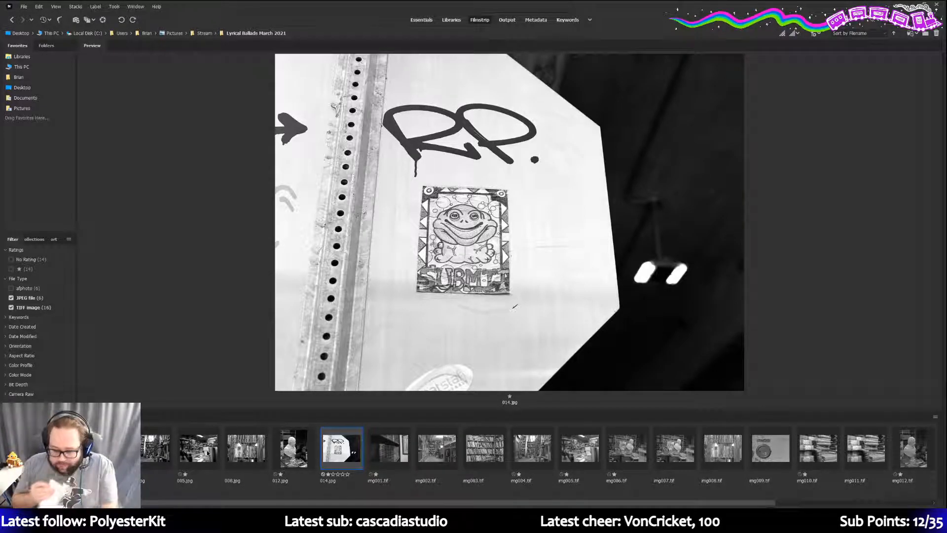
{"action": "key", "text": "Right"}
{"action": "key", "text": "Right"}
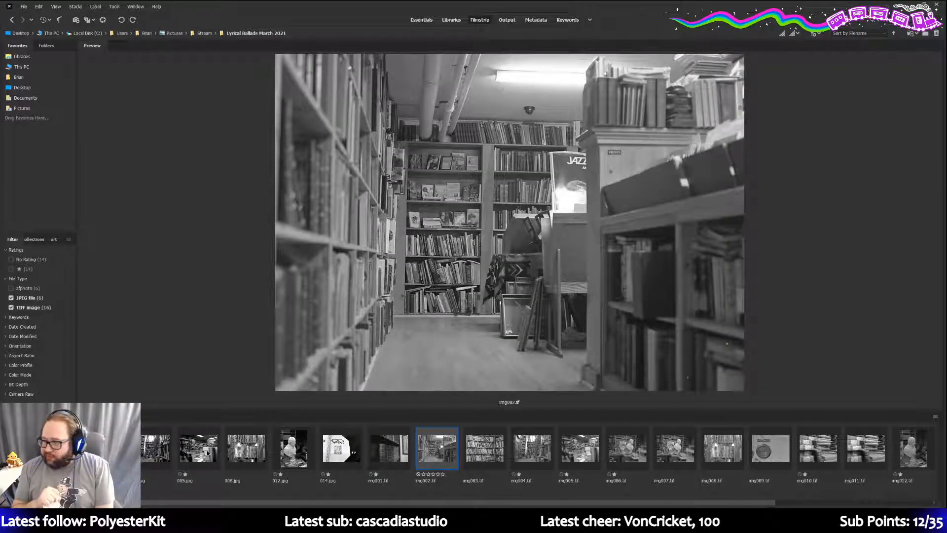
- Step through the scans from img003.tif to img011.tif
{"action": "key", "text": "Right"}
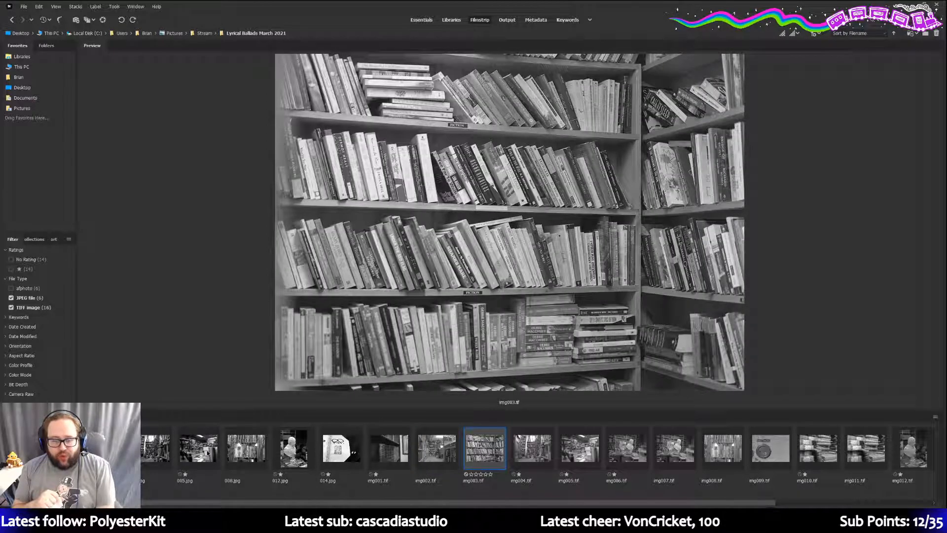
{"action": "key", "text": "Right"}
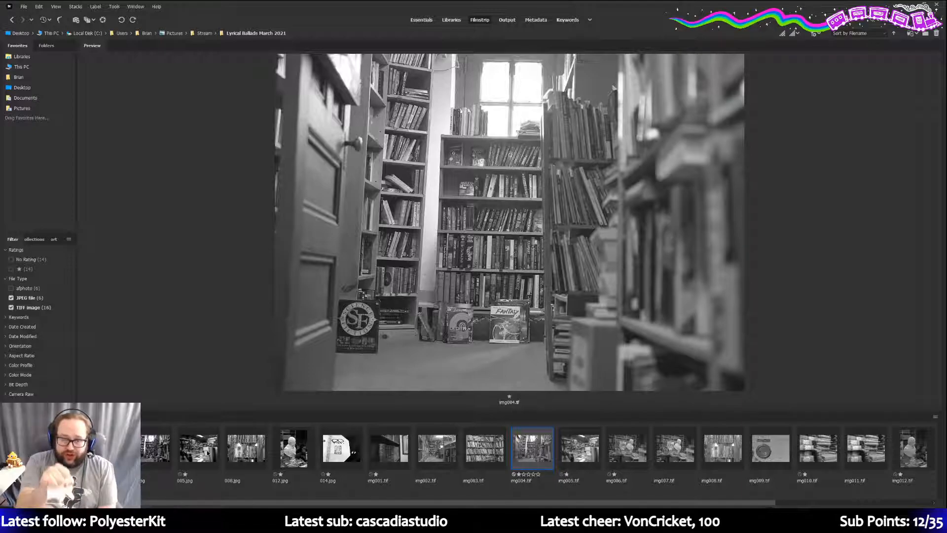
{"action": "key", "text": "Right"}
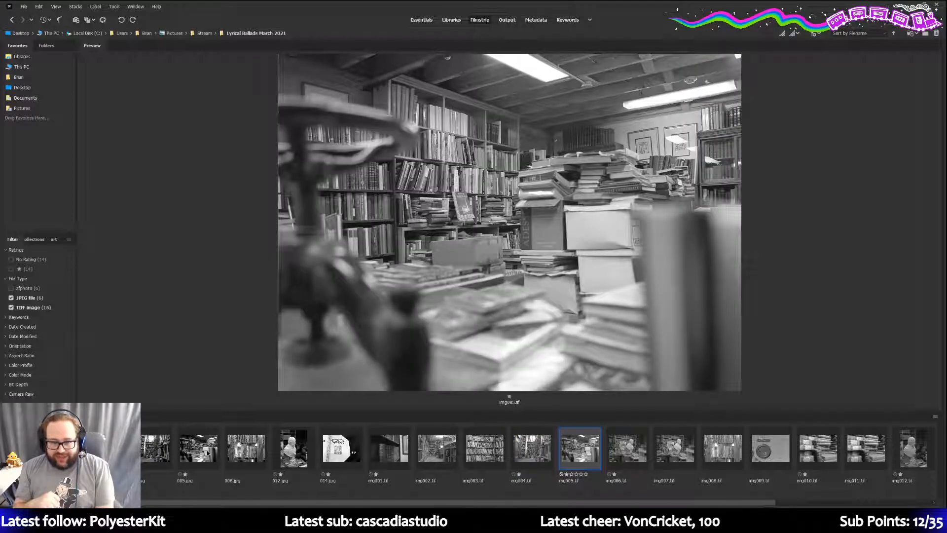
{"action": "key", "text": "Right"}
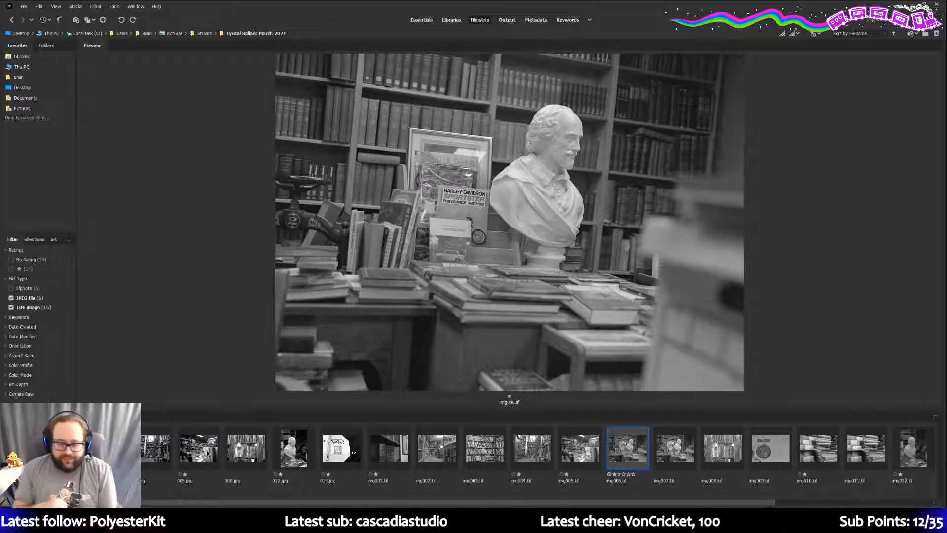
{"action": "key", "text": "Right"}
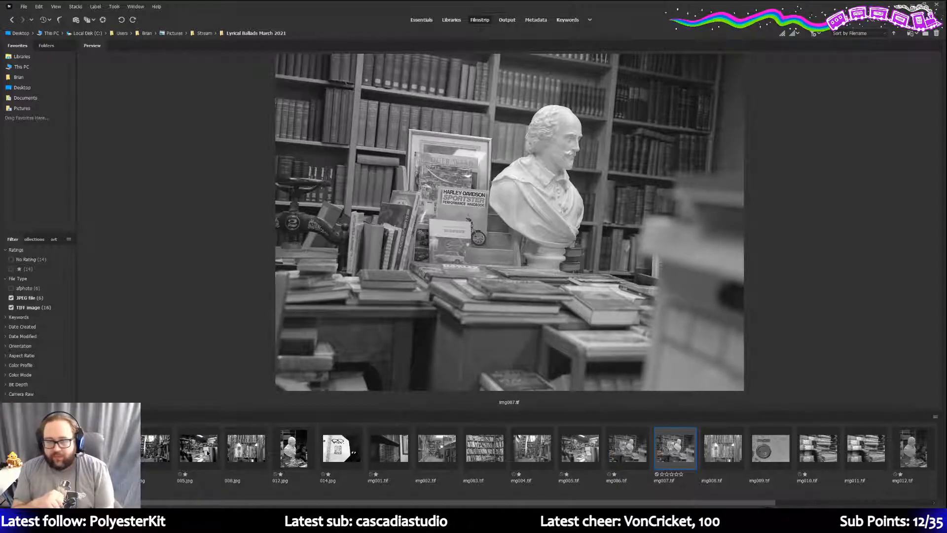
{"action": "key", "text": "Right"}
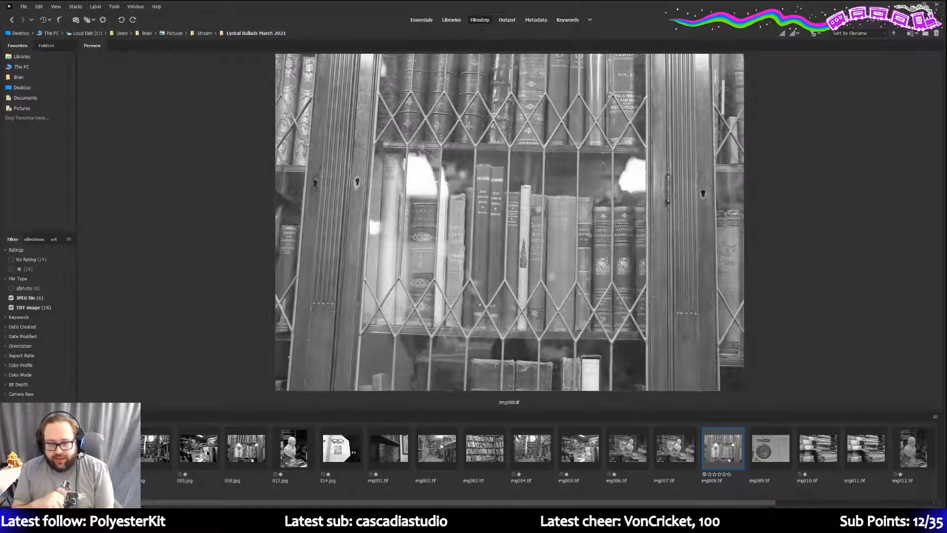
{"action": "key", "text": "Right"}
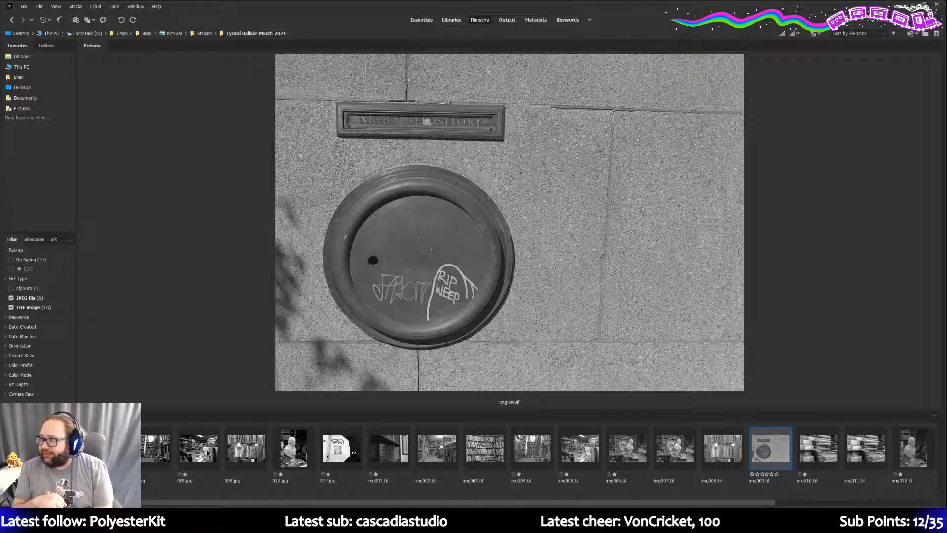
{"action": "key", "text": "Right"}
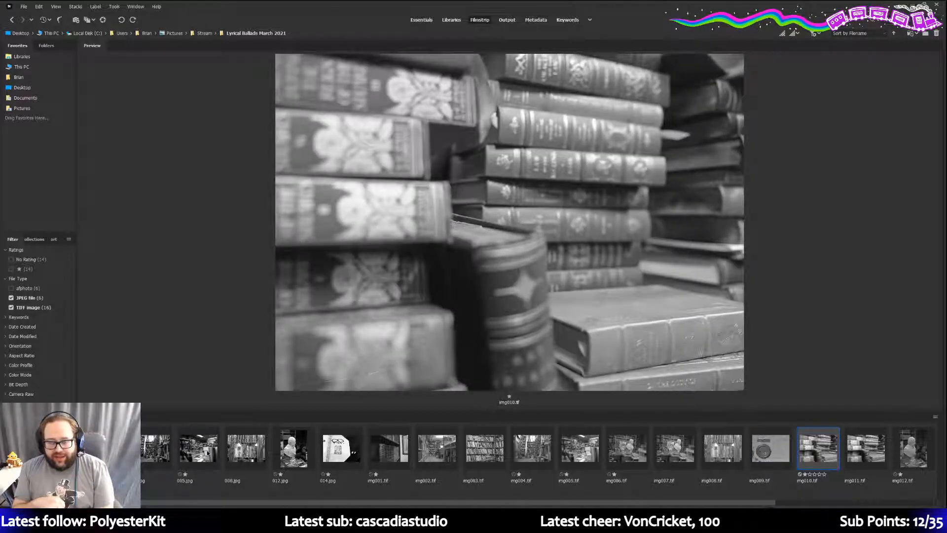
{"action": "key", "text": "Right"}
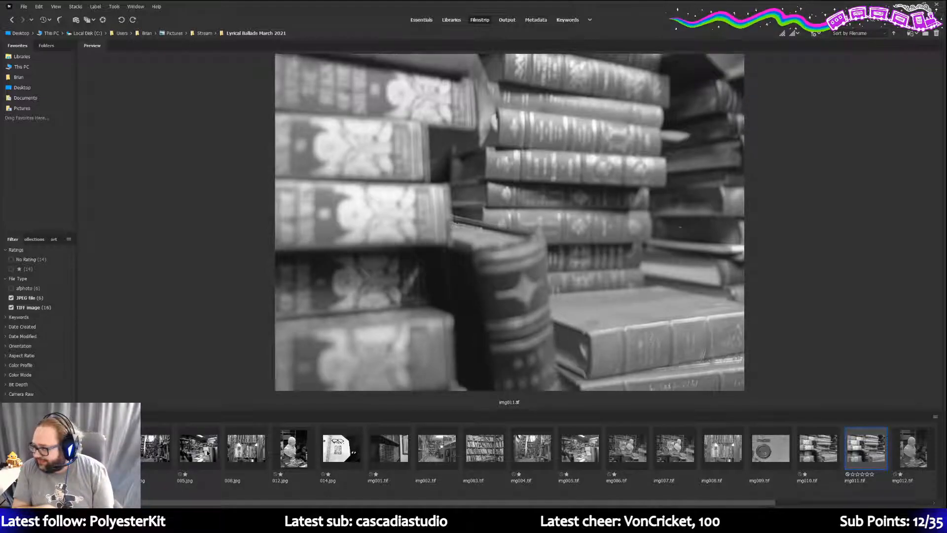
- Preview img012.tif through the img016.tif sign post, then move Bridge aside to reveal Affinity Photo
{"action": "key", "text": "Right"}
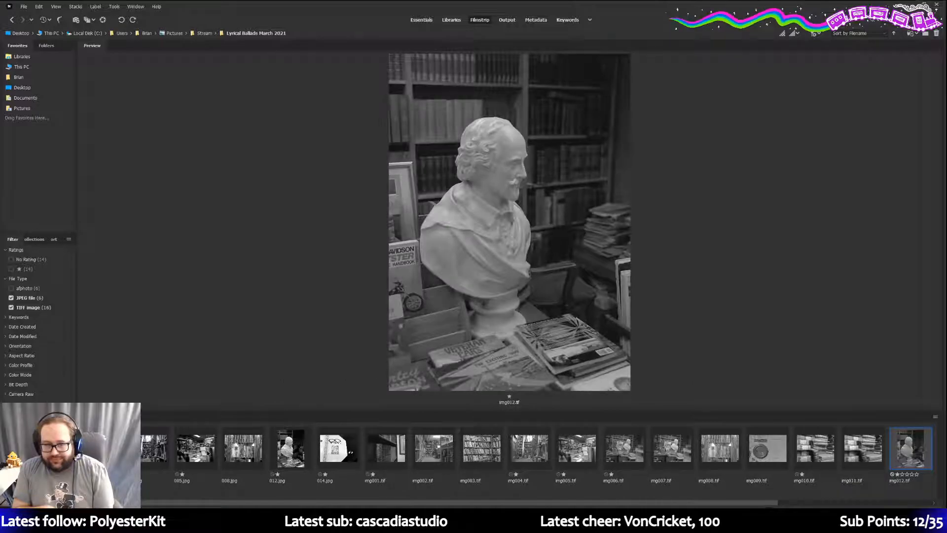
{"action": "key", "text": "Right"}
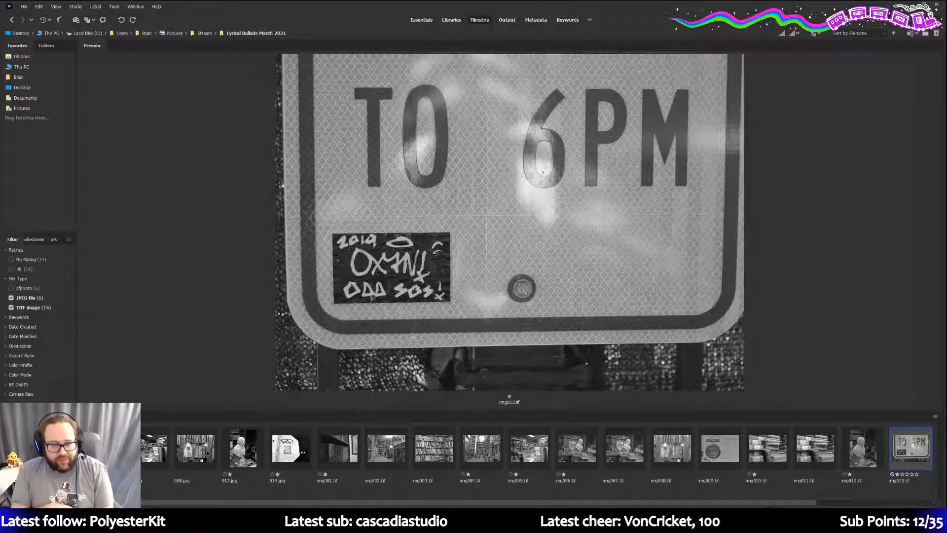
{"action": "key", "text": "Right"}
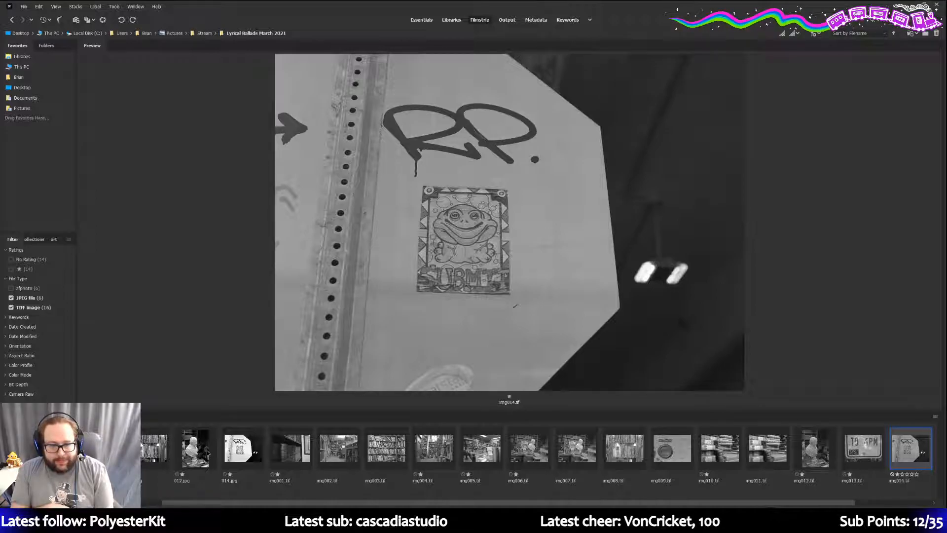
{"action": "key", "text": "Right"}
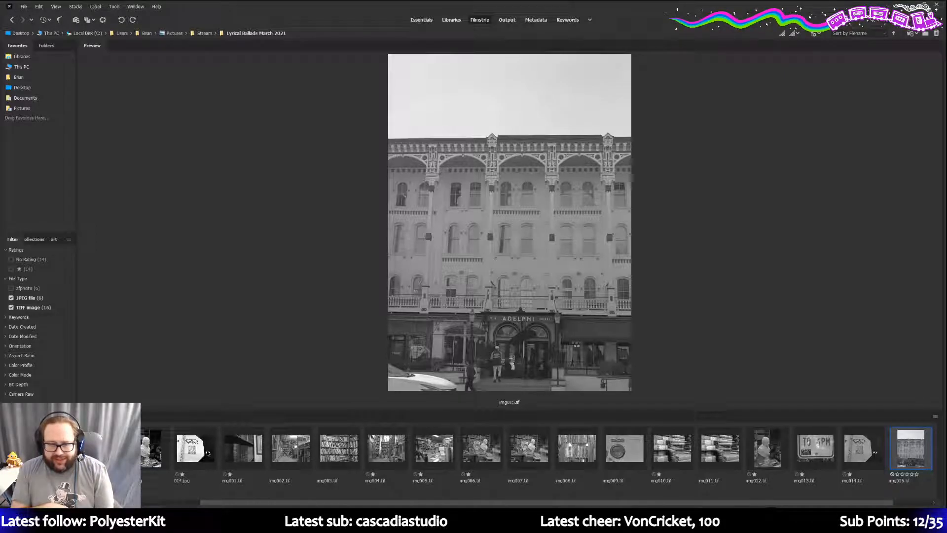
{"action": "key", "text": "Right"}
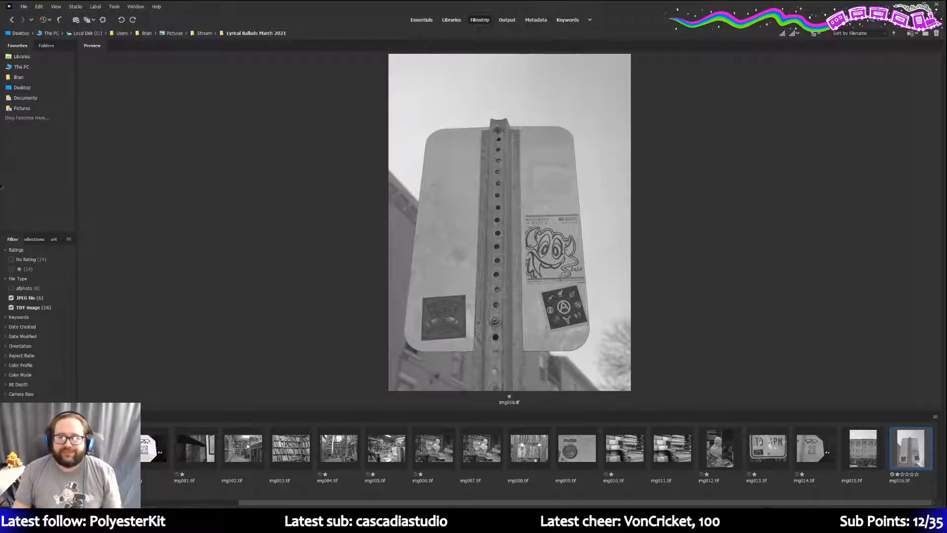
{"action": "left_click_drag", "start_coordinate": [333, 8], "coordinate": [946, 147]}
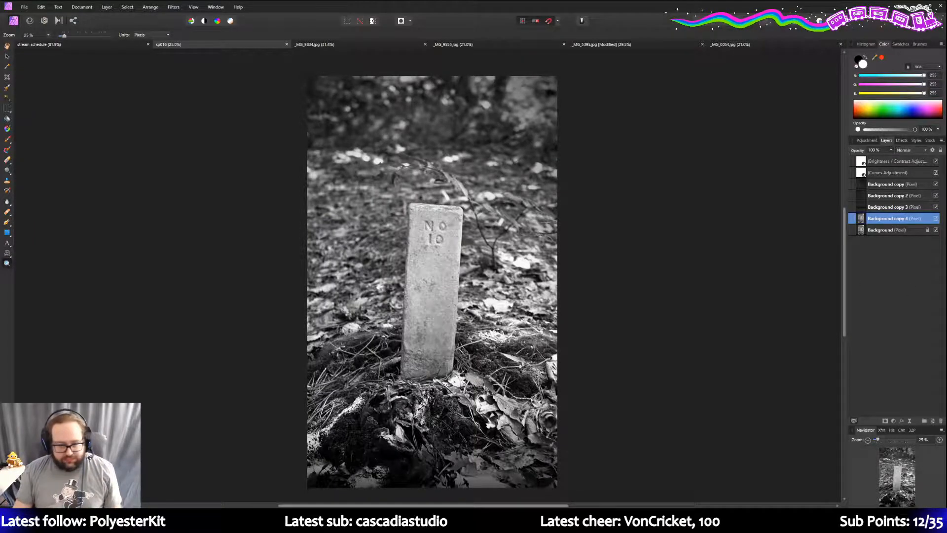
- Go via the _MG_9834.jpg tab to the _MG_5395.jpg velvet back portrait
{"action": "left_click", "coordinate": [341, 46]}
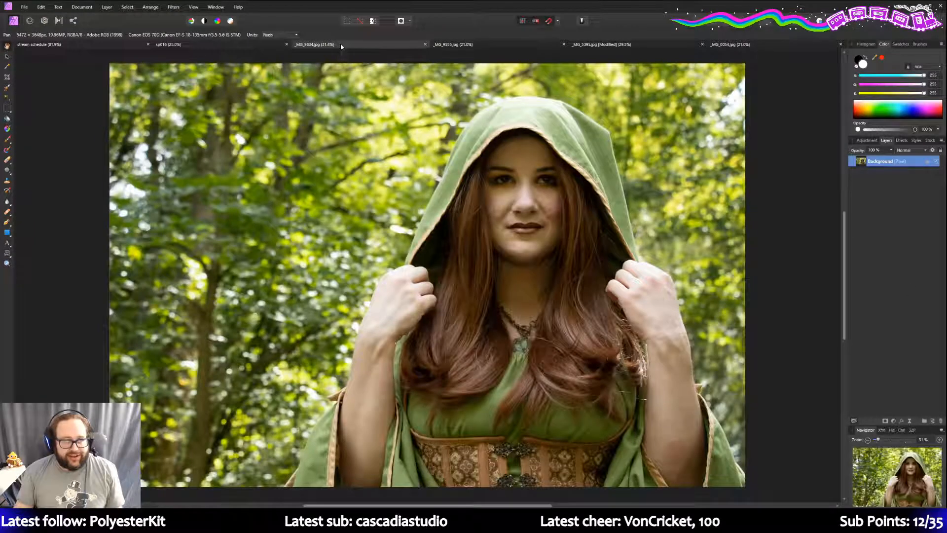
{"action": "left_click", "coordinate": [649, 44]}
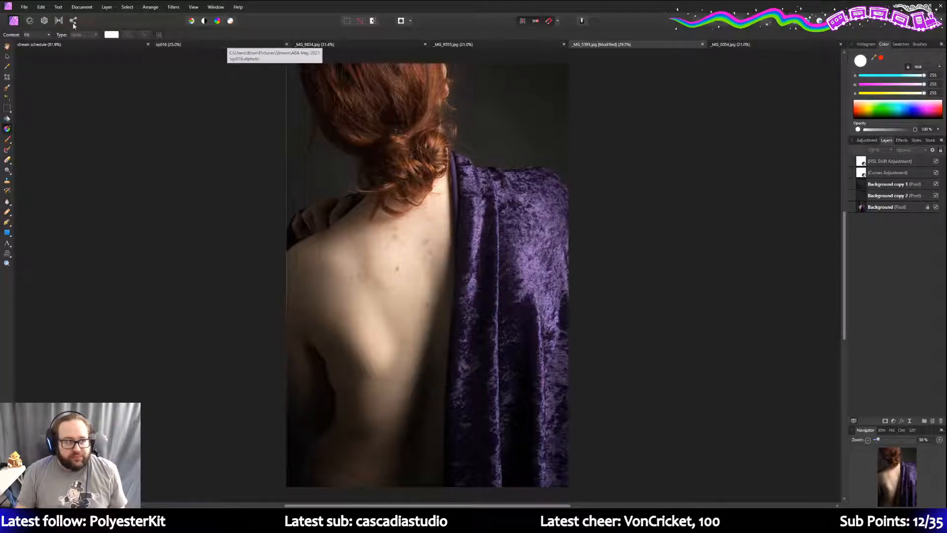
- Save the back portrait as an Affinity file named 5395, dropping the _MG_ prefix
{"action": "left_click", "coordinate": [29, 8]}
{"action": "left_click", "coordinate": [54, 117]}
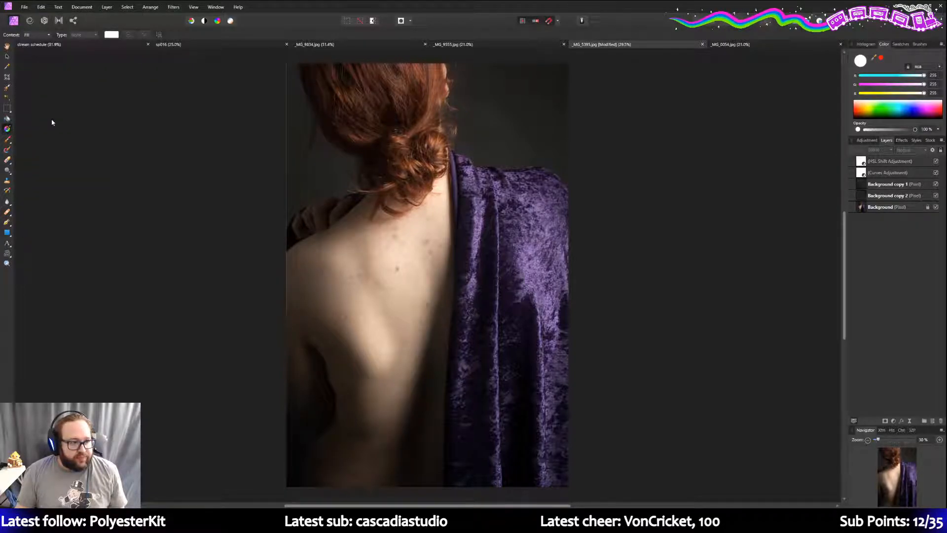
{"action": "key", "text": "Home"}
{"action": "key", "text": "shift+Right"}
{"action": "key", "text": "shift+Right"}
{"action": "key", "text": "shift+Right"}
{"action": "key", "text": "shift+Right"}
{"action": "key", "text": "Delete"}
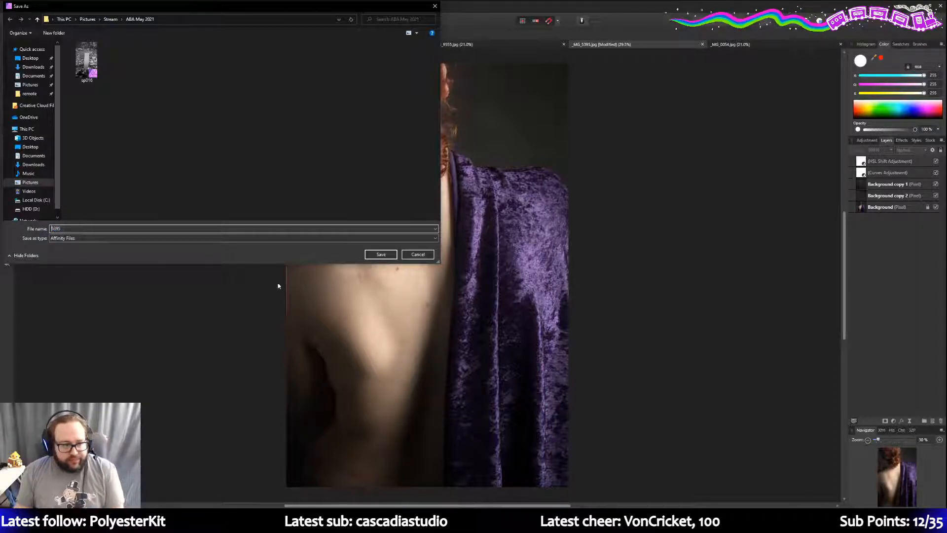
{"action": "left_click", "coordinate": [381, 255]}
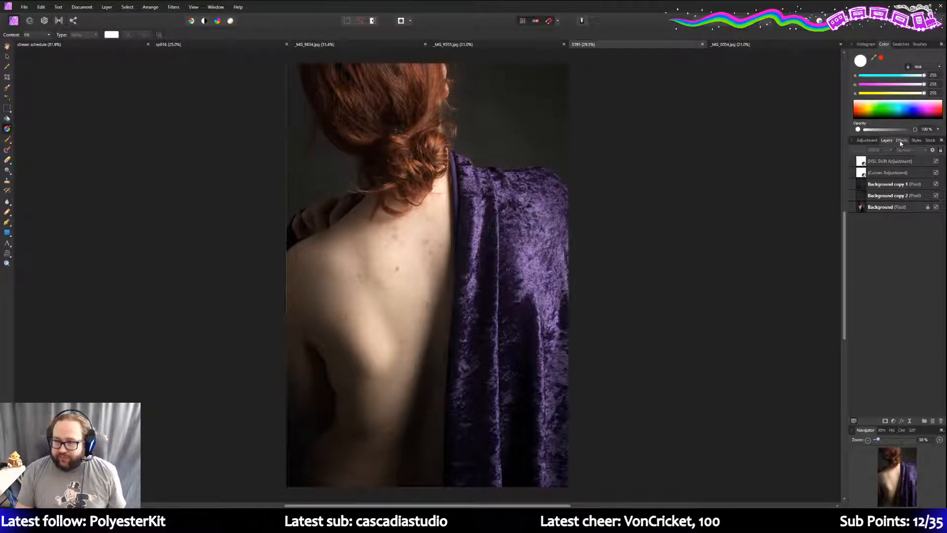
- Find the Black & White group in the Adjustment presets and apply the Max Black preset
{"action": "left_click", "coordinate": [866, 140]}
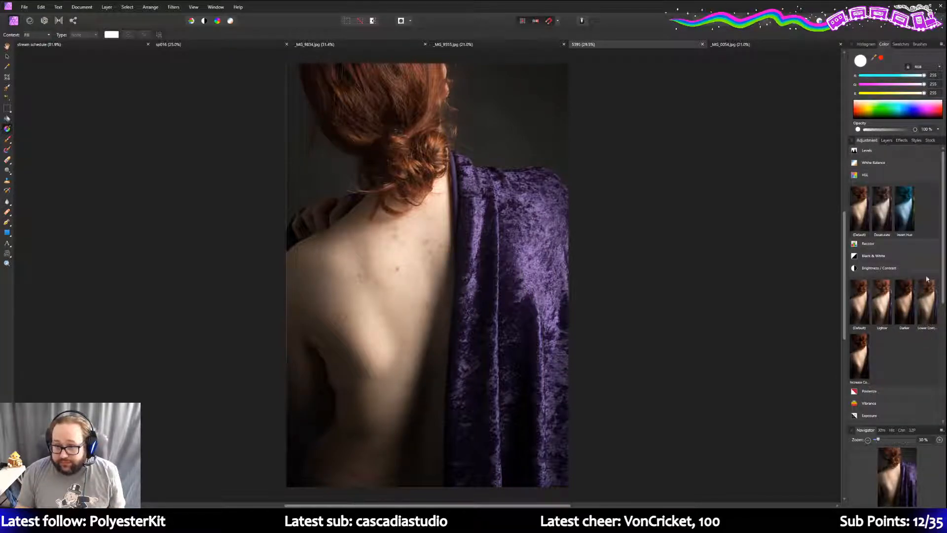
{"action": "scroll", "coordinate": [898, 277], "scroll_direction": "down", "scroll_amount": 6}
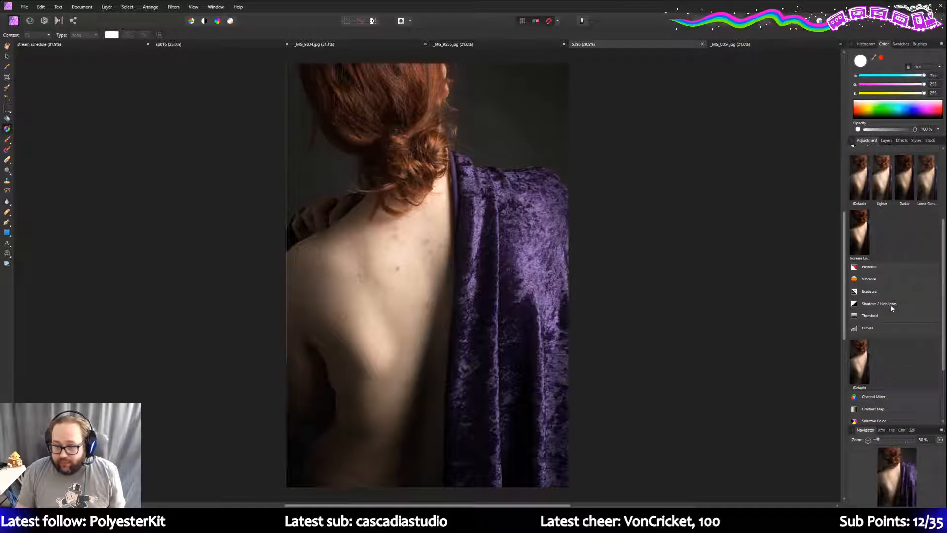
{"action": "scroll", "coordinate": [891, 309], "scroll_direction": "down", "scroll_amount": 1}
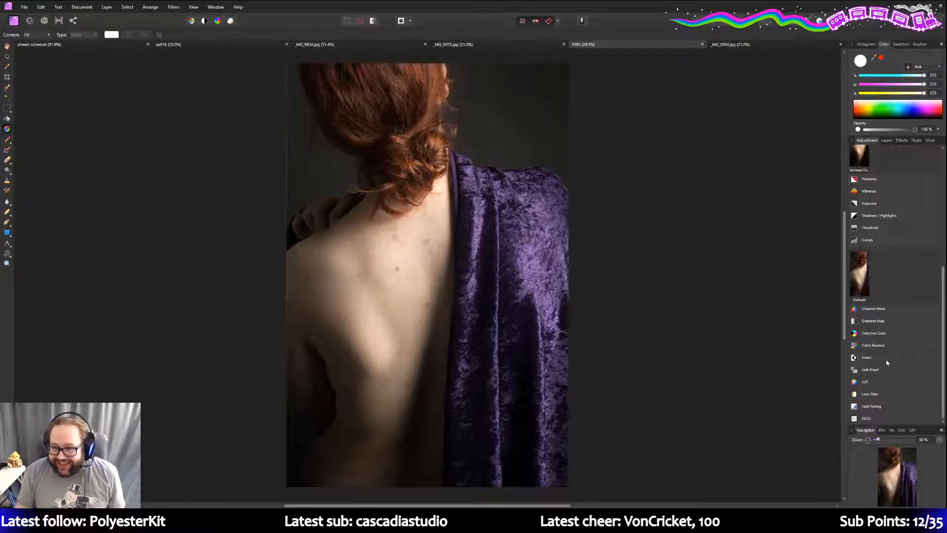
{"action": "scroll", "coordinate": [884, 356], "scroll_direction": "up", "scroll_amount": 3}
{"action": "scroll", "coordinate": [882, 357], "scroll_direction": "up", "scroll_amount": 6}
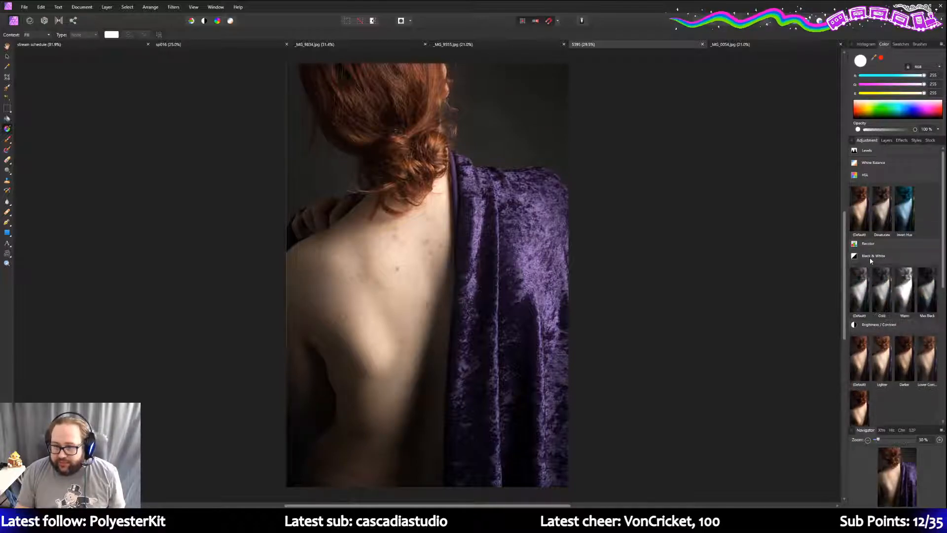
{"action": "left_click", "coordinate": [932, 286]}
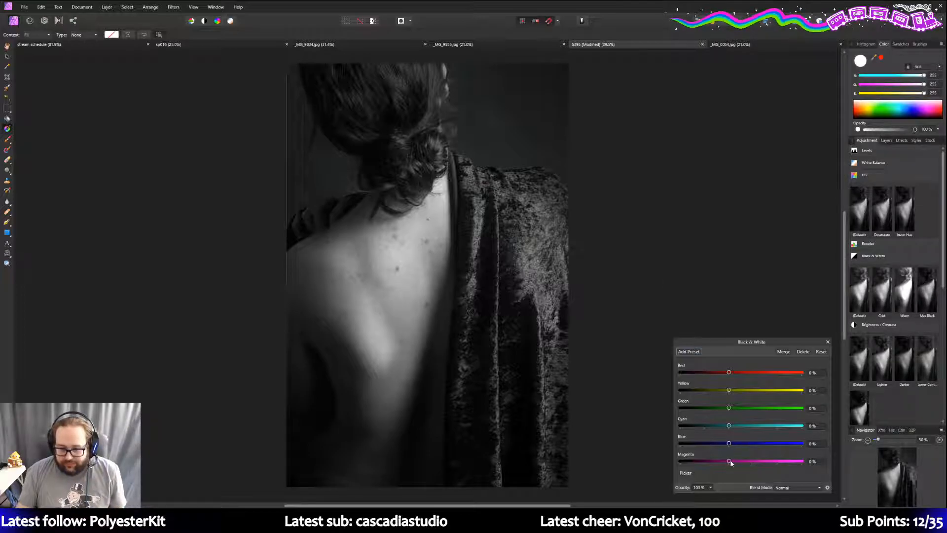
- Raise Magenta to brighten the velvet, lower Red slightly to darken skin, and check the layers
{"action": "left_click_drag", "start_coordinate": [729, 461], "coordinate": [758, 462]}
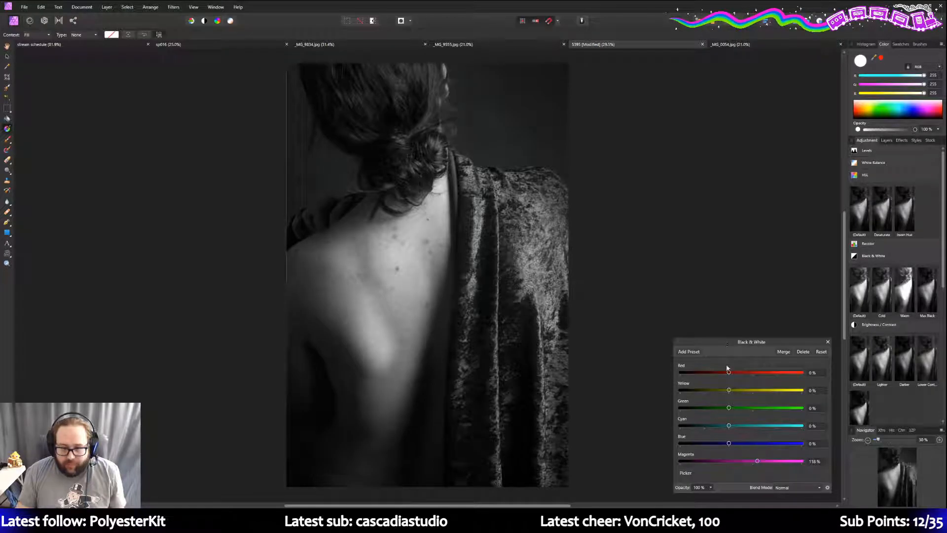
{"action": "left_click_drag", "start_coordinate": [729, 374], "coordinate": [723, 373]}
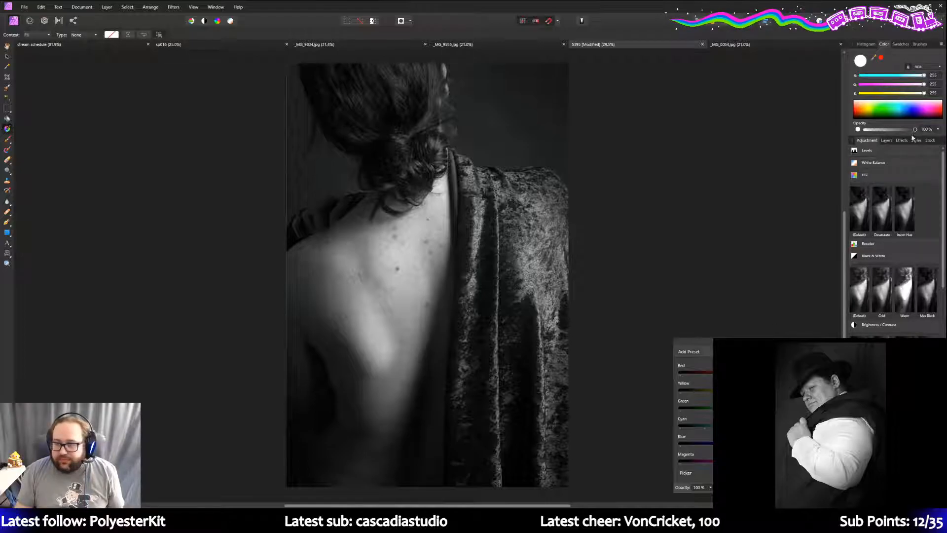
{"action": "left_click", "coordinate": [887, 140]}
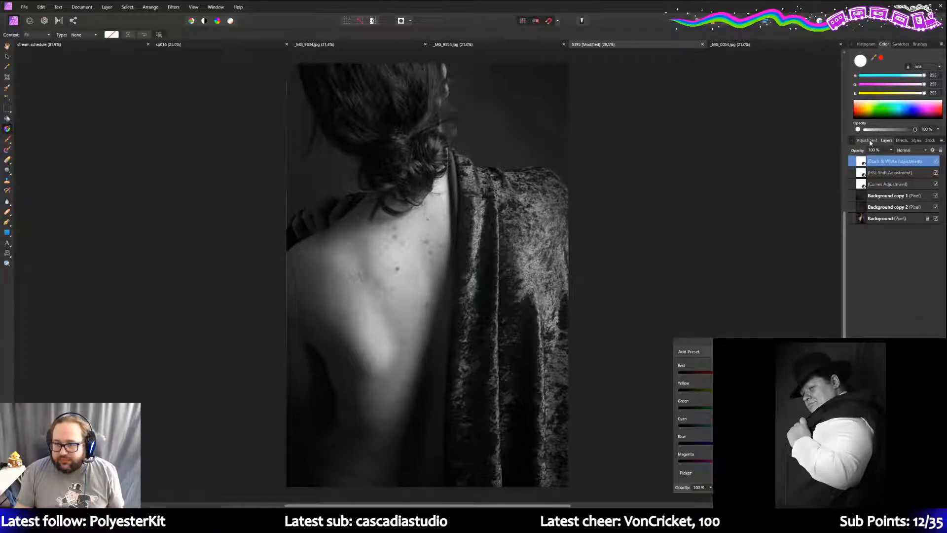
- Collapse the Black & White and HSL preset groups and add a Curves adjustment with Ctrl+M
{"action": "left_click", "coordinate": [876, 140]}
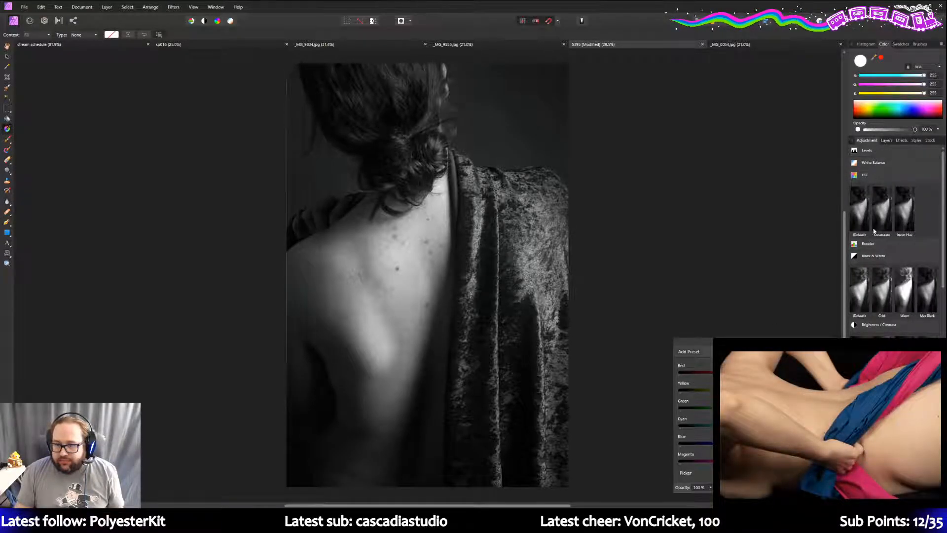
{"action": "left_click", "coordinate": [870, 257]}
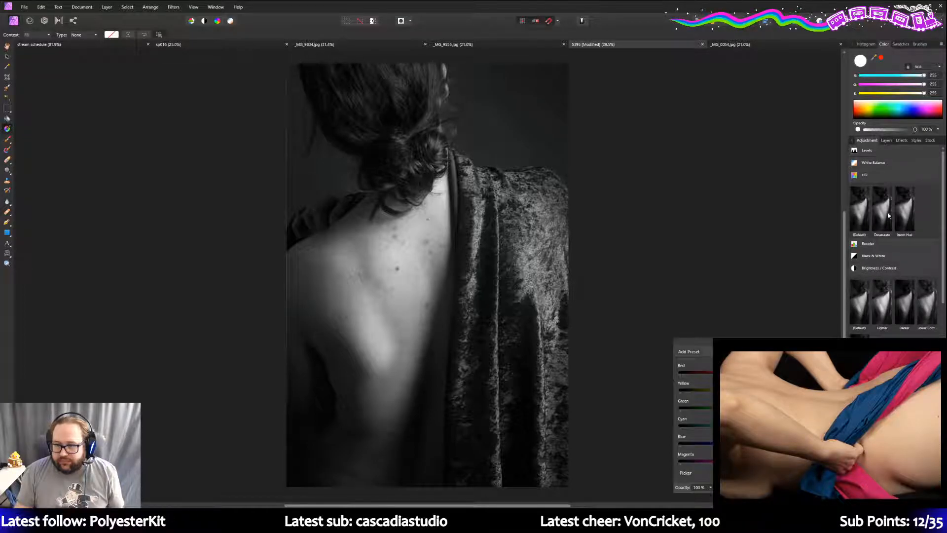
{"action": "left_click", "coordinate": [885, 175]}
{"action": "scroll", "coordinate": [895, 237], "scroll_direction": "down", "scroll_amount": 2}
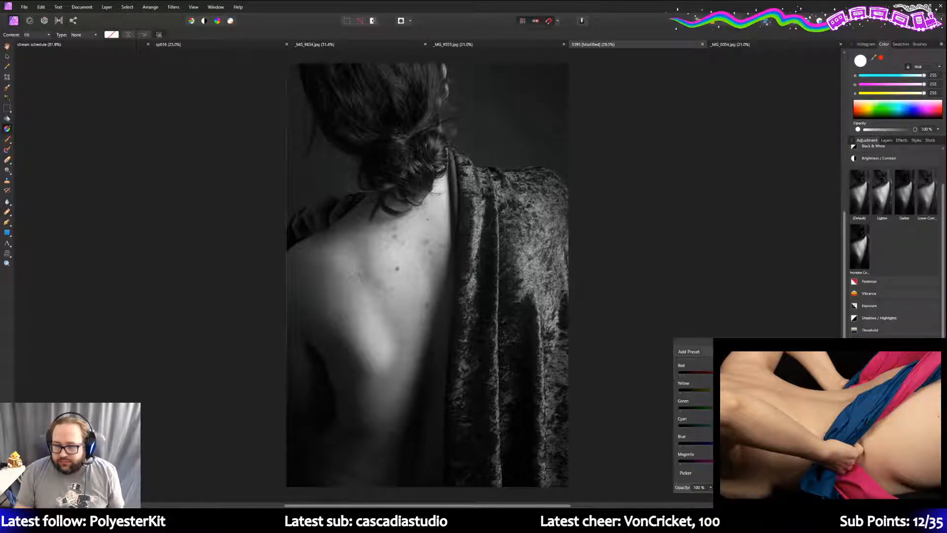
{"action": "key", "text": "ctrl+m"}
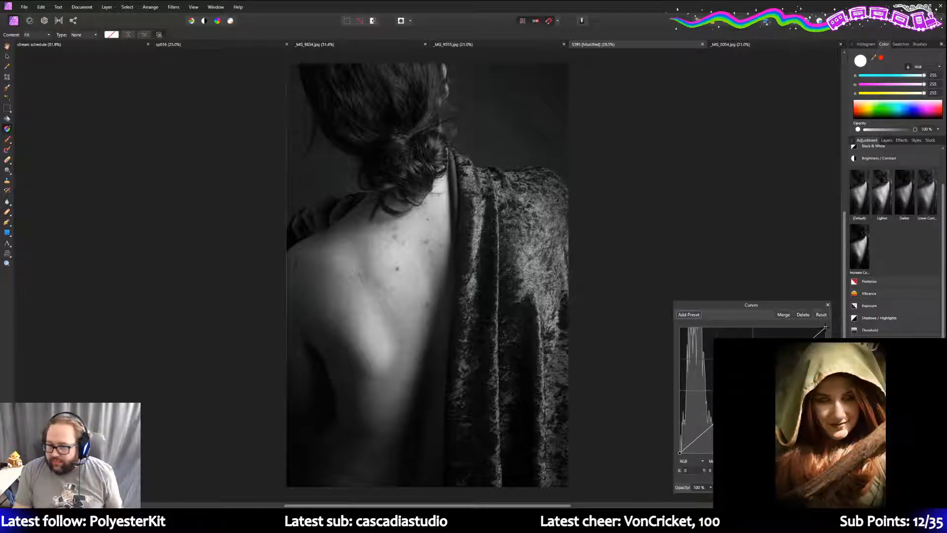
- Pull the Curves white point left to about X 0.87 to brighten the highlights
{"action": "left_click_drag", "start_coordinate": [825, 328], "coordinate": [791, 61]}
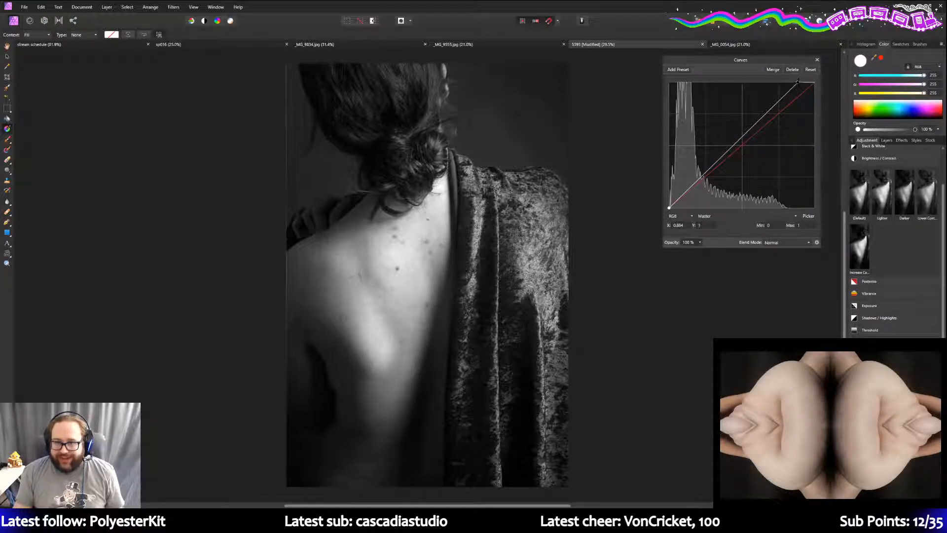
{"action": "left_click_drag", "start_coordinate": [797, 81], "coordinate": [797, 83]}
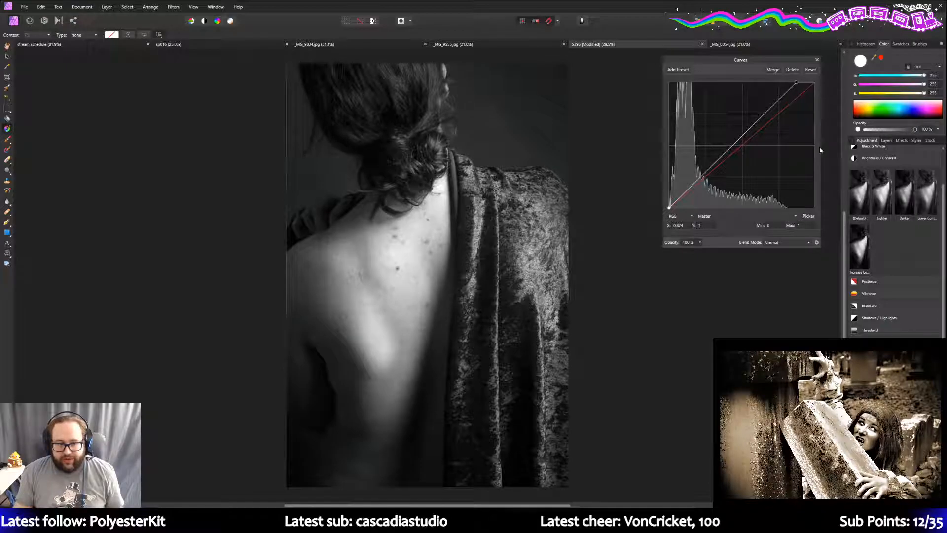
{"action": "left_click", "coordinate": [886, 141]}
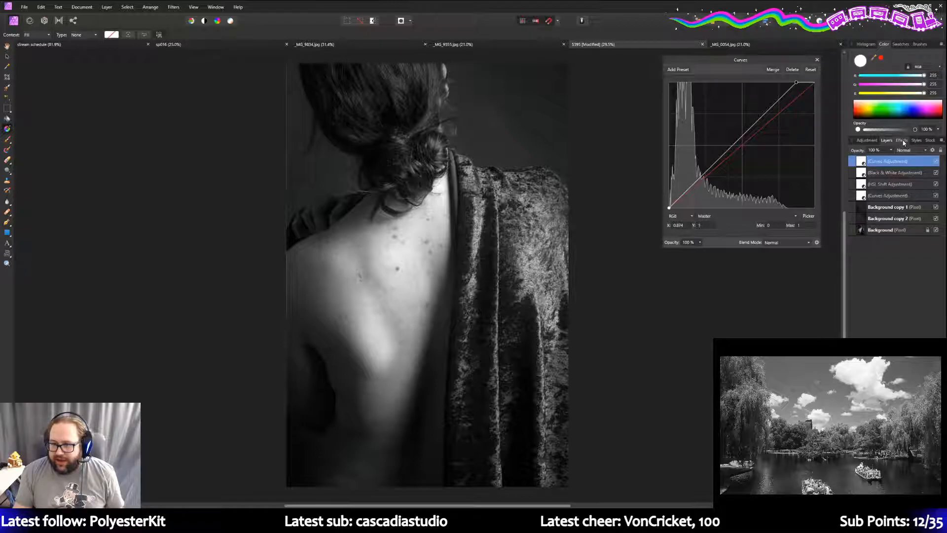
- Add a Selective Color adjustment from the adjustment presets
{"action": "left_click", "coordinate": [866, 140]}
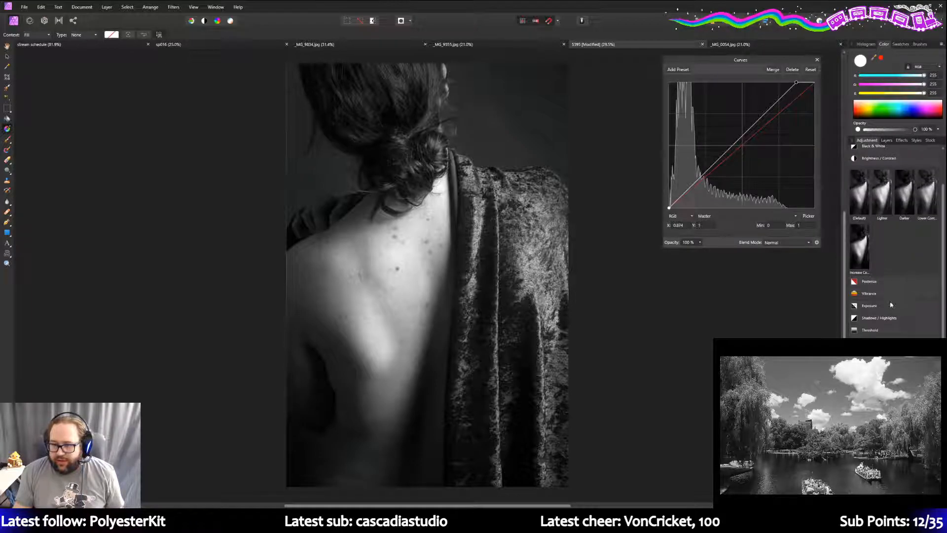
{"action": "scroll", "coordinate": [893, 334], "scroll_direction": "up", "scroll_amount": 2}
{"action": "scroll", "coordinate": [869, 191], "scroll_direction": "down", "scroll_amount": 6}
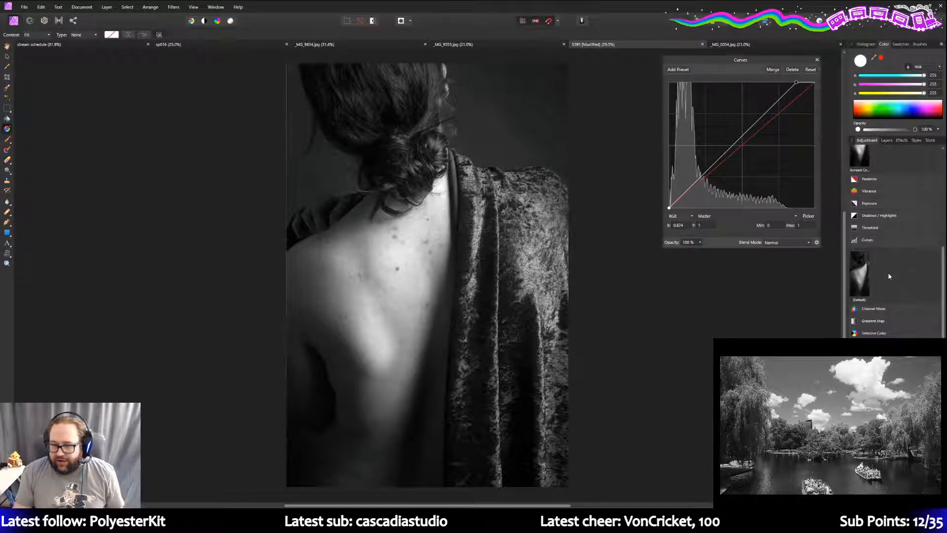
{"action": "left_click", "coordinate": [896, 335]}
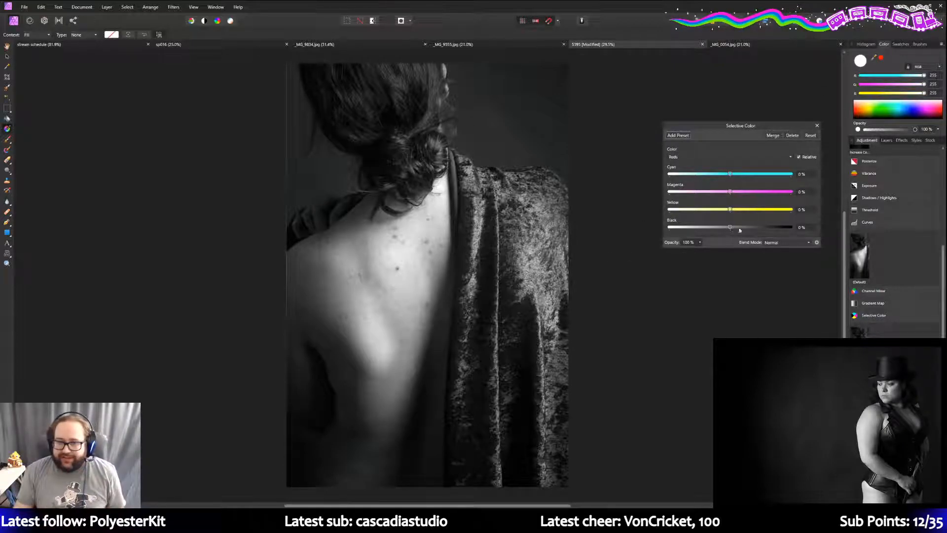
- Target Blacks in Selective Color and set the Black slider to 5%
{"action": "left_click", "coordinate": [730, 156]}
{"action": "left_click", "coordinate": [694, 233]}
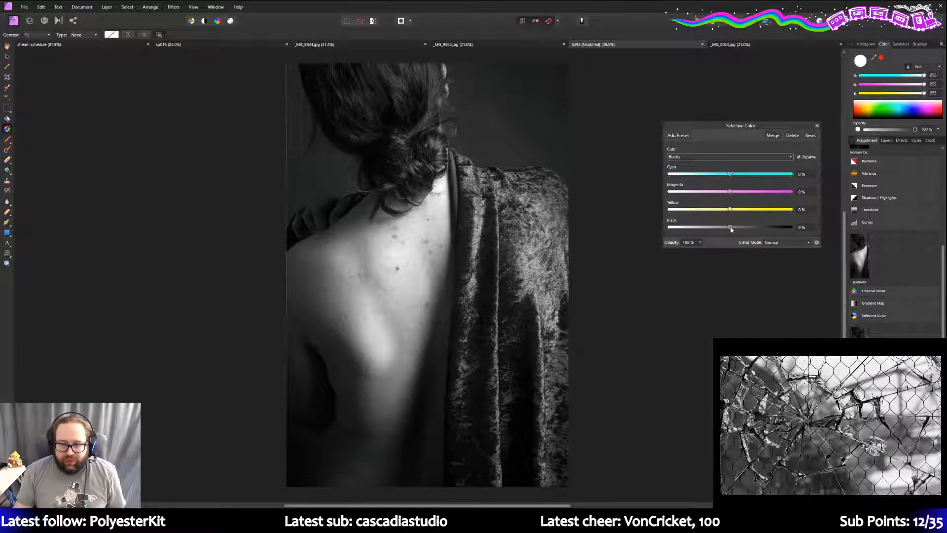
{"action": "left_click_drag", "start_coordinate": [731, 227], "coordinate": [734, 228]}
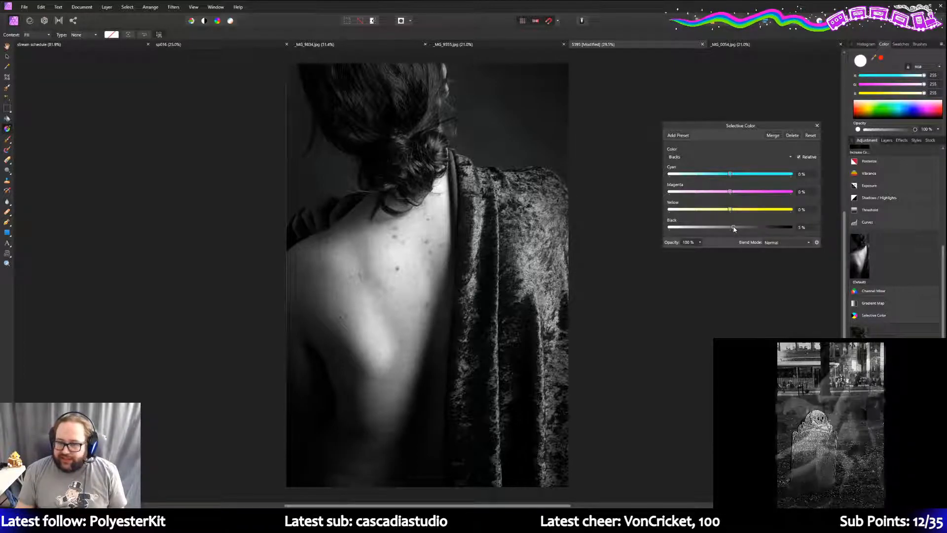
{"action": "left_click_drag", "start_coordinate": [734, 229], "coordinate": [676, 231]}
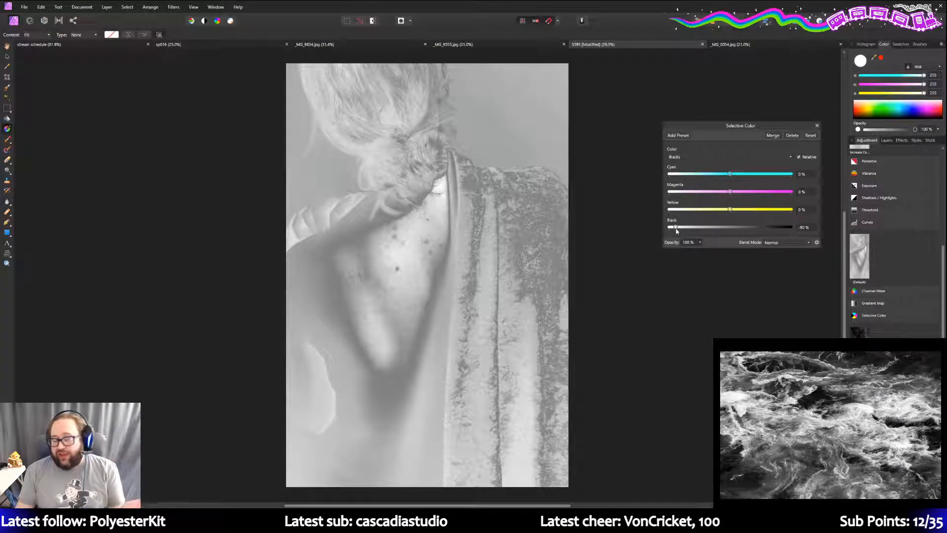
{"action": "left_click_drag", "start_coordinate": [676, 231], "coordinate": [733, 232]}
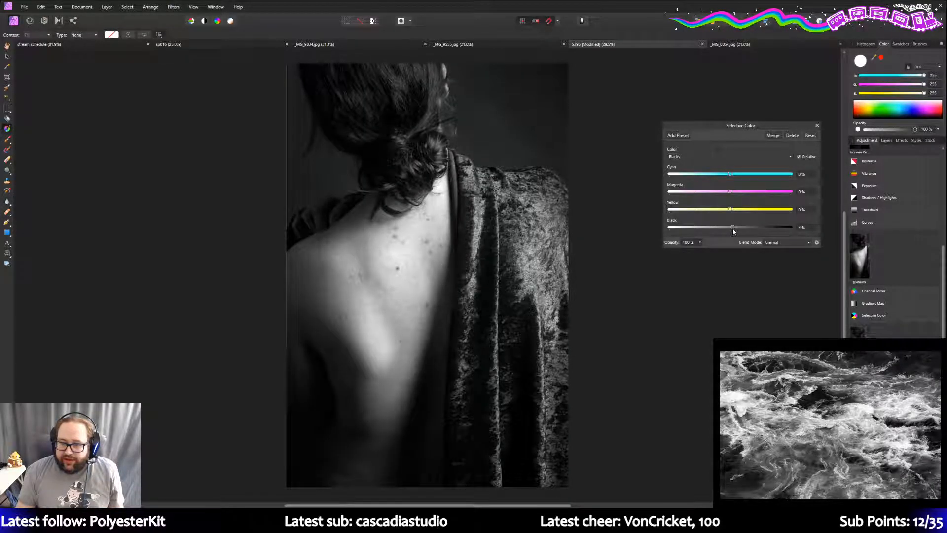
{"action": "left_click_drag", "start_coordinate": [733, 232], "coordinate": [734, 232]}
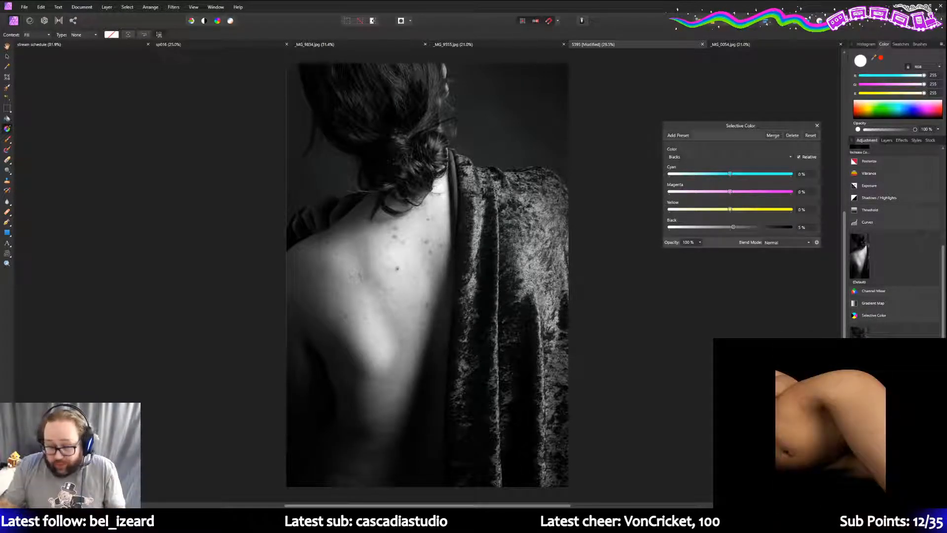
- Check the Wheel of Names page in Firefox, then bring up the Streamlabs giveaways page
{"action": "key", "text": "alt+Tab"}
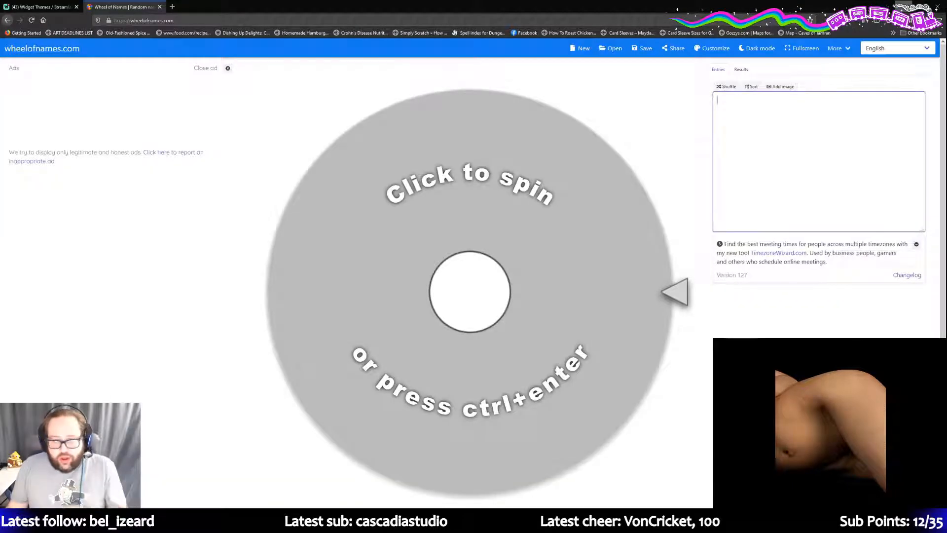
{"action": "key", "text": "alt+Tab"}
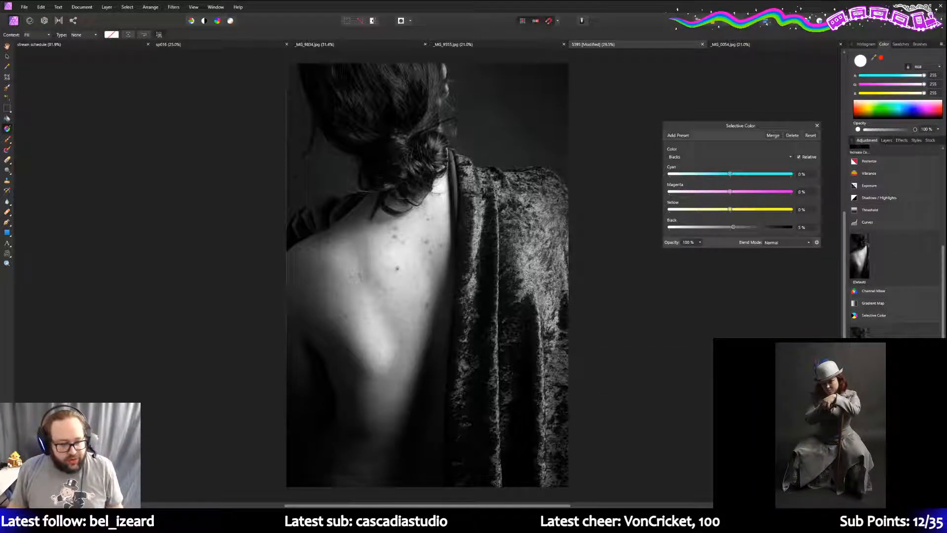
{"action": "key", "text": "alt+Tab"}
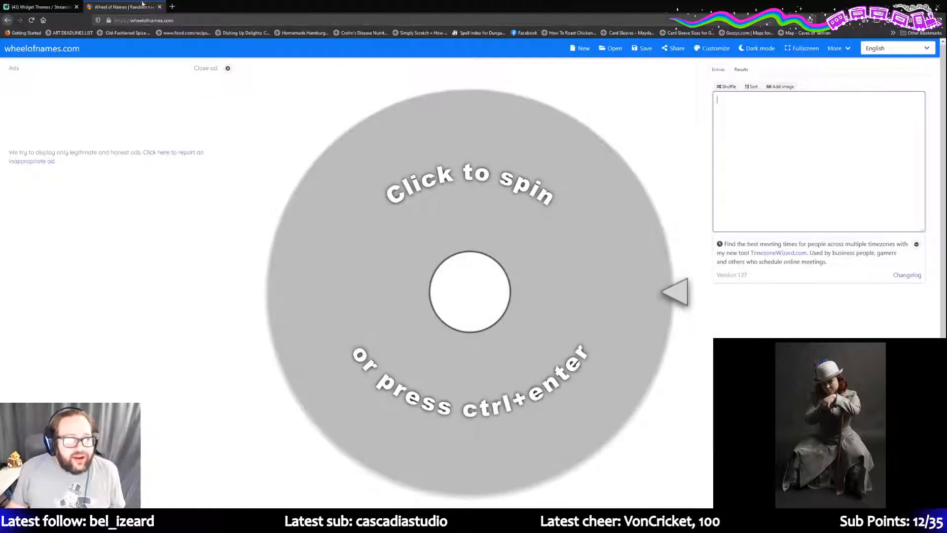
{"action": "left_click", "coordinate": [39, 5]}
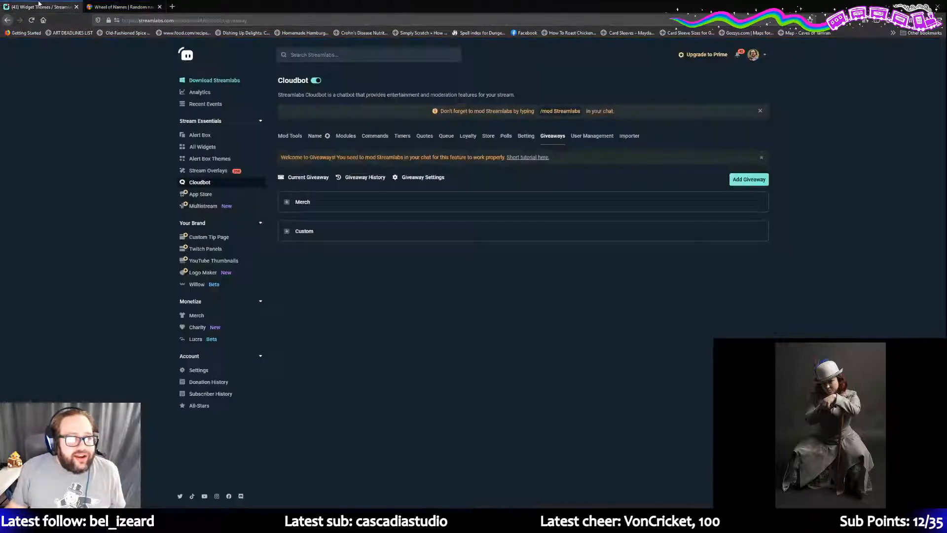
- Start the Stickers! giveaway from the Custom group, then minimize the browser
{"action": "left_click", "coordinate": [287, 231]}
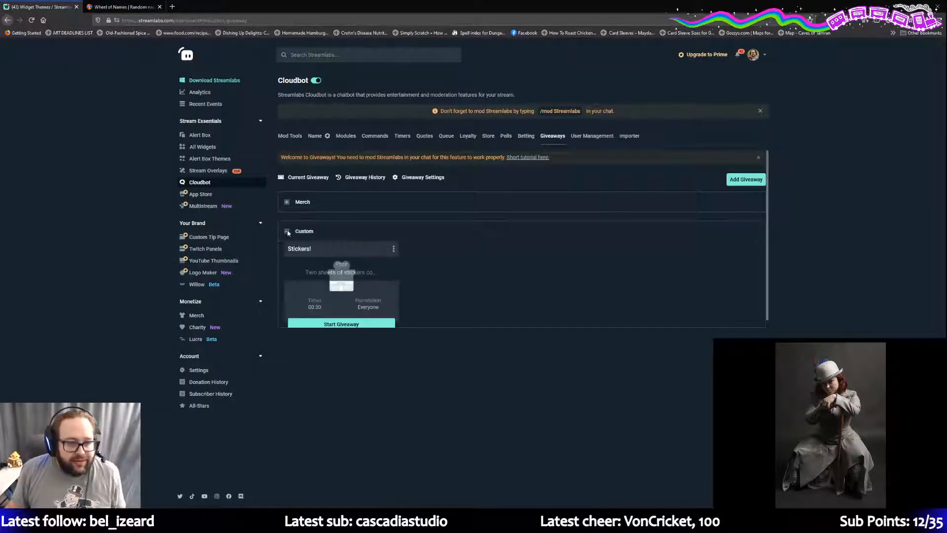
{"action": "left_click", "coordinate": [340, 325]}
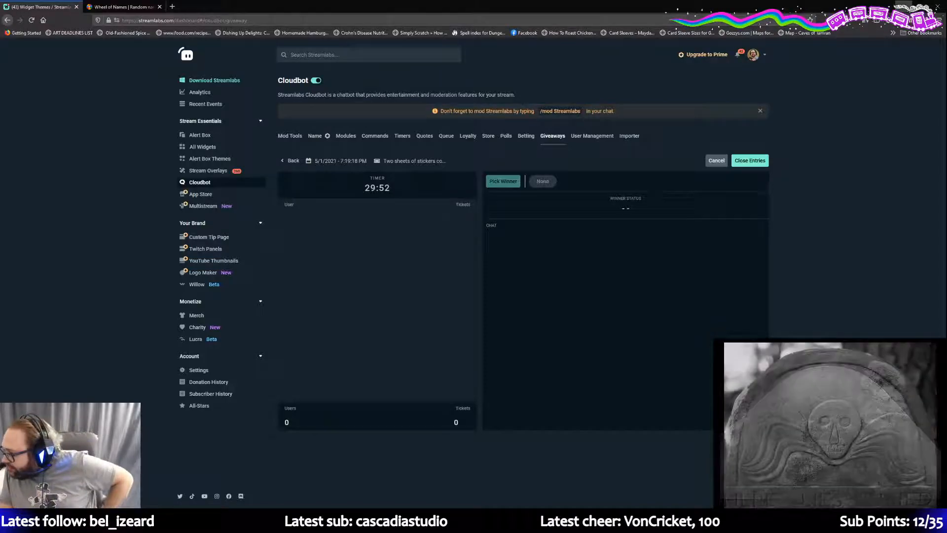
{"action": "left_click", "coordinate": [902, 4]}
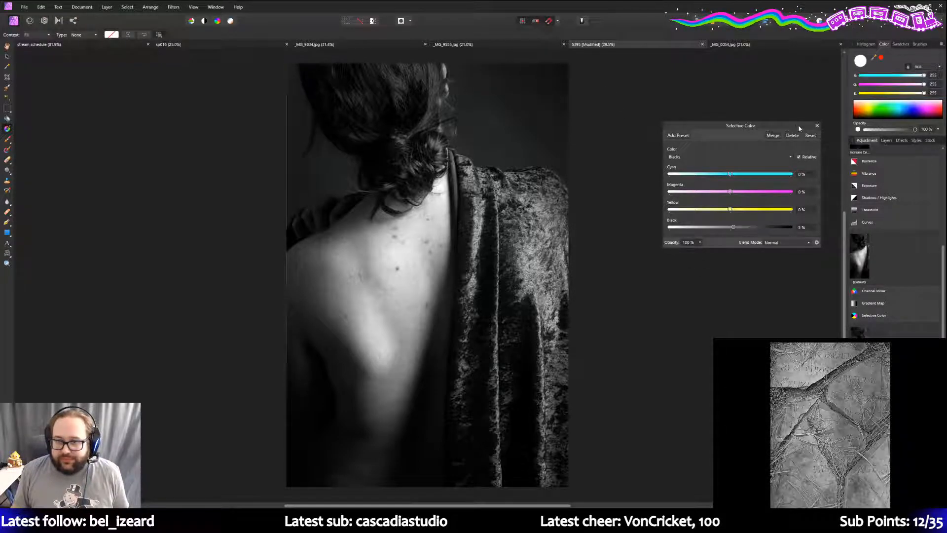
- Choose File > Save As, showing the ABA May 2021 folder with file name 5395
{"action": "left_click", "coordinate": [24, 7]}
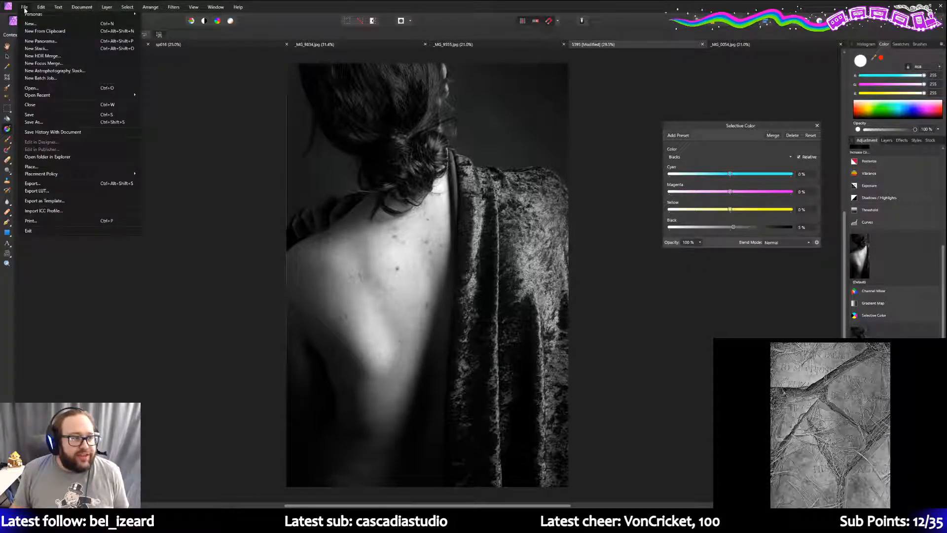
{"action": "left_click", "coordinate": [52, 125]}
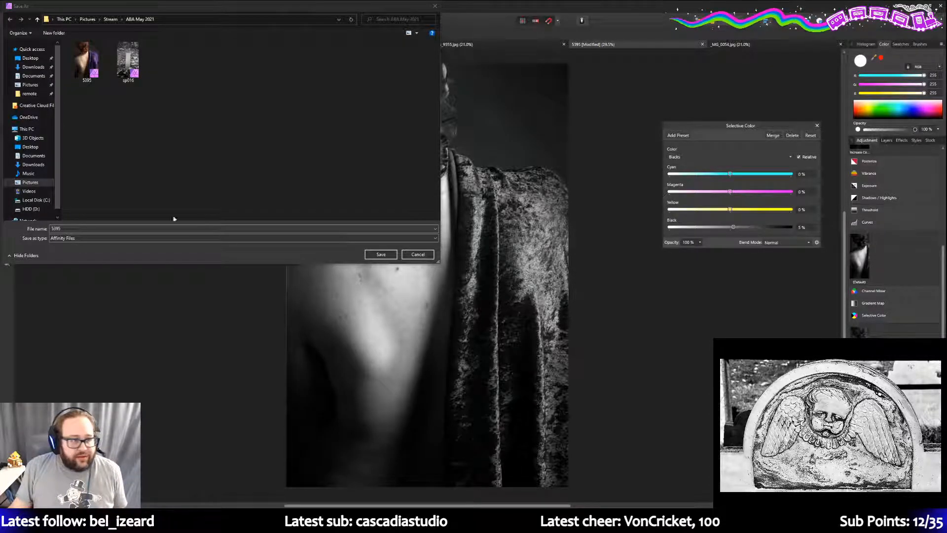
- Save the portrait as the Affinity file 5395bw
{"action": "left_click", "coordinate": [119, 228]}
{"action": "type", "text": "bw"}
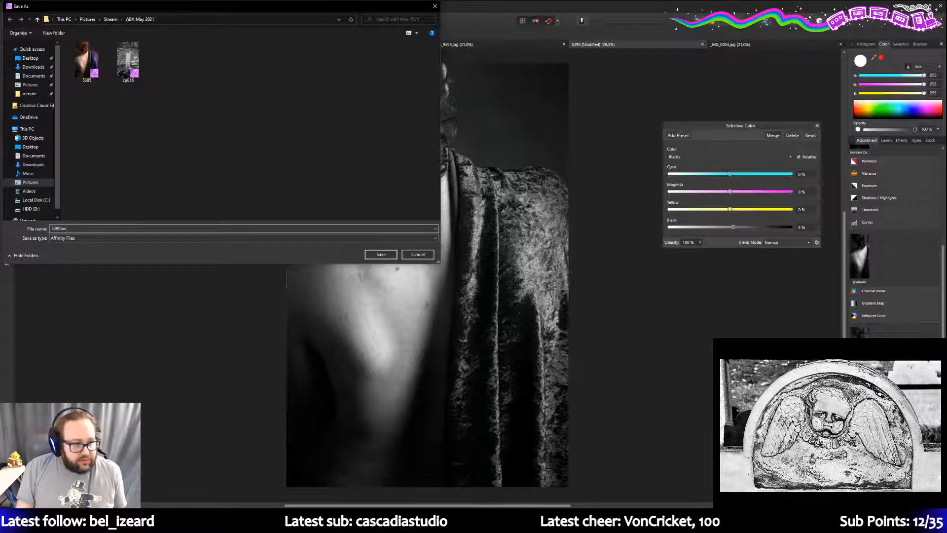
{"action": "key", "text": "Return"}
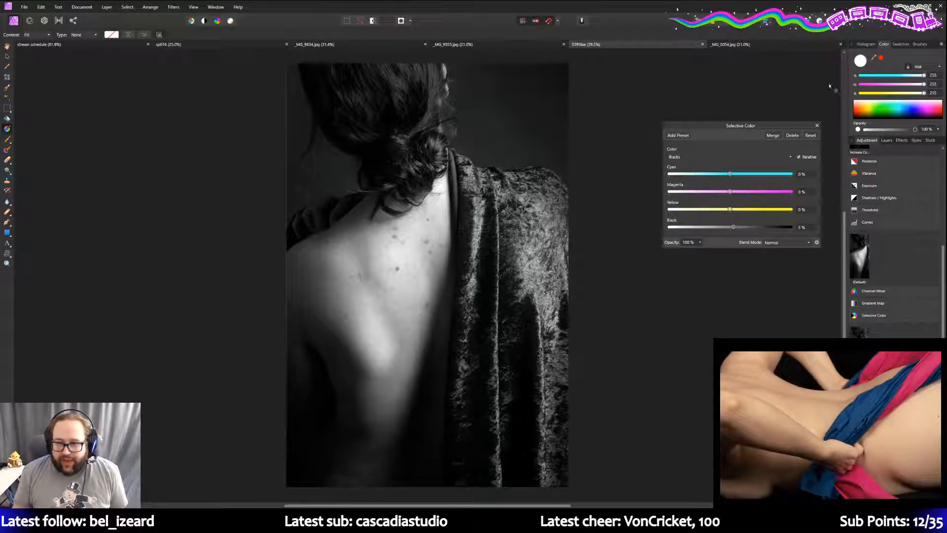
- Close the Selective Color settings and select the Black & White layer in Layers
{"action": "left_click", "coordinate": [817, 126]}
{"action": "left_click", "coordinate": [890, 142]}
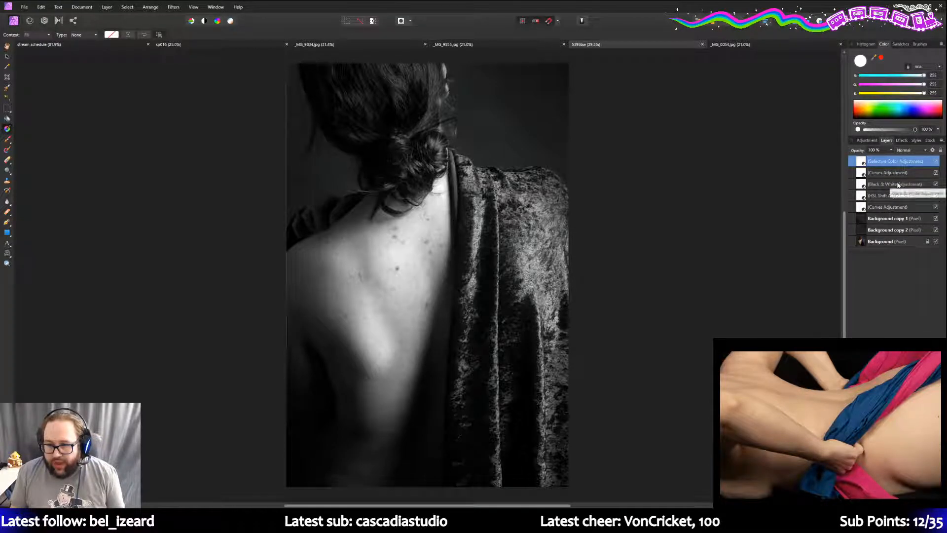
{"action": "left_click", "coordinate": [897, 185]}
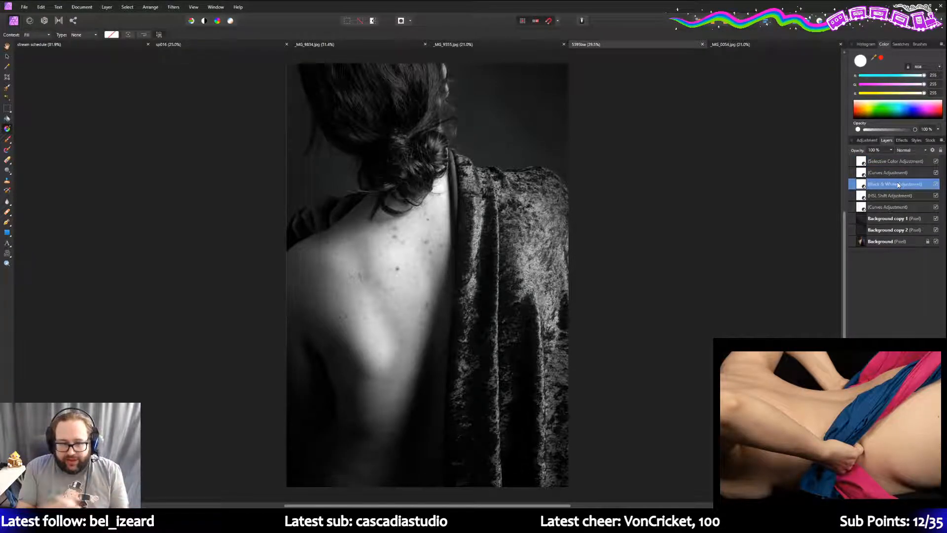
- Hide the Selective Color, Curves and Black & White layers to preview colour, then re-enable them
{"action": "left_click", "coordinate": [935, 162]}
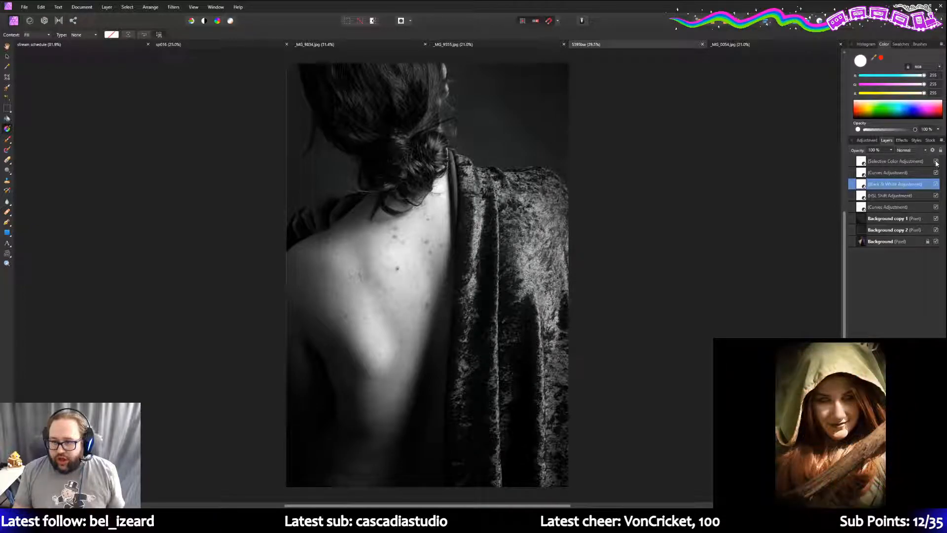
{"action": "left_click", "coordinate": [936, 173]}
{"action": "left_click", "coordinate": [936, 184]}
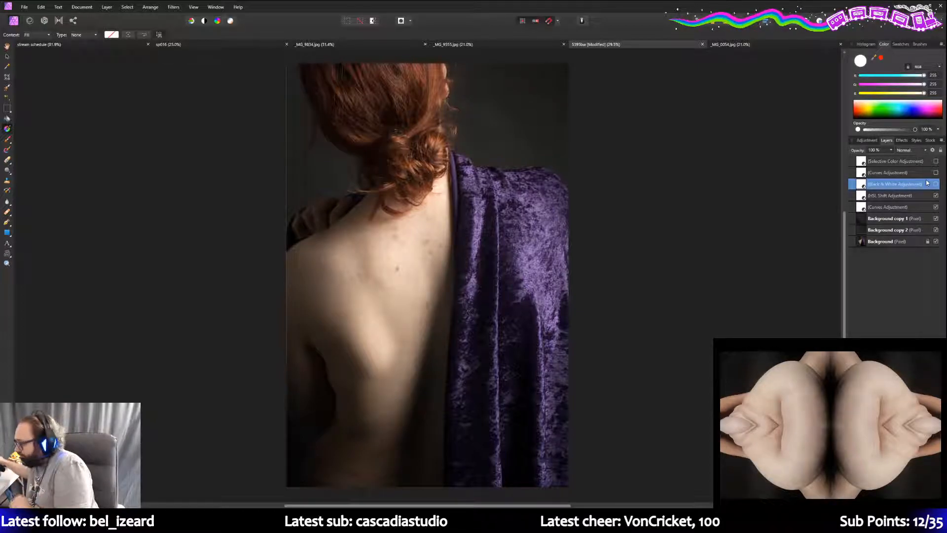
{"action": "left_click", "coordinate": [936, 161]}
{"action": "left_click", "coordinate": [935, 173]}
{"action": "left_click", "coordinate": [935, 184]}
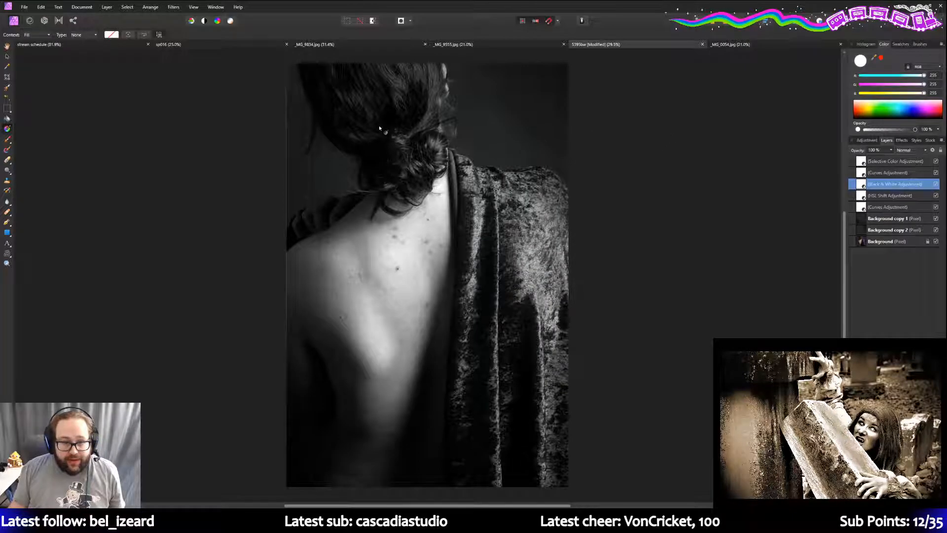
{"action": "left_click", "coordinate": [8, 112]}
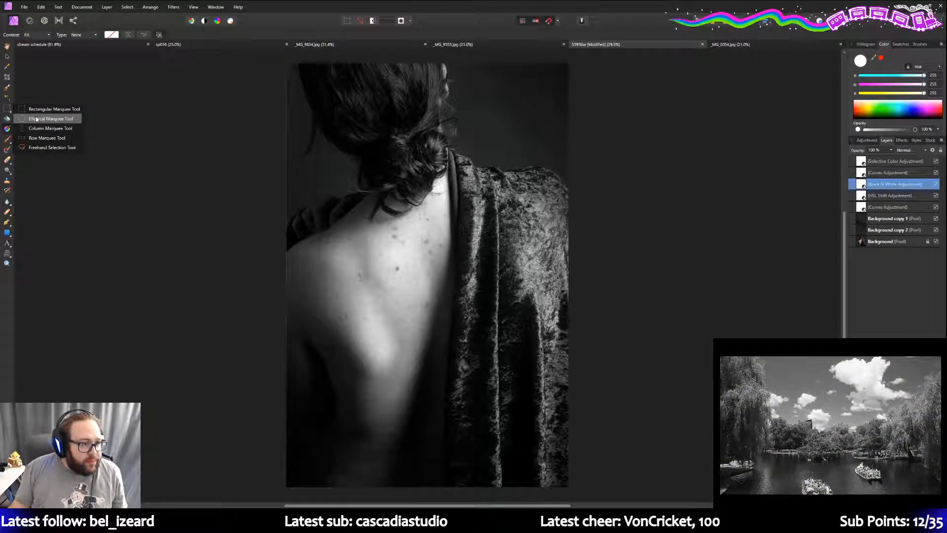
- Pick the Freehand Selection Tool and zoom in on the velvet cloth at the shoulder
{"action": "left_click", "coordinate": [37, 146]}
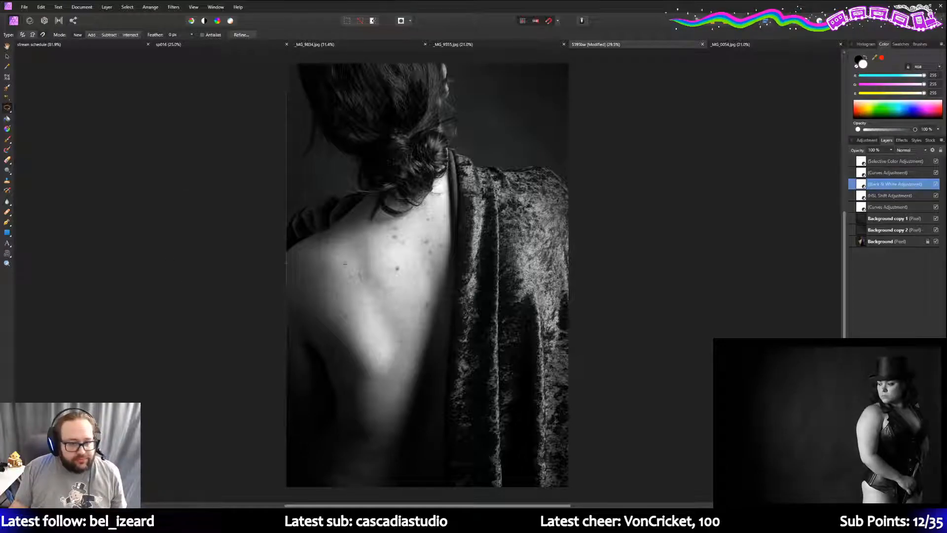
{"action": "left_click", "coordinate": [568, 186]}
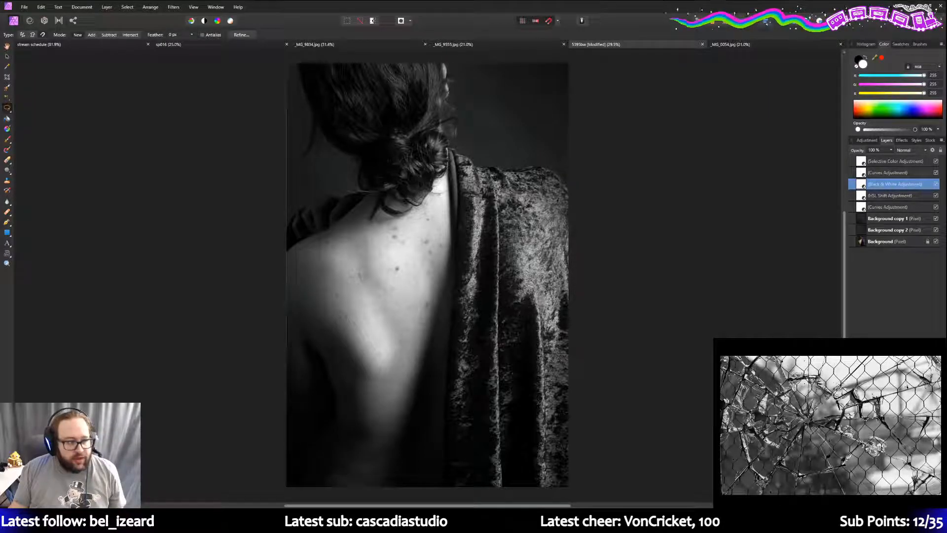
{"action": "left_click", "coordinate": [7, 263]}
{"action": "left_click", "coordinate": [507, 266]}
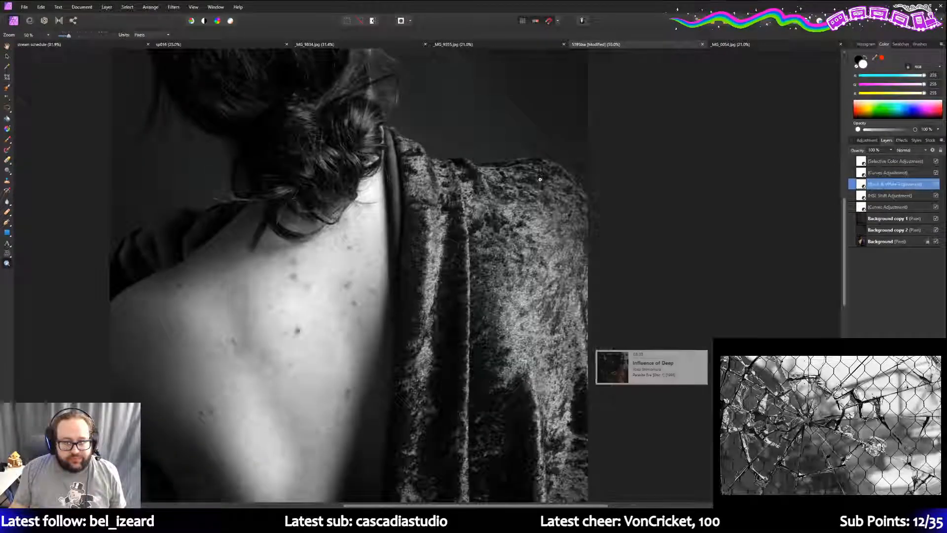
{"action": "left_click", "coordinate": [508, 266]}
{"action": "scroll", "coordinate": [507, 266], "scroll_direction": "up", "scroll_amount": 3}
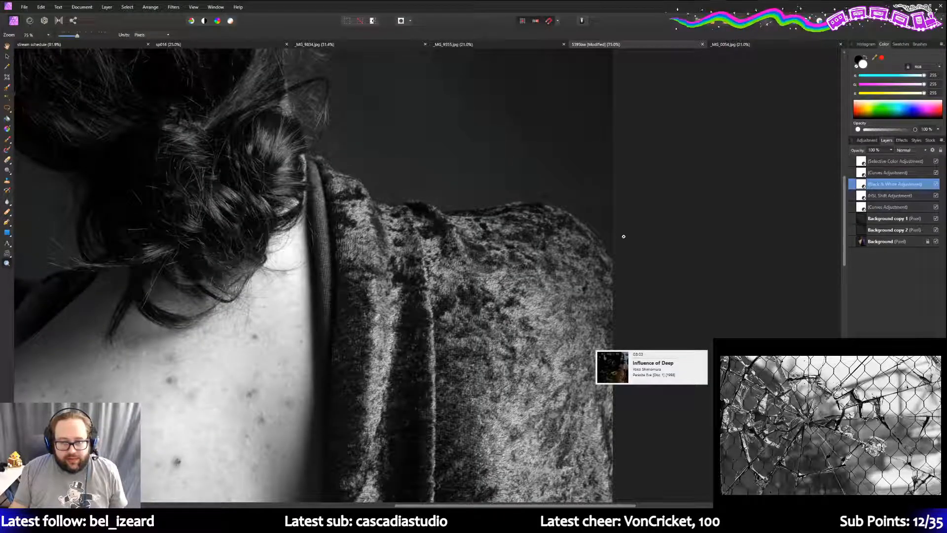
- Begin a freehand selection with points along the velvet shoulder's upper edge
{"action": "key", "text": "l"}
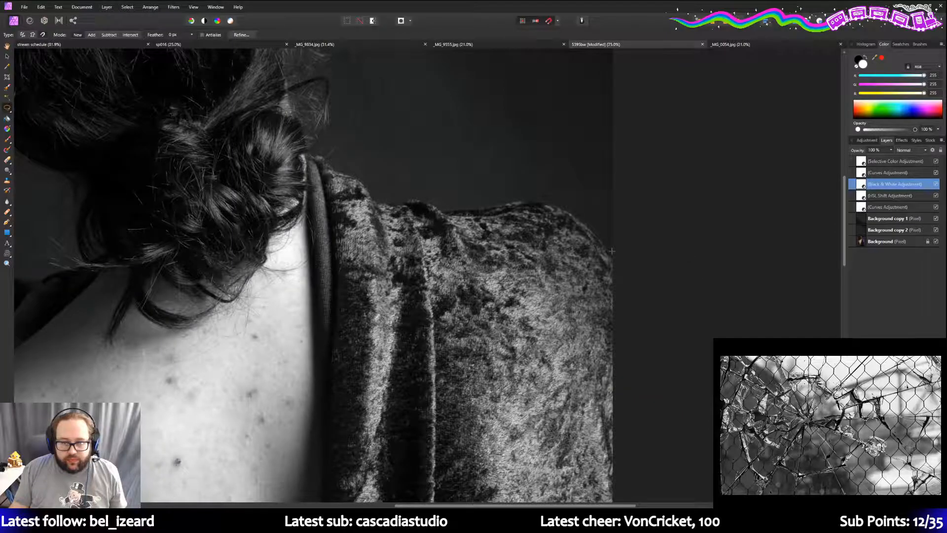
{"action": "left_click", "coordinate": [612, 253]}
{"action": "left_click", "coordinate": [605, 247]}
{"action": "left_click", "coordinate": [600, 241]}
- Trace the selection left along the shoulder and down the hair-cloth boundary
{"action": "left_click", "coordinate": [593, 234]}
{"action": "mouse_move", "coordinate": [588, 225]}
{"action": "left_mouse_down"}
{"action": "mouse_move", "coordinate": [540, 199]}
{"action": "mouse_move", "coordinate": [443, 213]}
{"action": "left_mouse_up"}
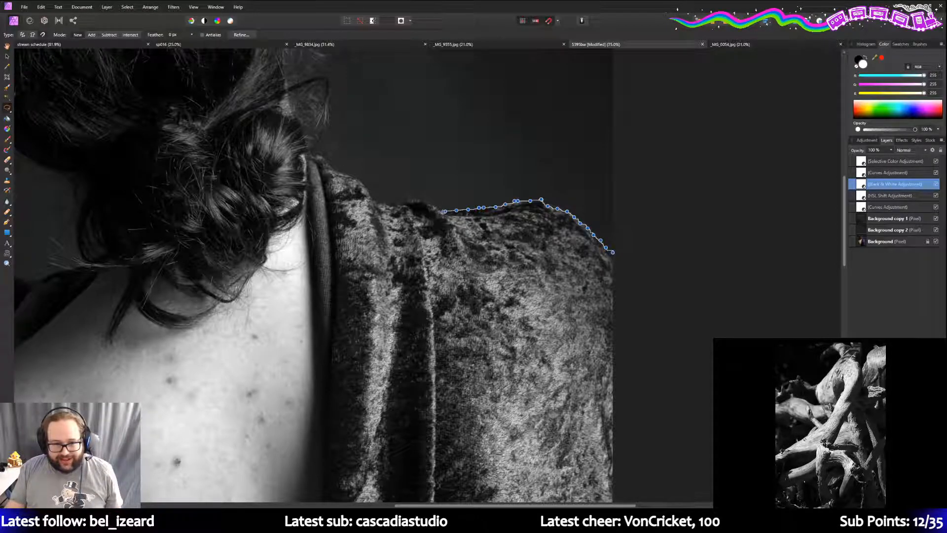
{"action": "mouse_move", "coordinate": [436, 206]}
{"action": "left_mouse_down"}
{"action": "mouse_move", "coordinate": [380, 202]}
{"action": "mouse_move", "coordinate": [358, 178]}
{"action": "mouse_move", "coordinate": [308, 156]}
{"action": "left_mouse_up"}
{"action": "mouse_move", "coordinate": [307, 158]}
{"action": "left_mouse_down"}
{"action": "mouse_move", "coordinate": [319, 467]}
{"action": "mouse_move", "coordinate": [313, 494]}
{"action": "mouse_move", "coordinate": [316, 469]}
{"action": "mouse_move", "coordinate": [304, 481]}
{"action": "mouse_move", "coordinate": [309, 499]}
{"action": "mouse_move", "coordinate": [310, 486]}
{"action": "mouse_move", "coordinate": [280, 485]}
{"action": "mouse_move", "coordinate": [612, 484]}
{"action": "left_mouse_up"}
- Run the outline along the image bottom and close the selection around the velvet cloth
{"action": "scroll", "coordinate": [320, 447], "scroll_direction": "down", "scroll_amount": 1}
{"action": "scroll", "coordinate": [320, 450], "scroll_direction": "down", "scroll_amount": 1}
{"action": "scroll", "coordinate": [319, 461], "scroll_direction": "down", "scroll_amount": 1}
{"action": "scroll", "coordinate": [319, 467], "scroll_direction": "down", "scroll_amount": 1}
{"action": "scroll", "coordinate": [315, 488], "scroll_direction": "down", "scroll_amount": 2}
{"action": "scroll", "coordinate": [309, 497], "scroll_direction": "down", "scroll_amount": 3}
{"action": "scroll", "coordinate": [309, 485], "scroll_direction": "down", "scroll_amount": 5}
{"action": "scroll", "coordinate": [305, 485], "scroll_direction": "down", "scroll_amount": 1}
{"action": "scroll", "coordinate": [305, 485], "scroll_direction": "down", "scroll_amount": 4}
{"action": "scroll", "coordinate": [301, 483], "scroll_direction": "down", "scroll_amount": 2}
{"action": "scroll", "coordinate": [297, 484], "scroll_direction": "down", "scroll_amount": 2}
{"action": "scroll", "coordinate": [296, 484], "scroll_direction": "down", "scroll_amount": 3}
{"action": "scroll", "coordinate": [295, 484], "scroll_direction": "down", "scroll_amount": 3}
{"action": "scroll", "coordinate": [292, 483], "scroll_direction": "down", "scroll_amount": 3}
{"action": "scroll", "coordinate": [288, 484], "scroll_direction": "down", "scroll_amount": 3}
{"action": "scroll", "coordinate": [286, 485], "scroll_direction": "down", "scroll_amount": 3}
{"action": "scroll", "coordinate": [282, 485], "scroll_direction": "down", "scroll_amount": 3}
{"action": "scroll", "coordinate": [280, 484], "scroll_direction": "down", "scroll_amount": 2}
{"action": "left_click", "coordinate": [281, 484]}
{"action": "double_click", "coordinate": [612, 484]}
- Delete the selection from the Black & White layer to restore the cloth's purple, then zoom out
{"action": "scroll", "coordinate": [607, 482], "scroll_direction": "up", "scroll_amount": 5}
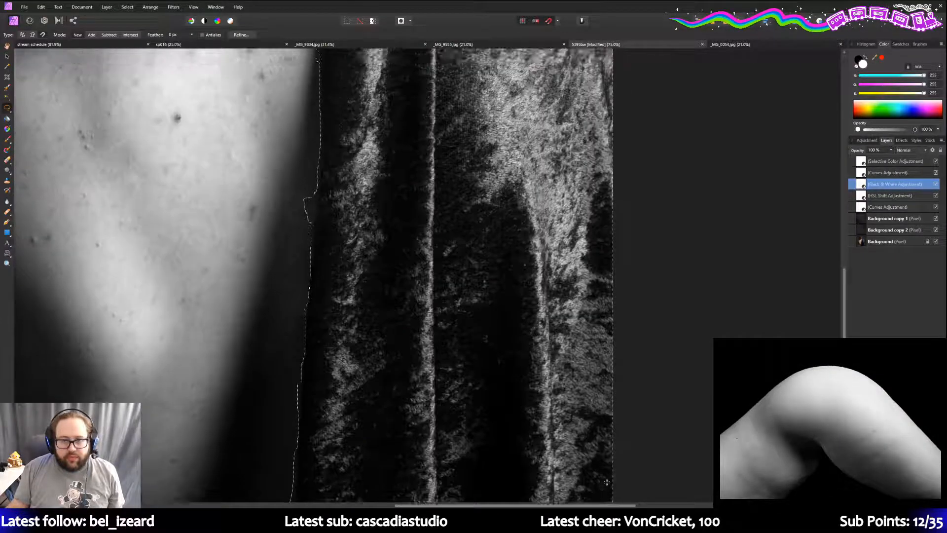
{"action": "scroll", "coordinate": [606, 482], "scroll_direction": "up", "scroll_amount": 8}
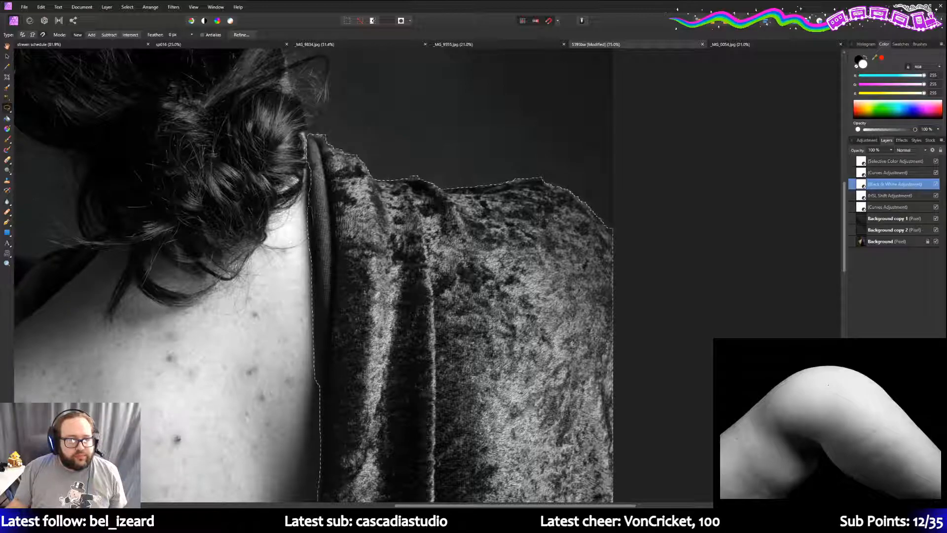
{"action": "key", "text": "Delete"}
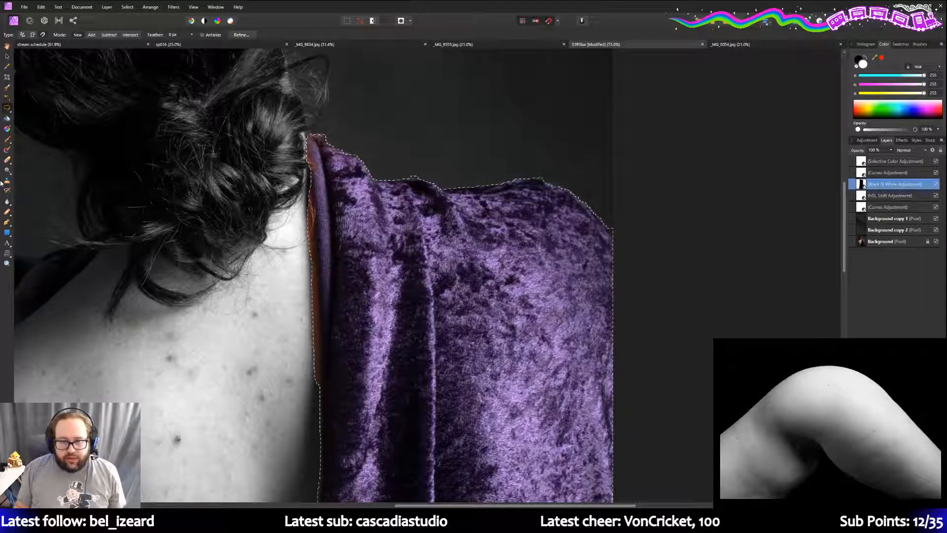
{"action": "left_click", "coordinate": [6, 263]}
{"action": "left_click_drag", "start_coordinate": [78, 36], "coordinate": [64, 36]}
{"action": "scroll", "coordinate": [352, 279], "scroll_direction": "down", "scroll_amount": 3}
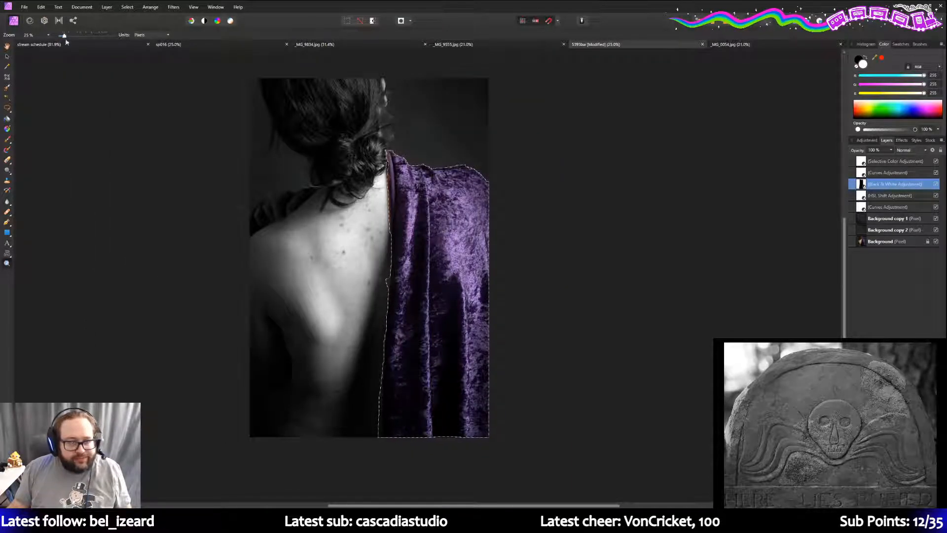
{"action": "scroll", "coordinate": [194, 191], "scroll_direction": "up", "scroll_amount": 1}
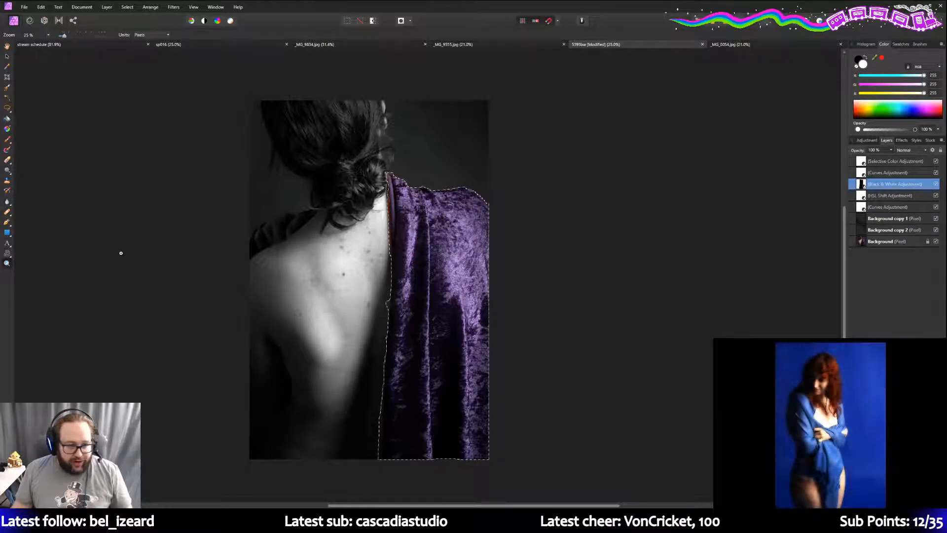
- Zoom in on the purple cloth and switch to the Freehand Selection tool
{"action": "left_click", "coordinate": [294, 262]}
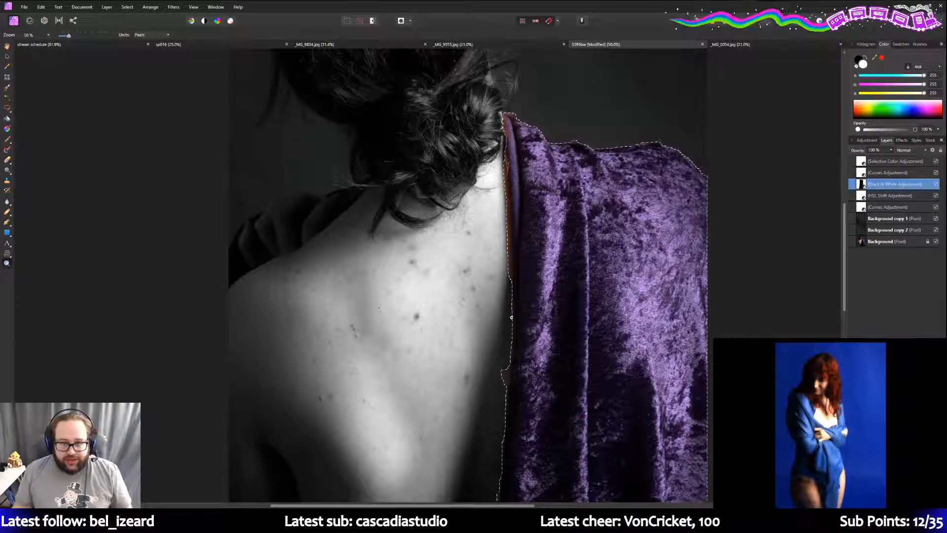
{"action": "left_click", "coordinate": [563, 282]}
{"action": "scroll", "coordinate": [541, 326], "scroll_direction": "up", "scroll_amount": 3}
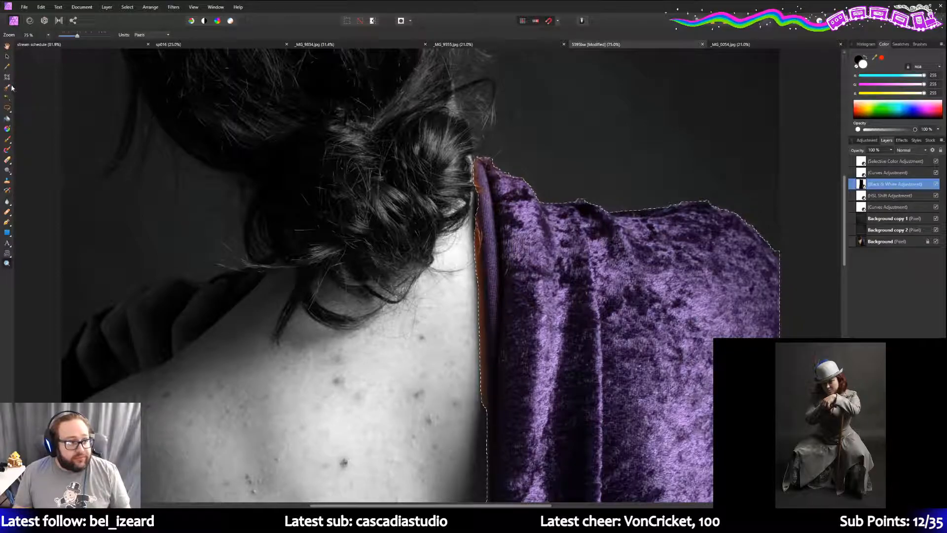
{"action": "left_click", "coordinate": [7, 109]}
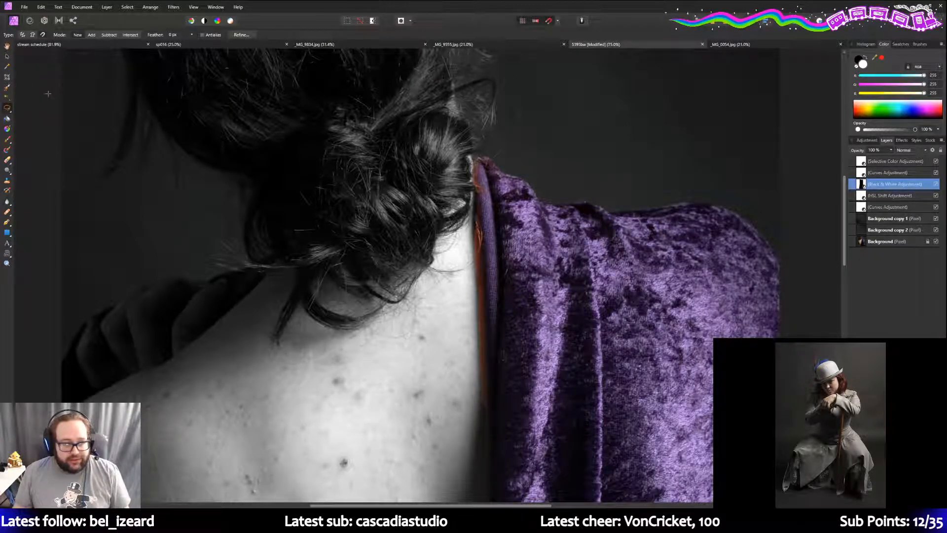
- Undo the mask deletion so the cloth turns grey again, then open Refine Selection
{"action": "left_click", "coordinate": [39, 9]}
{"action": "left_click", "coordinate": [49, 15]}
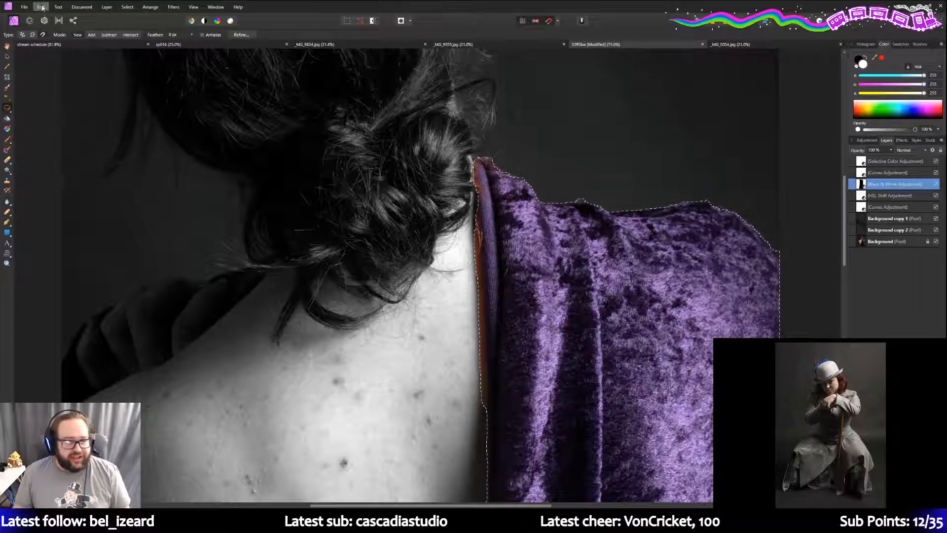
{"action": "left_click", "coordinate": [42, 6]}
{"action": "left_click", "coordinate": [51, 14]}
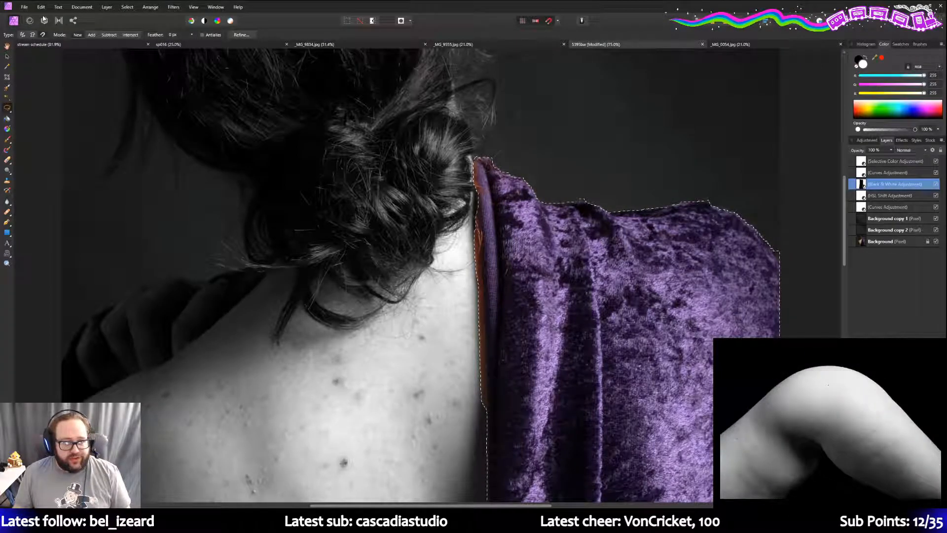
{"action": "left_click", "coordinate": [246, 35]}
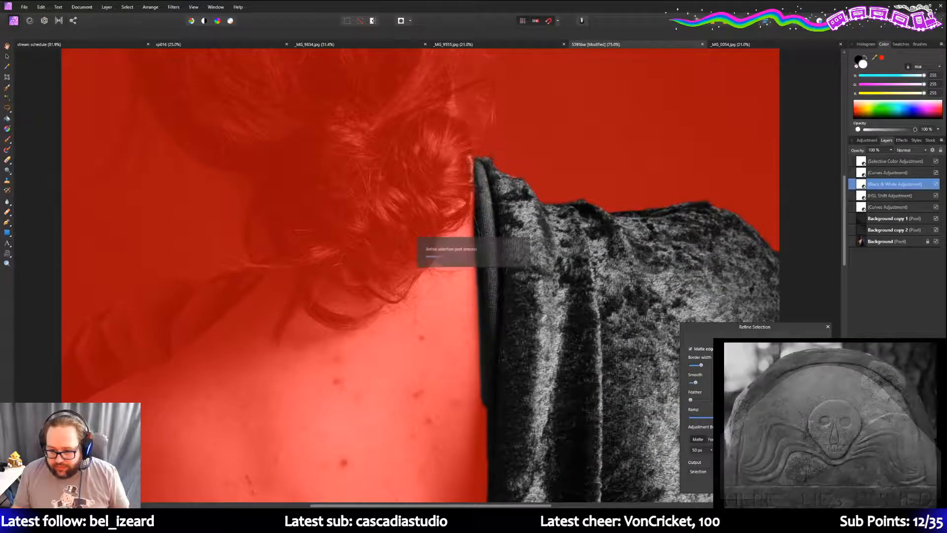
- Drop the Black & White adjustment to 50% opacity and apply the refined cloth selection
{"action": "key", "text": "5"}
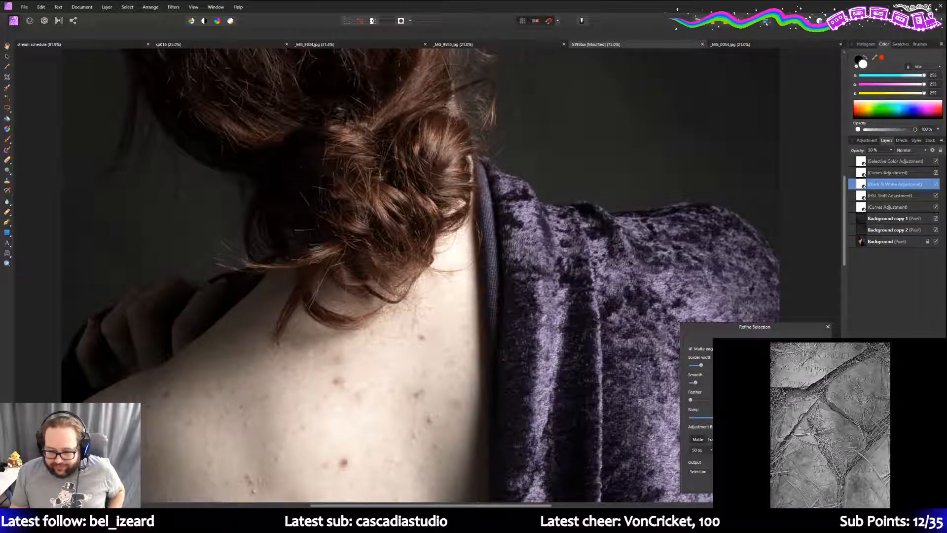
{"action": "key", "text": "Return"}
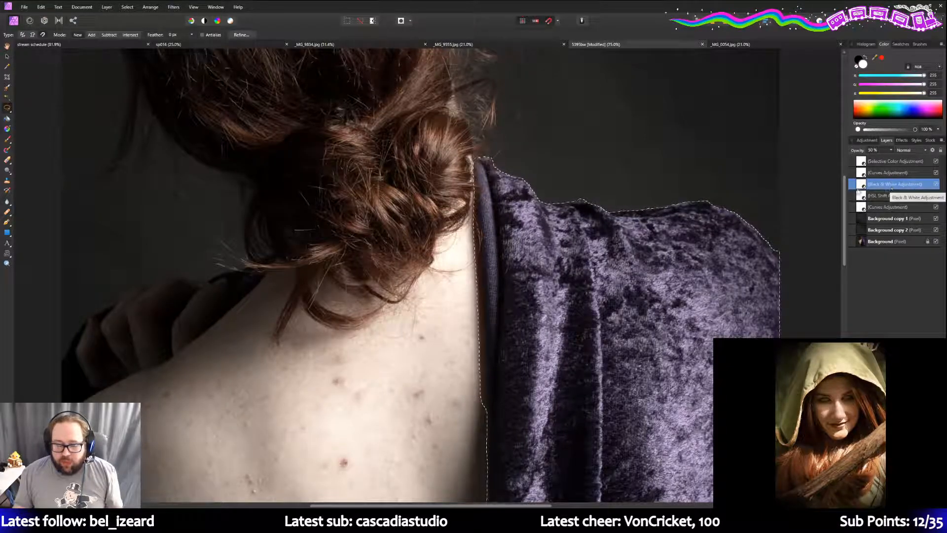
- Toggle the Black & White layer off and on to compare the cloth in colour and grey
{"action": "left_click", "coordinate": [40, 8]}
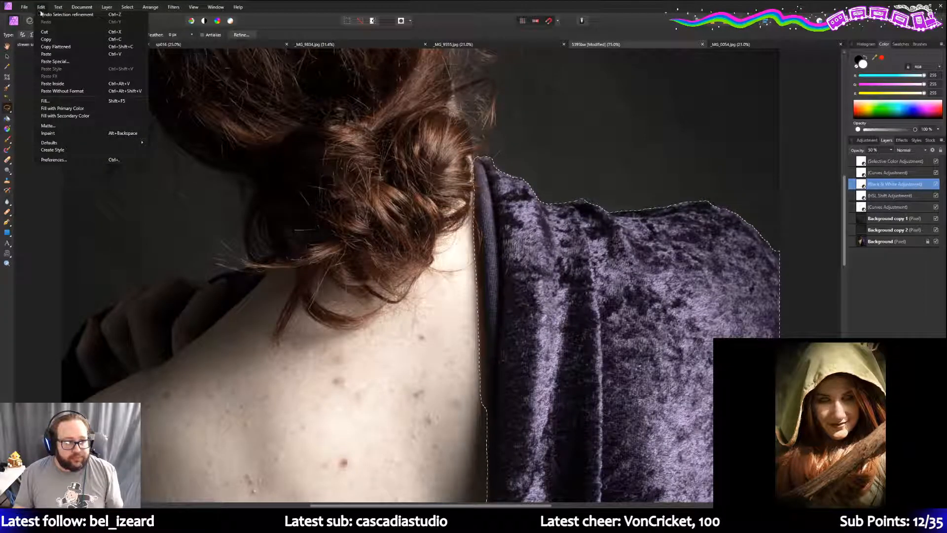
{"action": "left_click", "coordinate": [43, 14]}
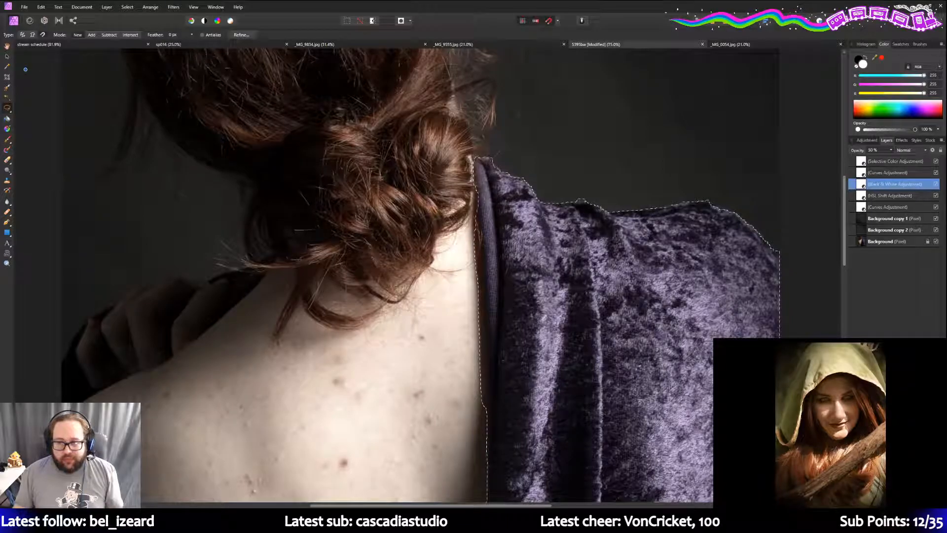
{"action": "left_click", "coordinate": [935, 186]}
{"action": "left_click", "coordinate": [935, 185]}
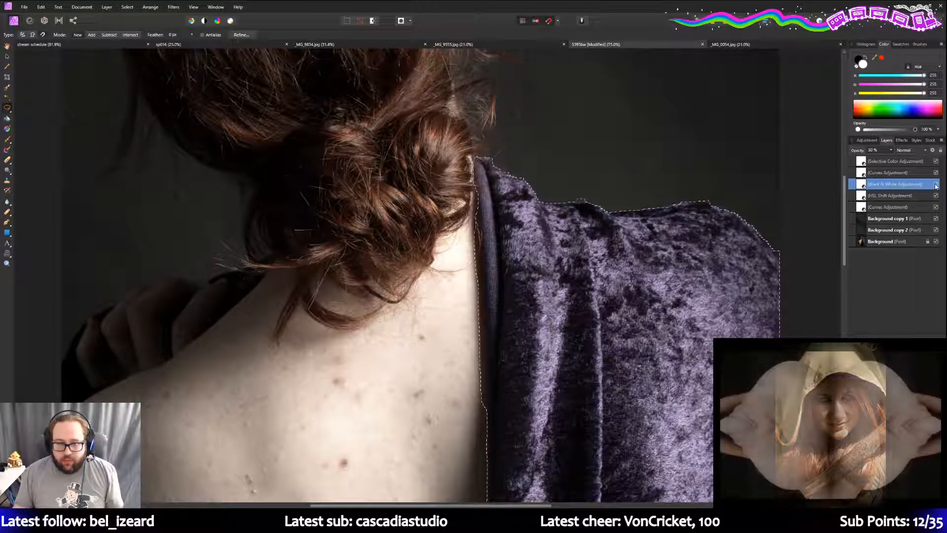
{"action": "scroll", "coordinate": [832, 224], "scroll_direction": "down", "scroll_amount": 1}
{"action": "scroll", "coordinate": [832, 225], "scroll_direction": "down", "scroll_amount": 6}
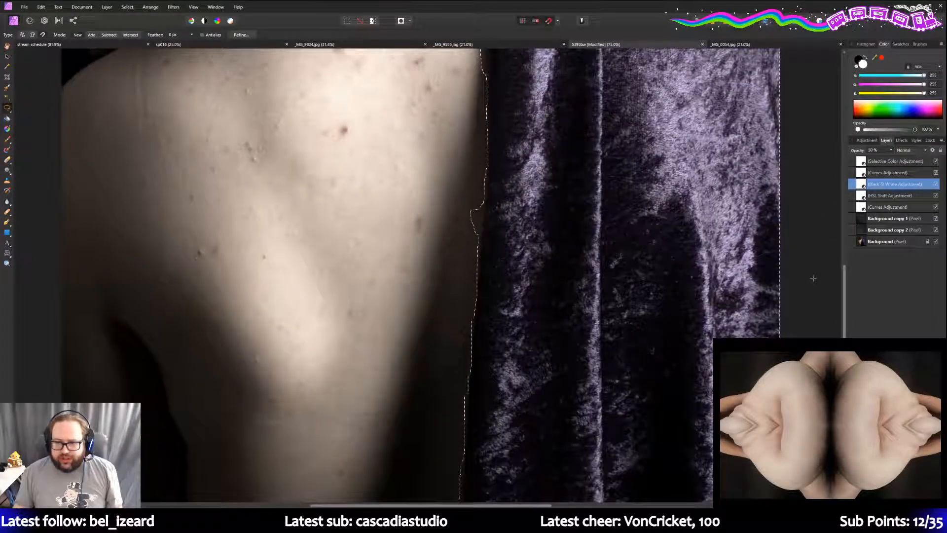
{"action": "scroll", "coordinate": [818, 266], "scroll_direction": "down", "scroll_amount": 2}
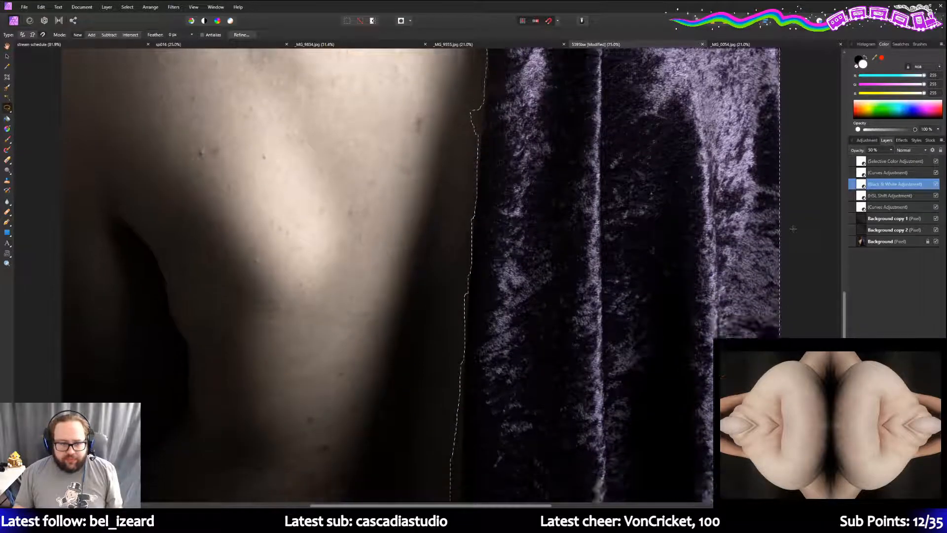
{"action": "scroll", "coordinate": [565, 140], "scroll_direction": "up", "scroll_amount": 9}
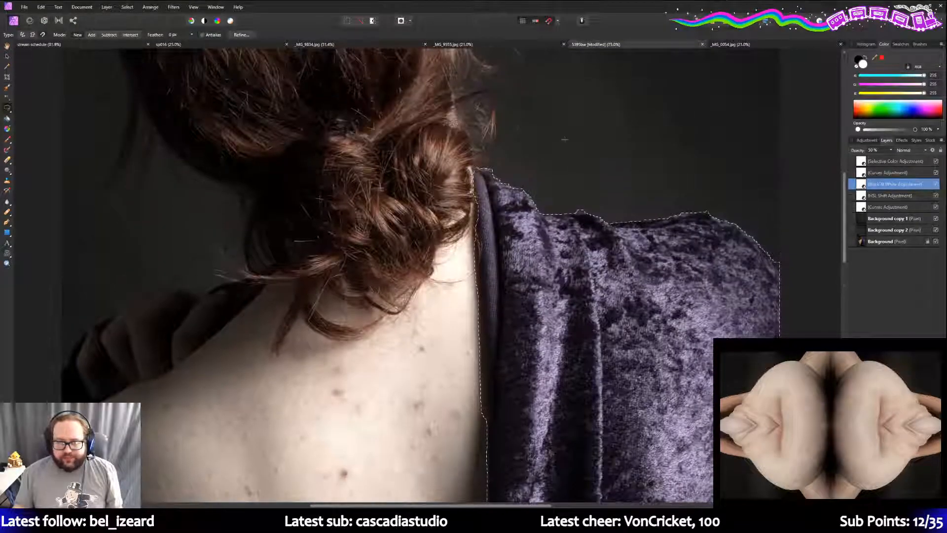
{"action": "left_click", "coordinate": [41, 7]}
{"action": "left_click", "coordinate": [593, 104]}
{"action": "left_click", "coordinate": [937, 183]}
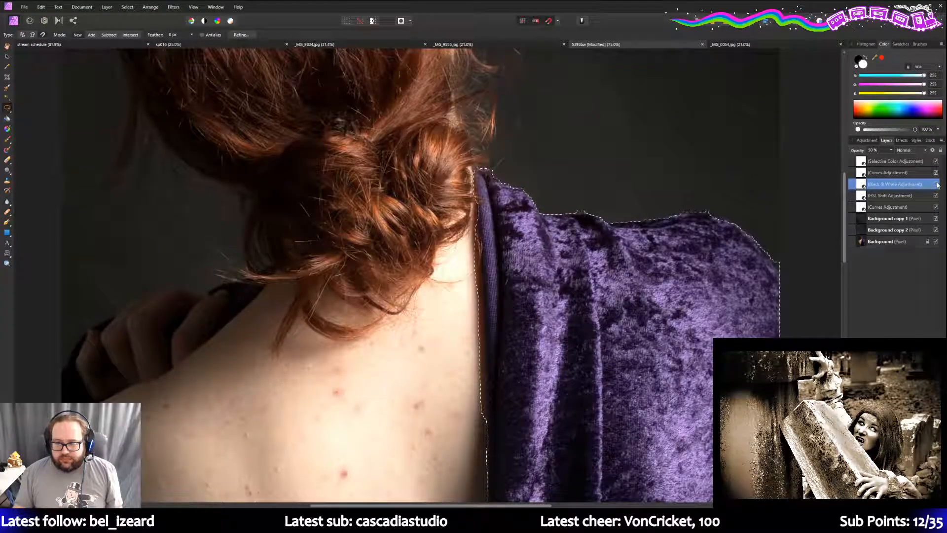
{"action": "left_click", "coordinate": [937, 184]}
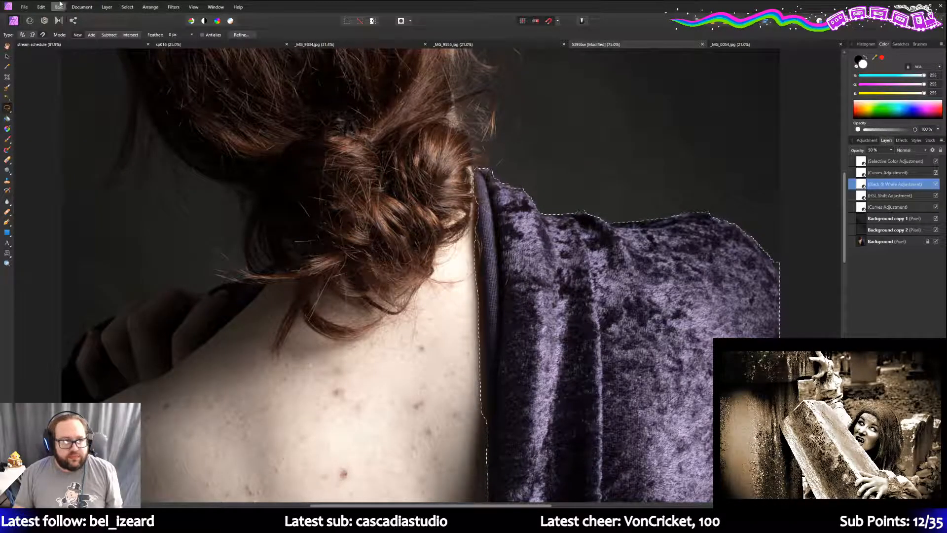
- Undo twice to restore the Black & White layer to 100% opacity, then reopen Refine Selection
{"action": "left_click", "coordinate": [40, 7]}
{"action": "left_click", "coordinate": [41, 6]}
{"action": "left_click", "coordinate": [41, 6]}
{"action": "left_click", "coordinate": [42, 7]}
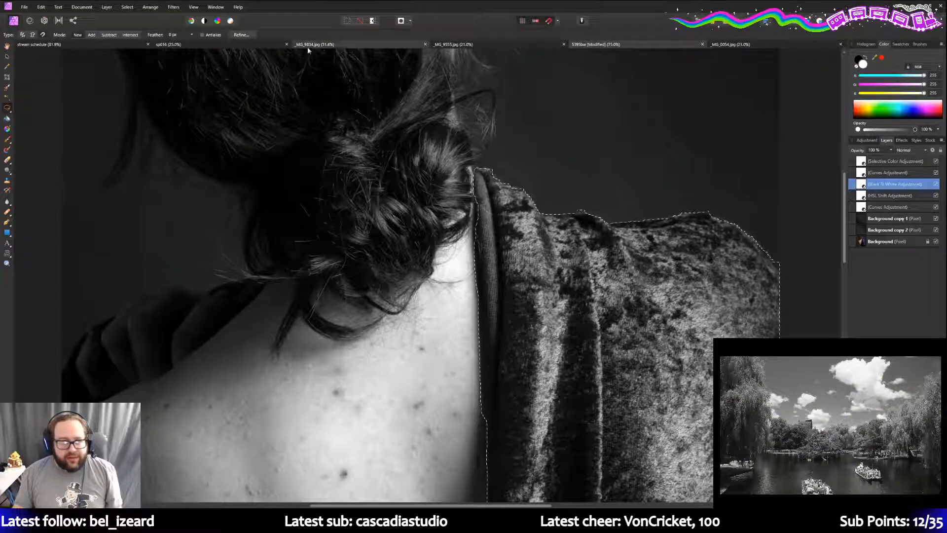
{"action": "left_click", "coordinate": [241, 35]}
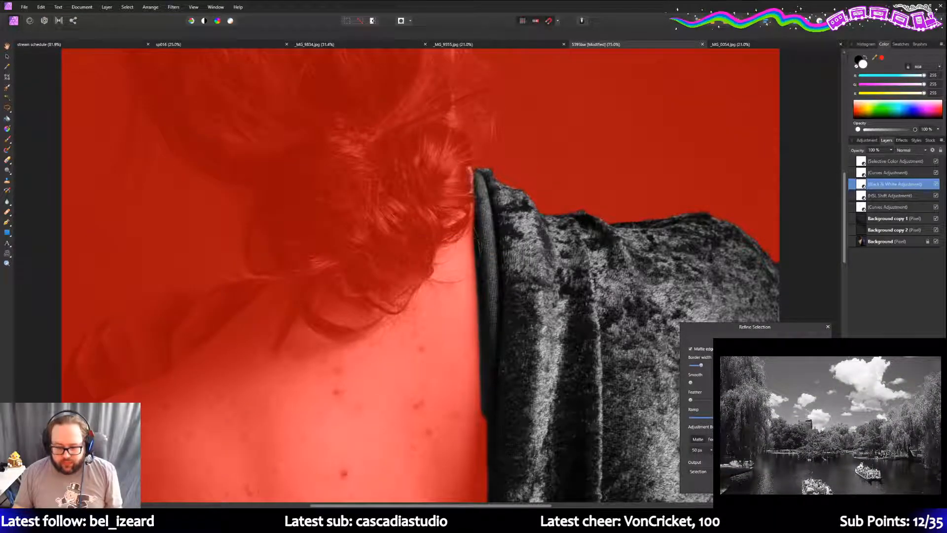
- Nudge the Smooth slider slightly higher and apply the refined velvet cloth selection
{"action": "left_click_drag", "start_coordinate": [691, 382], "coordinate": [696, 383]}
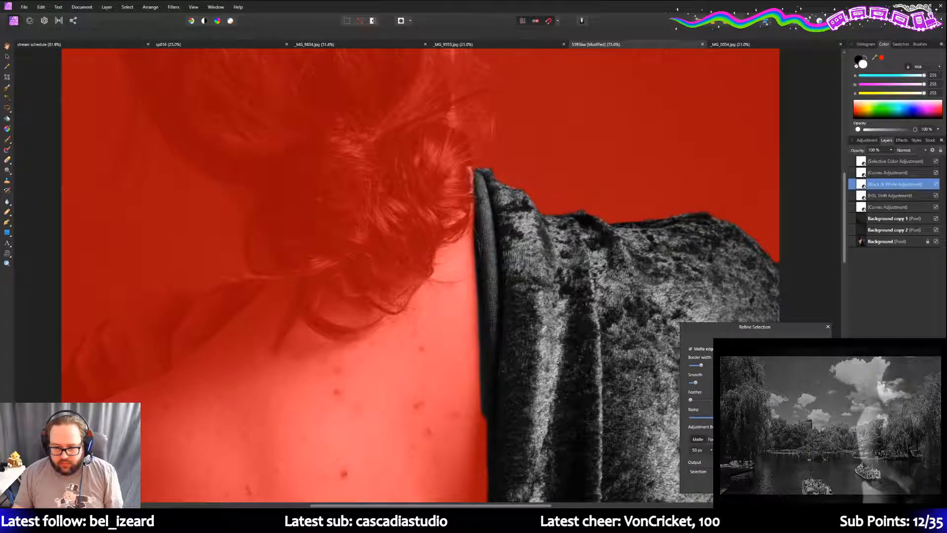
{"action": "key", "text": "Return"}
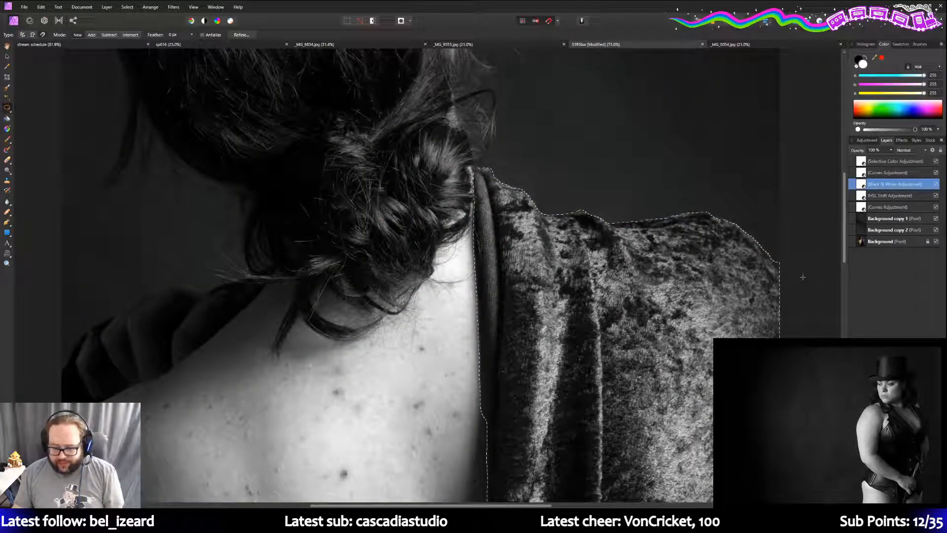
- Delete inside the selection to bring back the purple cloth, then zoom out to 25%
{"action": "key", "text": "Delete"}
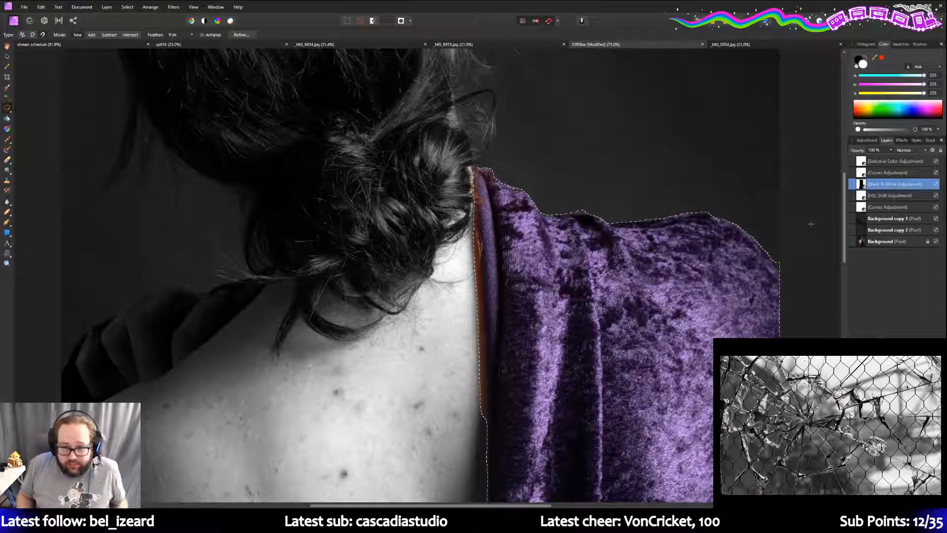
{"action": "left_click", "coordinate": [7, 263]}
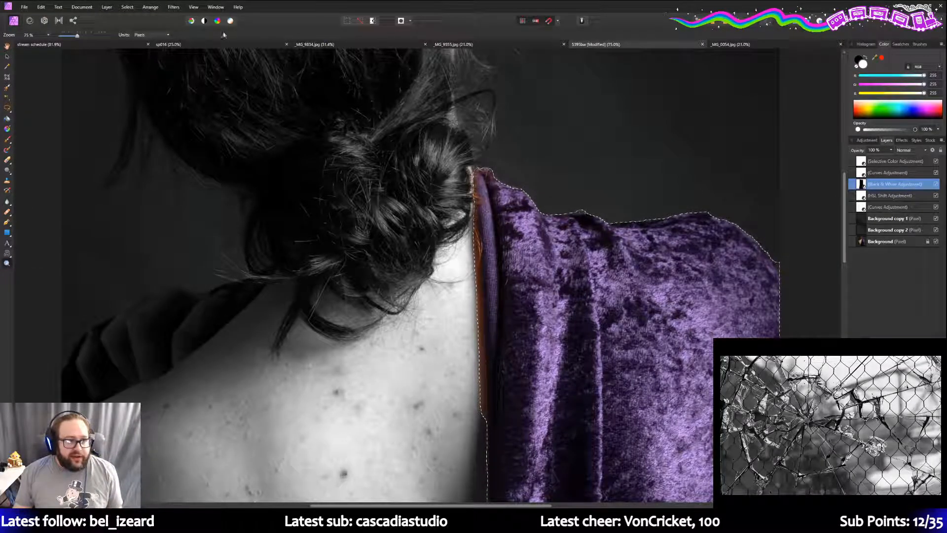
{"action": "left_click_drag", "start_coordinate": [77, 35], "coordinate": [67, 37]}
{"action": "scroll", "coordinate": [88, 164], "scroll_direction": "down", "scroll_amount": 5}
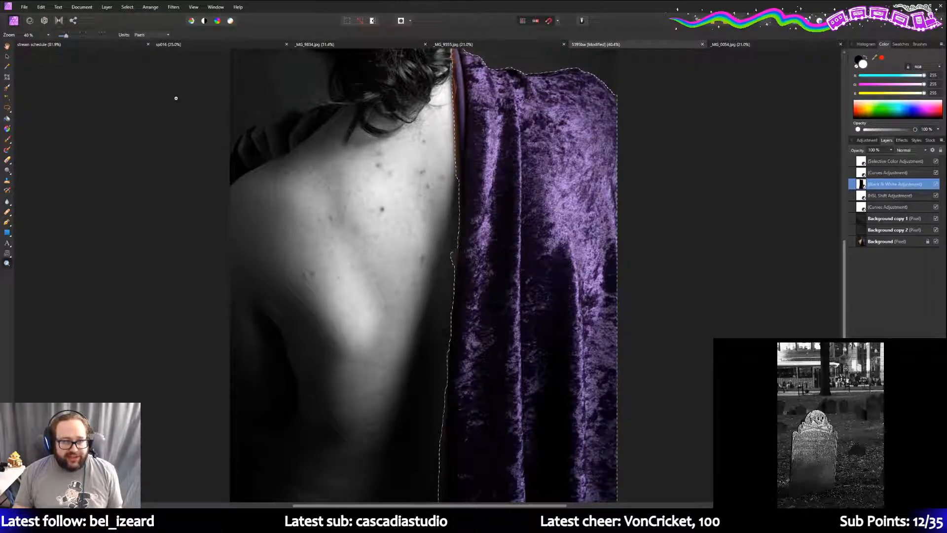
{"action": "scroll", "coordinate": [171, 103], "scroll_direction": "up", "scroll_amount": 1, "text": "ctrl"}
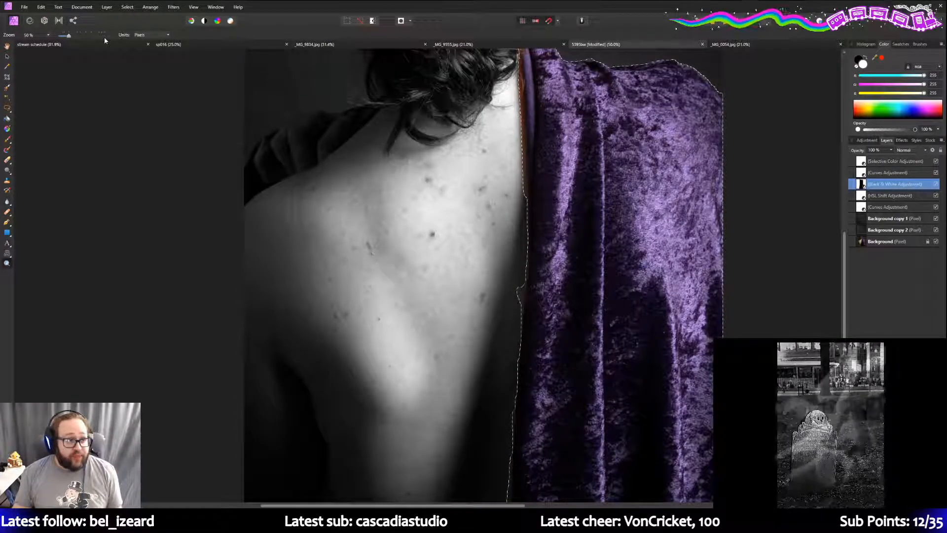
{"action": "left_click_drag", "start_coordinate": [67, 37], "coordinate": [62, 36]}
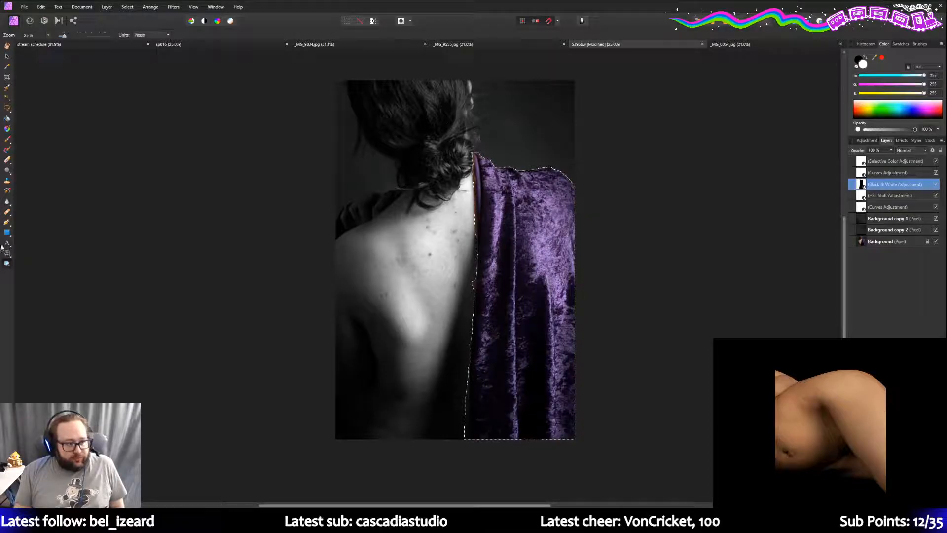
- Zoom to 75% and deselect the purple cloth with Ctrl+D
{"action": "scroll", "coordinate": [415, 198], "scroll_direction": "up", "scroll_amount": 4}
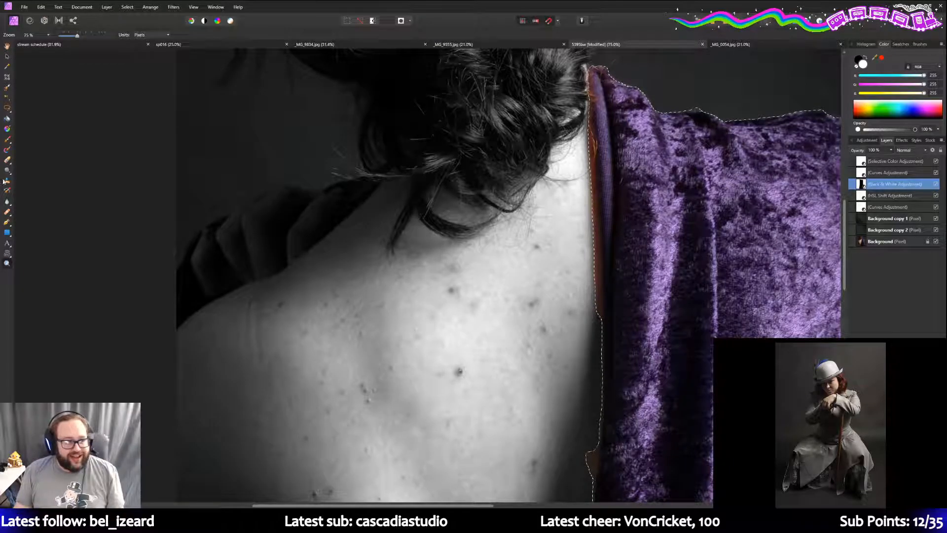
{"action": "left_click", "coordinate": [12, 142]}
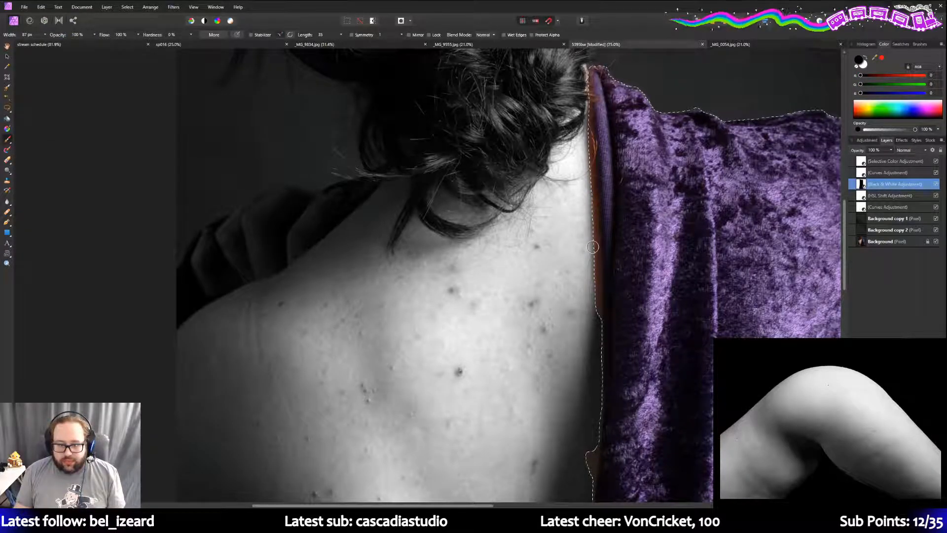
{"action": "left_click", "coordinate": [7, 107]}
{"action": "key", "text": "ctrl+d"}
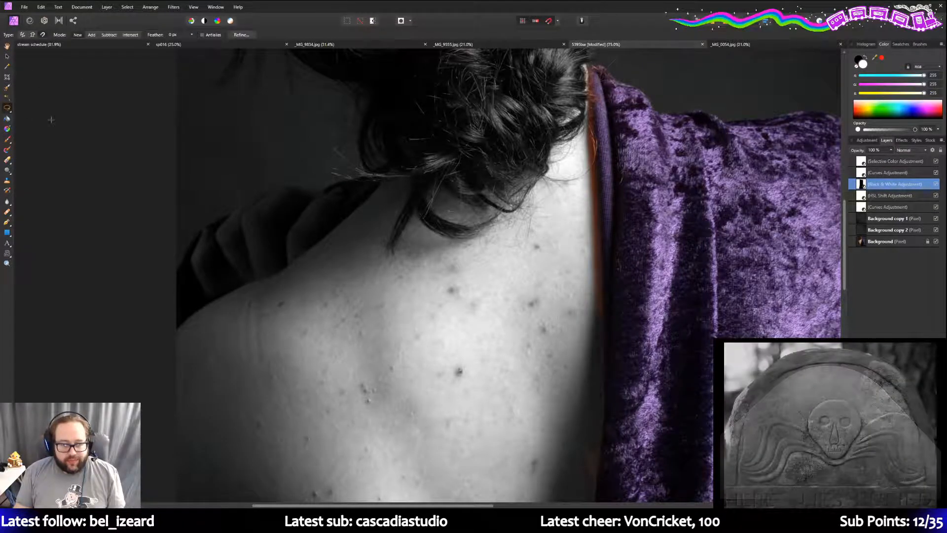
- Pick the Paint Brush with white as the colour and zoom to 150% on the back–cloth edge
{"action": "left_click", "coordinate": [8, 139]}
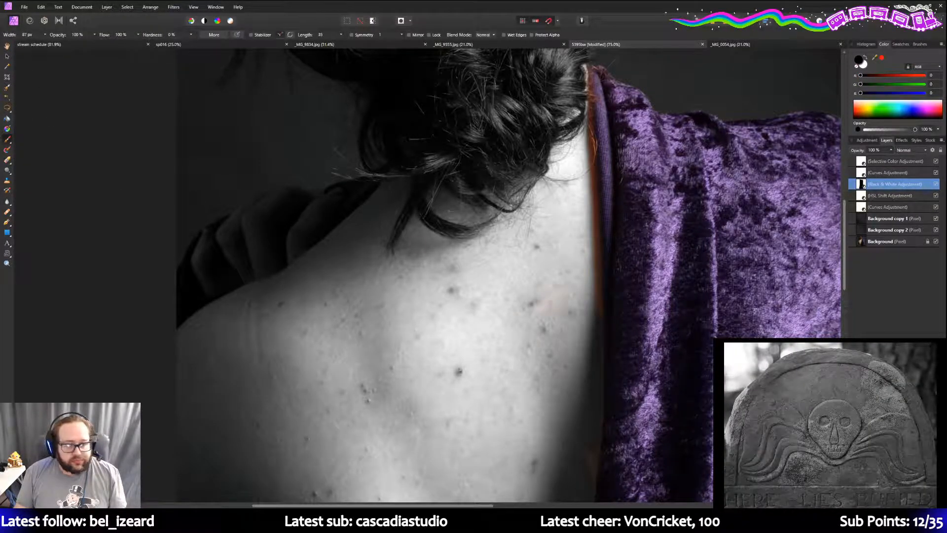
{"action": "left_click", "coordinate": [863, 59]}
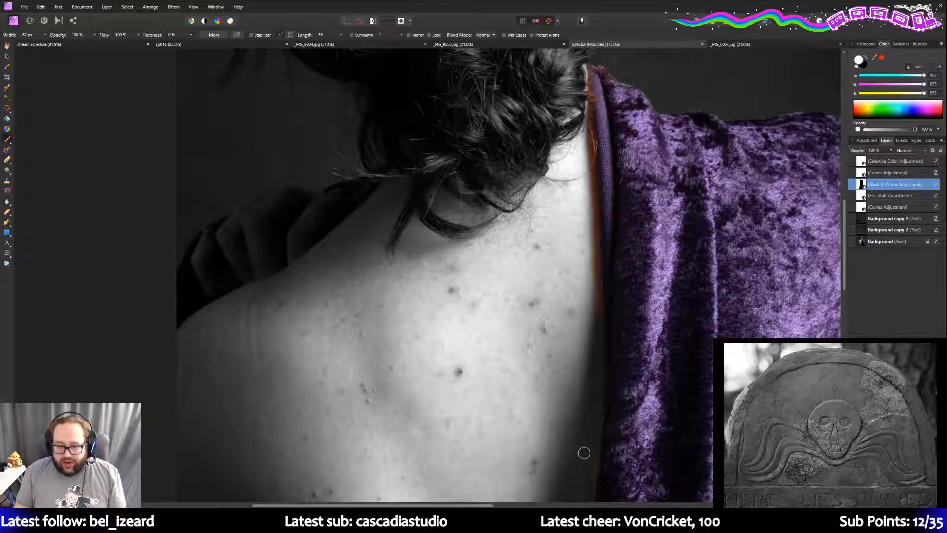
{"action": "left_click", "coordinate": [7, 263]}
{"action": "scroll", "coordinate": [579, 434], "scroll_direction": "down", "scroll_amount": 3}
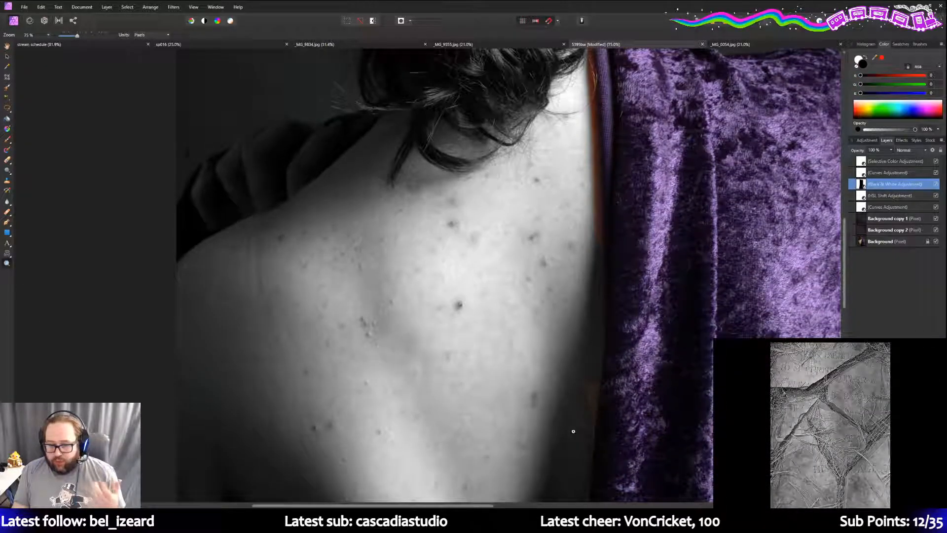
{"action": "scroll", "coordinate": [580, 363], "scroll_direction": "up", "scroll_amount": 4}
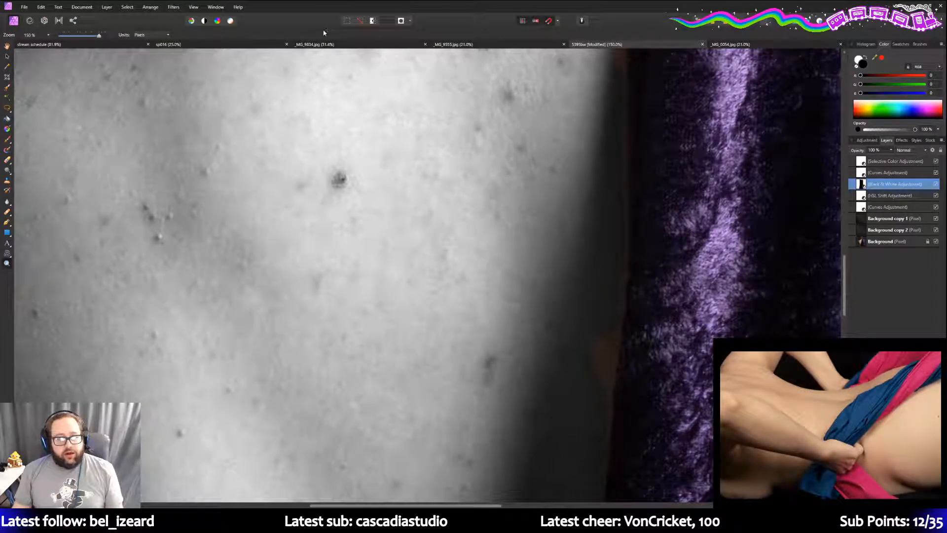
{"action": "left_click", "coordinate": [322, 45]}
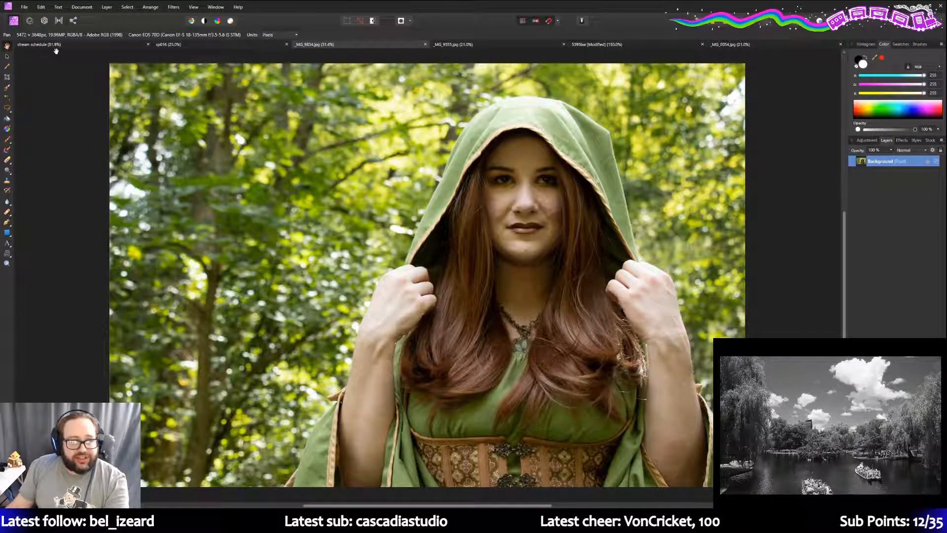
{"action": "left_click", "coordinate": [464, 44]}
{"action": "left_click", "coordinate": [597, 45]}
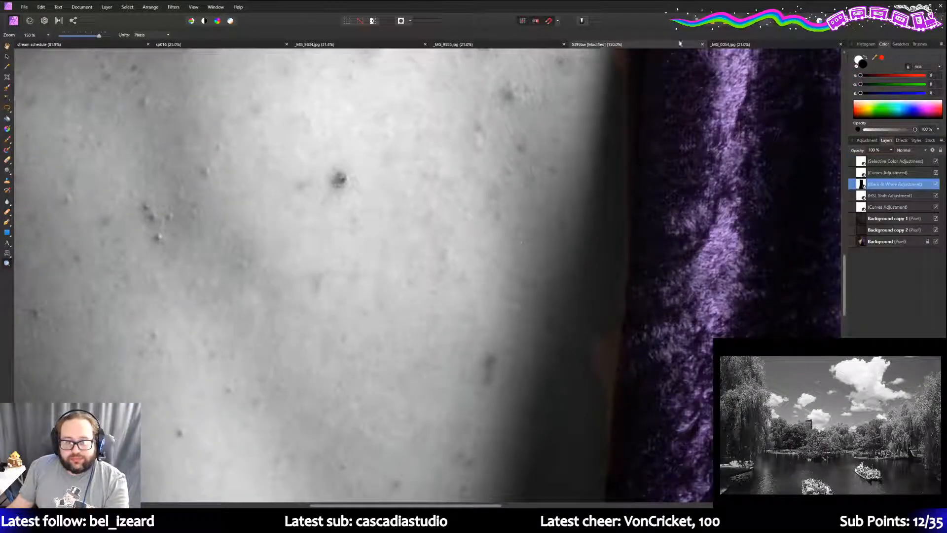
{"action": "left_click", "coordinate": [773, 45]}
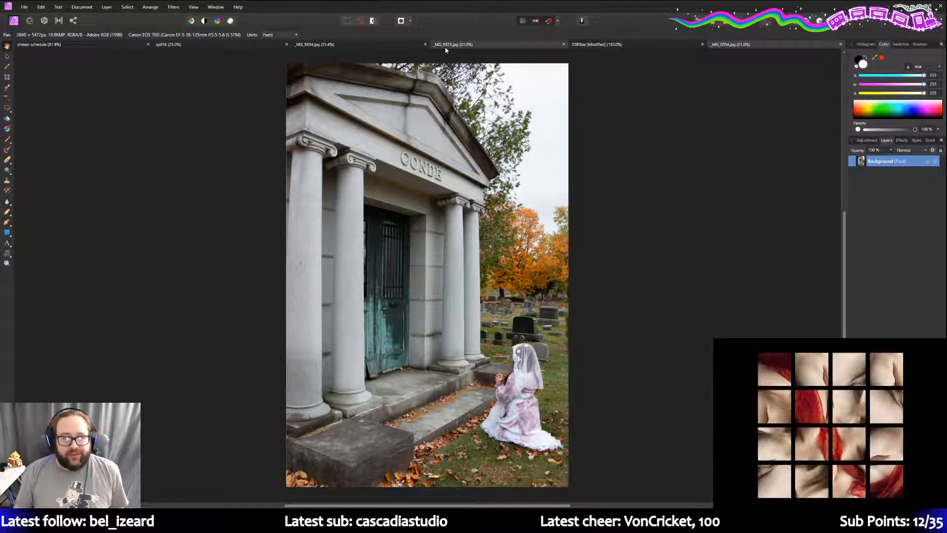
{"action": "left_click", "coordinate": [413, 43]}
{"action": "left_click", "coordinate": [373, 44]}
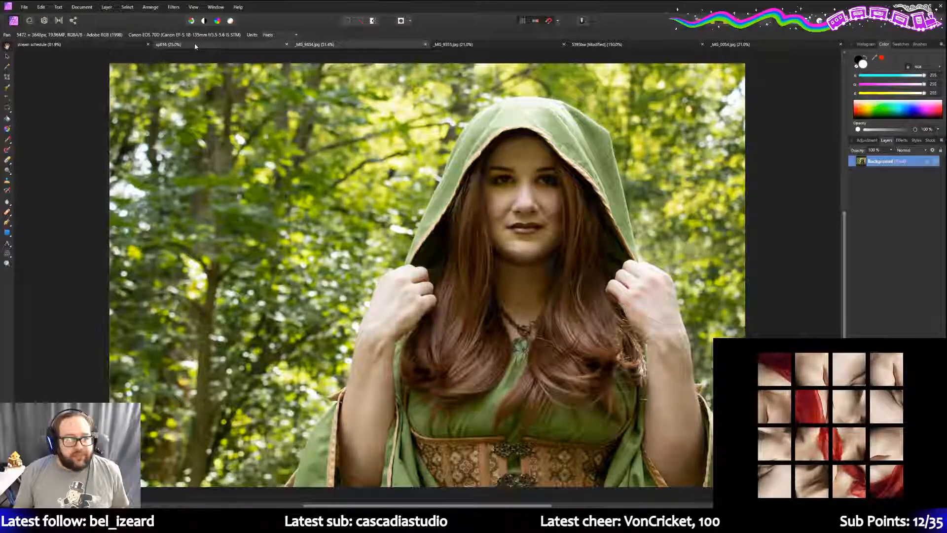
{"action": "left_click", "coordinate": [195, 45]}
{"action": "left_click", "coordinate": [596, 45]}
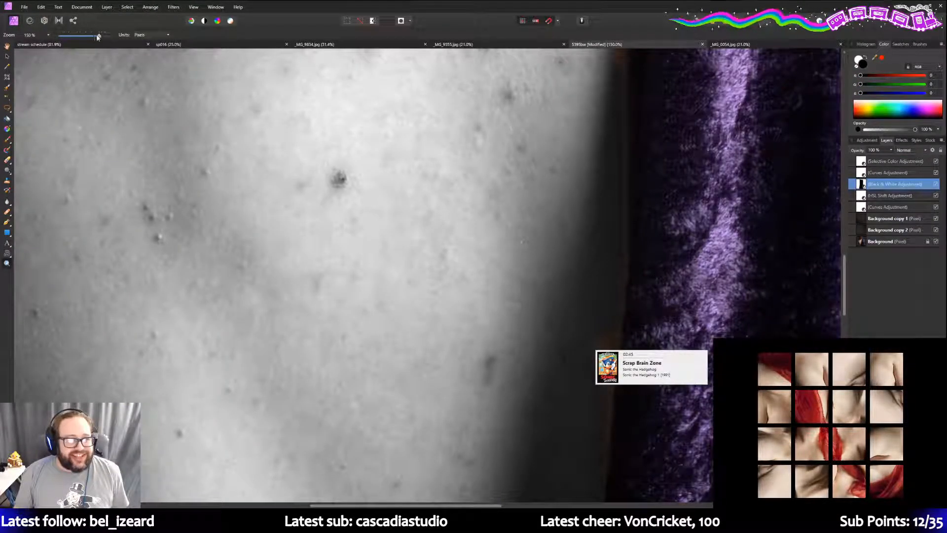
{"action": "key", "text": "b"}
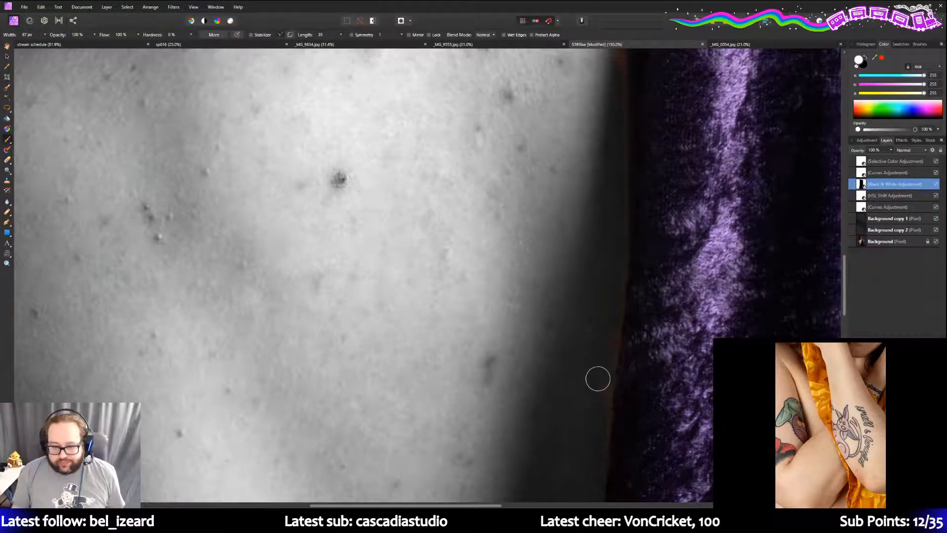
{"action": "scroll", "coordinate": [591, 330], "scroll_direction": "up", "scroll_amount": 10}
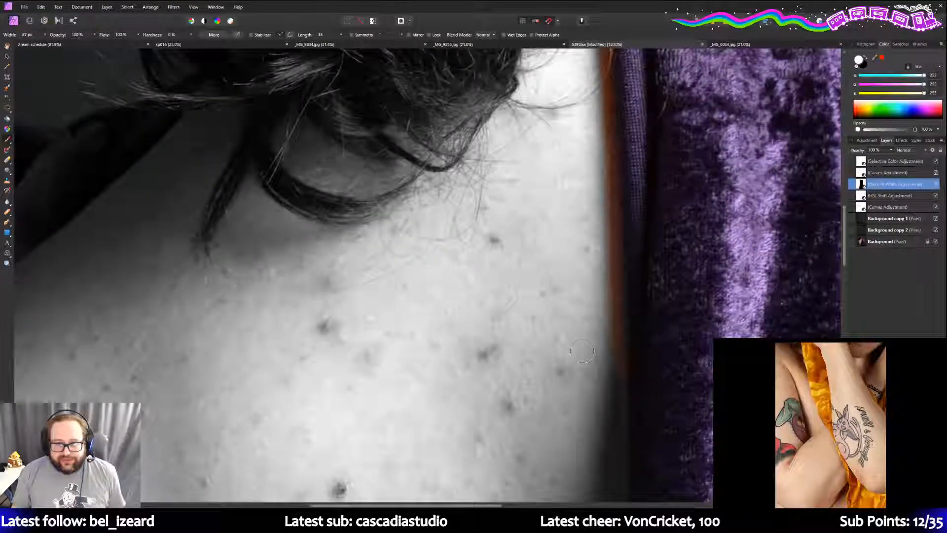
{"action": "scroll", "coordinate": [581, 350], "scroll_direction": "up", "scroll_amount": 2}
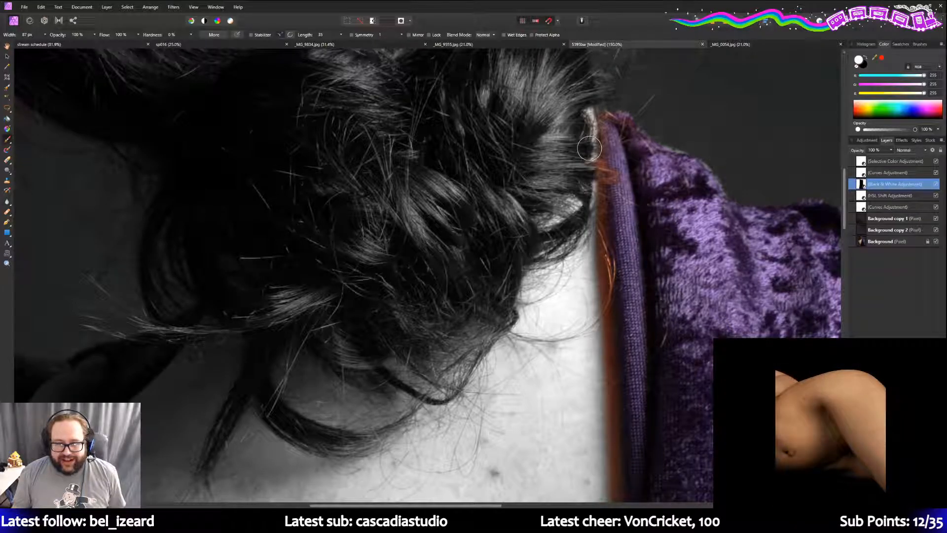
{"action": "left_click_drag", "start_coordinate": [589, 153], "coordinate": [603, 320]}
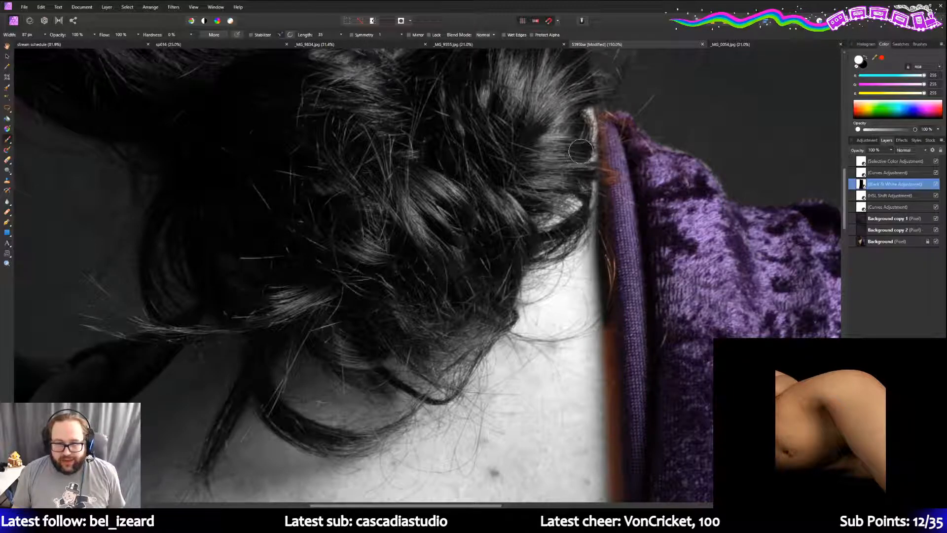
{"action": "scroll", "coordinate": [599, 292], "scroll_direction": "down", "scroll_amount": 1}
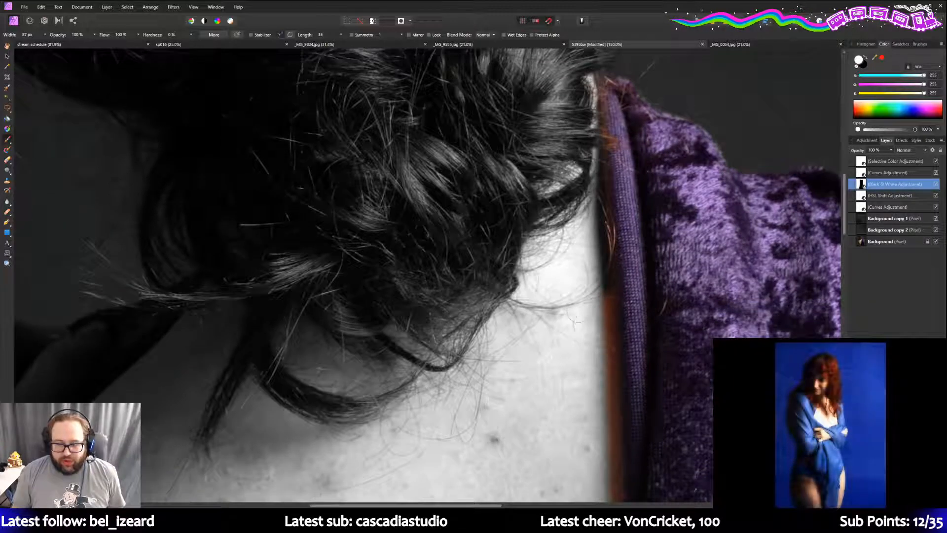
{"action": "left_click_drag", "start_coordinate": [598, 292], "coordinate": [604, 347]}
{"action": "scroll", "coordinate": [587, 341], "scroll_direction": "down", "scroll_amount": 1}
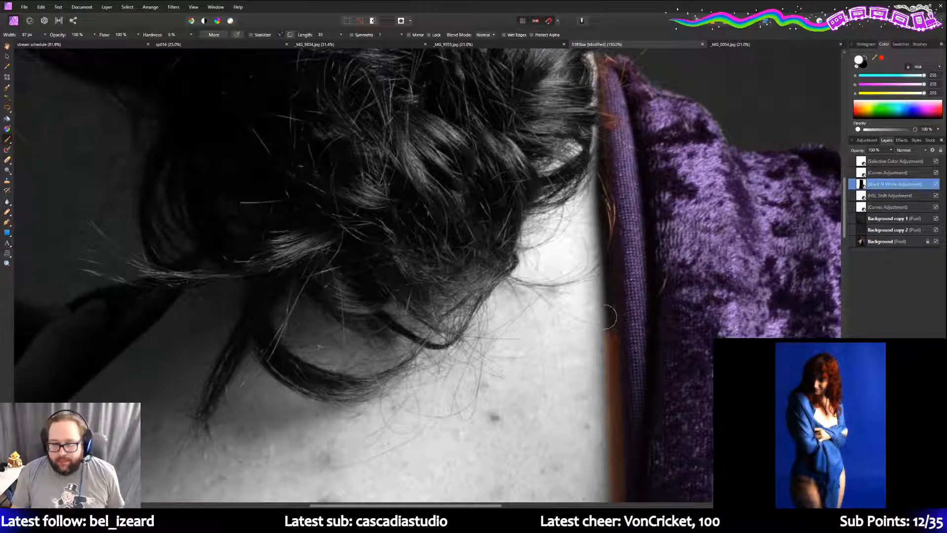
{"action": "left_click_drag", "start_coordinate": [608, 247], "coordinate": [609, 371]}
{"action": "scroll", "coordinate": [610, 371], "scroll_direction": "down", "scroll_amount": 2}
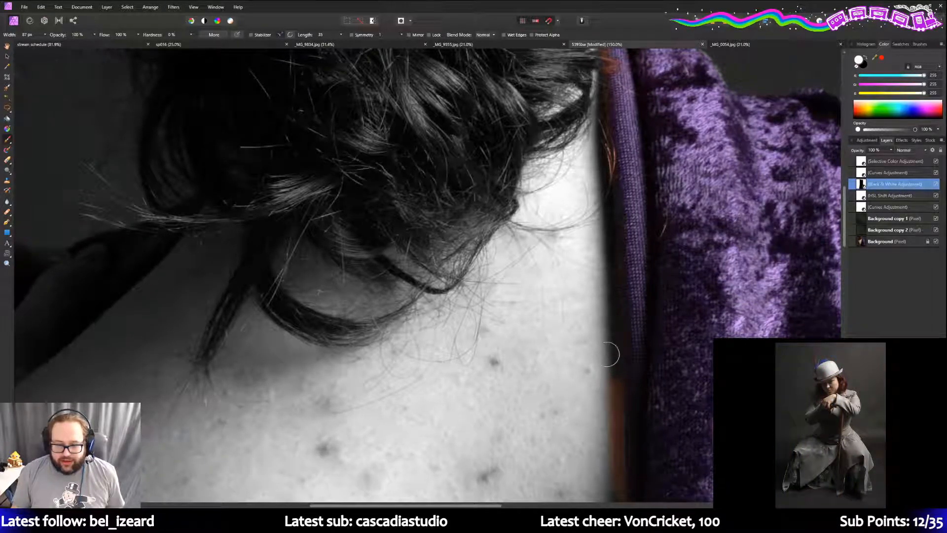
{"action": "scroll", "coordinate": [612, 355], "scroll_direction": "down", "scroll_amount": 2}
{"action": "mouse_move", "coordinate": [603, 320]}
{"action": "left_mouse_down"}
{"action": "mouse_move", "coordinate": [615, 345]}
{"action": "mouse_move", "coordinate": [615, 448]}
{"action": "left_mouse_up"}
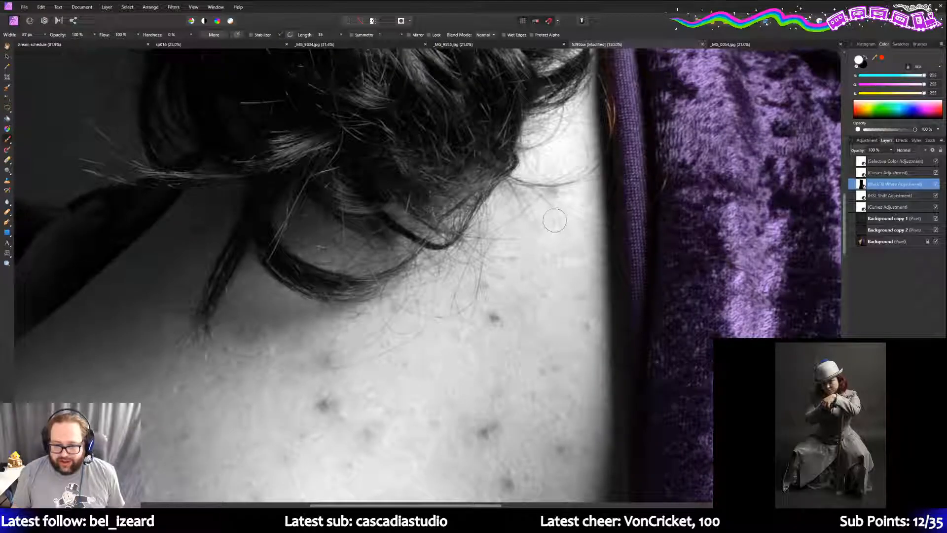
{"action": "scroll", "coordinate": [543, 219], "scroll_direction": "down", "scroll_amount": 4}
{"action": "scroll", "coordinate": [538, 218], "scroll_direction": "down", "scroll_amount": 3}
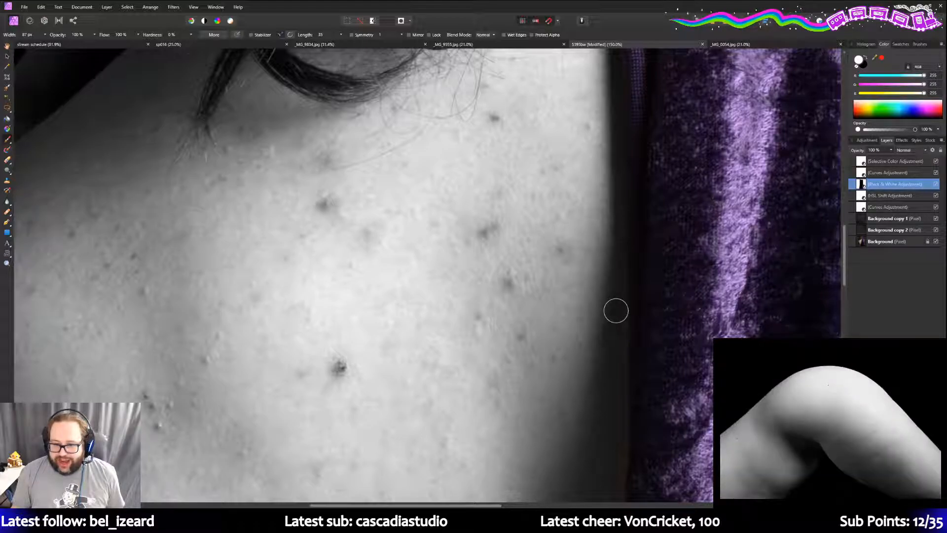
{"action": "scroll", "coordinate": [602, 264], "scroll_direction": "down", "scroll_amount": 1}
{"action": "scroll", "coordinate": [604, 260], "scroll_direction": "down", "scroll_amount": 2}
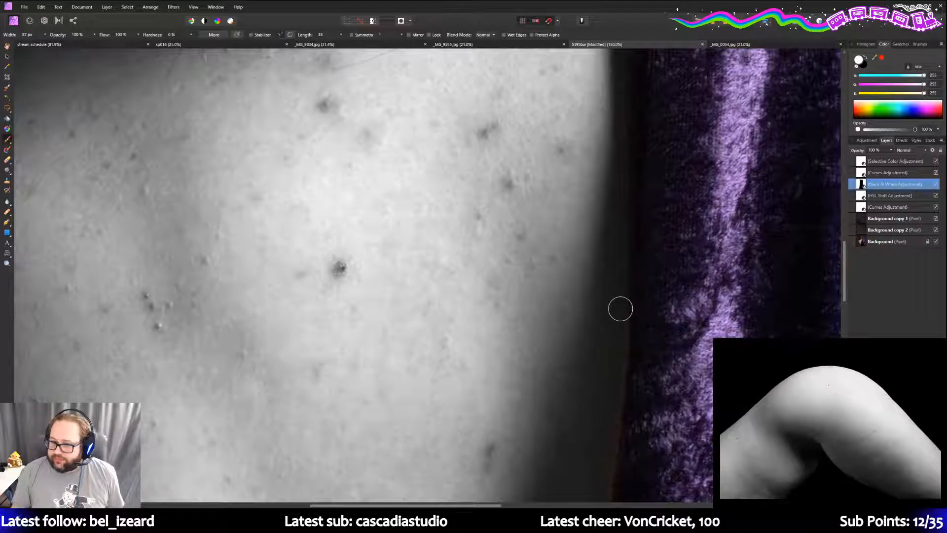
{"action": "scroll", "coordinate": [619, 295], "scroll_direction": "down", "scroll_amount": 2}
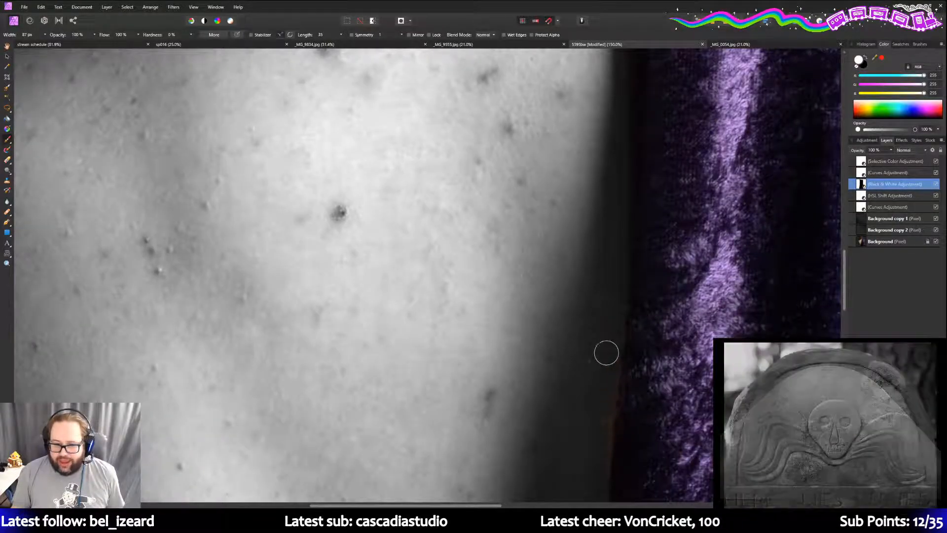
{"action": "scroll", "coordinate": [607, 342], "scroll_direction": "down", "scroll_amount": 2}
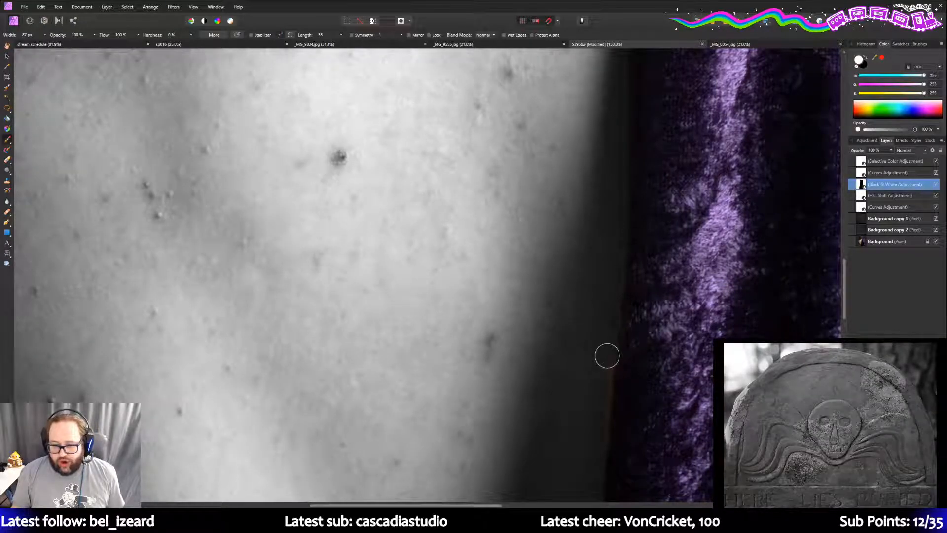
{"action": "scroll", "coordinate": [589, 308], "scroll_direction": "down", "scroll_amount": 2}
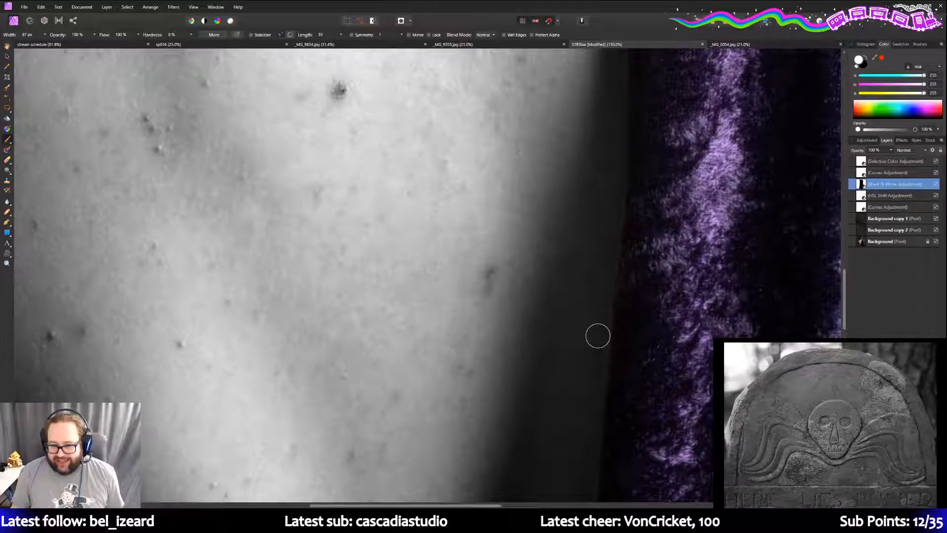
{"action": "scroll", "coordinate": [592, 328], "scroll_direction": "down", "scroll_amount": 2}
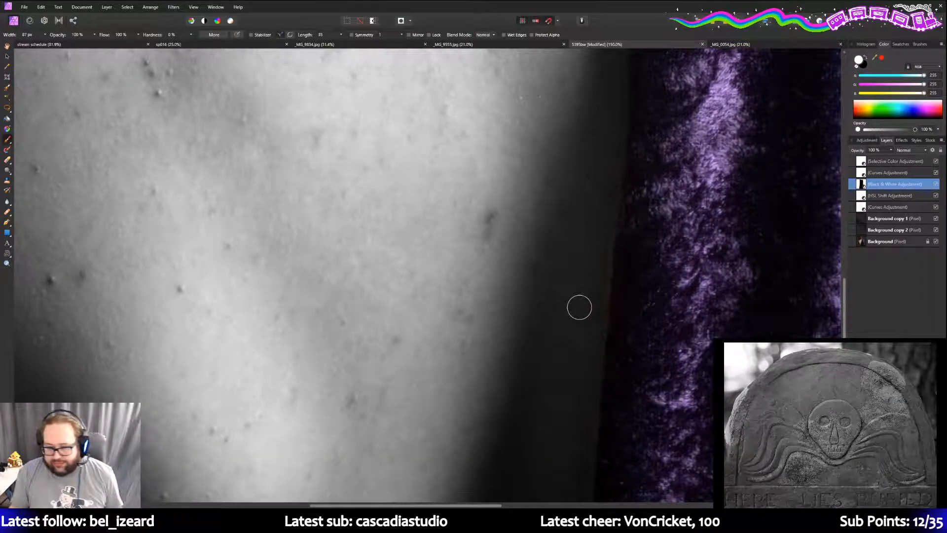
{"action": "scroll", "coordinate": [587, 372], "scroll_direction": "down", "scroll_amount": 2}
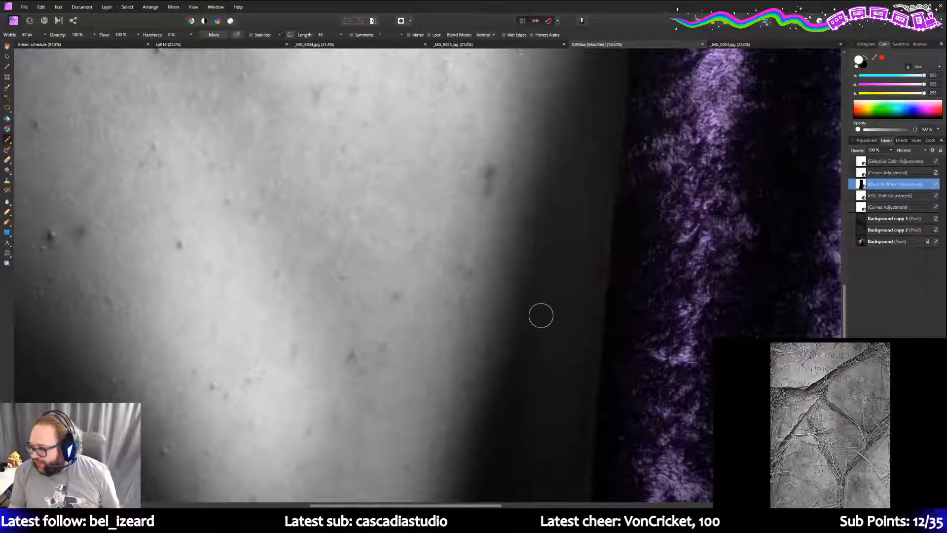
{"action": "scroll", "coordinate": [542, 318], "scroll_direction": "down", "scroll_amount": 1}
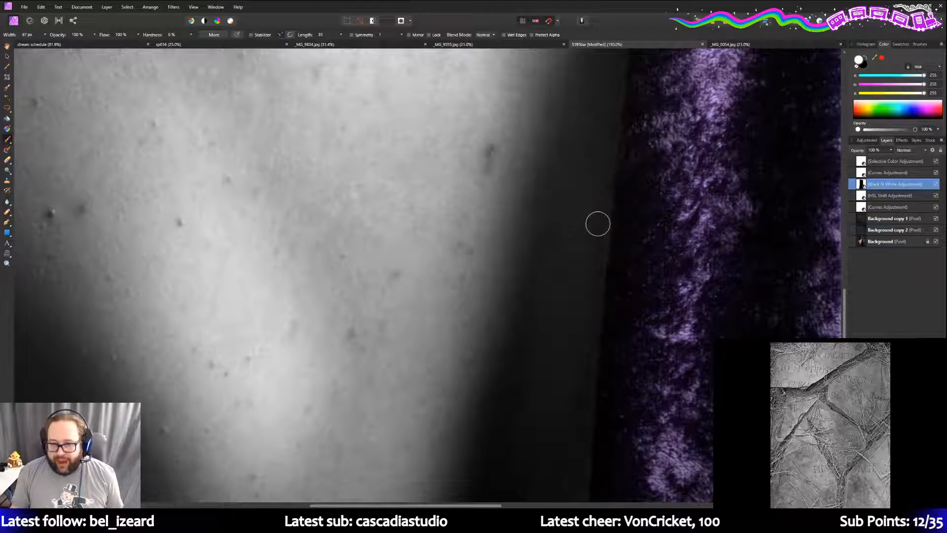
{"action": "scroll", "coordinate": [548, 263], "scroll_direction": "down", "scroll_amount": 3}
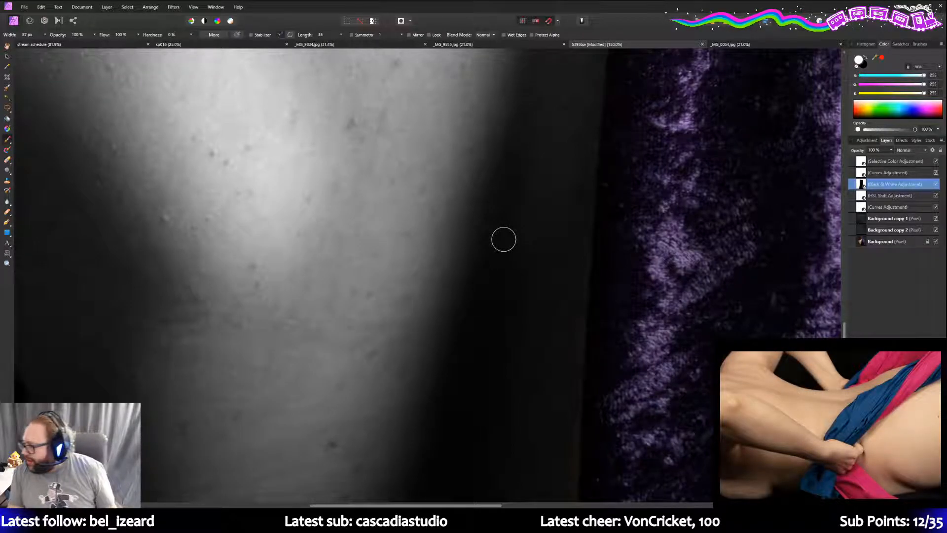
{"action": "scroll", "coordinate": [552, 249], "scroll_direction": "down", "scroll_amount": 3}
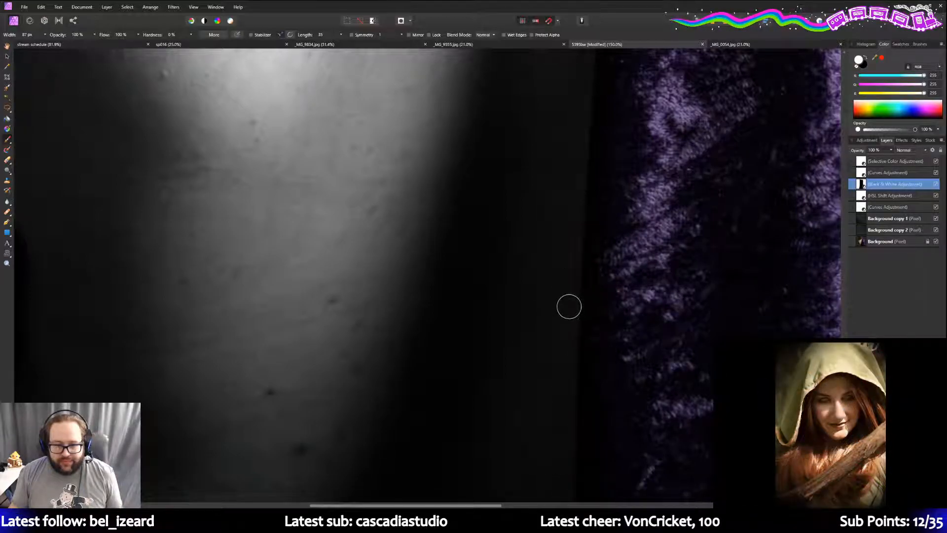
{"action": "scroll", "coordinate": [539, 296], "scroll_direction": "up", "scroll_amount": 10}
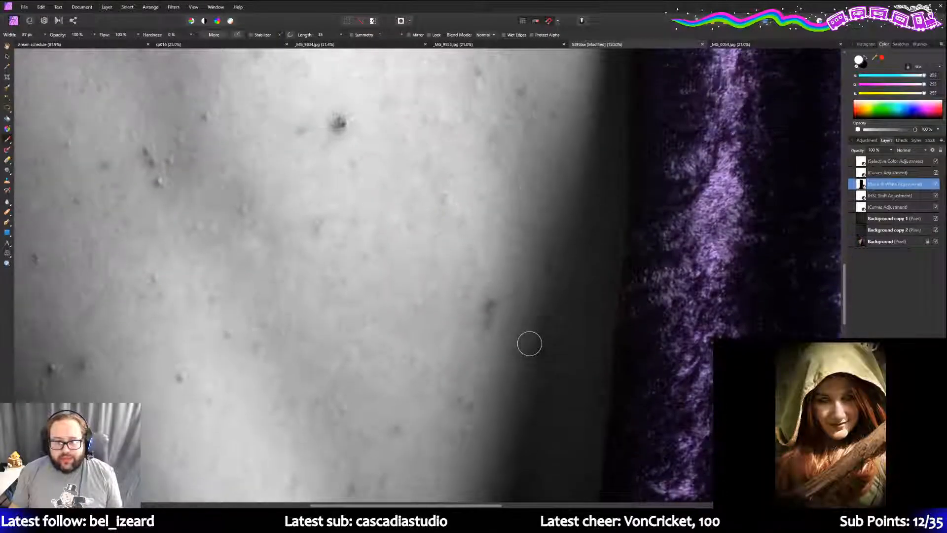
{"action": "scroll", "coordinate": [529, 344], "scroll_direction": "up", "scroll_amount": 6}
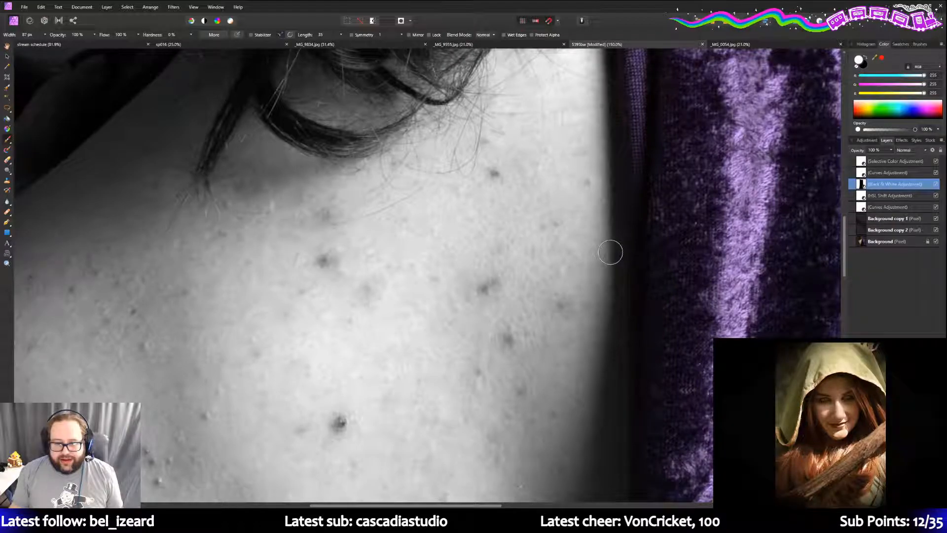
{"action": "scroll", "coordinate": [600, 304], "scroll_direction": "up", "scroll_amount": 5}
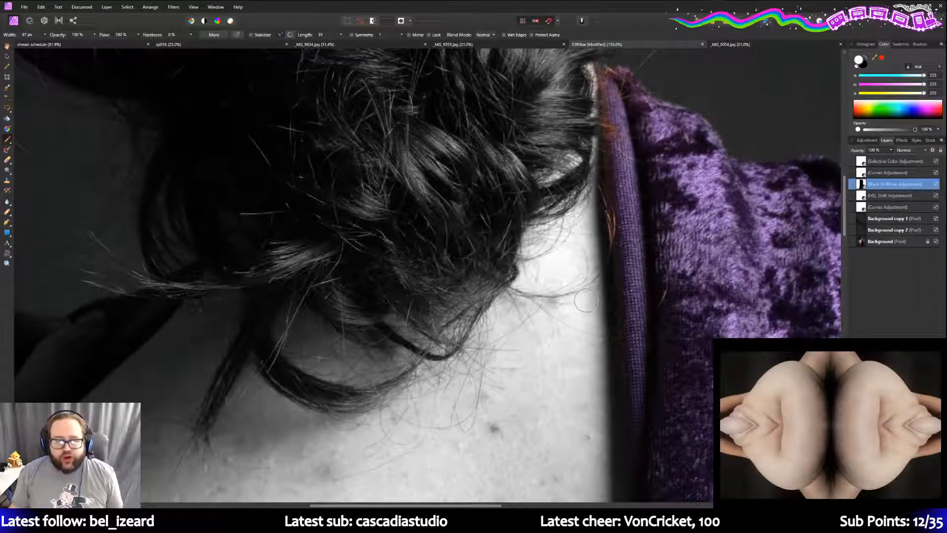
{"action": "scroll", "coordinate": [586, 301], "scroll_direction": "up", "scroll_amount": 2}
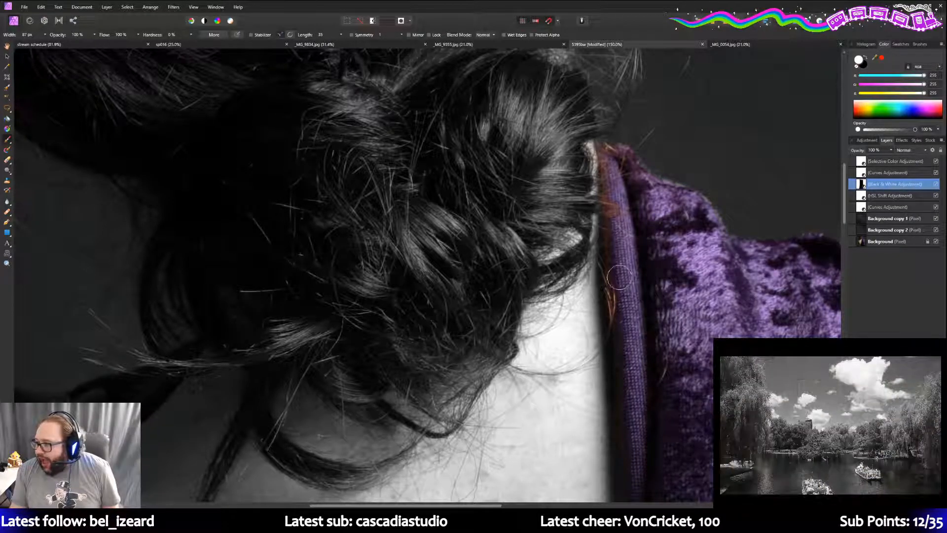
{"action": "scroll", "coordinate": [617, 275], "scroll_direction": "down", "scroll_amount": 2}
{"action": "scroll", "coordinate": [607, 270], "scroll_direction": "down", "scroll_amount": 2}
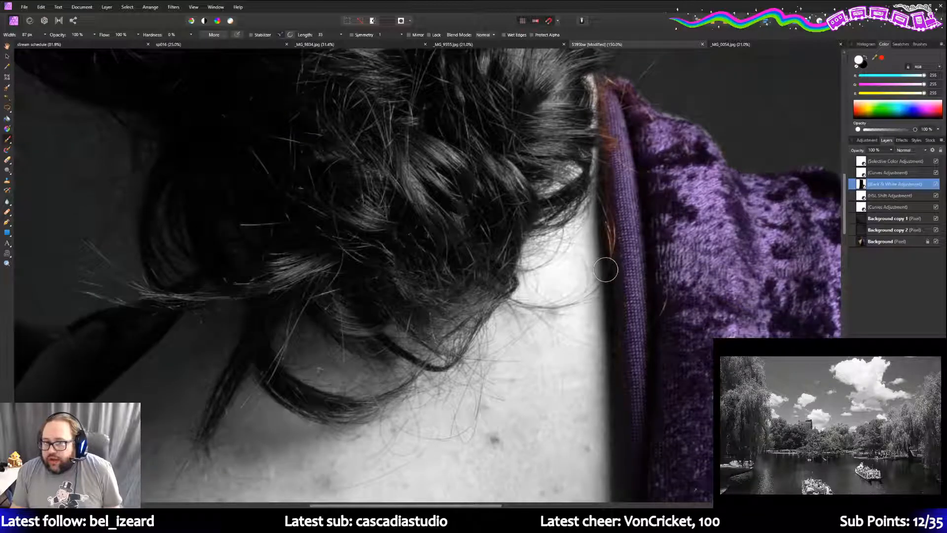
{"action": "scroll", "coordinate": [606, 269], "scroll_direction": "down", "scroll_amount": 2}
{"action": "left_click_drag", "start_coordinate": [491, 505], "coordinate": [529, 506]}
{"action": "scroll", "coordinate": [482, 335], "scroll_direction": "down", "scroll_amount": 4}
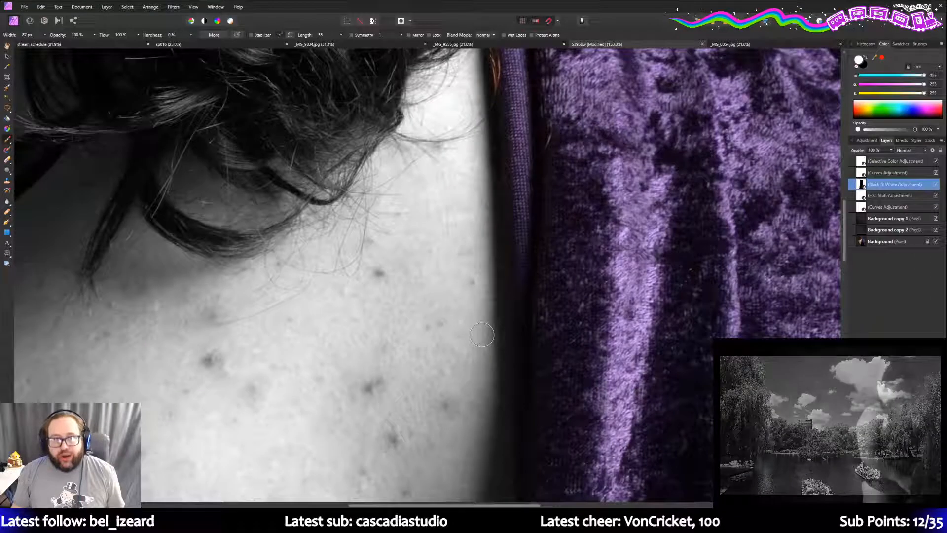
{"action": "scroll", "coordinate": [482, 335], "scroll_direction": "up", "scroll_amount": 4}
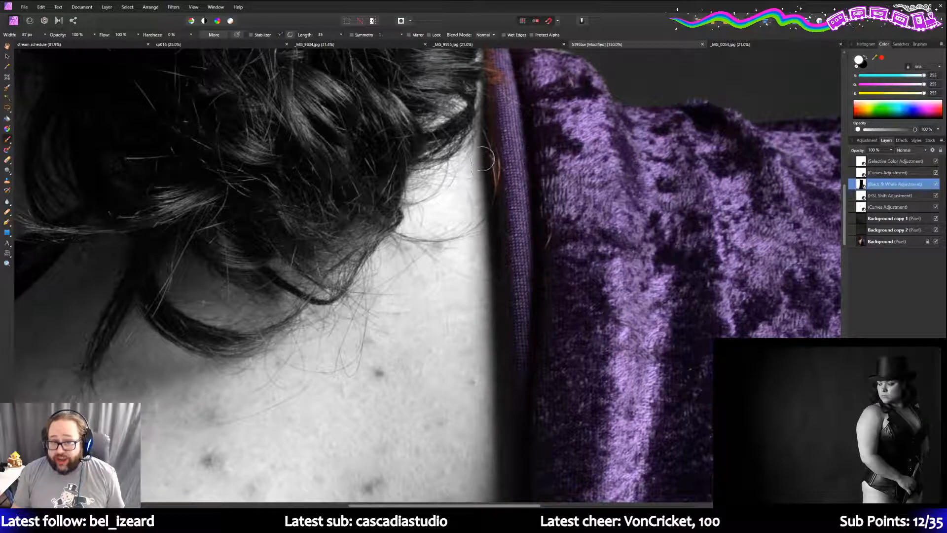
{"action": "scroll", "coordinate": [452, 222], "scroll_direction": "up", "scroll_amount": 2}
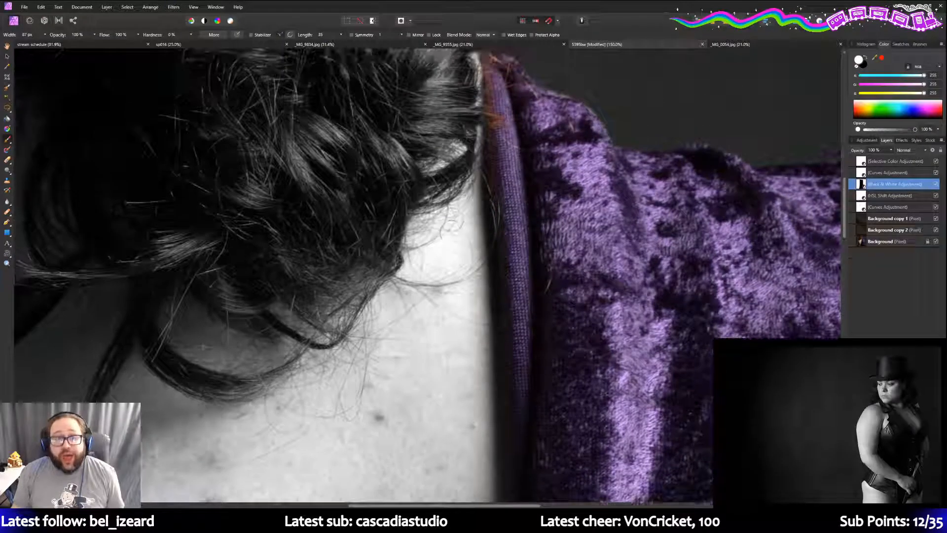
{"action": "scroll", "coordinate": [461, 156], "scroll_direction": "up", "scroll_amount": 2}
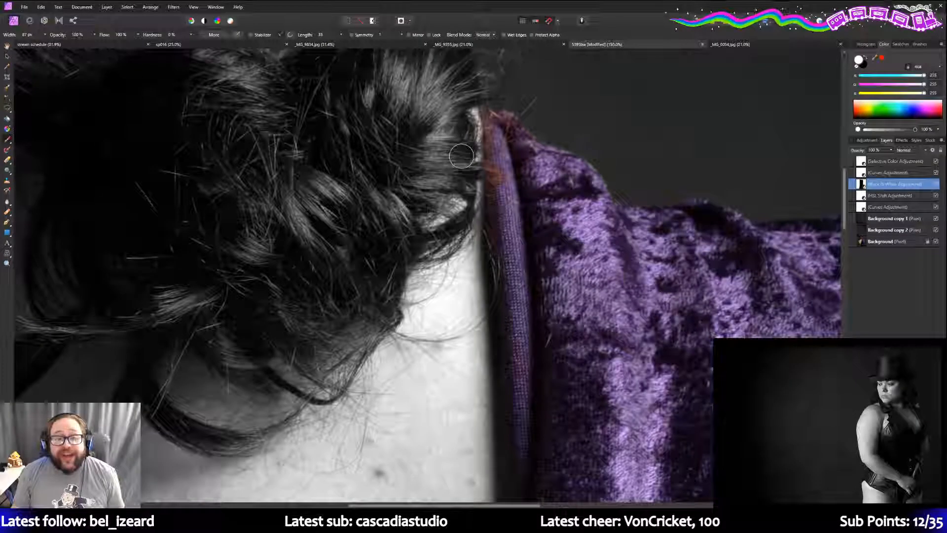
{"action": "scroll", "coordinate": [461, 156], "scroll_direction": "down", "scroll_amount": 14}
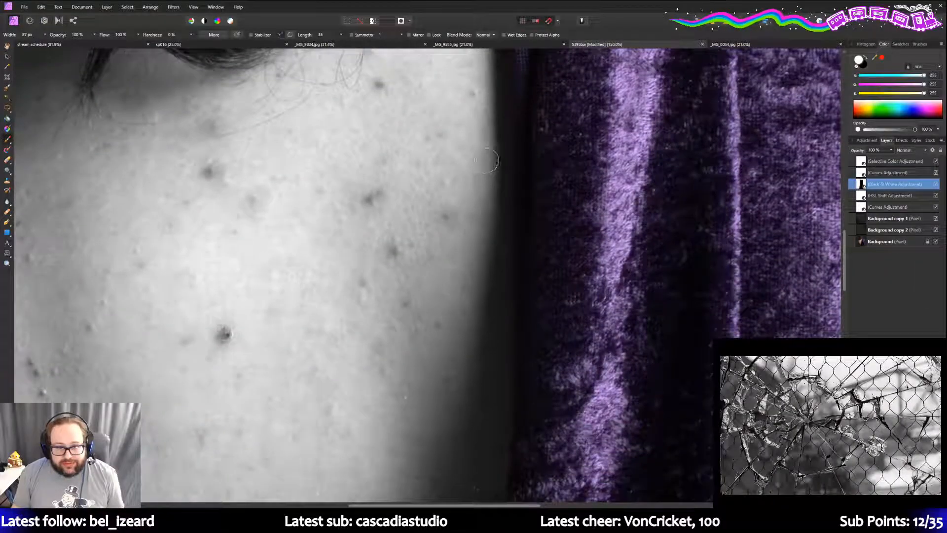
{"action": "scroll", "coordinate": [494, 286], "scroll_direction": "down", "scroll_amount": 3}
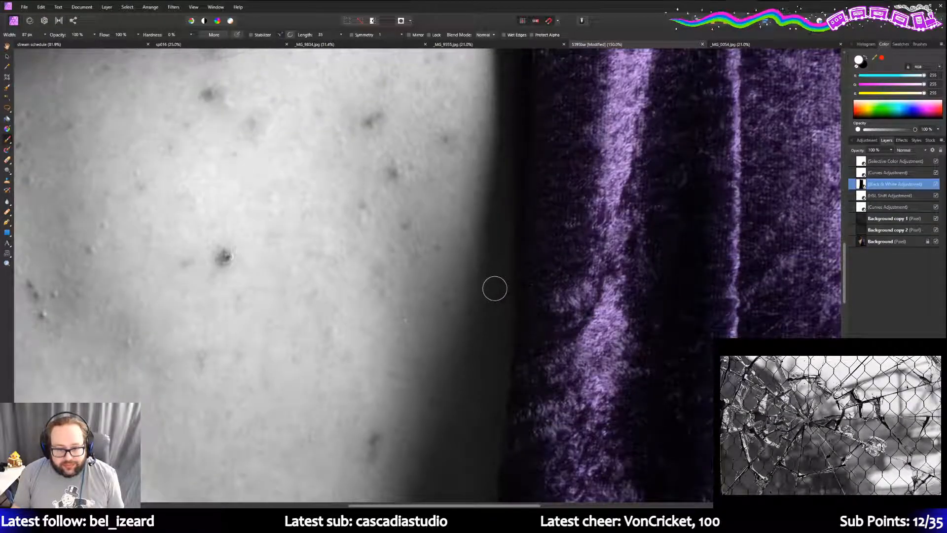
{"action": "scroll", "coordinate": [494, 286], "scroll_direction": "down", "scroll_amount": 1}
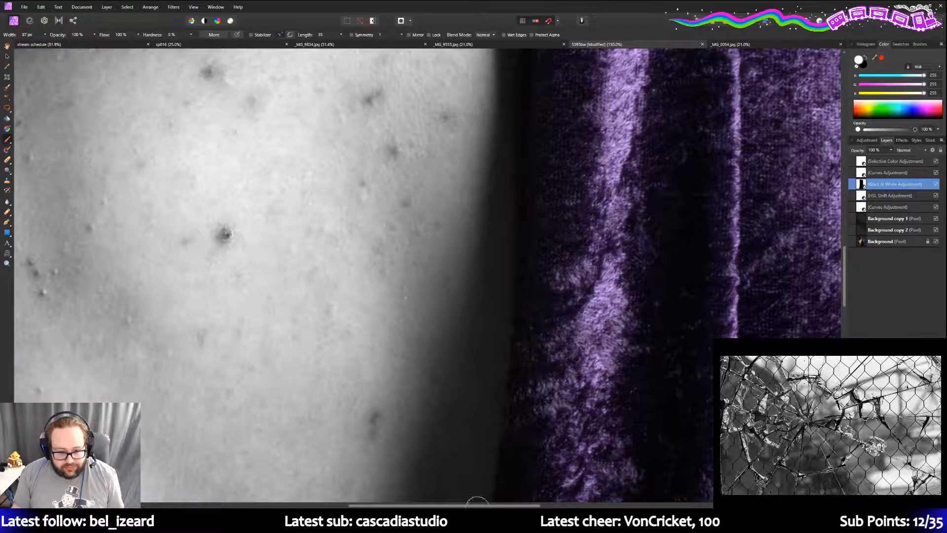
{"action": "scroll", "coordinate": [455, 286], "scroll_direction": "down", "scroll_amount": 5}
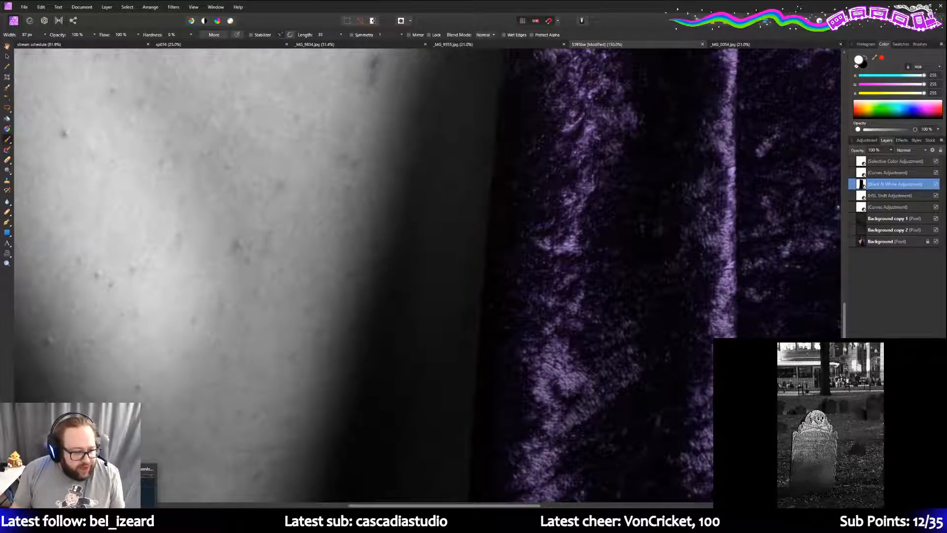
{"action": "key", "text": "alt+Tab"}
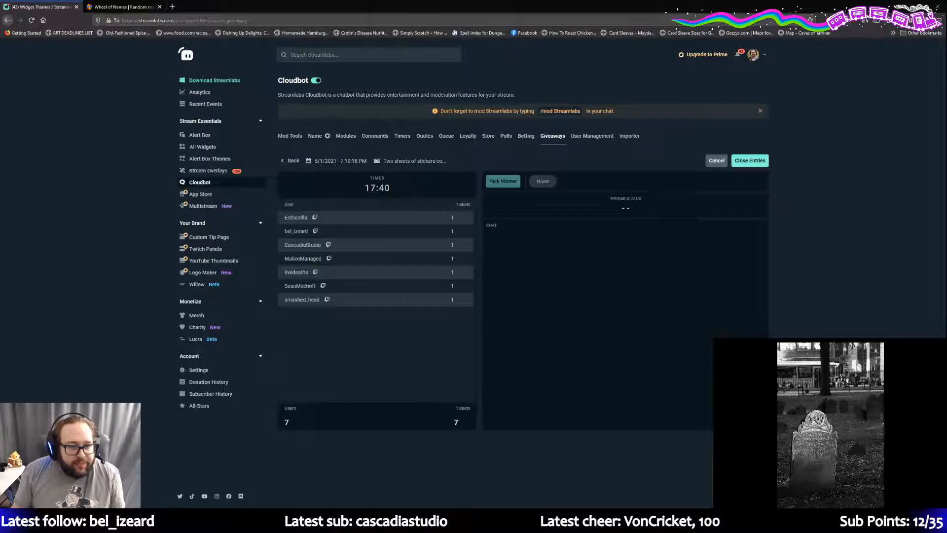
{"action": "key", "text": "alt+Tab"}
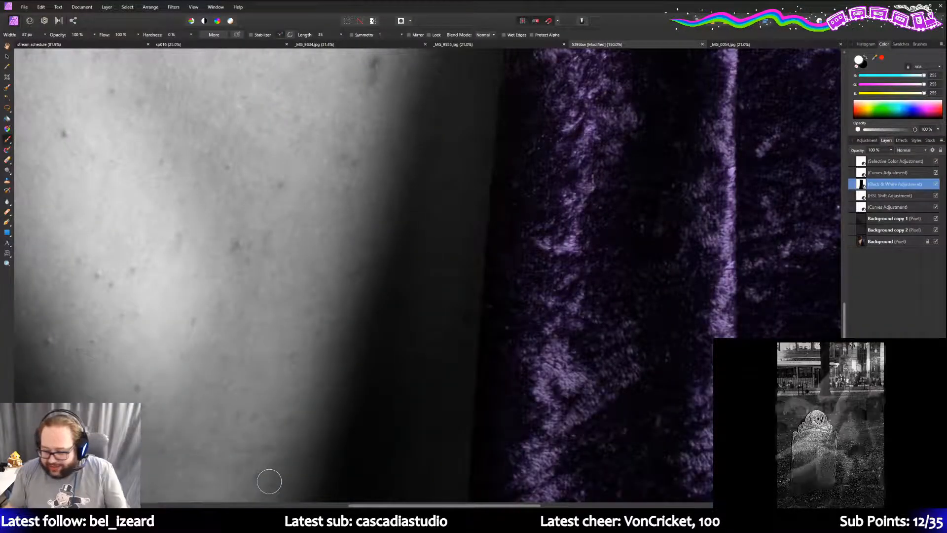
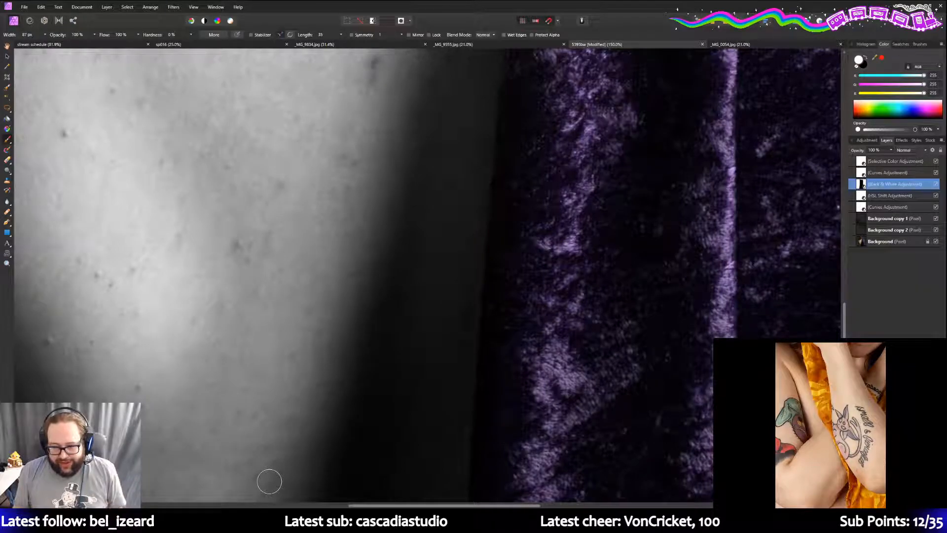
- Zoom out until the whole black-and-white back portrait with its purple velvet drape fits the window
{"action": "scroll", "coordinate": [467, 251], "scroll_direction": "up", "scroll_amount": 2}
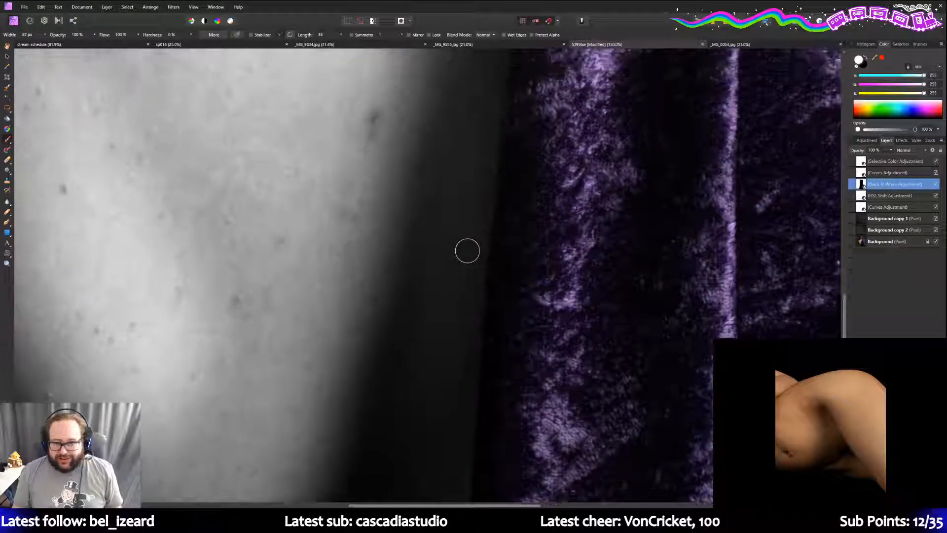
{"action": "scroll", "coordinate": [467, 251], "scroll_direction": "up", "scroll_amount": 7}
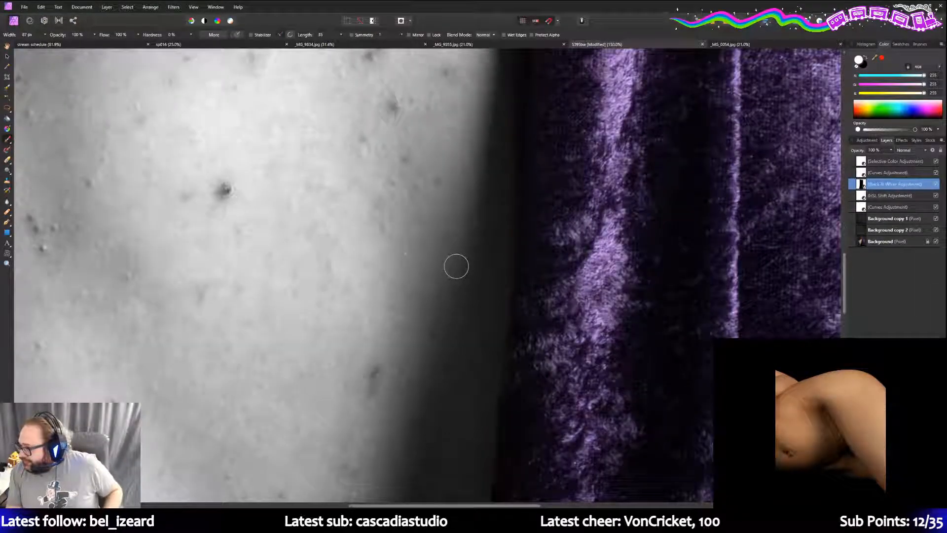
{"action": "scroll", "coordinate": [457, 266], "scroll_direction": "up", "scroll_amount": 2}
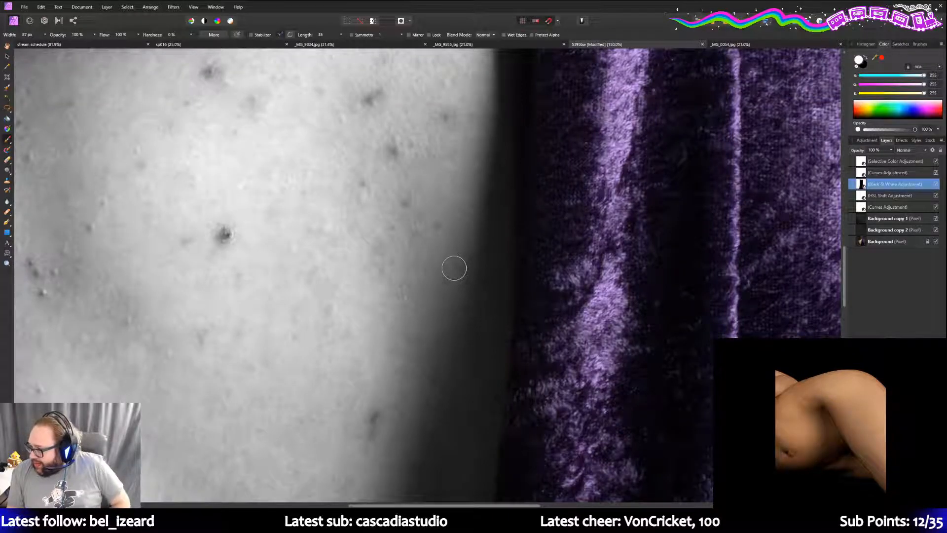
{"action": "scroll", "coordinate": [449, 278], "scroll_direction": "up", "scroll_amount": 1}
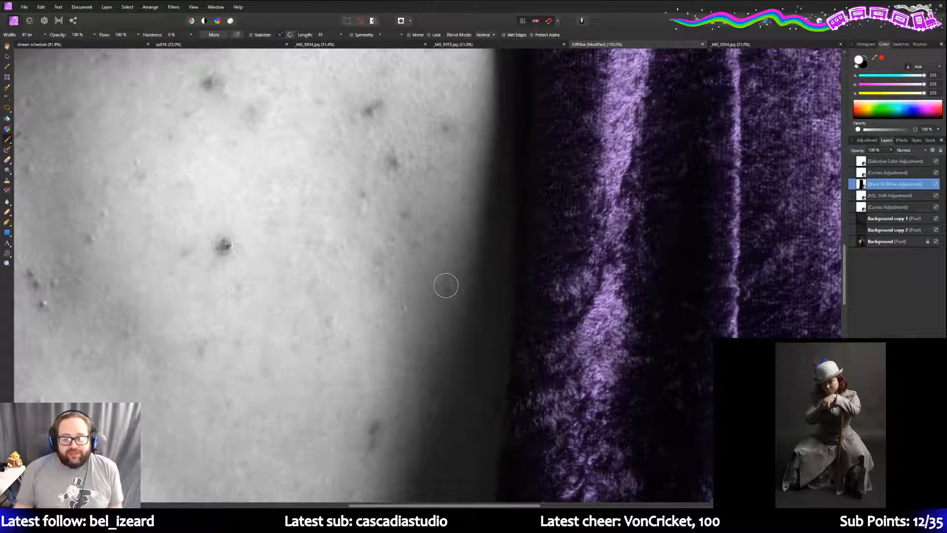
{"action": "scroll", "coordinate": [446, 285], "scroll_direction": "down", "scroll_amount": 6}
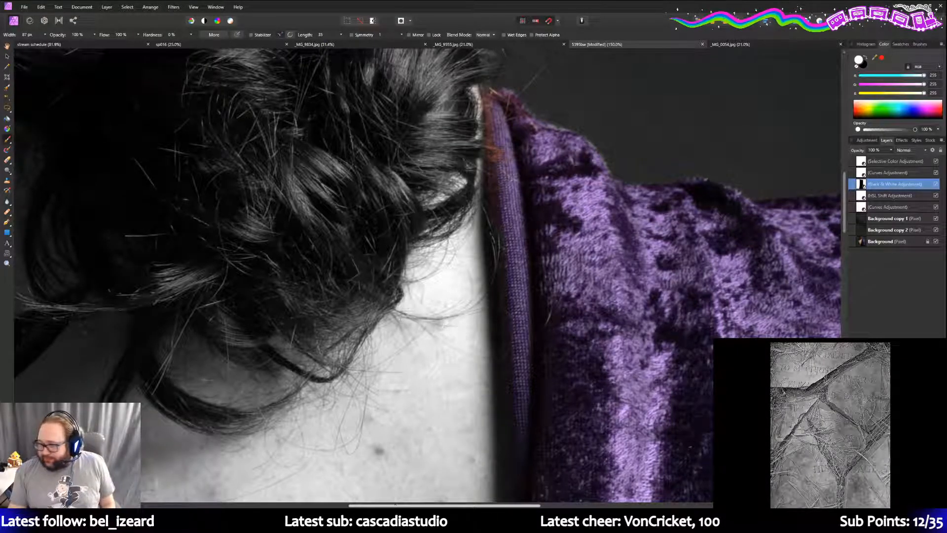
{"action": "left_click_drag", "start_coordinate": [396, 506], "coordinate": [430, 506]}
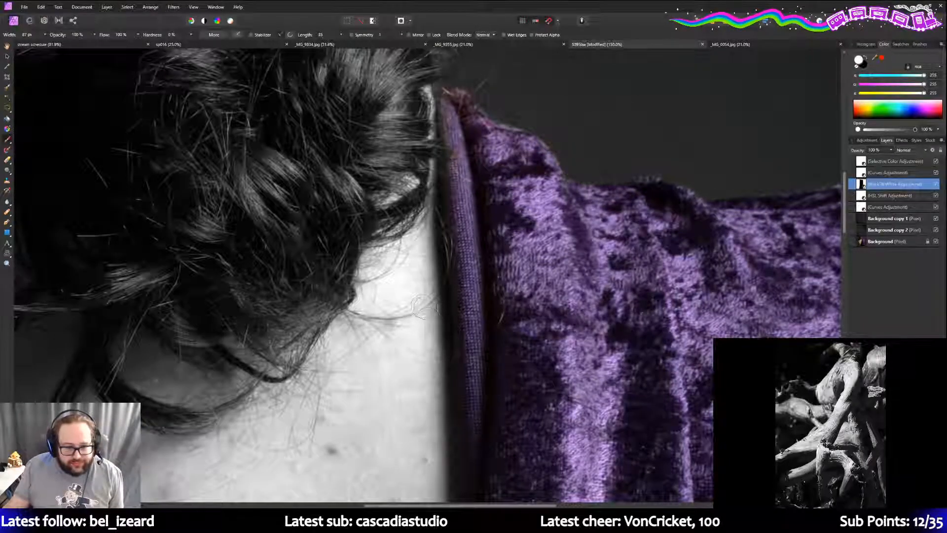
{"action": "scroll", "coordinate": [492, 258], "scroll_direction": "down", "scroll_amount": 2}
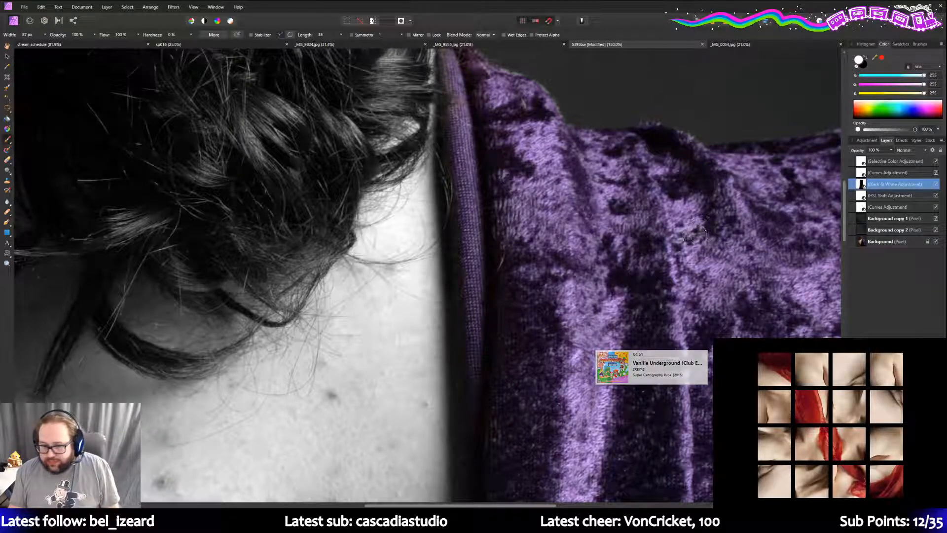
{"action": "scroll", "coordinate": [617, 223], "scroll_direction": "down", "scroll_amount": 1}
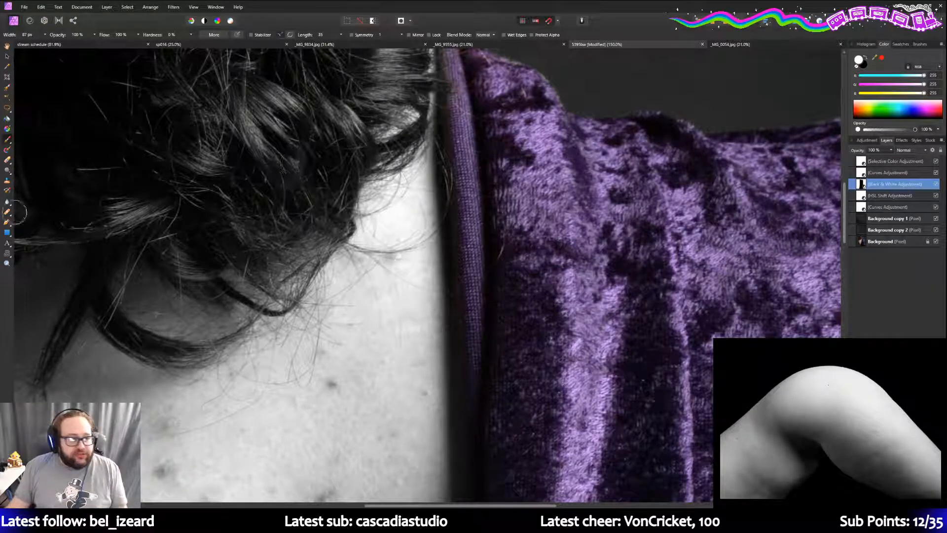
{"action": "left_click", "coordinate": [11, 264]}
{"action": "left_click_drag", "start_coordinate": [98, 36], "coordinate": [62, 35]}
{"action": "scroll", "coordinate": [251, 188], "scroll_direction": "down", "scroll_amount": 2}
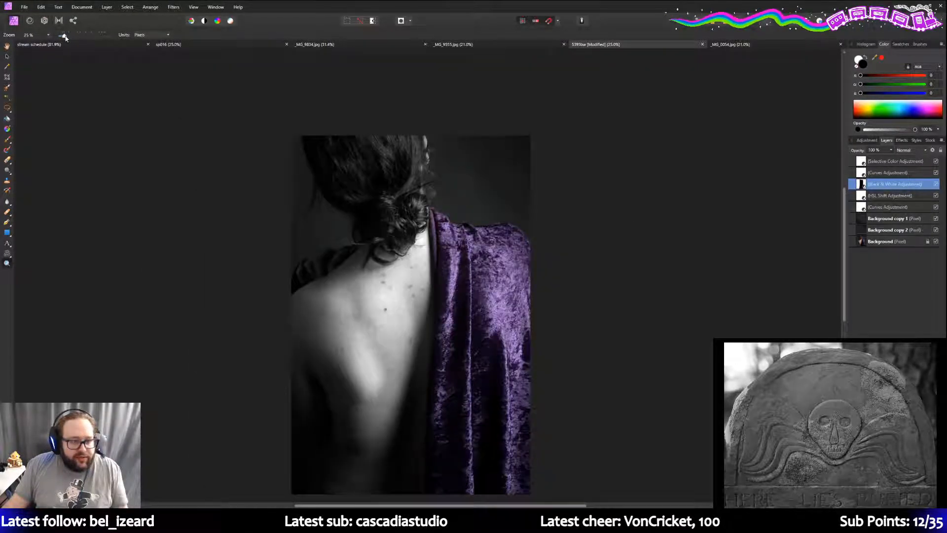
- Open the File menu to reach Save As for the black-and-white edit
{"action": "scroll", "coordinate": [104, 140], "scroll_direction": "down", "scroll_amount": 2}
{"action": "scroll", "coordinate": [103, 140], "scroll_direction": "up", "scroll_amount": 1}
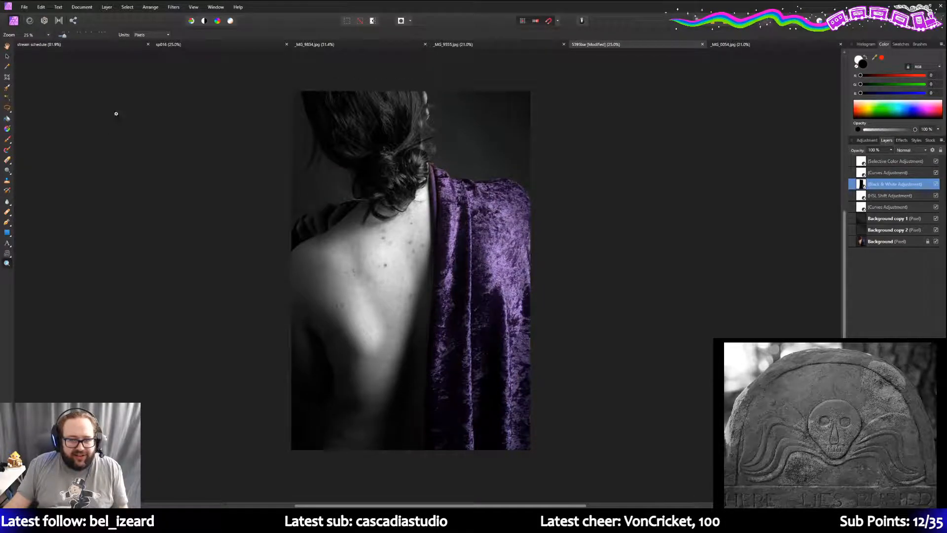
{"action": "left_click", "coordinate": [24, 7]}
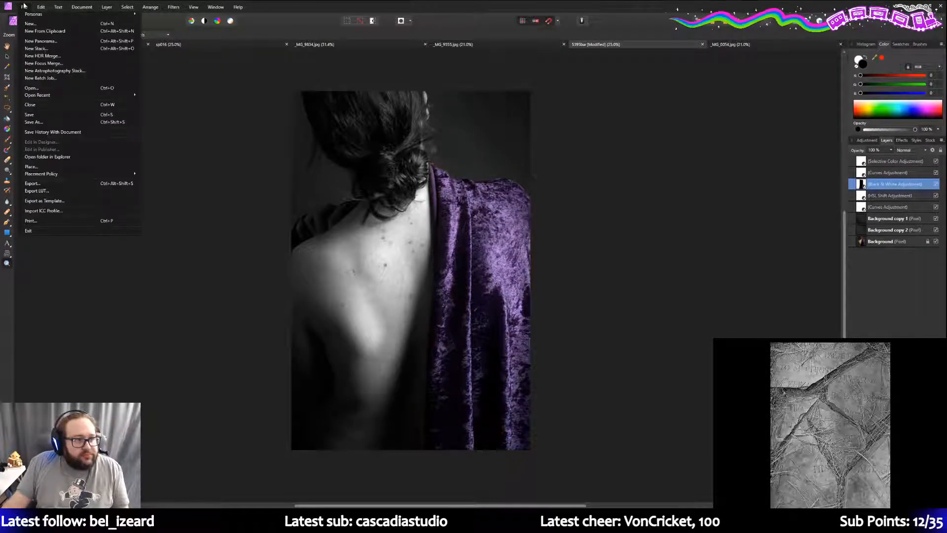
- Save the edit as '5395 selective' in place of the 'bw' name, then switch to the browser
{"action": "left_click", "coordinate": [36, 127]}
{"action": "left_click", "coordinate": [69, 228]}
{"action": "key", "text": "BackSpace"}
{"action": "key", "text": "BackSpace"}
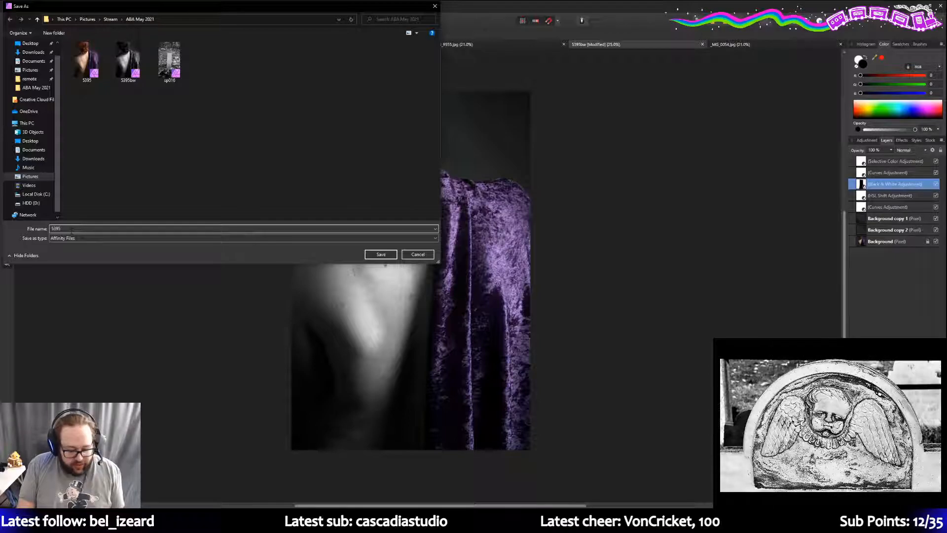
{"action": "type", "text": "selective"}
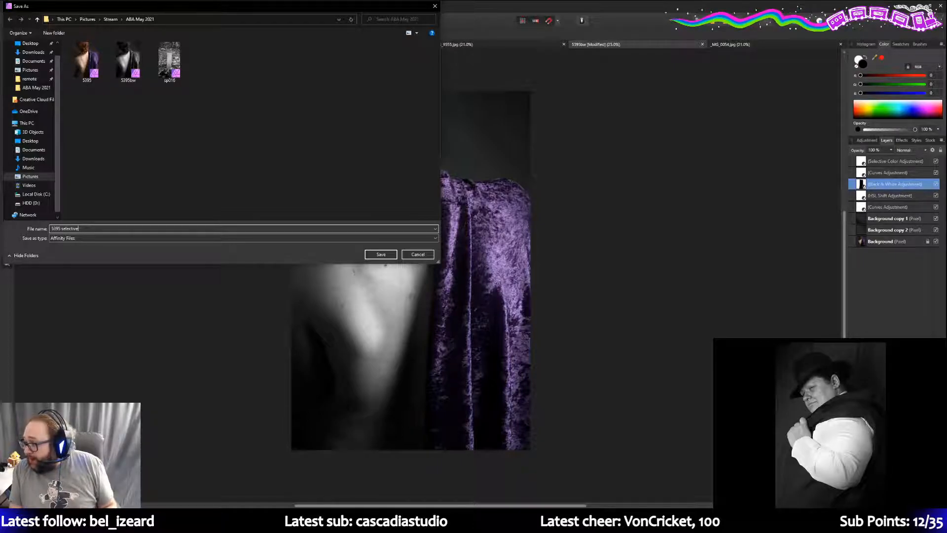
{"action": "key", "text": "Return"}
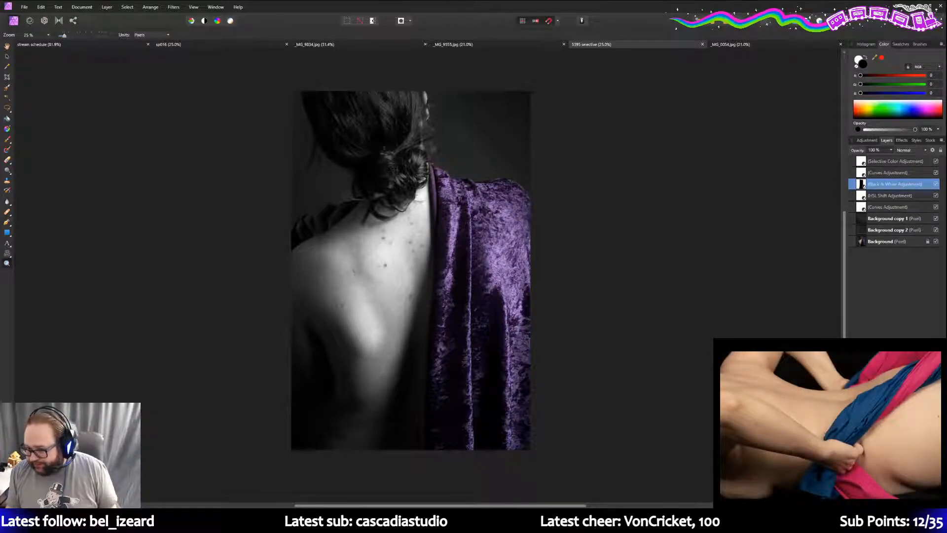
{"action": "key", "text": "alt+Tab"}
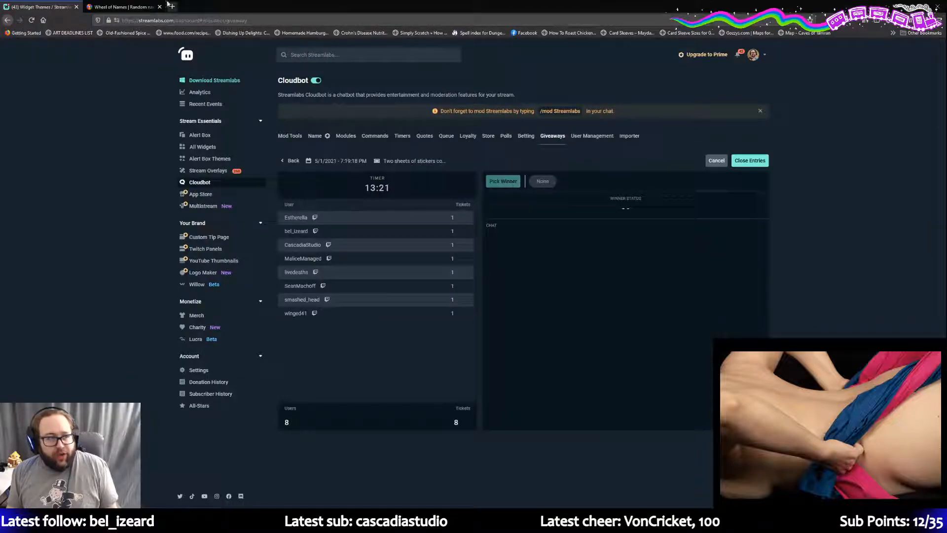
- Open and close an empty Firefox tab, then go back to Affinity Photo
{"action": "left_click", "coordinate": [172, 6]}
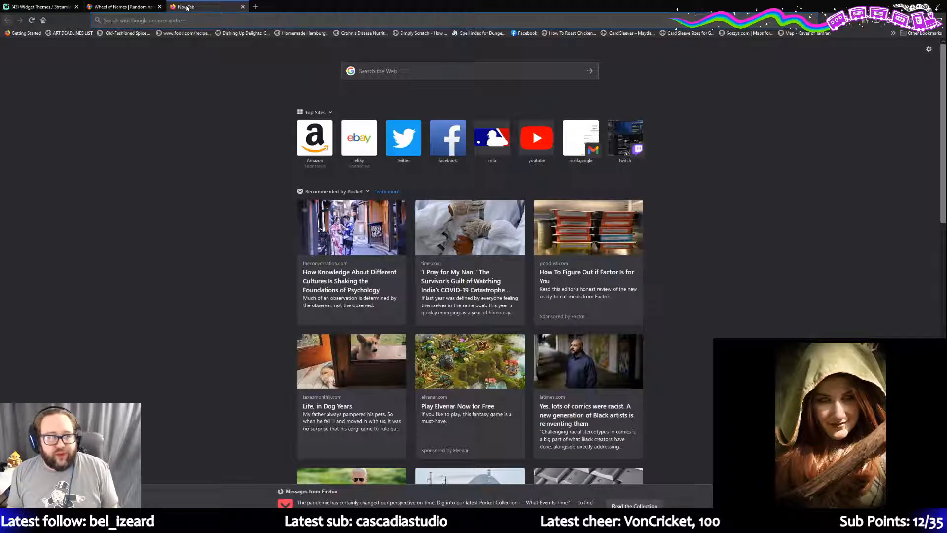
{"action": "key", "text": "ctrl+w"}
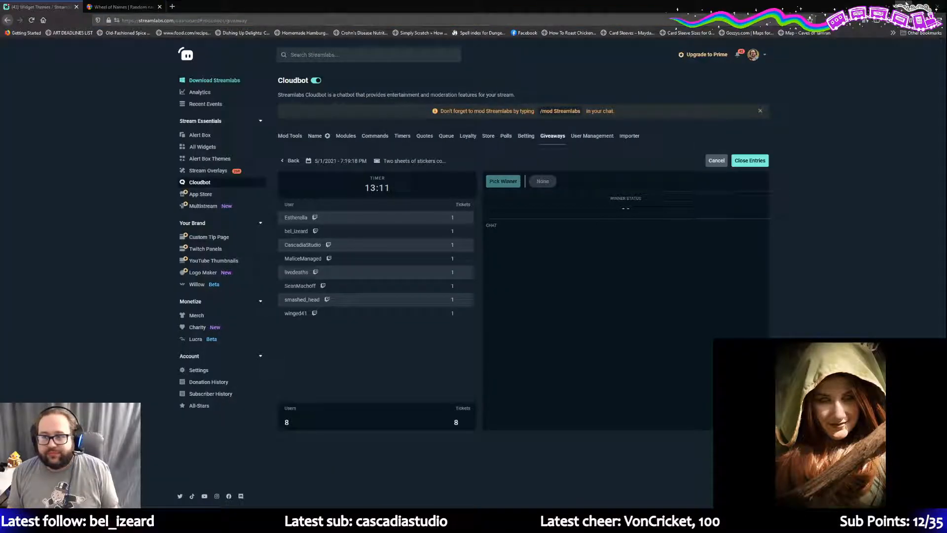
{"action": "key", "text": "alt+Tab"}
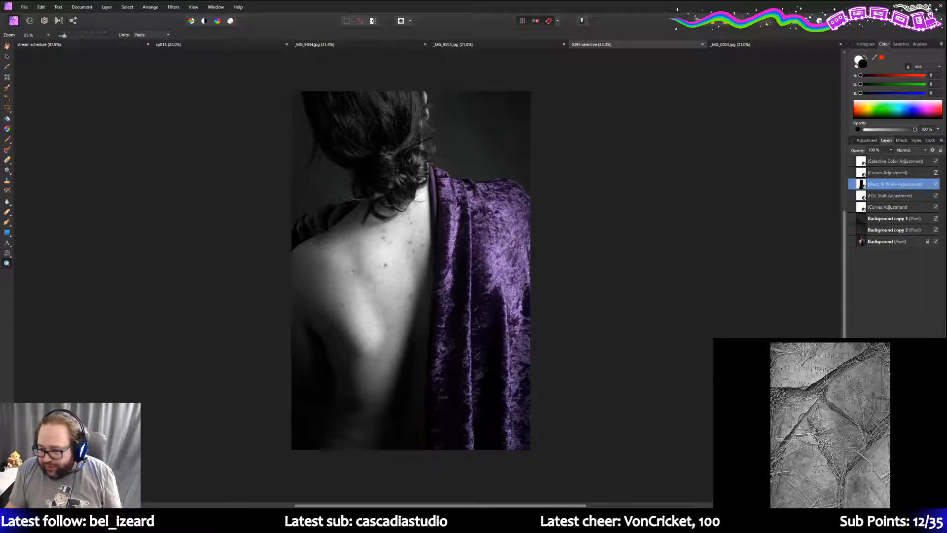
- Flip between windows, show the desktop, then maximize the Firefox window with the 4×4 tiled photo
{"action": "key", "text": "alt+Tab"}
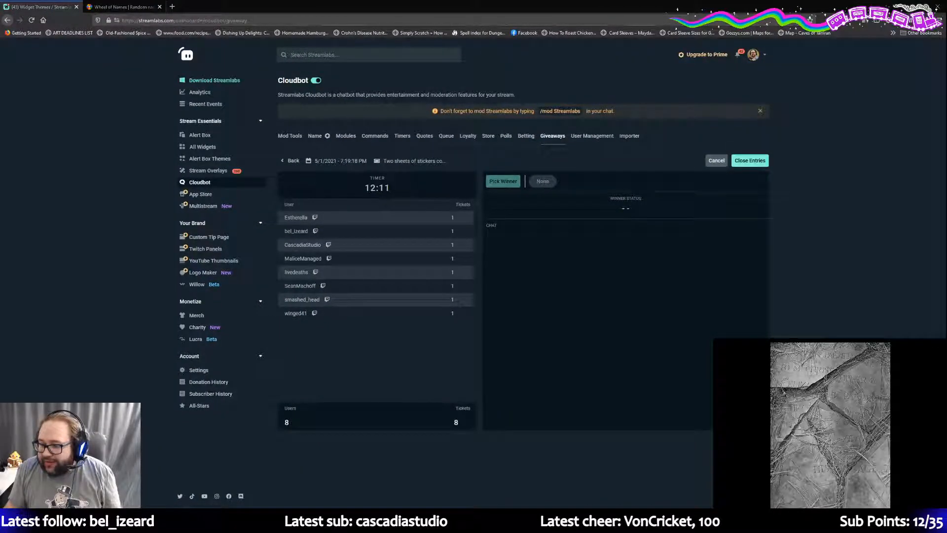
{"action": "key", "text": "alt+Tab"}
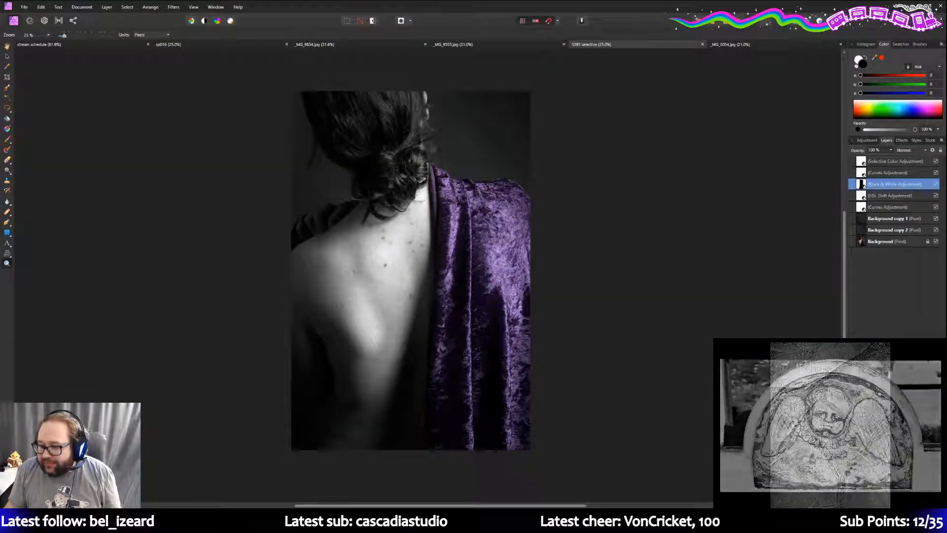
{"action": "key", "text": "alt+Tab"}
{"action": "key", "text": "super+d"}
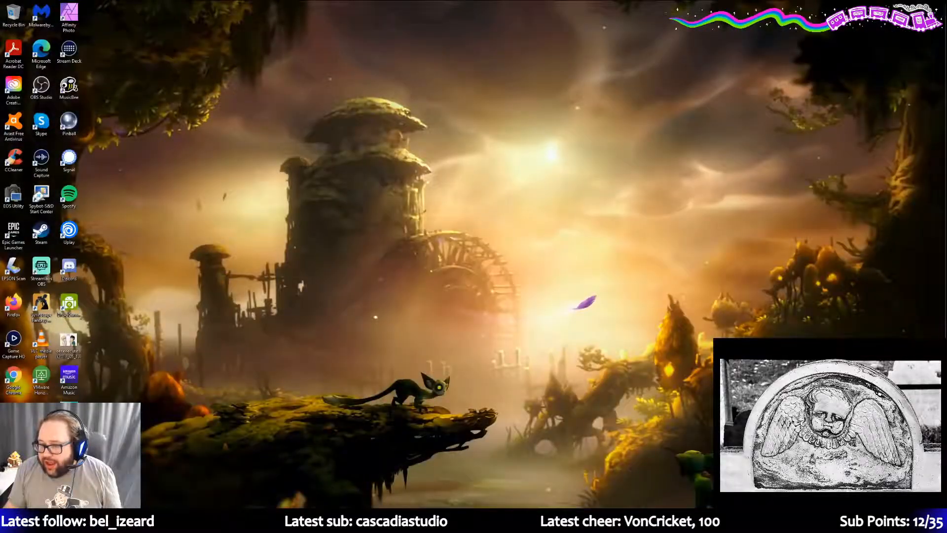
{"action": "key", "text": "alt+Tab"}
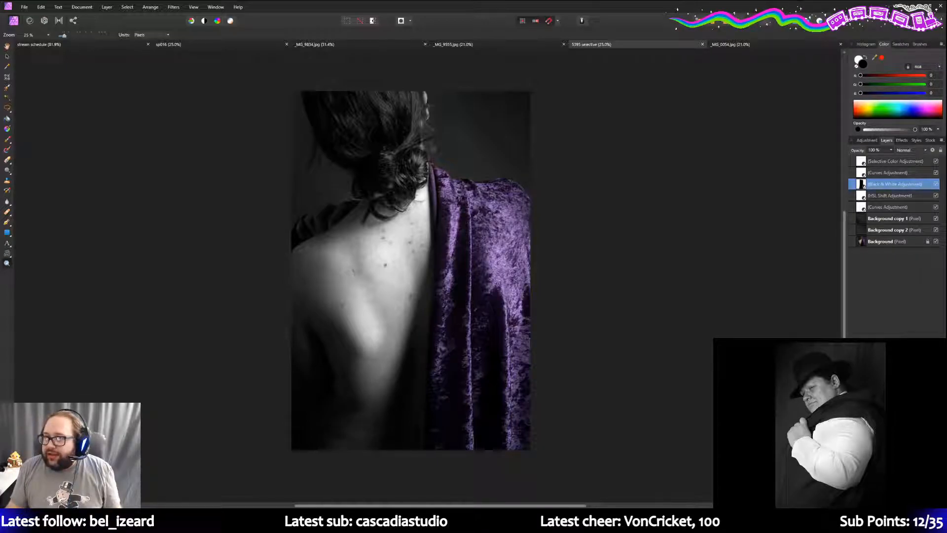
{"action": "left_click_drag", "start_coordinate": [946, 60], "coordinate": [380, 4]}
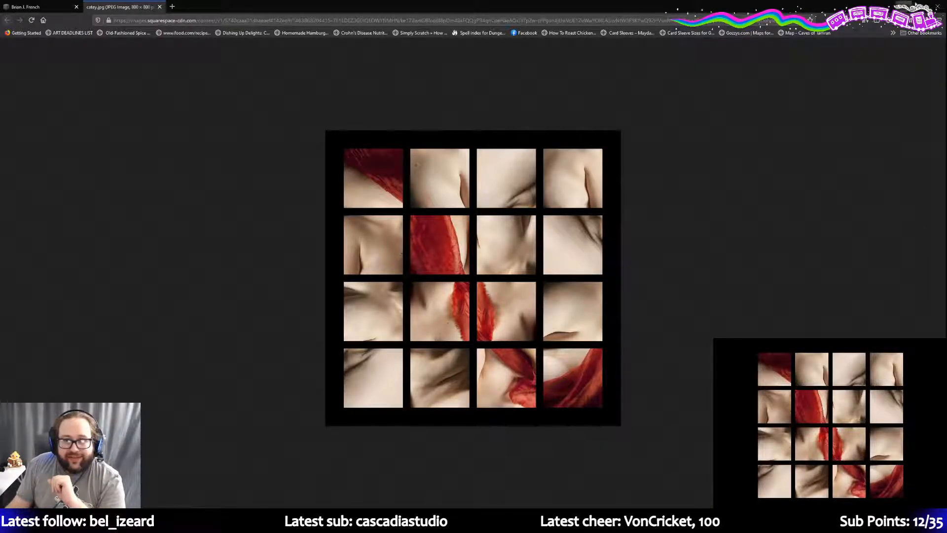
- Close the Firefox window so the '5395 selective' portrait is in front again
{"action": "left_click", "coordinate": [938, 8]}
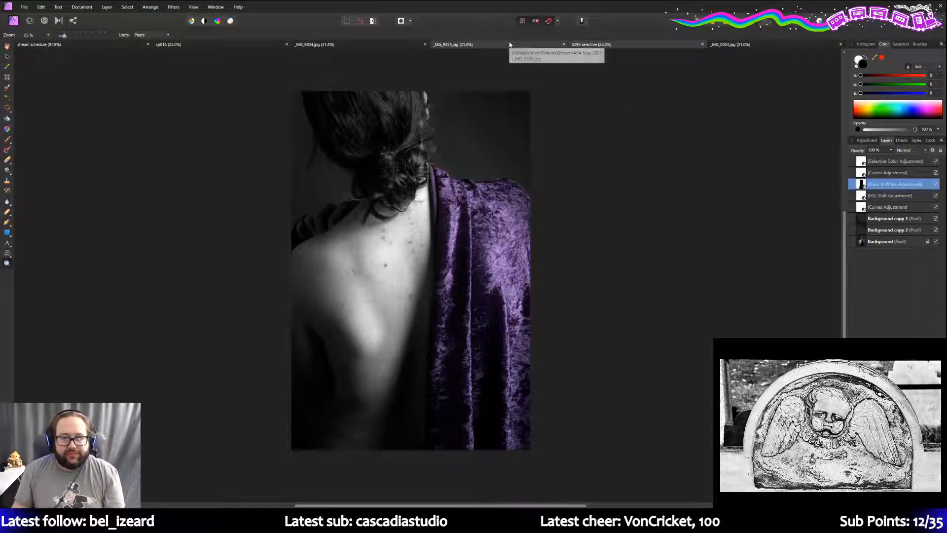
- Switch from the _MG_9555 tab to the _MG_9834.jpg green-hood portrait, briefly checking the giveaway page
{"action": "left_click", "coordinate": [474, 45]}
{"action": "left_click", "coordinate": [355, 46]}
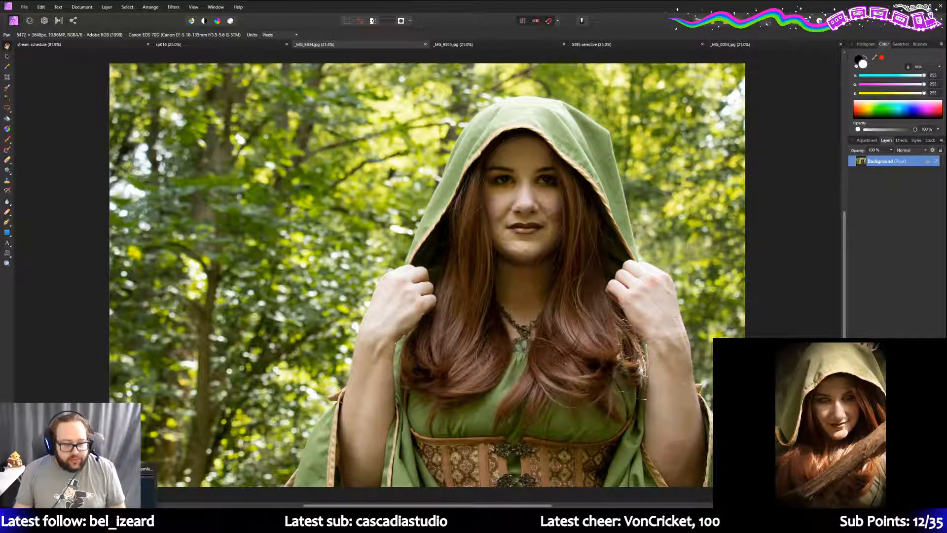
{"action": "key", "text": "alt+Tab"}
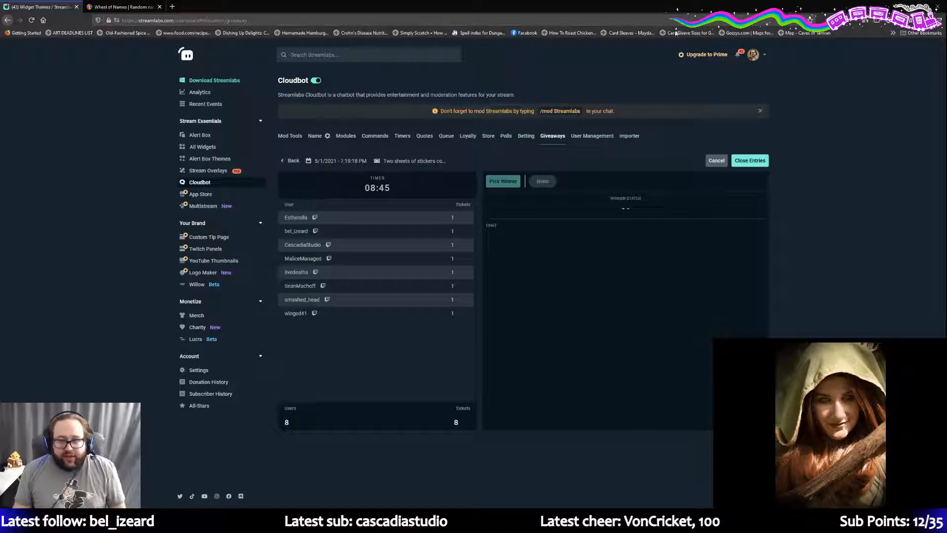
{"action": "key", "text": "alt+Tab"}
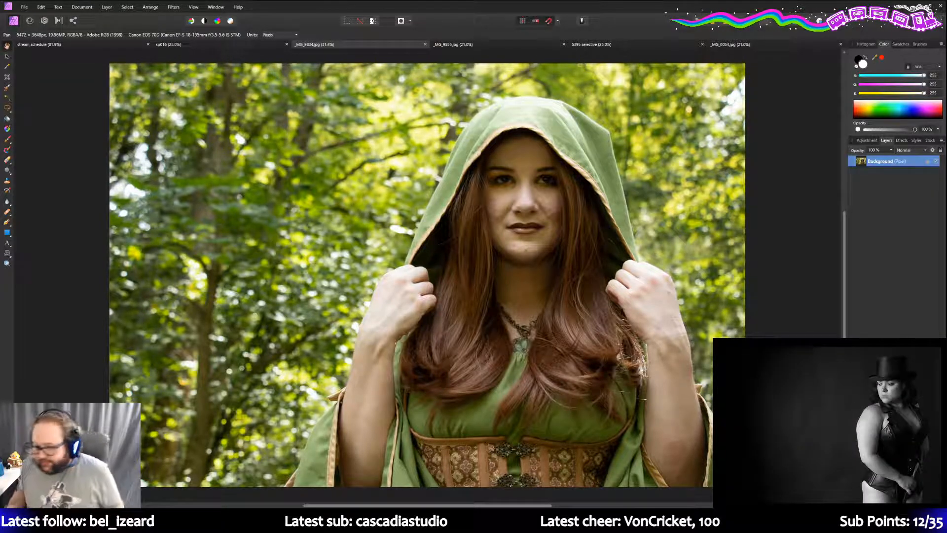
- Duplicate the Background layer of _MG_9834.jpg and show the Adjustment presets
{"action": "right_click", "coordinate": [889, 165]}
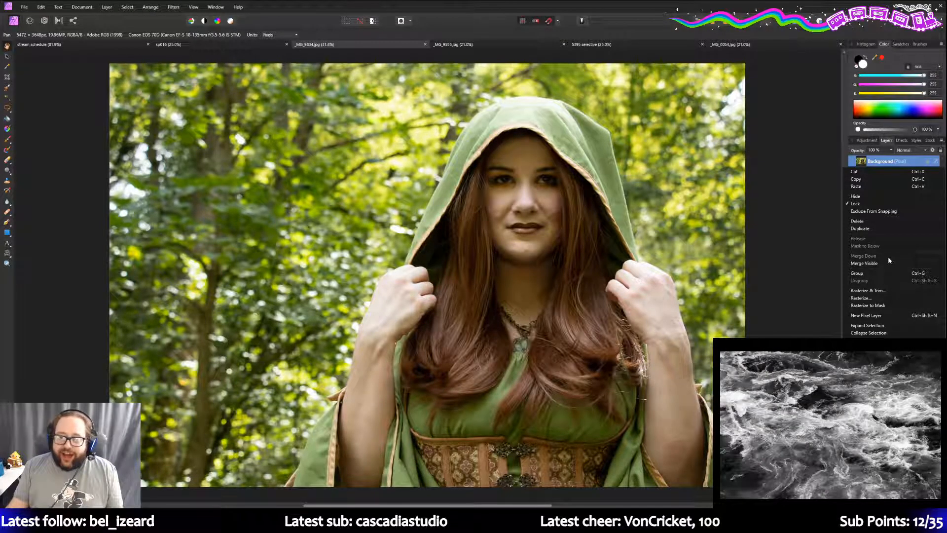
{"action": "left_click", "coordinate": [865, 228]}
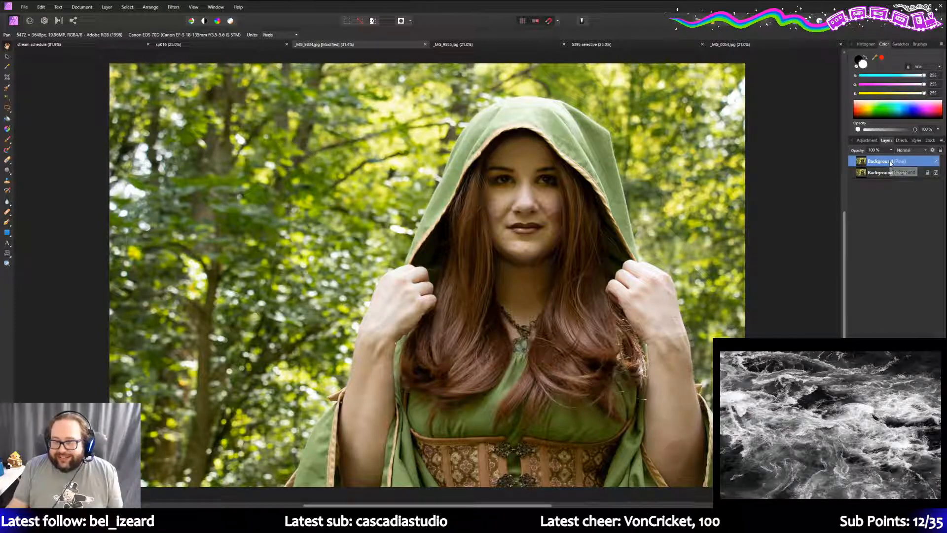
{"action": "left_click", "coordinate": [866, 140]}
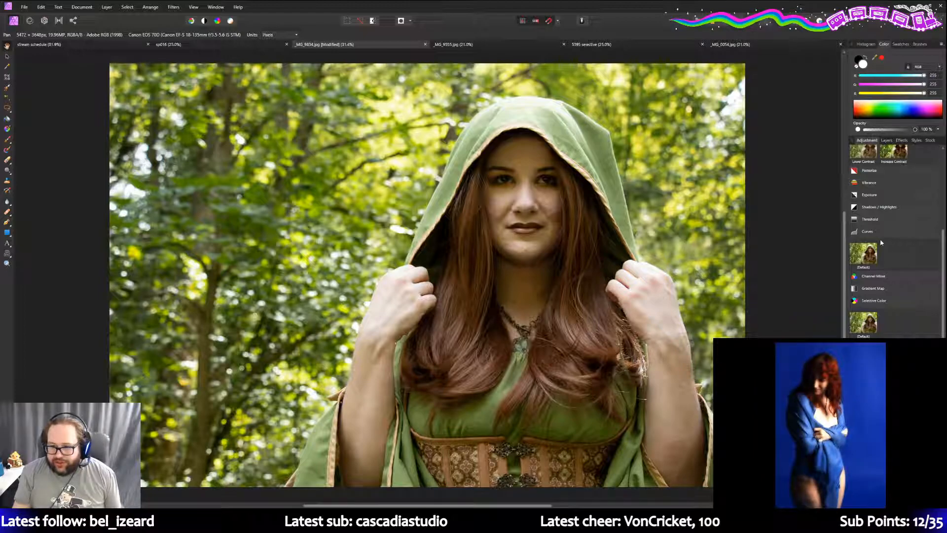
- Add a default Curves adjustment with the black point moved in to X 0.023
{"action": "left_click", "coordinate": [863, 253]}
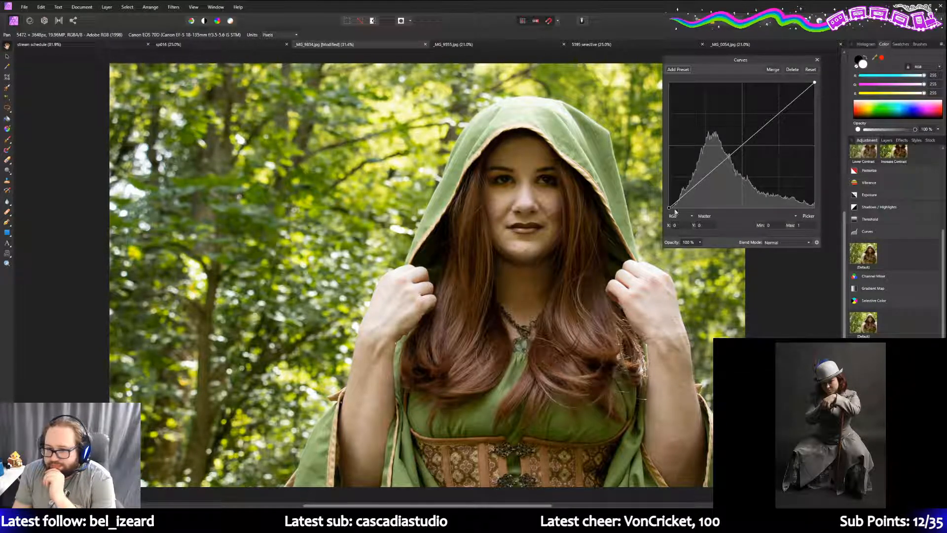
{"action": "left_click_drag", "start_coordinate": [668, 208], "coordinate": [669, 212]}
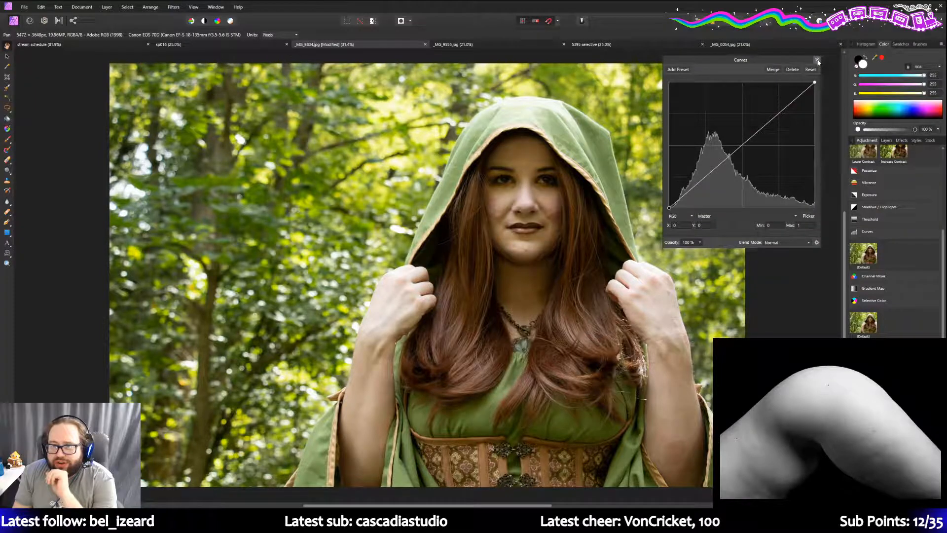
{"action": "left_click", "coordinate": [817, 60]}
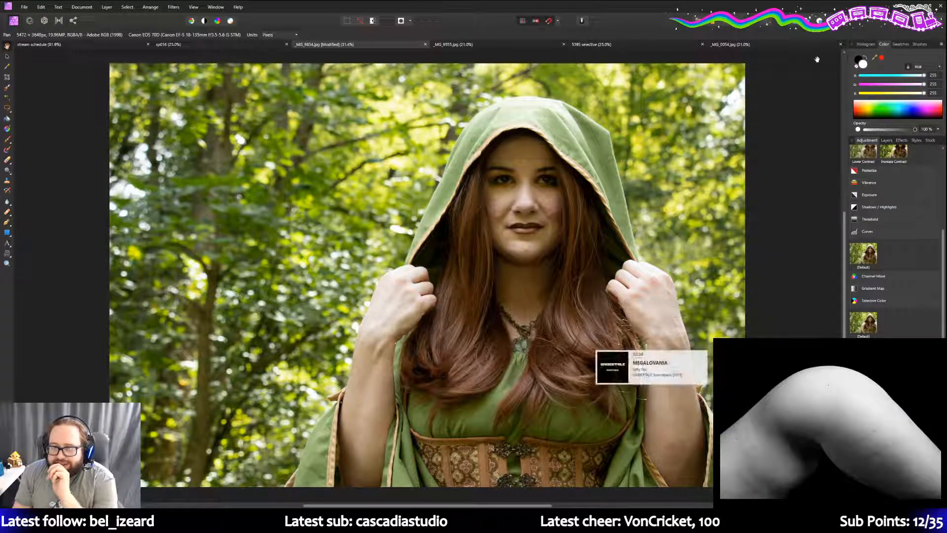
{"action": "left_click", "coordinate": [885, 140]}
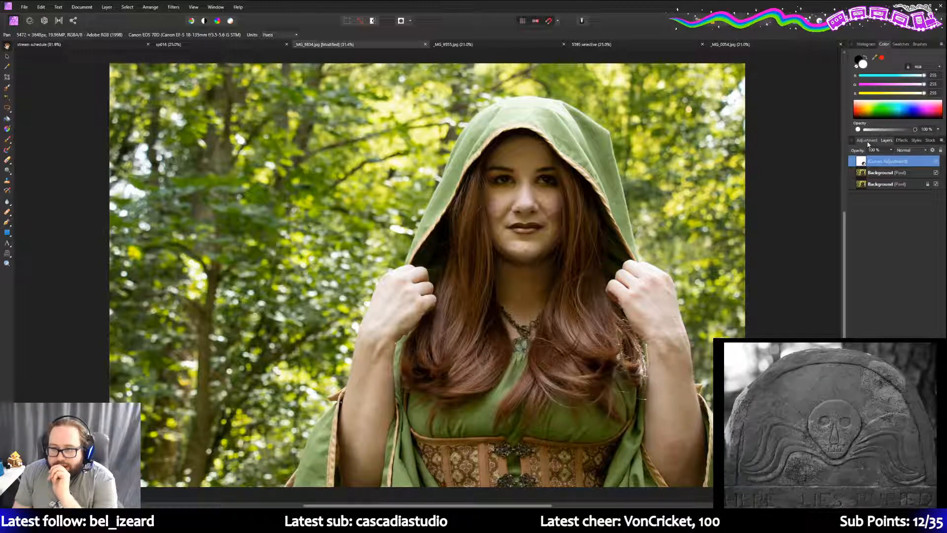
- Add a default HSL adjustment and lower its Master saturation slightly
{"action": "left_click", "coordinate": [866, 141]}
{"action": "scroll", "coordinate": [890, 276], "scroll_direction": "down", "scroll_amount": 3}
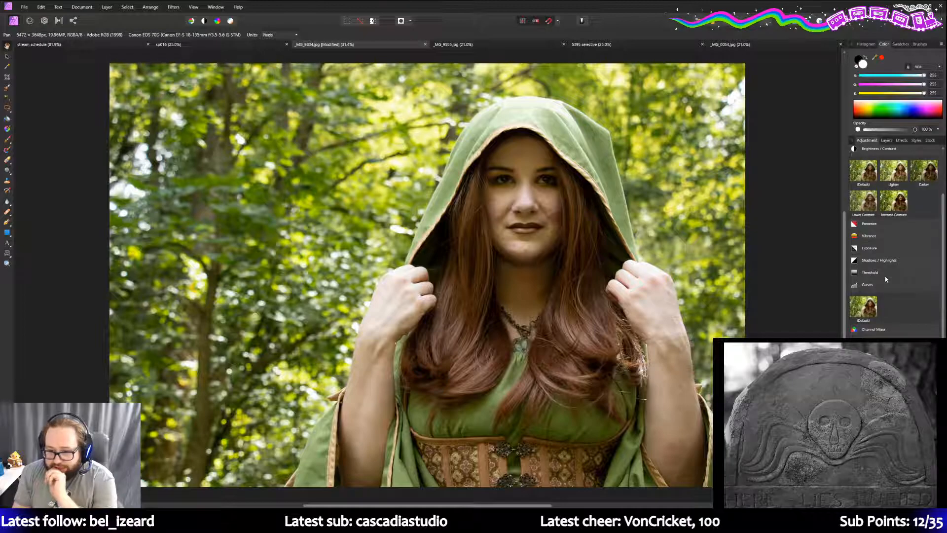
{"action": "scroll", "coordinate": [885, 278], "scroll_direction": "up", "scroll_amount": 3}
{"action": "left_click", "coordinate": [872, 173]}
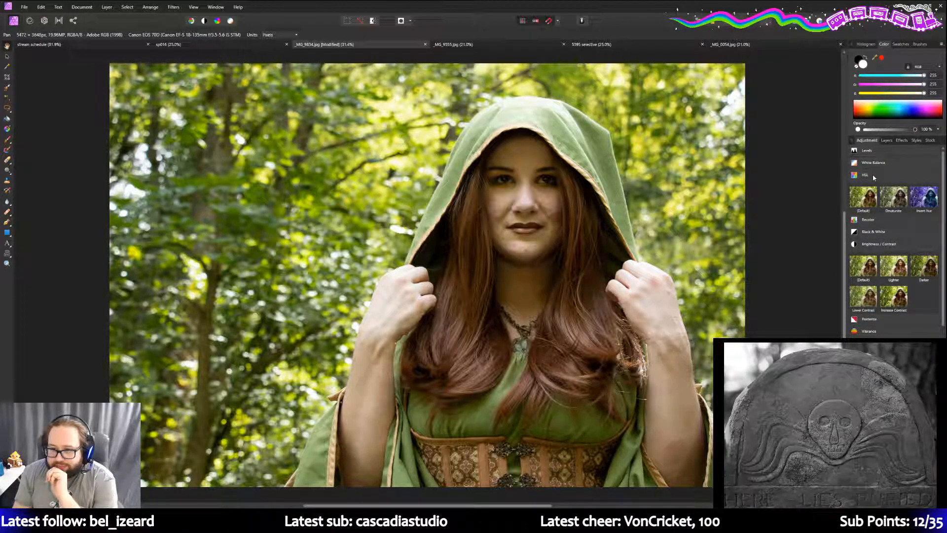
{"action": "left_click", "coordinate": [870, 205]}
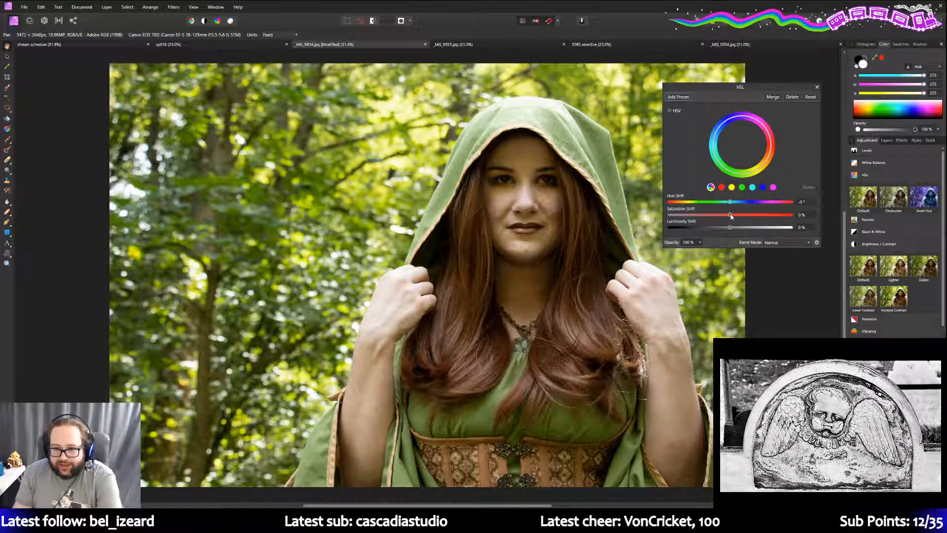
{"action": "left_click_drag", "start_coordinate": [730, 216], "coordinate": [721, 216]}
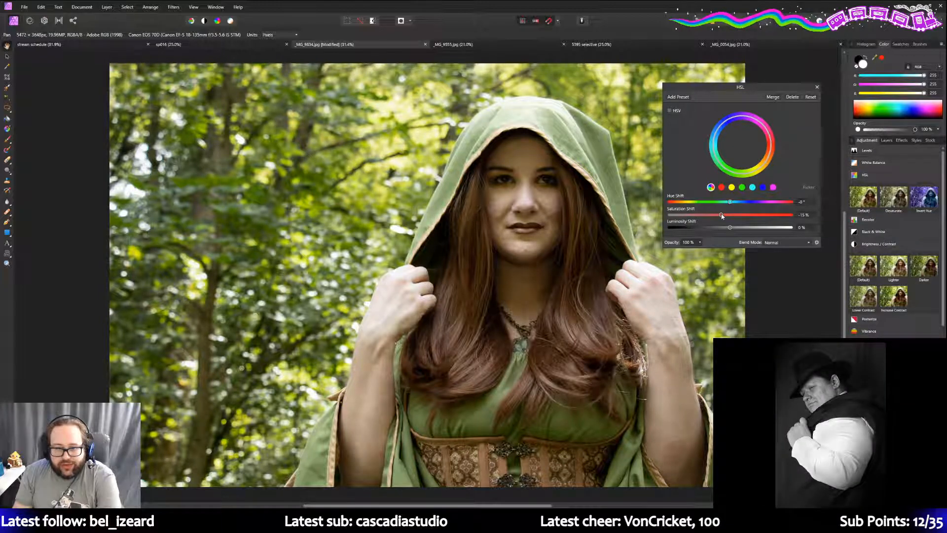
- Desaturate the greens and yellows to about -30%, easing Master saturation back to -4%
{"action": "left_click", "coordinate": [741, 188]}
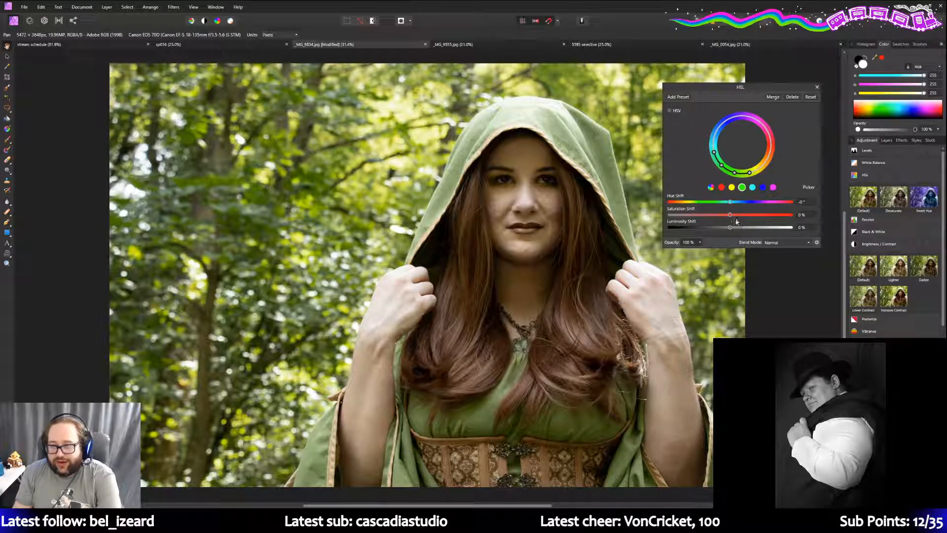
{"action": "left_click_drag", "start_coordinate": [730, 218], "coordinate": [704, 216]}
{"action": "left_click", "coordinate": [732, 187]}
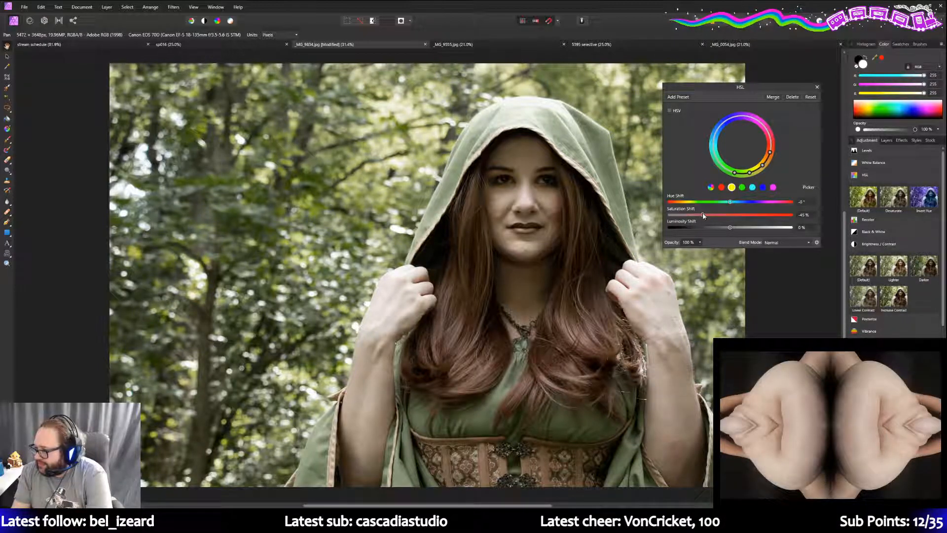
{"action": "left_click_drag", "start_coordinate": [703, 215], "coordinate": [708, 216]}
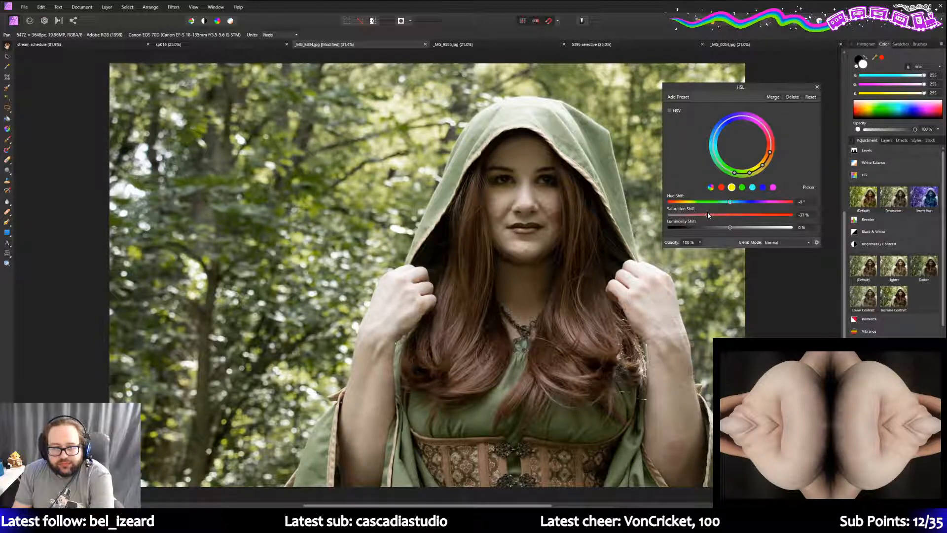
{"action": "left_click_drag", "start_coordinate": [709, 215], "coordinate": [713, 215]}
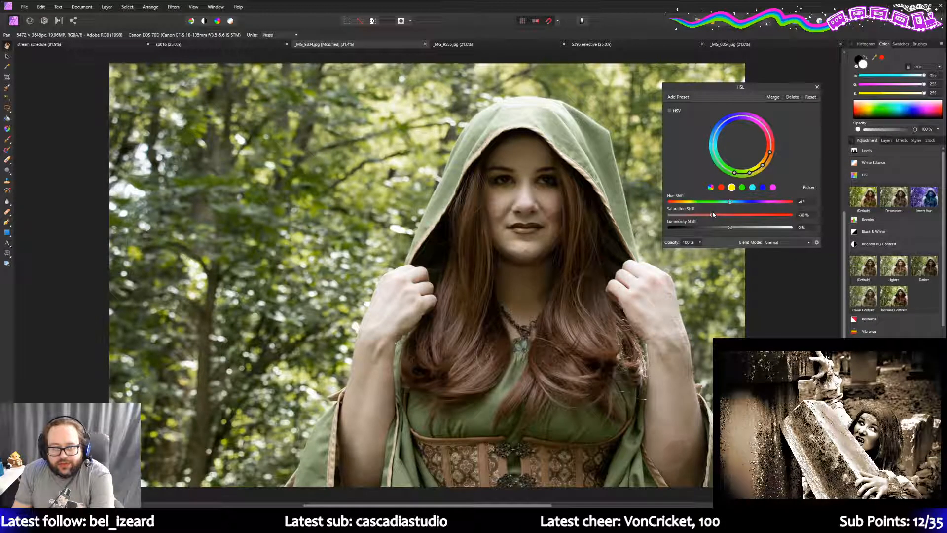
{"action": "left_click", "coordinate": [711, 187]}
{"action": "left_click_drag", "start_coordinate": [722, 217], "coordinate": [730, 217]}
{"action": "left_click", "coordinate": [732, 187]}
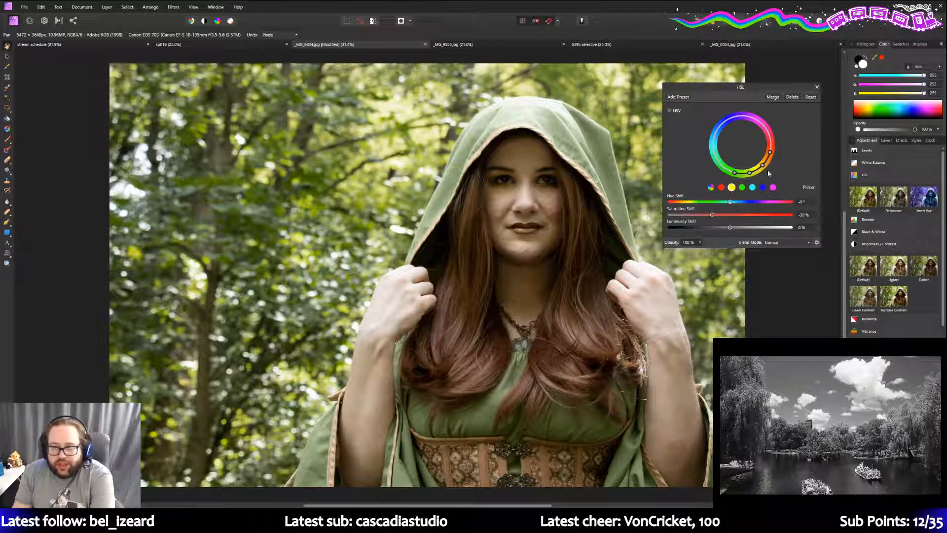
{"action": "left_click", "coordinate": [818, 87]}
{"action": "left_click", "coordinate": [888, 141]}
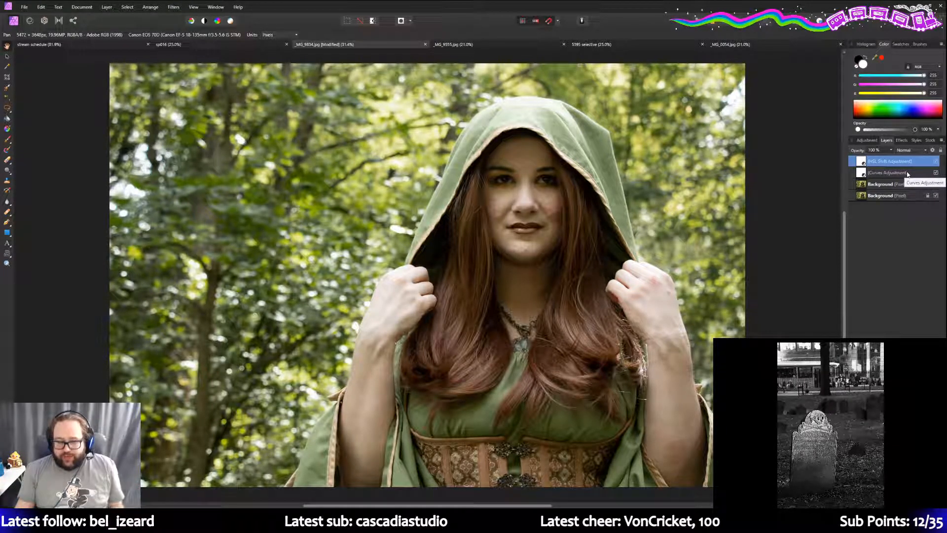
- Select the original Background layer at the bottom of the Layers stack
{"action": "left_click", "coordinate": [879, 195]}
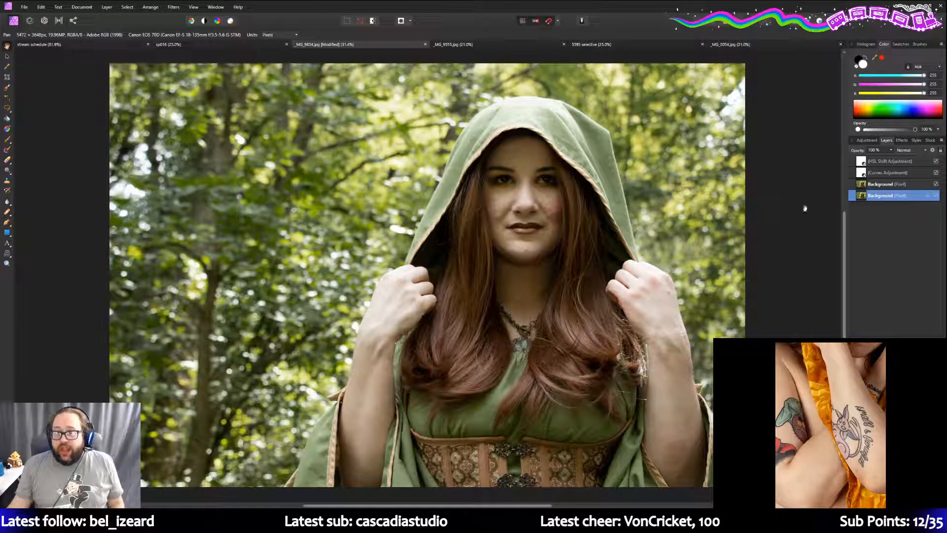
- Rename the upper Background layer to 'Background copy' and leave it selected
{"action": "left_click", "coordinate": [887, 184]}
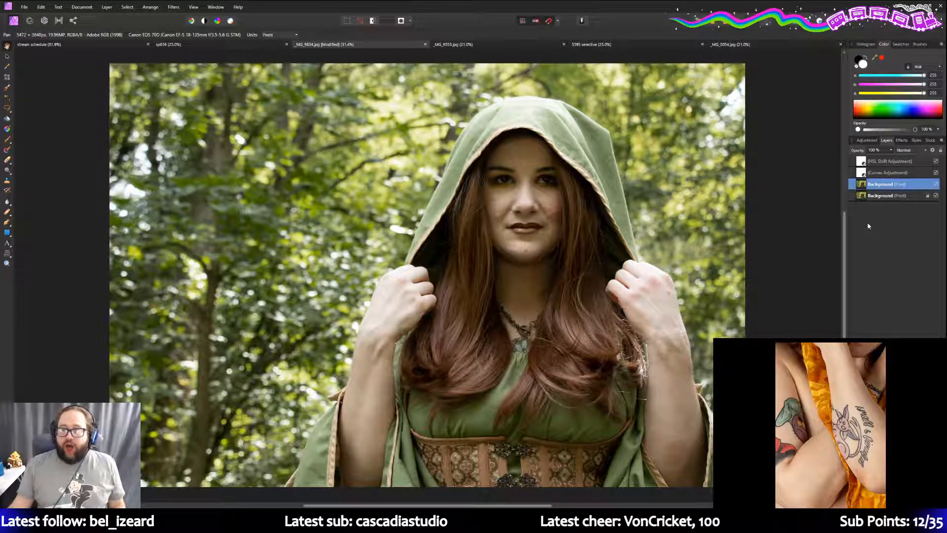
{"action": "double_click", "coordinate": [890, 184]}
{"action": "type", "text": "copy"}
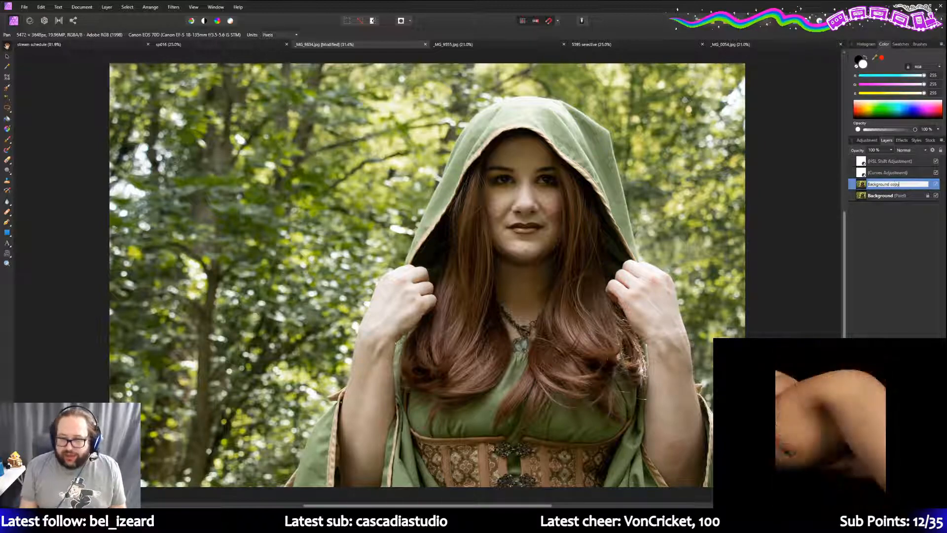
{"action": "key", "text": "Return"}
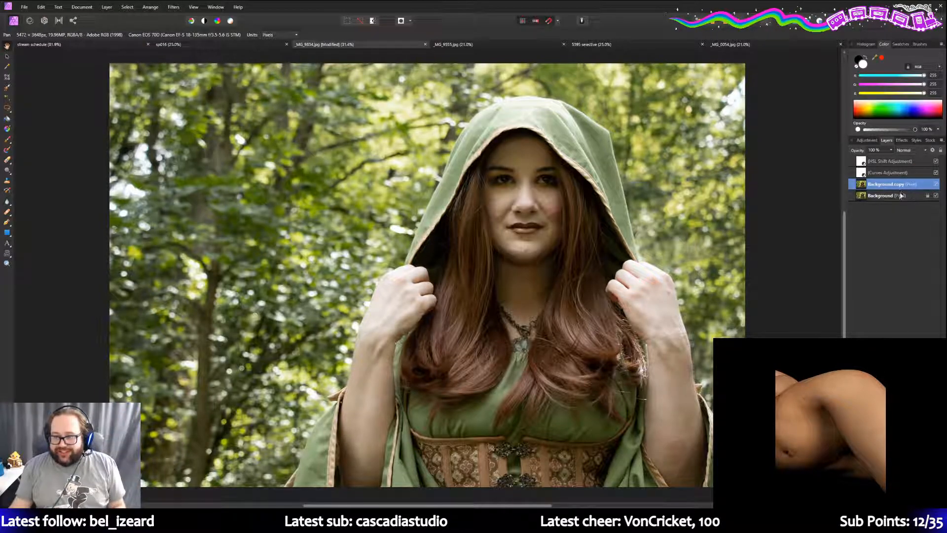
{"action": "left_click", "coordinate": [897, 196]}
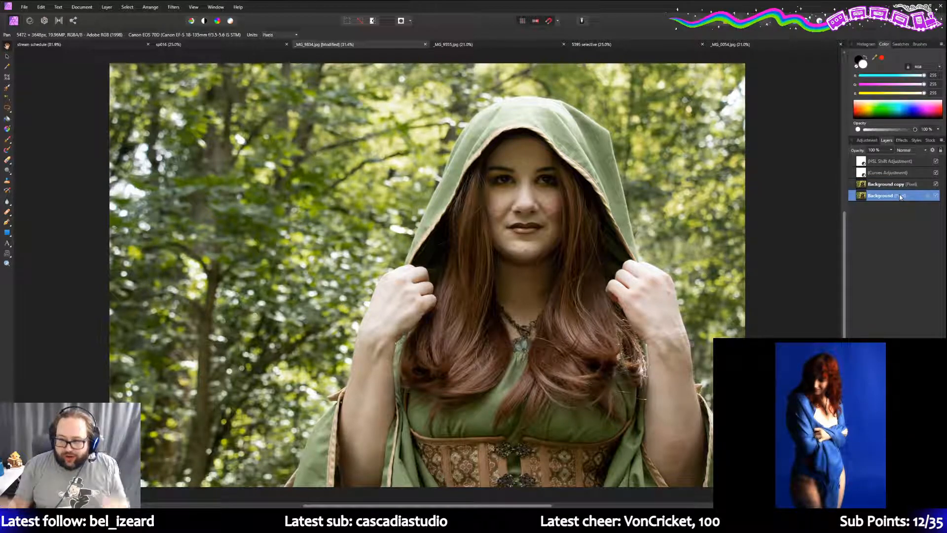
{"action": "left_click", "coordinate": [897, 186]}
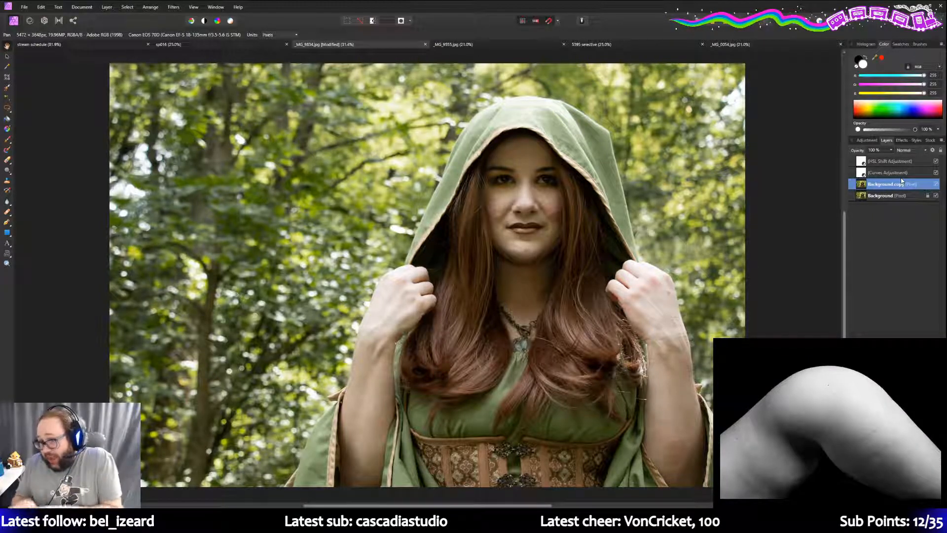
{"action": "left_click", "coordinate": [897, 173]}
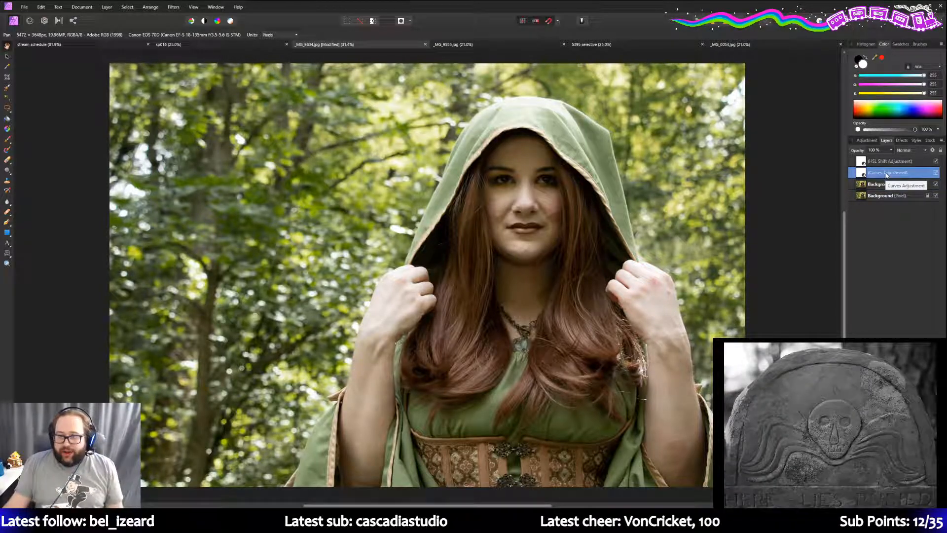
{"action": "double_click", "coordinate": [886, 173]}
{"action": "double_click", "coordinate": [861, 174]}
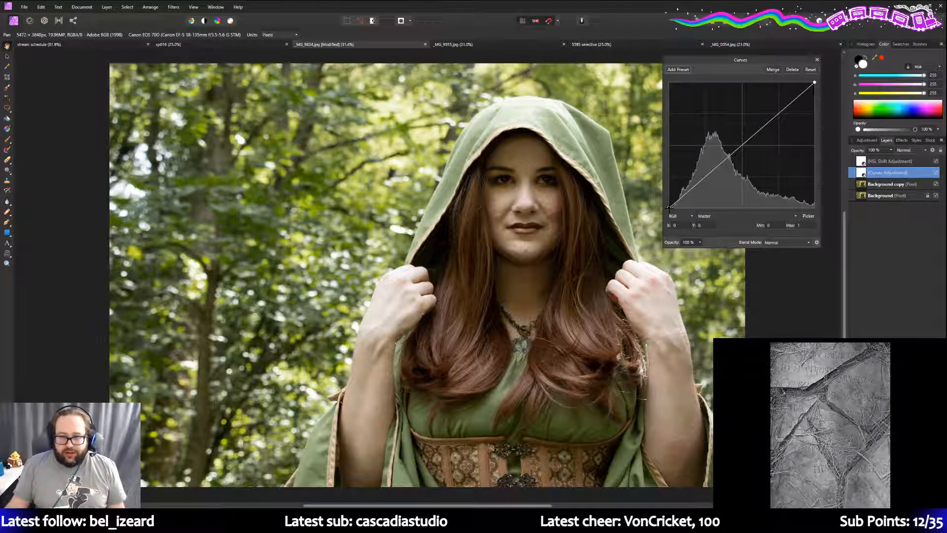
{"action": "mouse_move", "coordinate": [669, 207]}
{"action": "left_mouse_down"}
{"action": "mouse_move", "coordinate": [735, 218]}
{"action": "mouse_move", "coordinate": [663, 219]}
{"action": "left_mouse_up"}
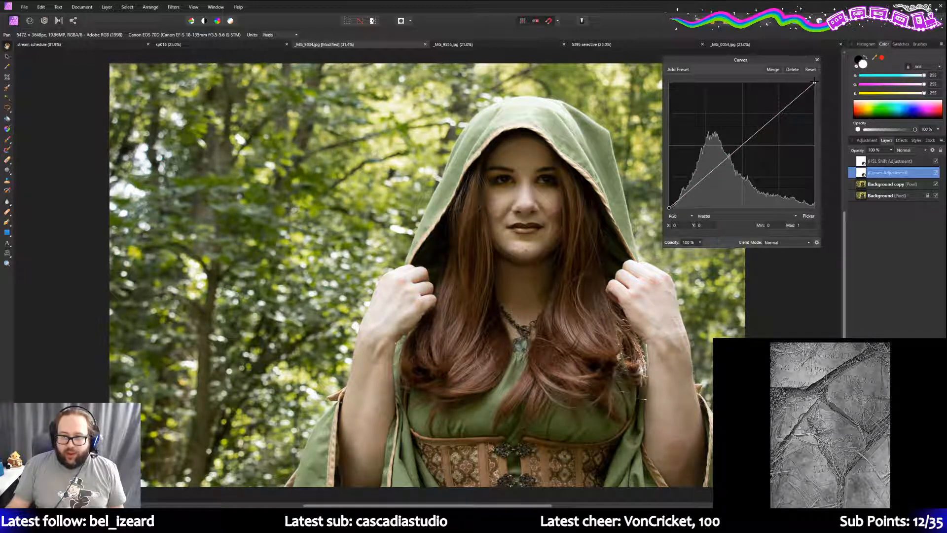
{"action": "mouse_move", "coordinate": [814, 83]}
{"action": "left_mouse_down"}
{"action": "mouse_move", "coordinate": [788, 79]}
{"action": "mouse_move", "coordinate": [816, 82]}
{"action": "left_mouse_up"}
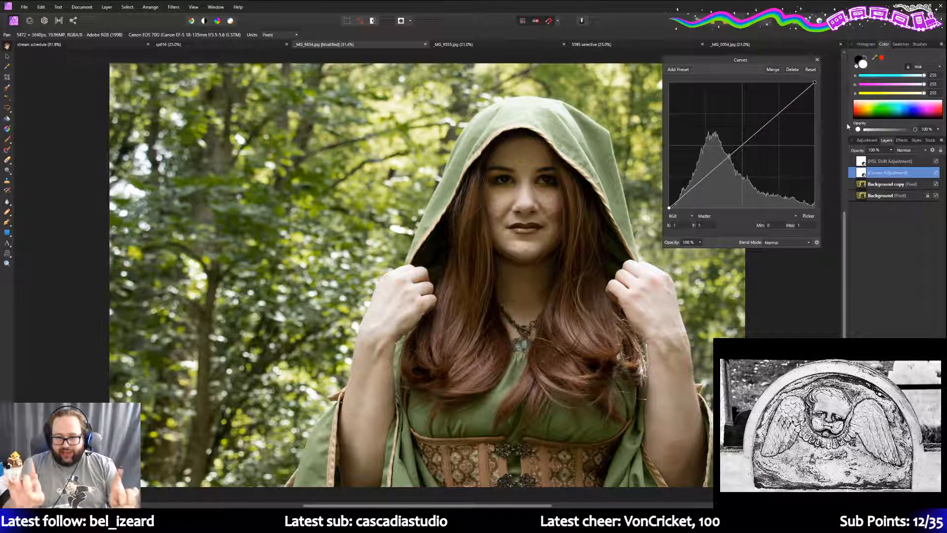
{"action": "left_click", "coordinate": [817, 60]}
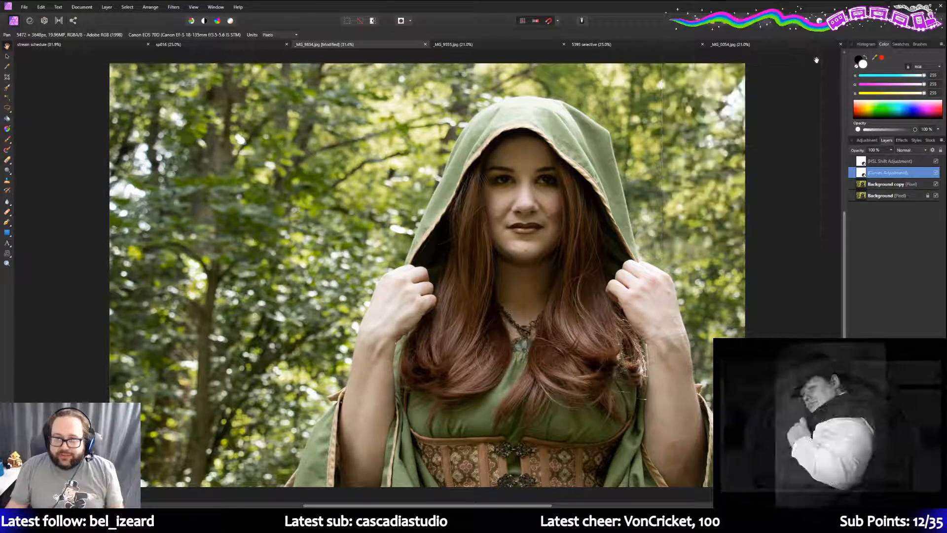
{"action": "left_click", "coordinate": [885, 161]}
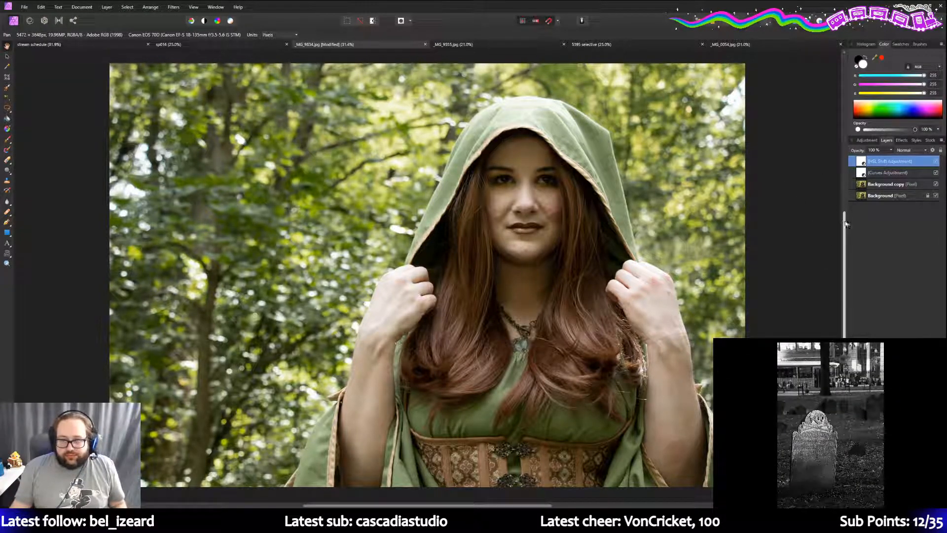
- Select Background copy, check the browser giveaway page, then switch to the Gradient Tool
{"action": "mouse_move", "coordinate": [845, 222]}
{"action": "left_mouse_down"}
{"action": "mouse_move", "coordinate": [844, 209]}
{"action": "mouse_move", "coordinate": [843, 224]}
{"action": "left_mouse_up"}
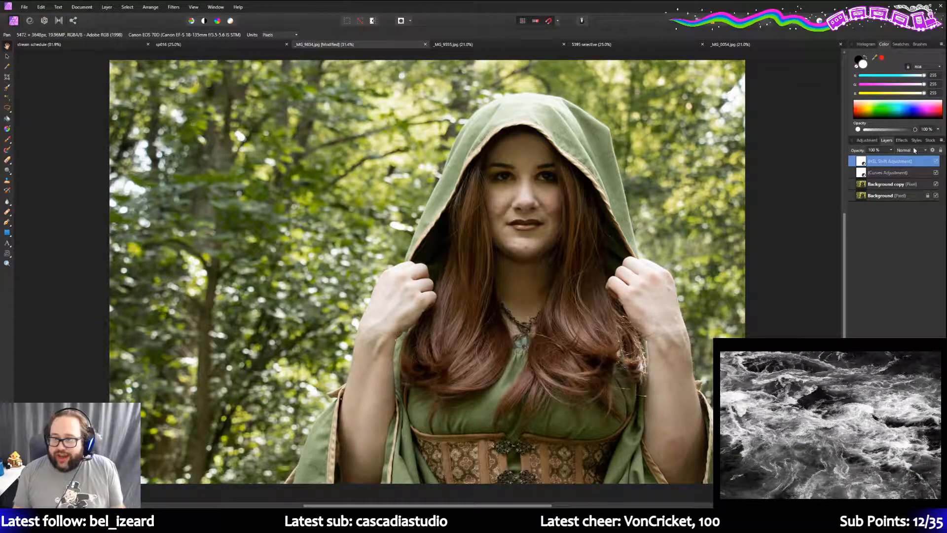
{"action": "left_click", "coordinate": [881, 183]}
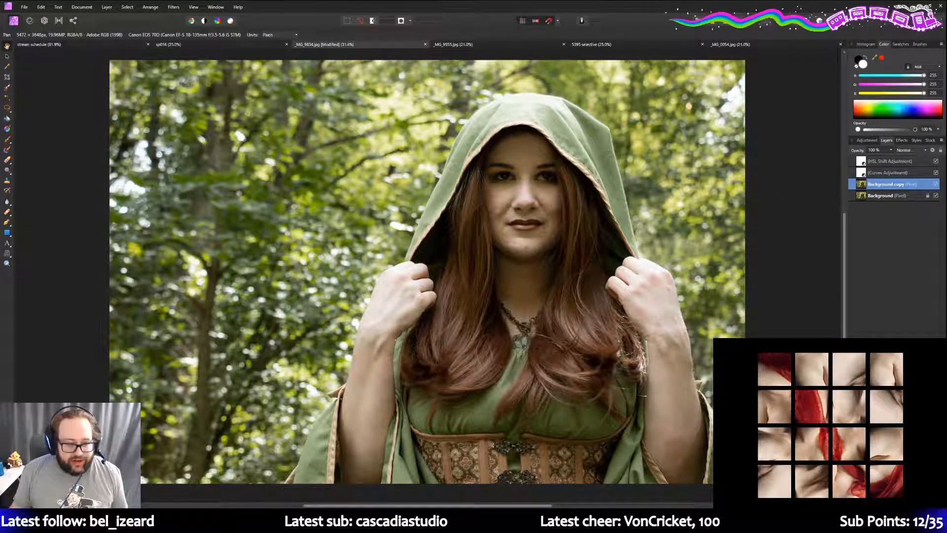
{"action": "key", "text": "alt+Tab"}
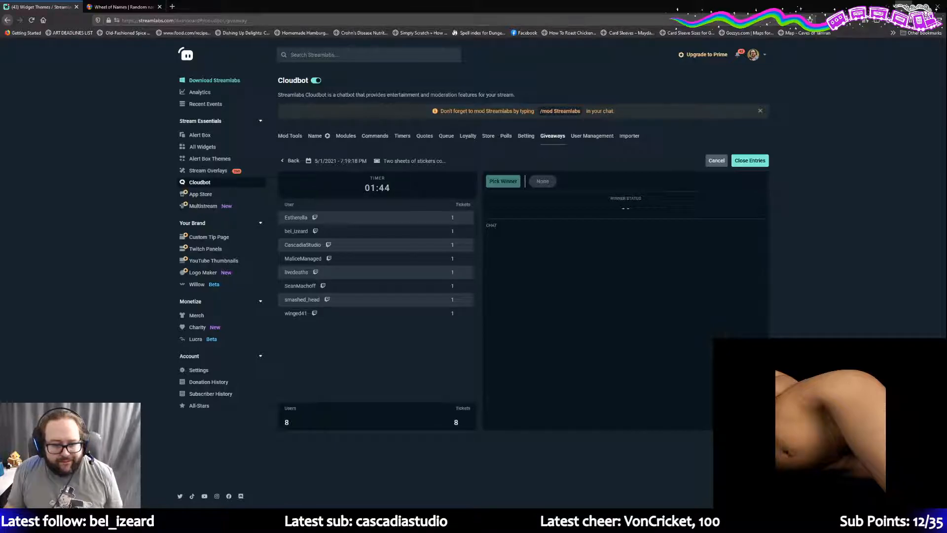
{"action": "left_click", "coordinate": [903, 6]}
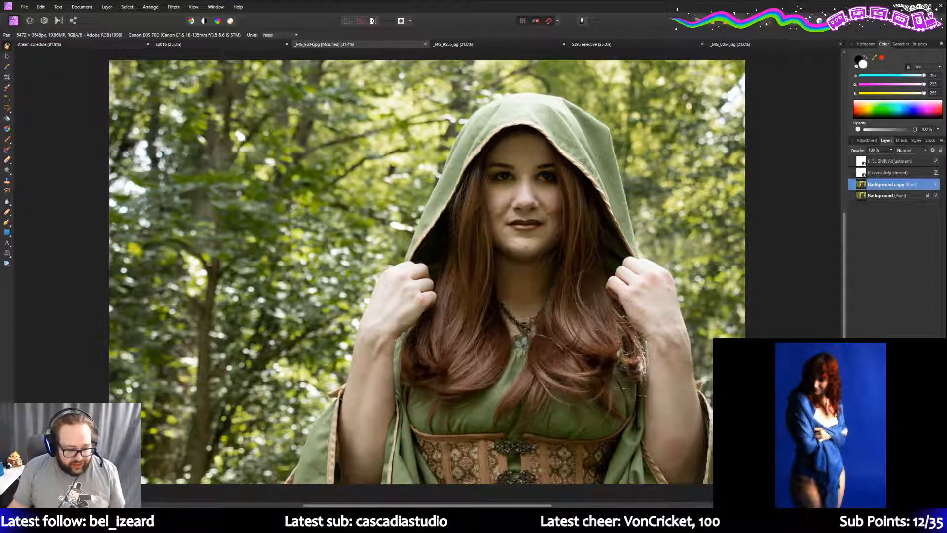
{"action": "mouse_move", "coordinate": [208, 522]}
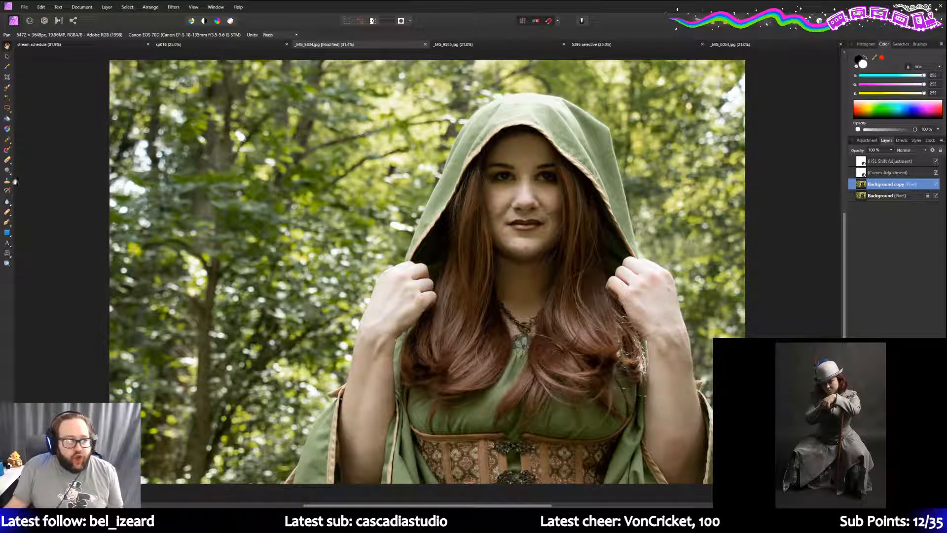
{"action": "left_click", "coordinate": [8, 129]}
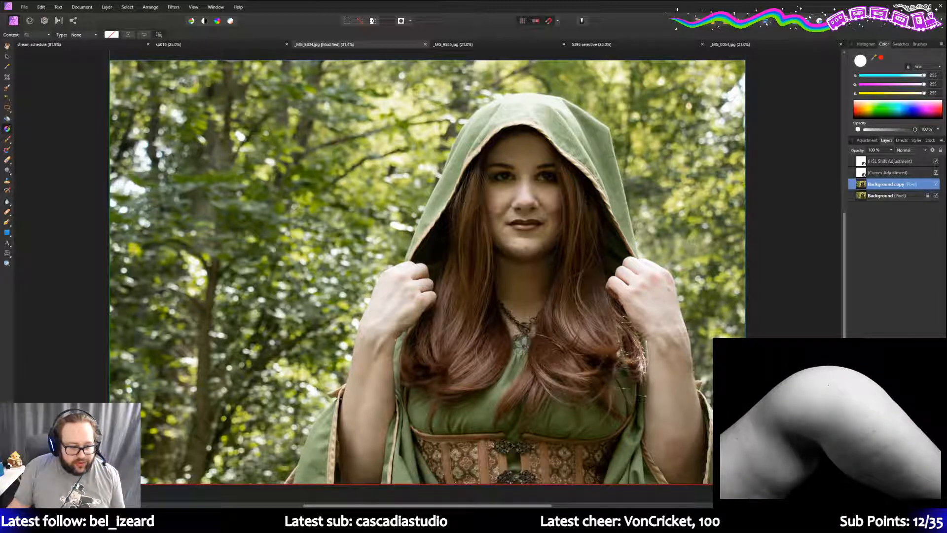
- Draw a gradient inward from the bottom-left corner and apply a gradient preset
{"action": "left_click_drag", "start_coordinate": [154, 445], "coordinate": [235, 362]}
{"action": "left_click", "coordinate": [110, 34]}
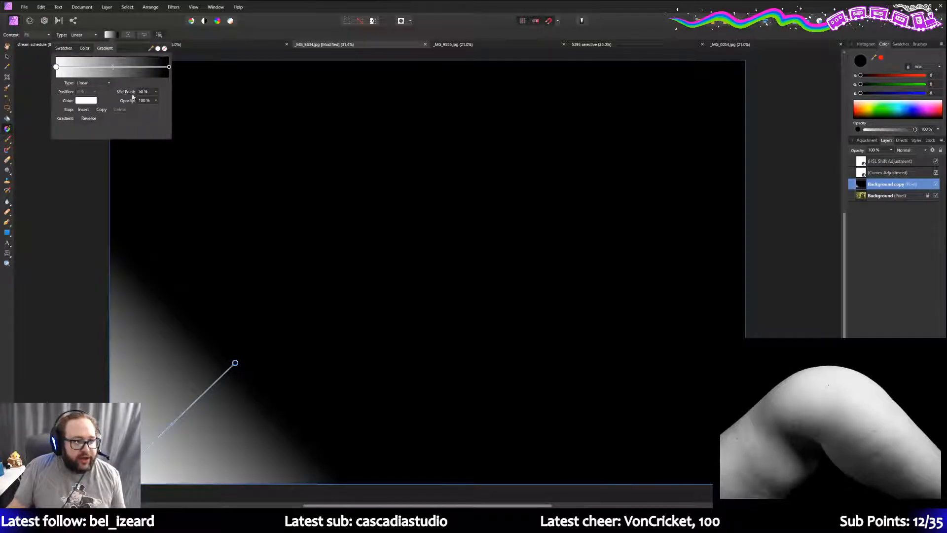
{"action": "left_click", "coordinate": [62, 49]}
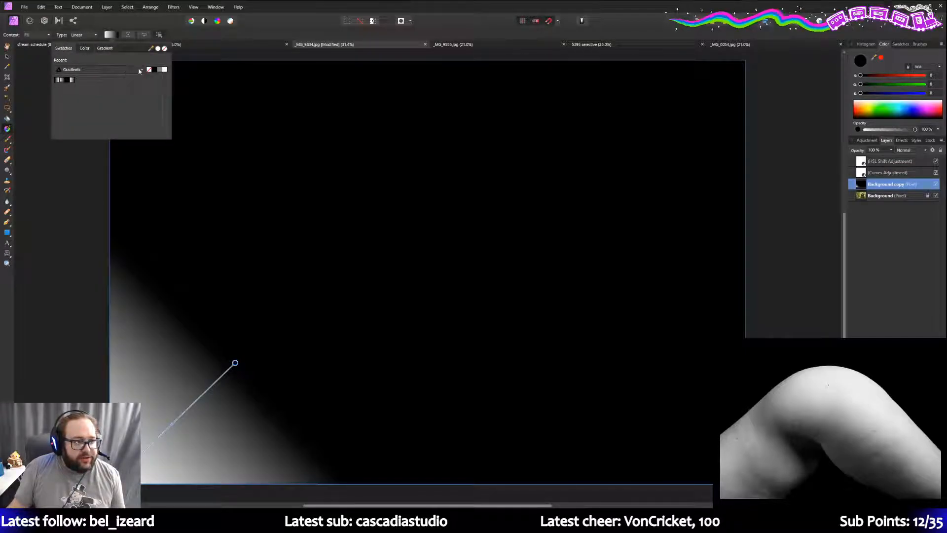
{"action": "left_click", "coordinate": [69, 80]}
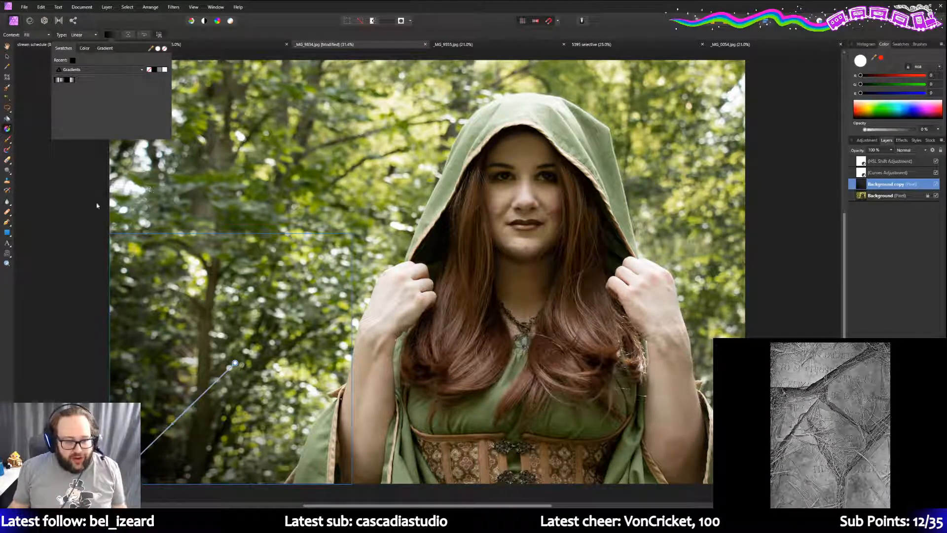
- Lower the gradient stop's opacity to 67% and stretch the gradient toward the upper right
{"action": "left_click", "coordinate": [110, 51]}
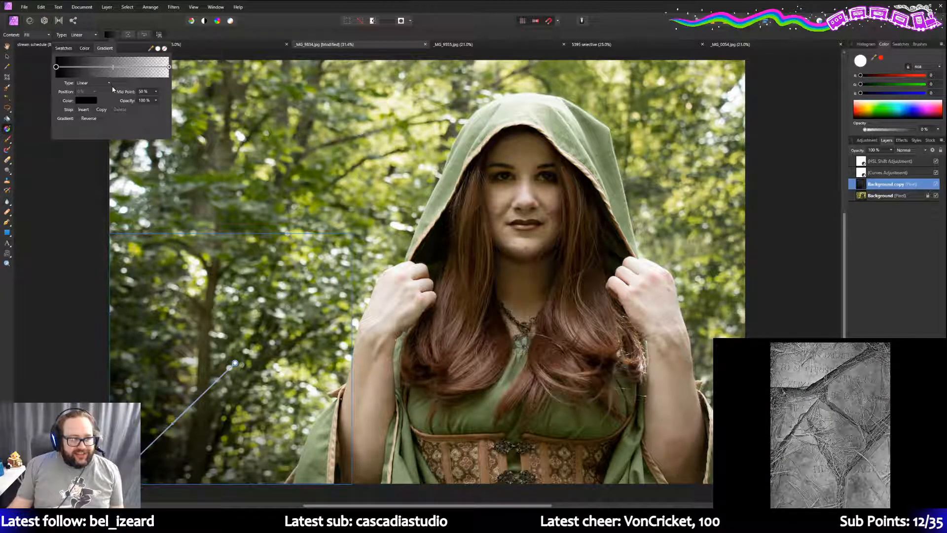
{"action": "left_click", "coordinate": [156, 100]}
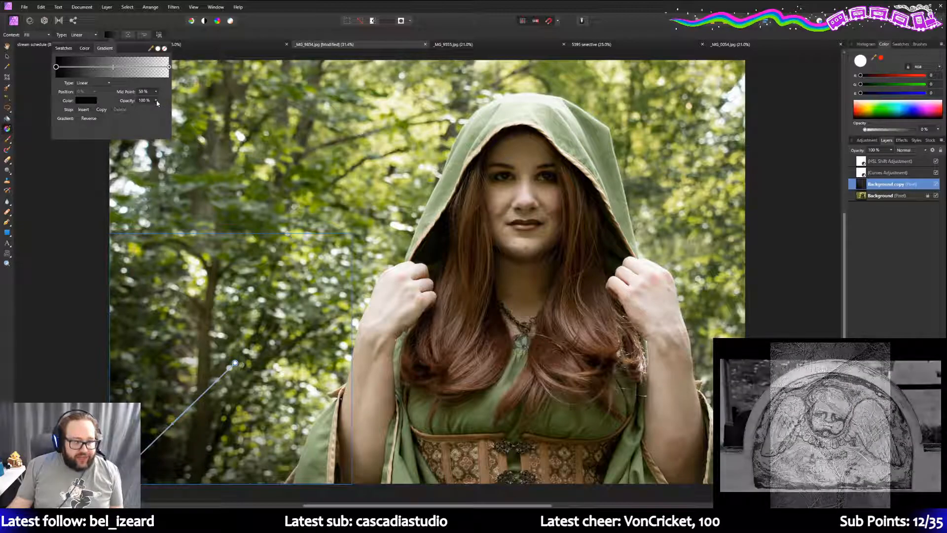
{"action": "left_click_drag", "start_coordinate": [155, 109], "coordinate": [143, 109]}
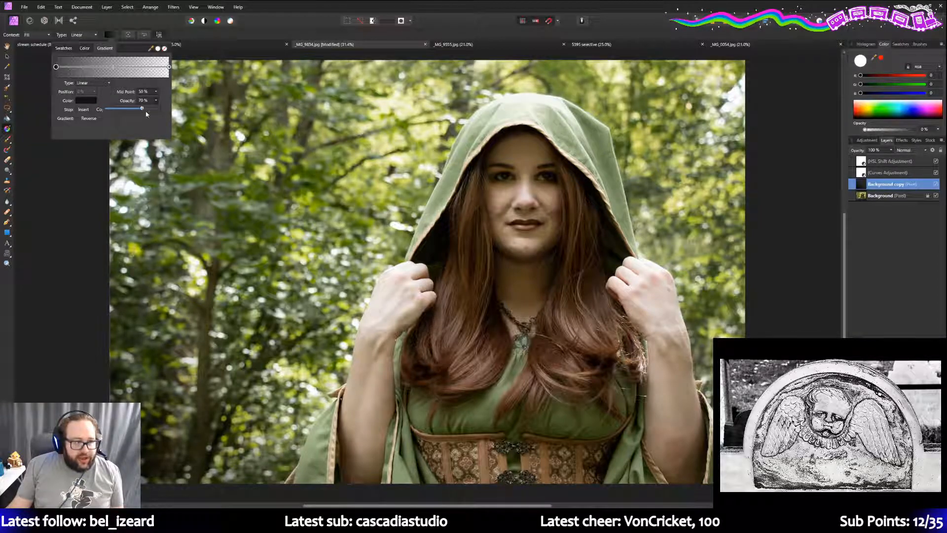
{"action": "left_click_drag", "start_coordinate": [236, 363], "coordinate": [307, 309]}
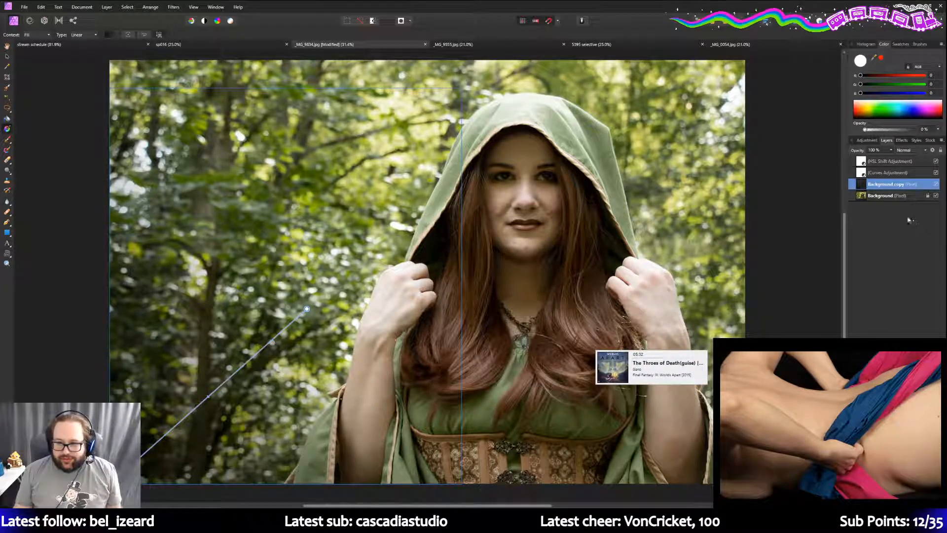
{"action": "left_click", "coordinate": [887, 195]}
- Duplicate Background as 'Background copy 2' and drag a gradient from the top-left corner
{"action": "right_click", "coordinate": [888, 196]}
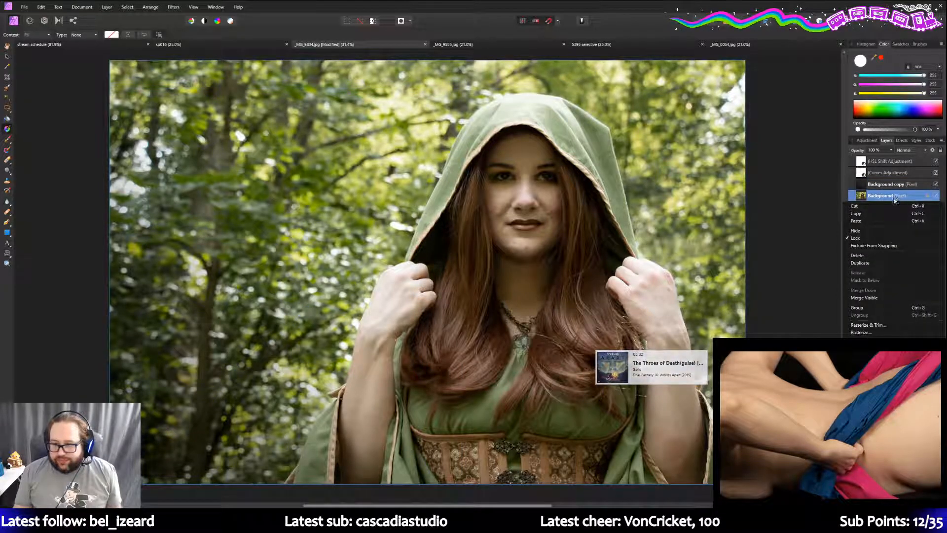
{"action": "left_click", "coordinate": [860, 263]}
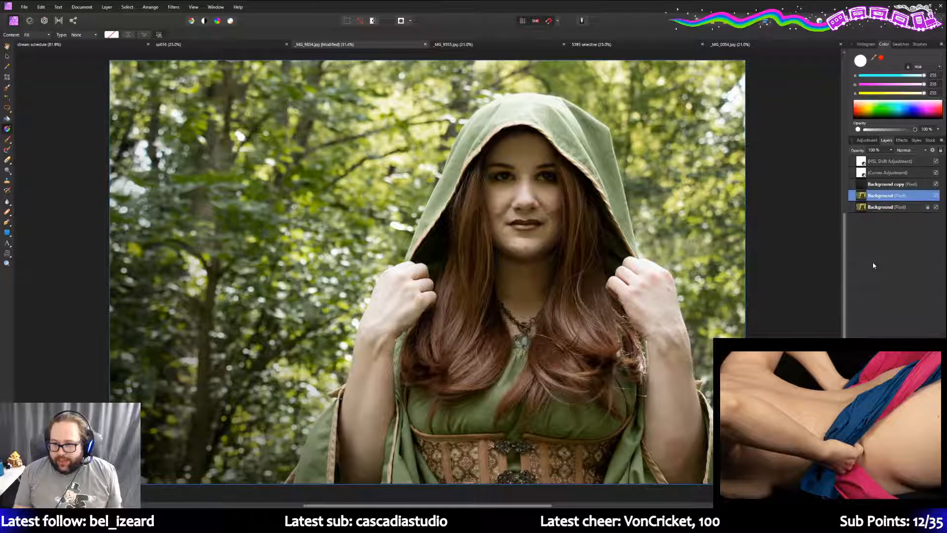
{"action": "double_click", "coordinate": [888, 196]}
{"action": "type", "text": "copy 2"}
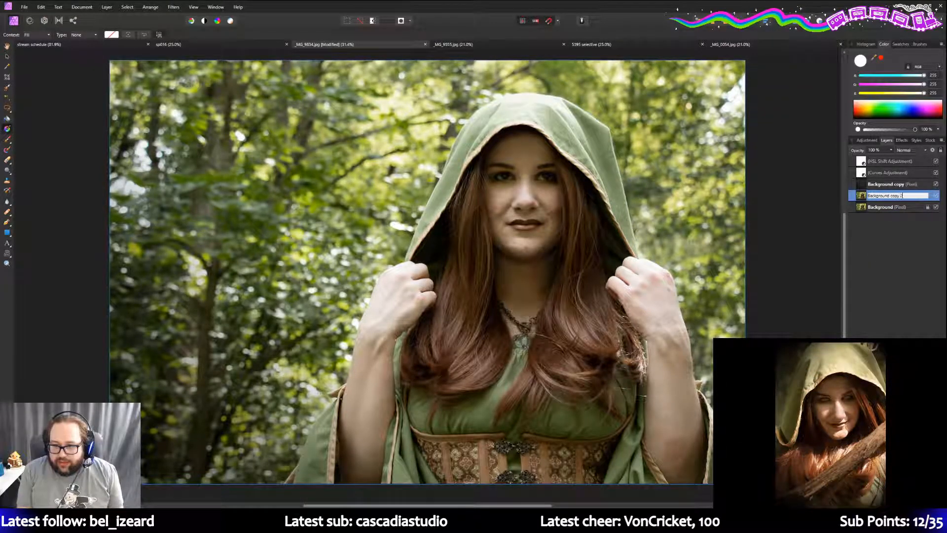
{"action": "key", "text": "Return"}
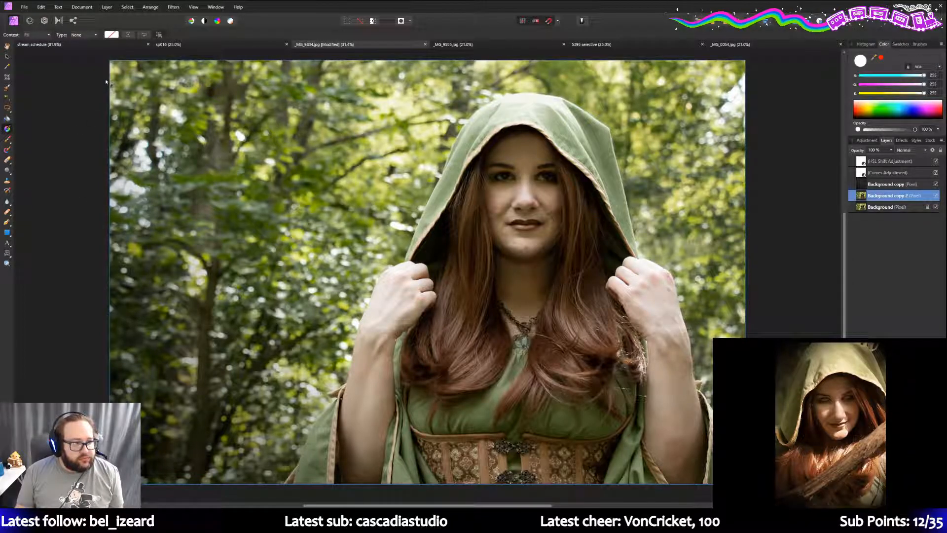
{"action": "left_click_drag", "start_coordinate": [110, 60], "coordinate": [260, 197]}
- Apply a black-to-transparent gradient preset and set its midpoint to 45%
{"action": "left_click", "coordinate": [109, 34]}
{"action": "left_click", "coordinate": [63, 48]}
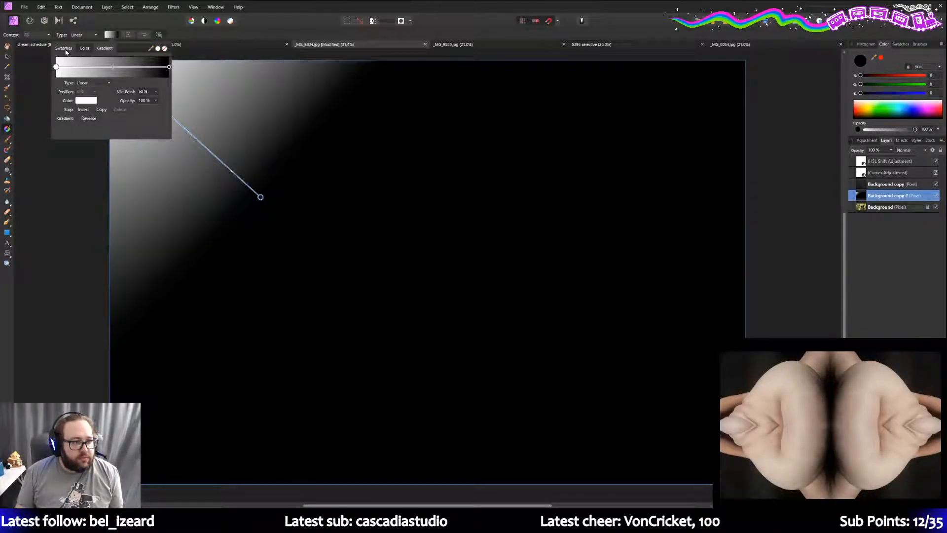
{"action": "left_click", "coordinate": [70, 80]}
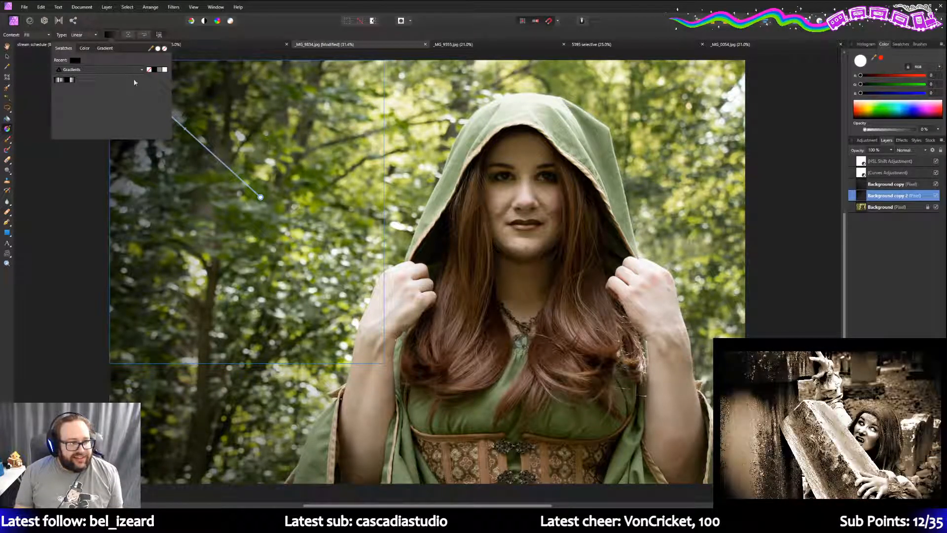
{"action": "left_click", "coordinate": [105, 48]}
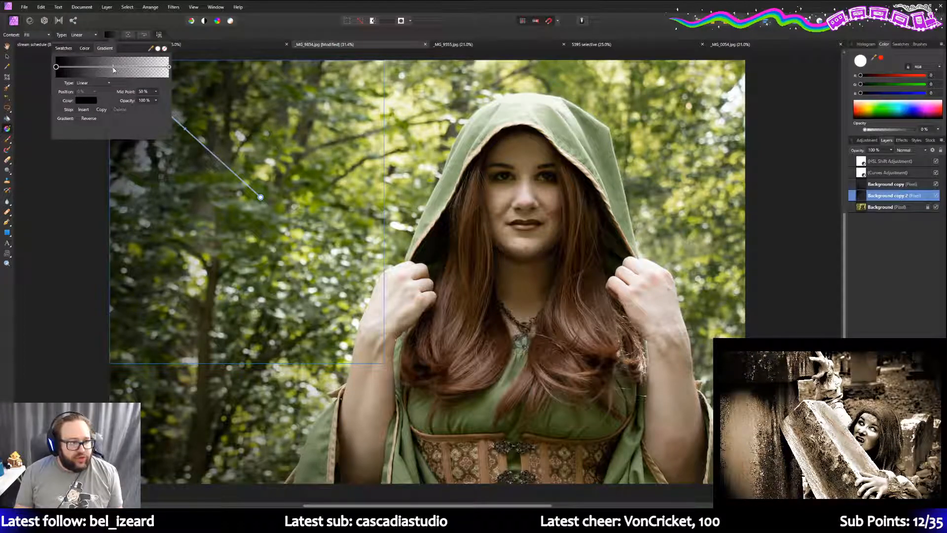
{"action": "left_click", "coordinate": [113, 67]}
{"action": "left_click_drag", "start_coordinate": [112, 68], "coordinate": [113, 67]}
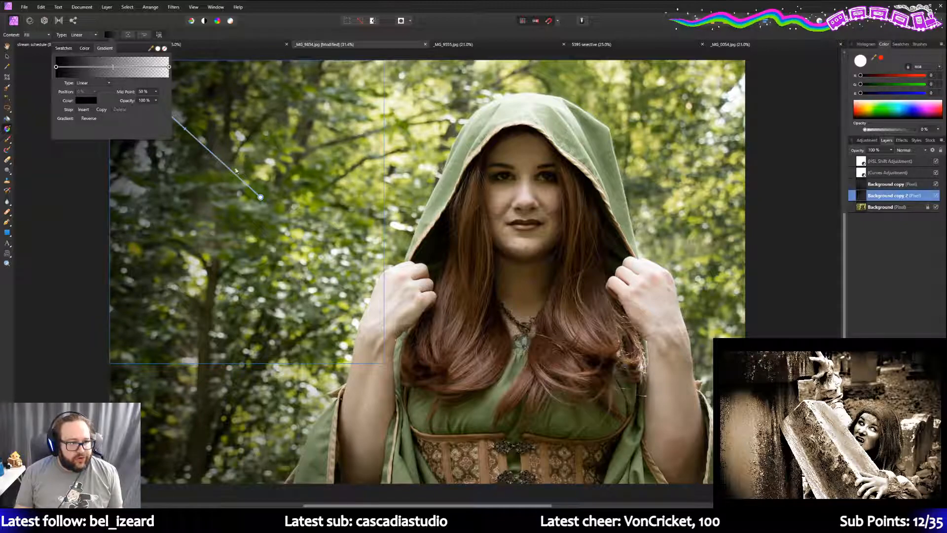
- Lower the dark stop's opacity and extend the fade further into the image
{"action": "left_click", "coordinate": [156, 100]}
{"action": "left_click_drag", "start_coordinate": [157, 109], "coordinate": [146, 109]}
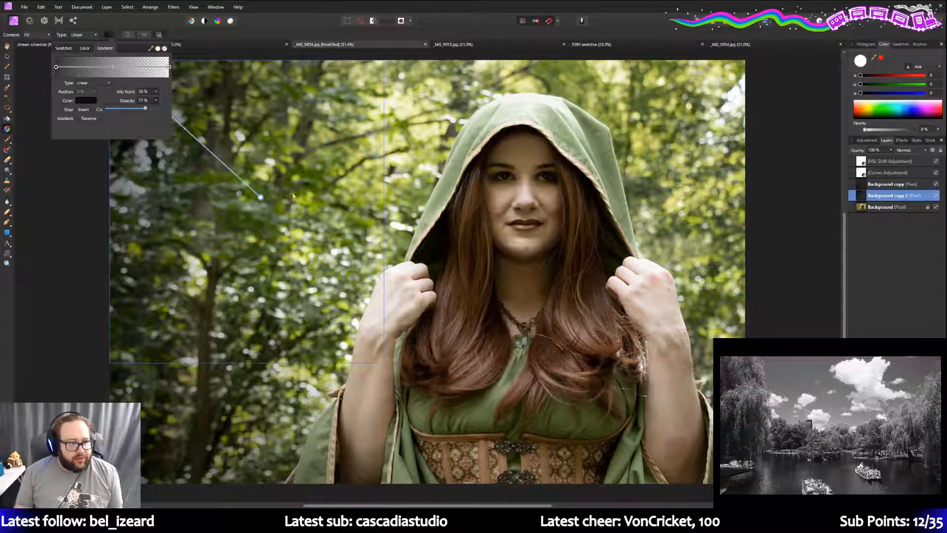
{"action": "left_click_drag", "start_coordinate": [262, 200], "coordinate": [288, 211]}
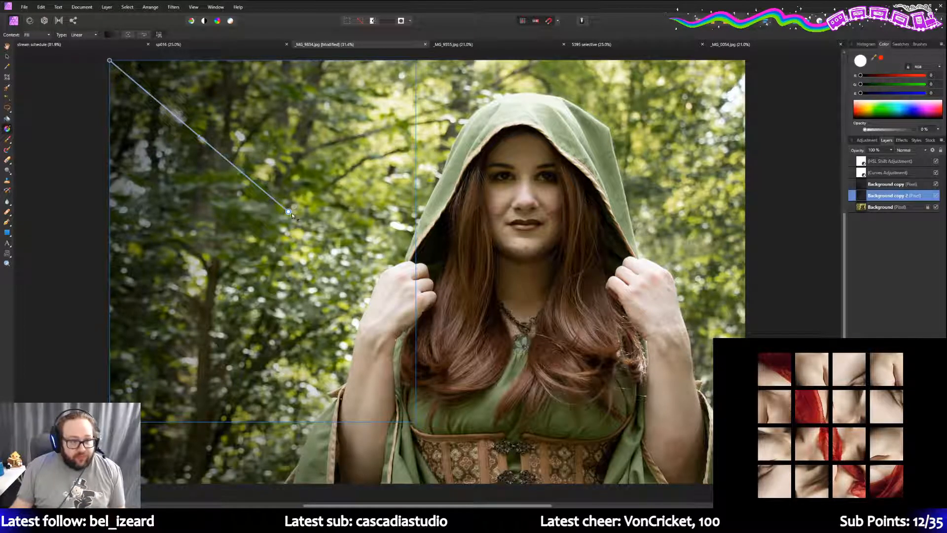
- Drag the fade's end handle farther toward the woman, then select the Background layer
{"action": "left_click_drag", "start_coordinate": [288, 211], "coordinate": [320, 228]}
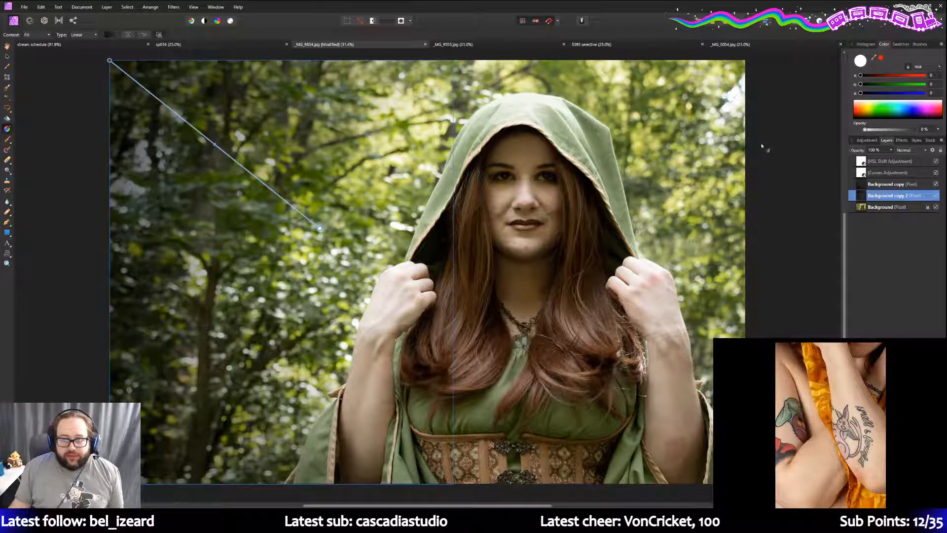
{"action": "left_click", "coordinate": [897, 210]}
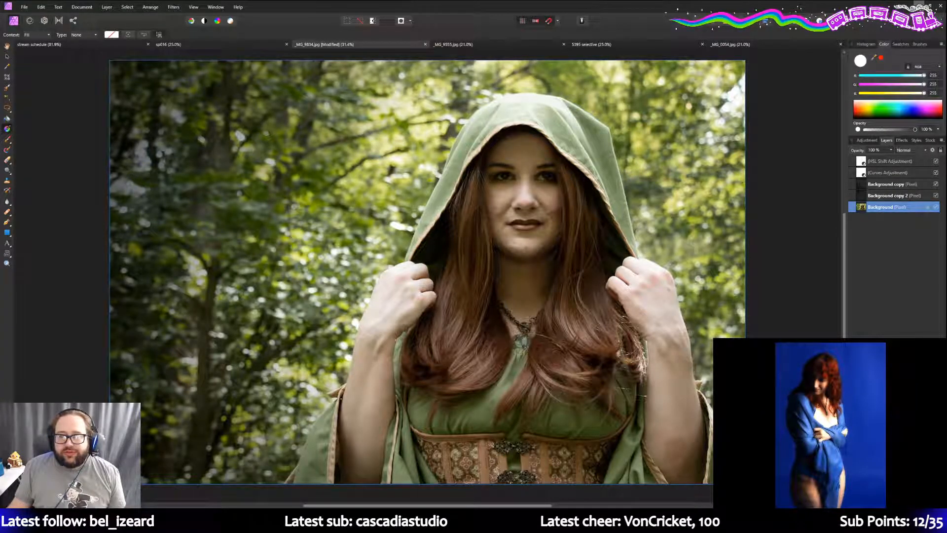
- Switch to the browser and paste the first three giveaway entrants into Wheel of Names
{"action": "left_click", "coordinate": [919, 4]}
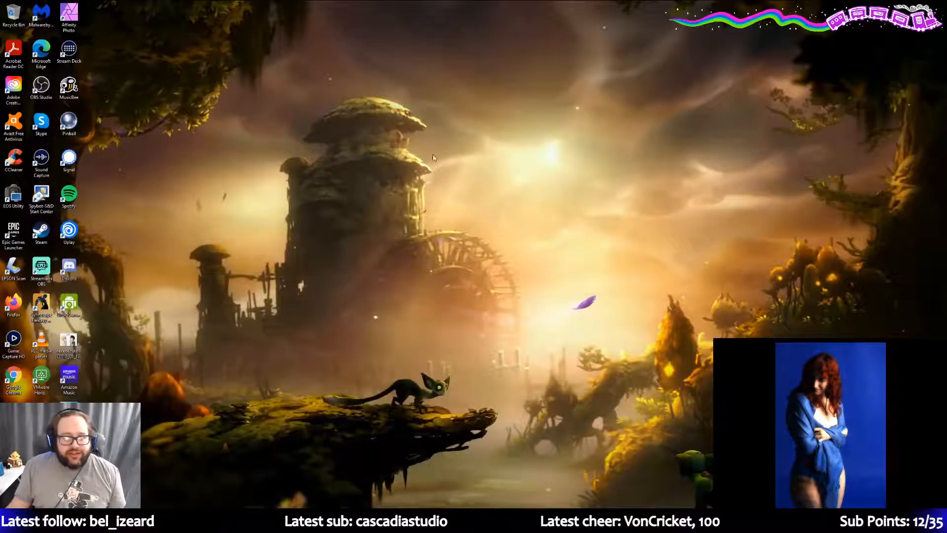
{"action": "key", "text": "alt+Tab"}
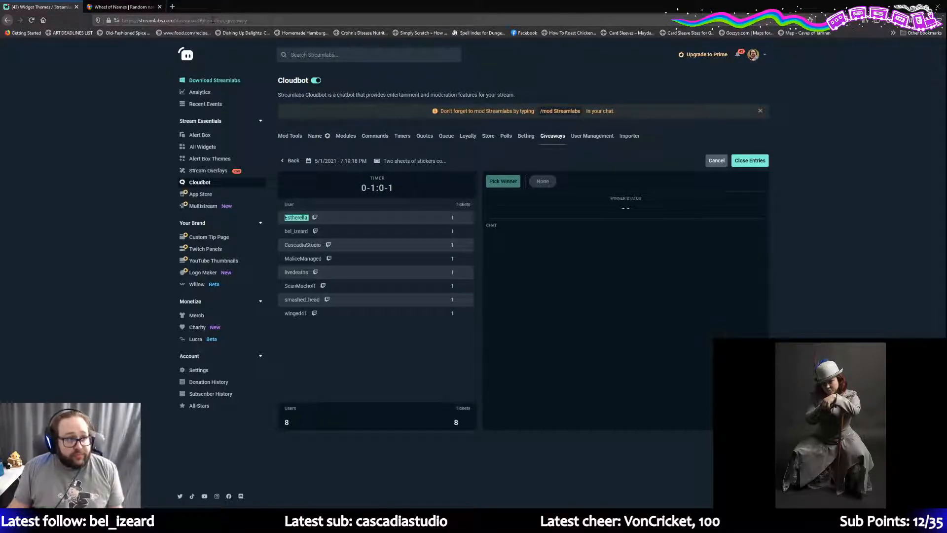
{"action": "left_click", "coordinate": [116, 5]}
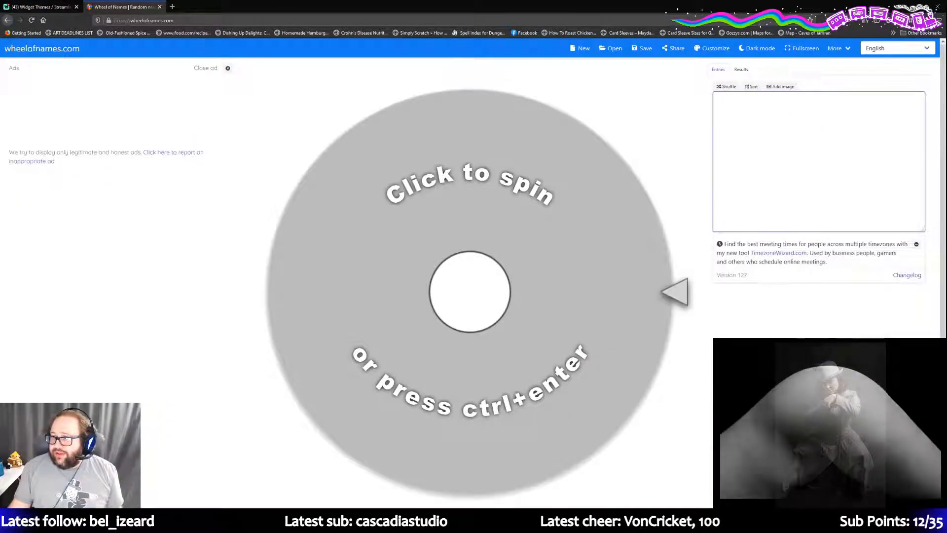
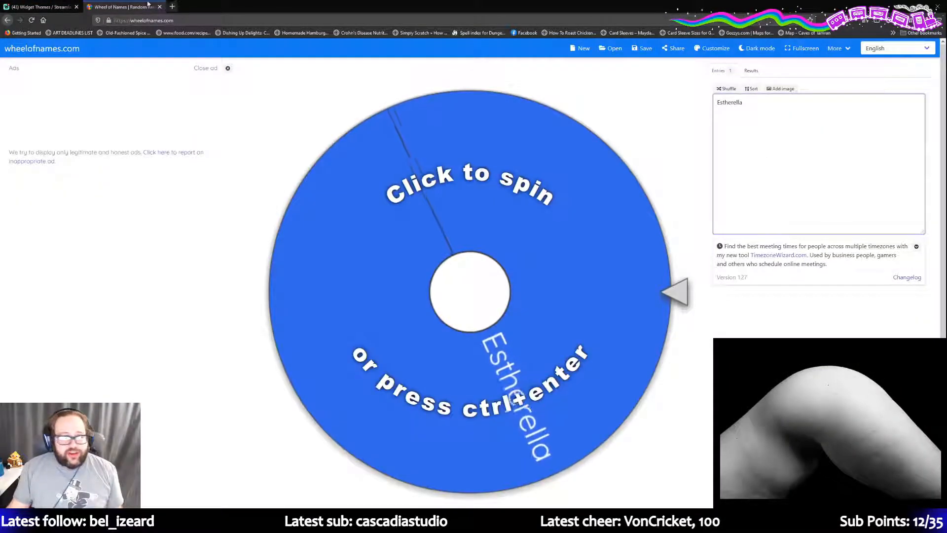
{"action": "left_click", "coordinate": [39, 7]}
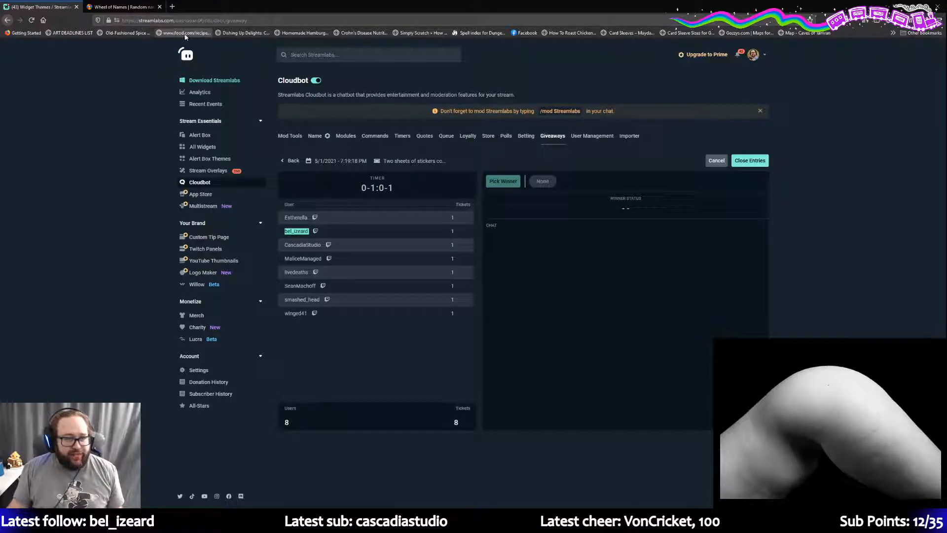
{"action": "left_click", "coordinate": [124, 6]}
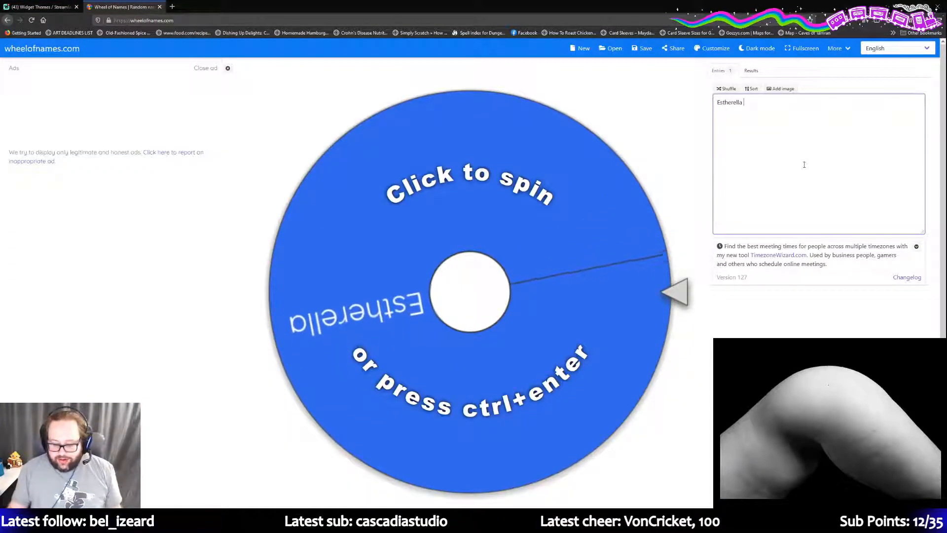
{"action": "key", "text": "Return"}
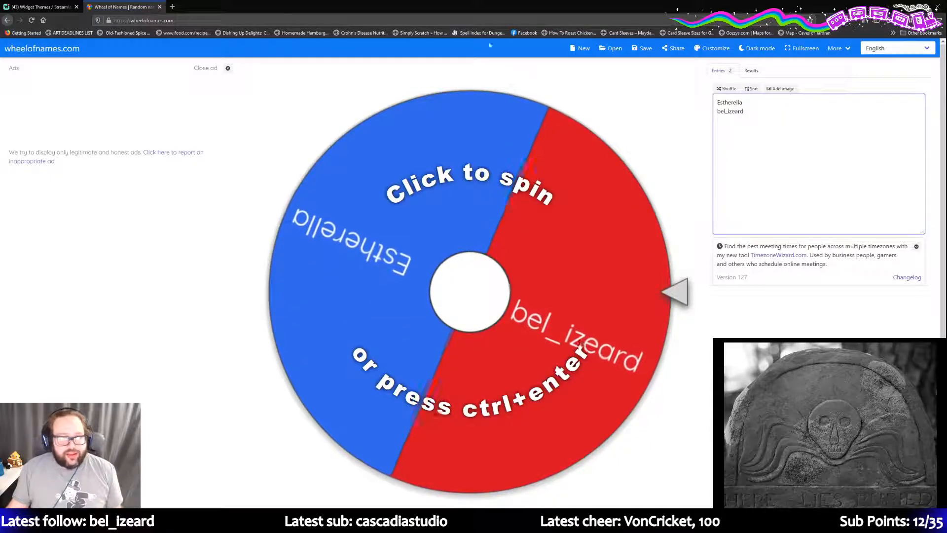
{"action": "key", "text": "ctrl+shift+Tab"}
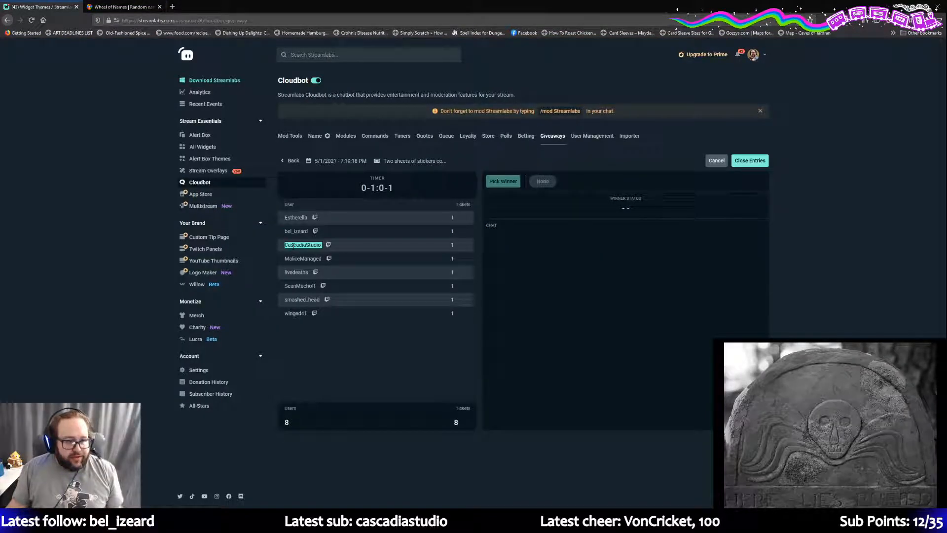
{"action": "left_click", "coordinate": [123, 7]}
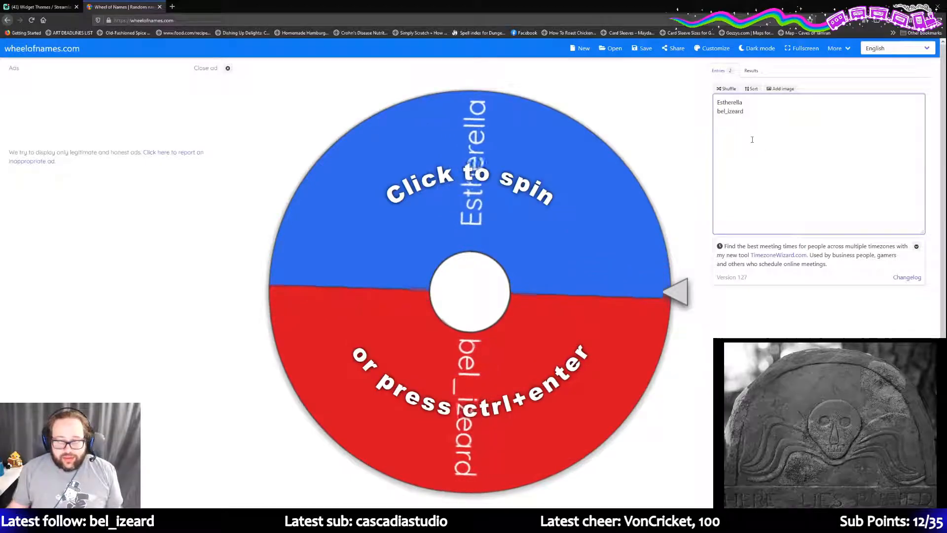
{"action": "key", "text": "Return"}
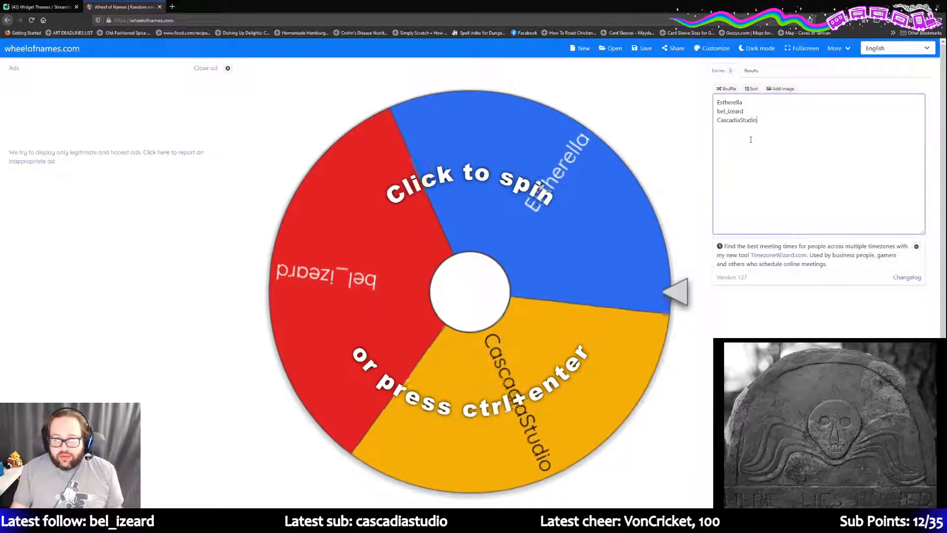
- Copy entrants four through six from the giveaway list onto new wheel entry lines
{"action": "left_click", "coordinate": [17, 7]}
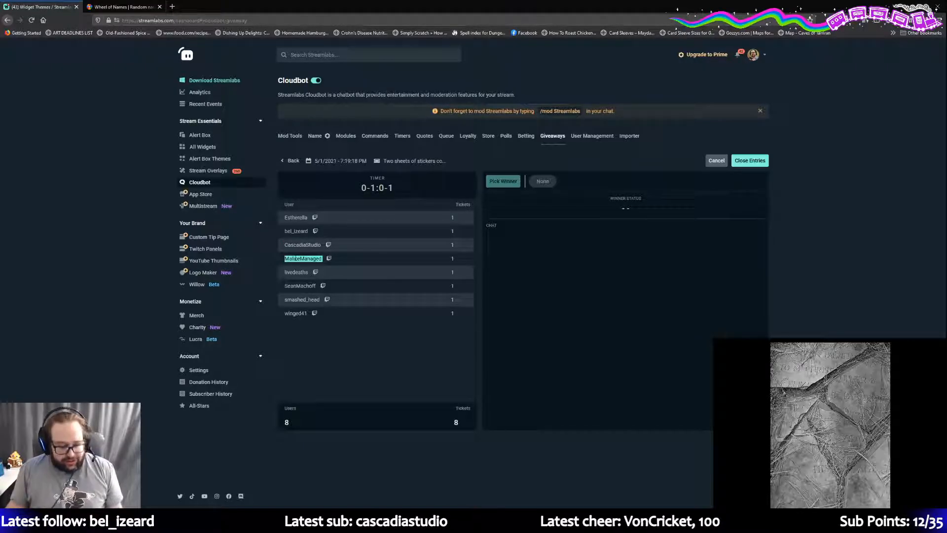
{"action": "left_click", "coordinate": [144, 7]}
{"action": "left_click", "coordinate": [768, 129]}
{"action": "key", "text": "Return"}
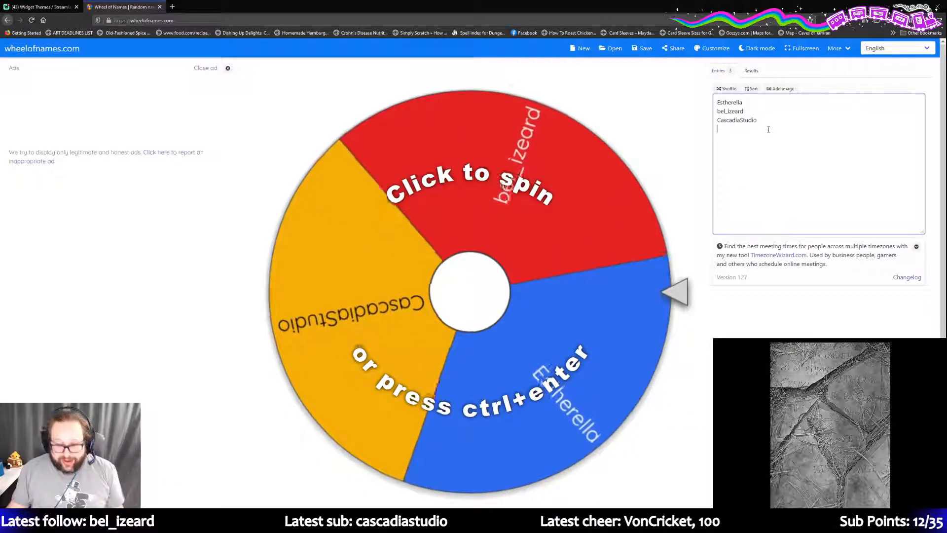
{"action": "left_click", "coordinate": [39, 7]}
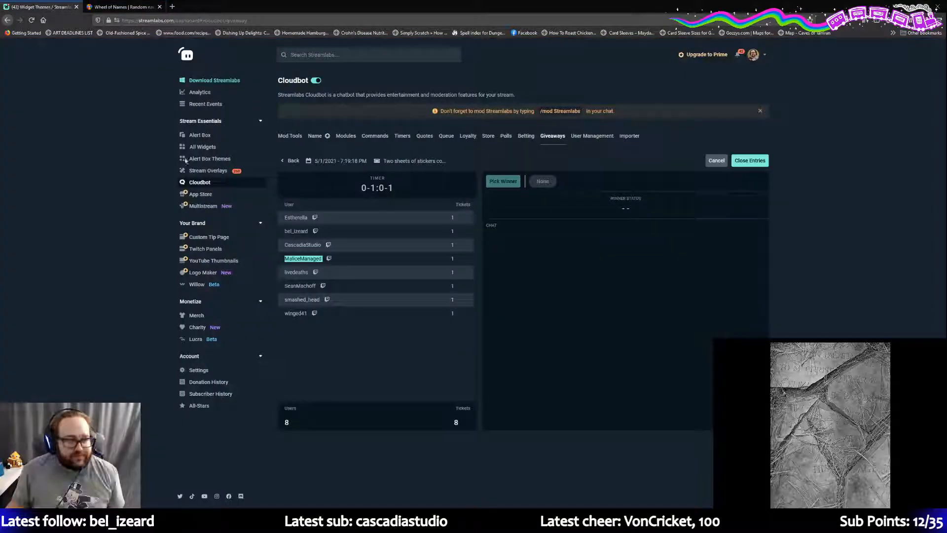
{"action": "double_click", "coordinate": [294, 272]}
{"action": "key", "text": "ctrl+c"}
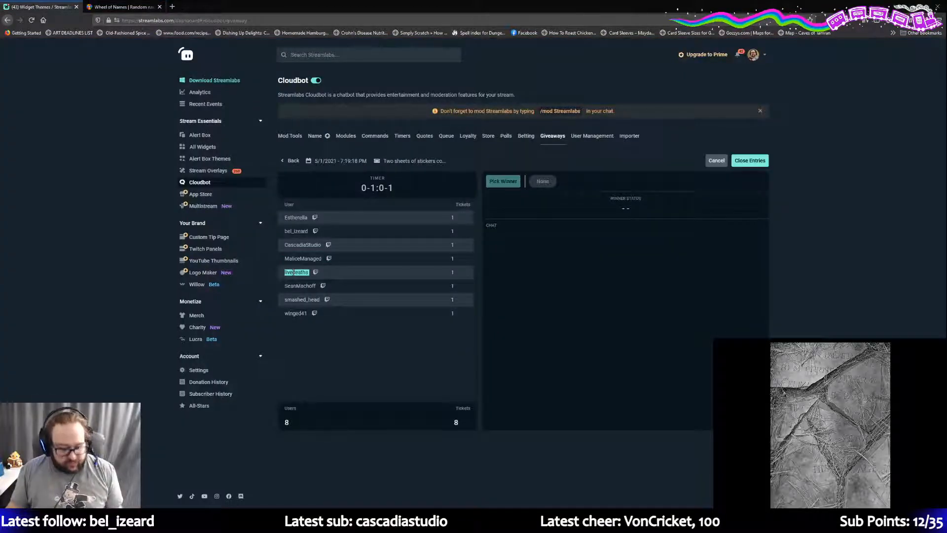
{"action": "left_click", "coordinate": [123, 5]}
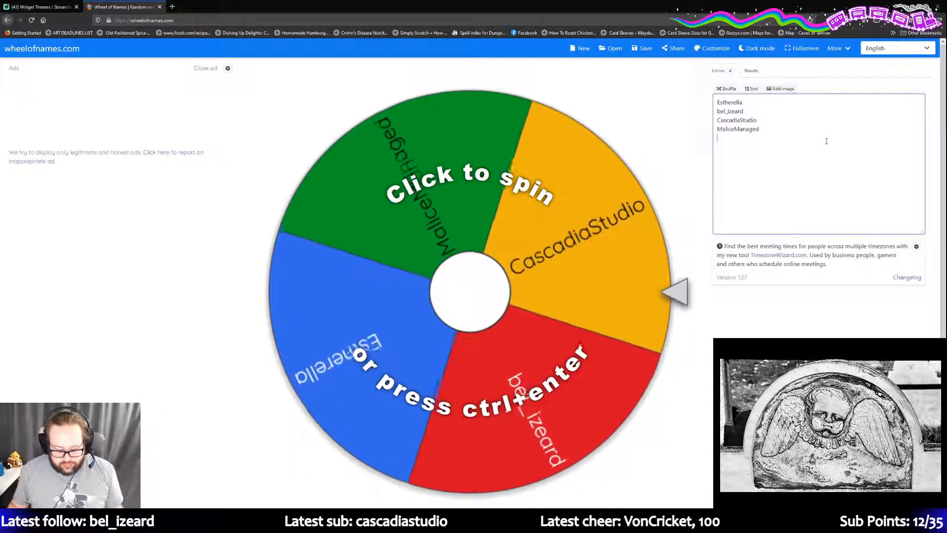
{"action": "key", "text": "Return"}
{"action": "key", "text": "ctrl+v"}
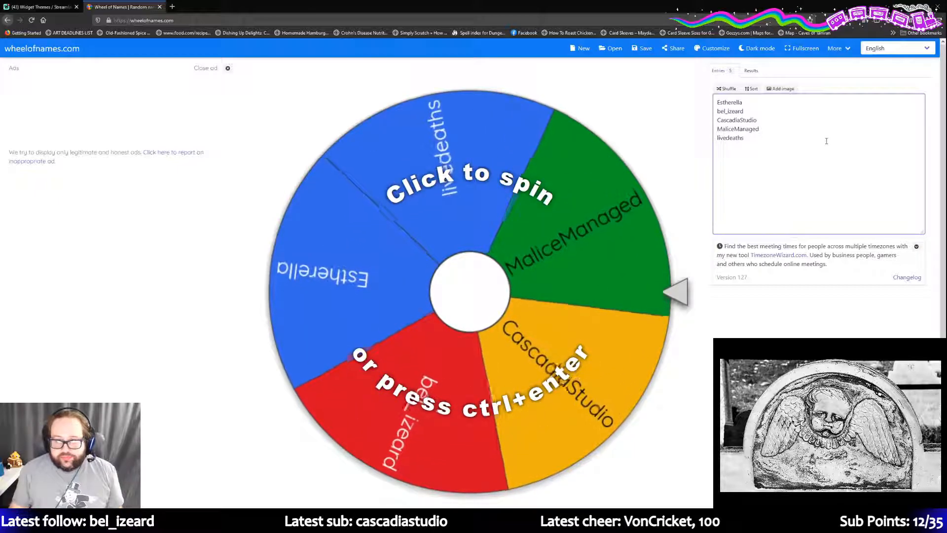
{"action": "left_click", "coordinate": [56, 6]}
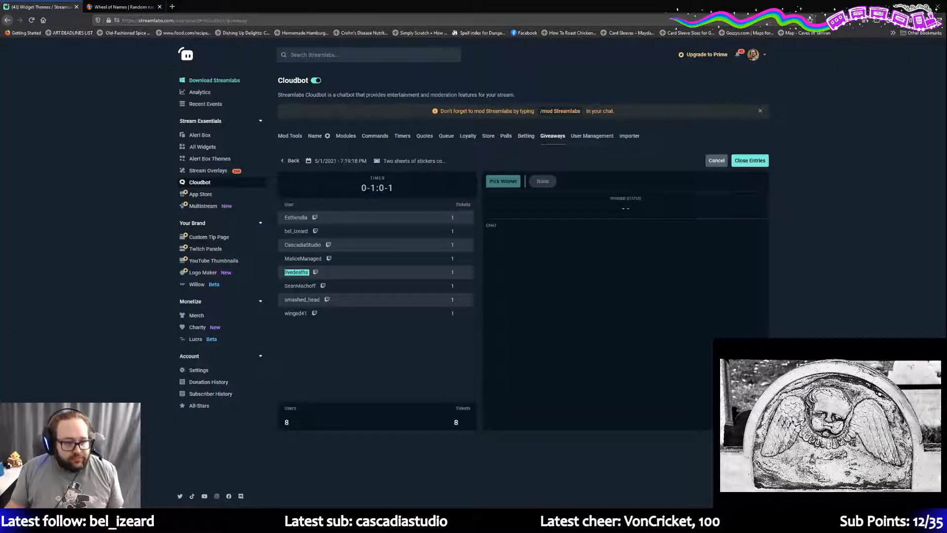
{"action": "double_click", "coordinate": [298, 286]}
{"action": "key", "text": "ctrl+c"}
{"action": "left_click", "coordinate": [123, 6]}
{"action": "left_click", "coordinate": [755, 138]}
{"action": "key", "text": "Return"}
{"action": "key", "text": "ctrl+v"}
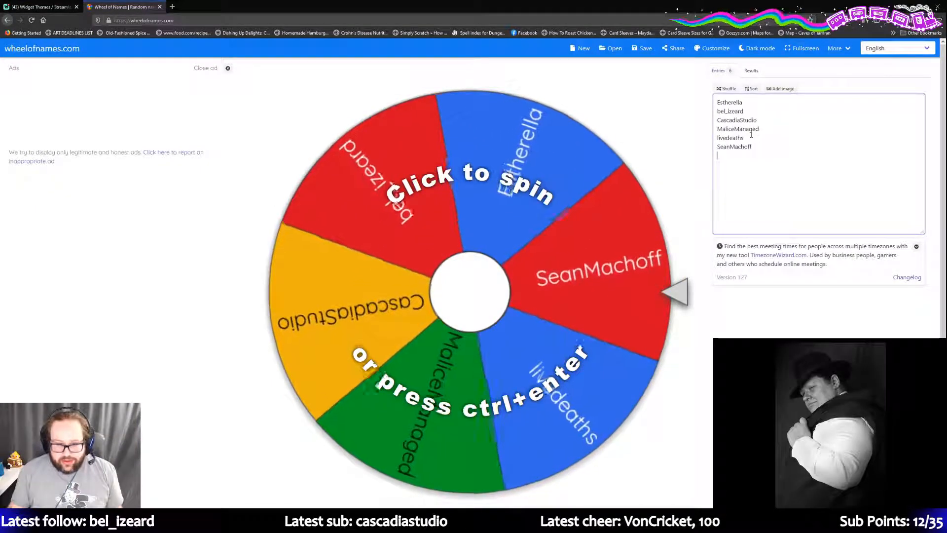
- Add the seventh and eighth entrants, then spin the wheel with Ctrl+Enter
{"action": "left_click", "coordinate": [33, 7]}
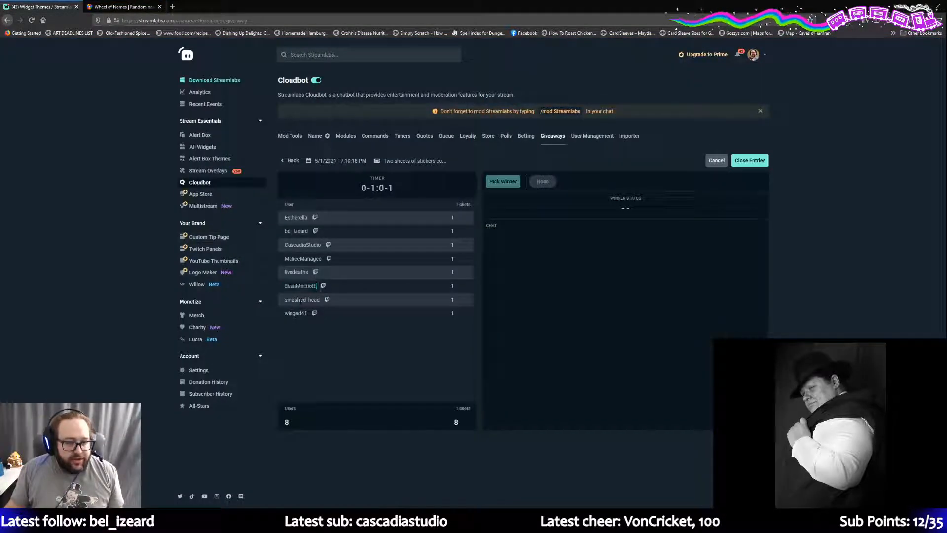
{"action": "left_click", "coordinate": [148, 7]}
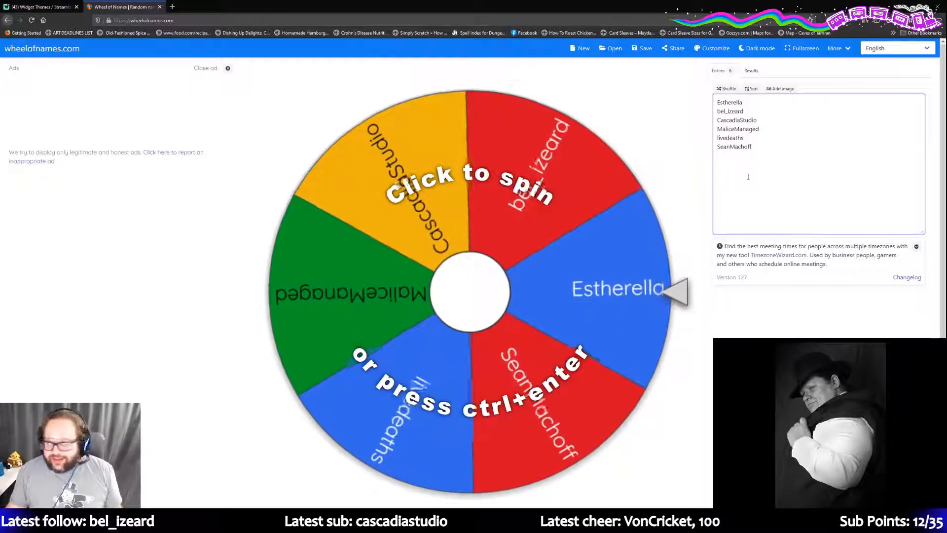
{"action": "key", "text": "ctrl+v"}
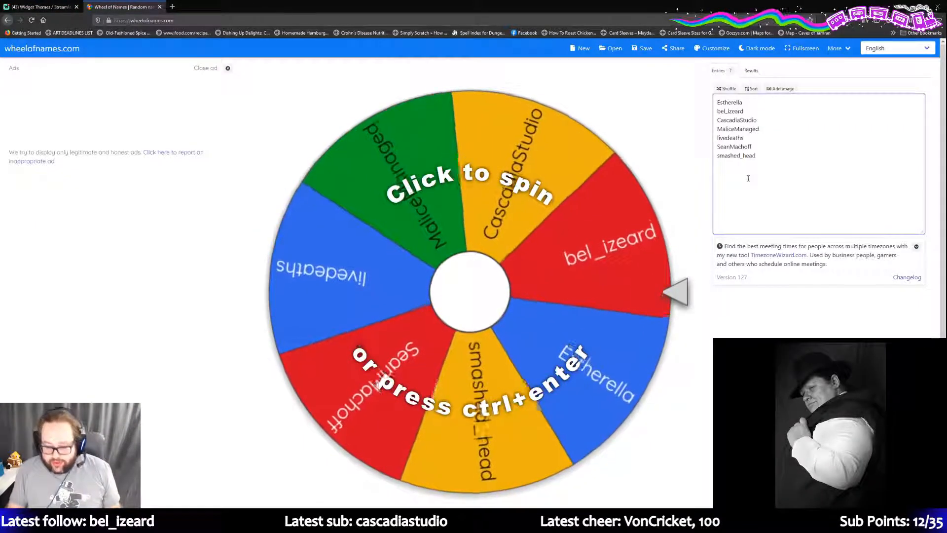
{"action": "left_click", "coordinate": [43, 7]}
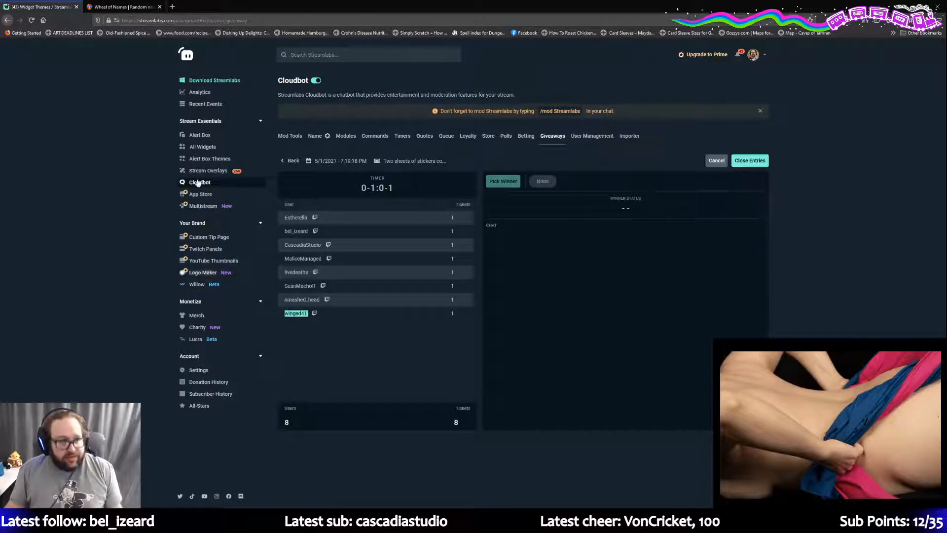
{"action": "left_click", "coordinate": [123, 7]}
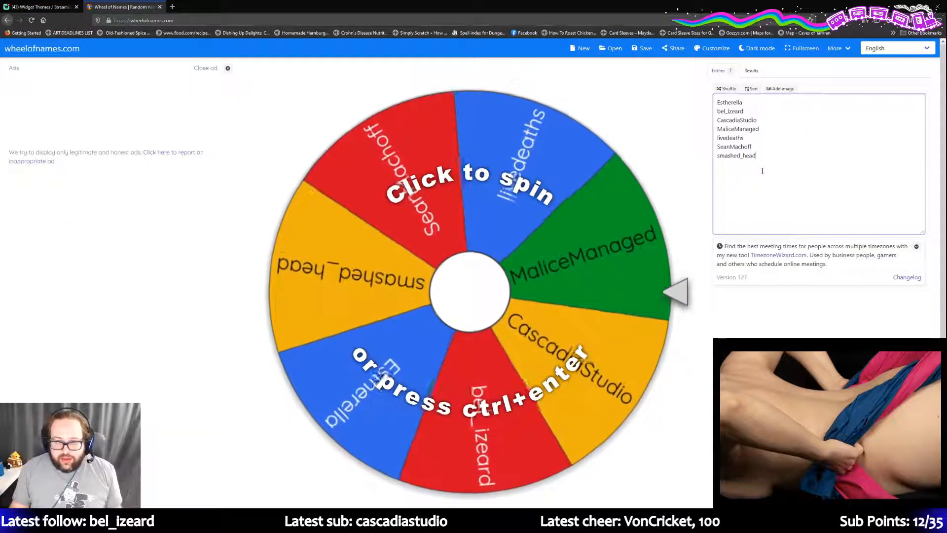
{"action": "key", "text": "Return"}
{"action": "key", "text": "ctrl+v"}
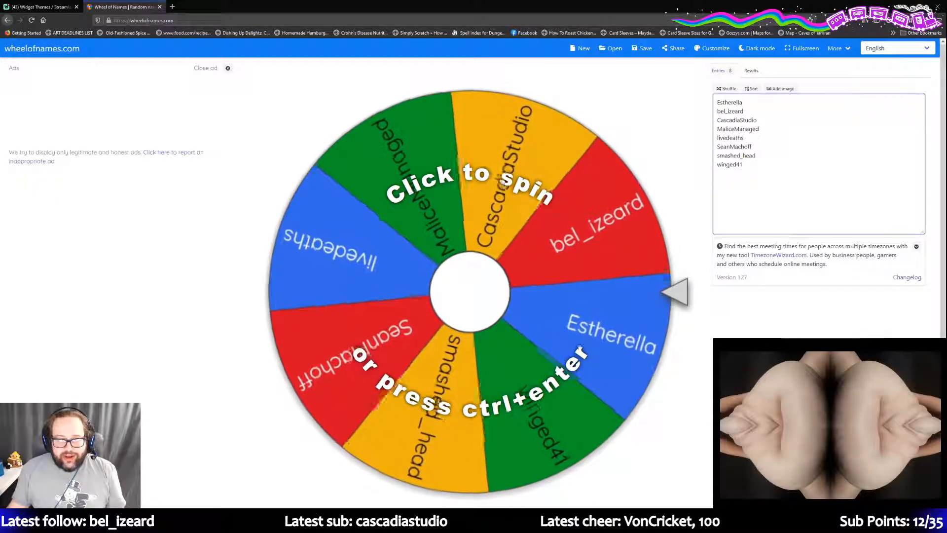
{"action": "key", "text": "ctrl+Return"}
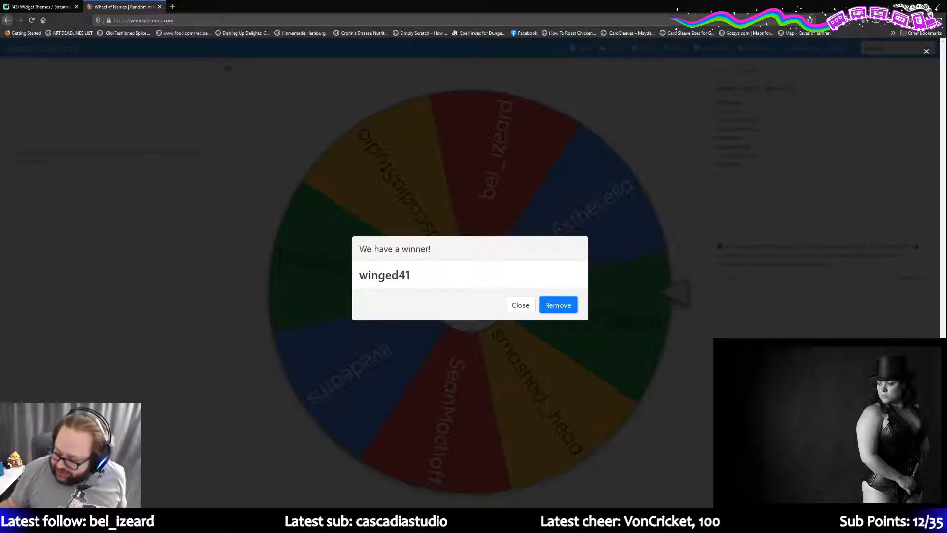
- Remove two drawn winners from the wheel, respinning after each removal
{"action": "left_click", "coordinate": [549, 306]}
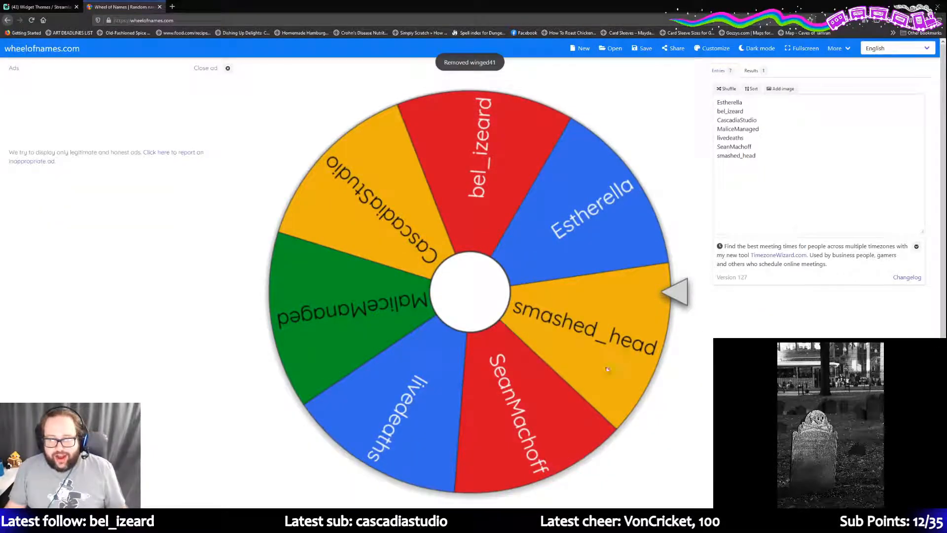
{"action": "left_click", "coordinate": [499, 203]}
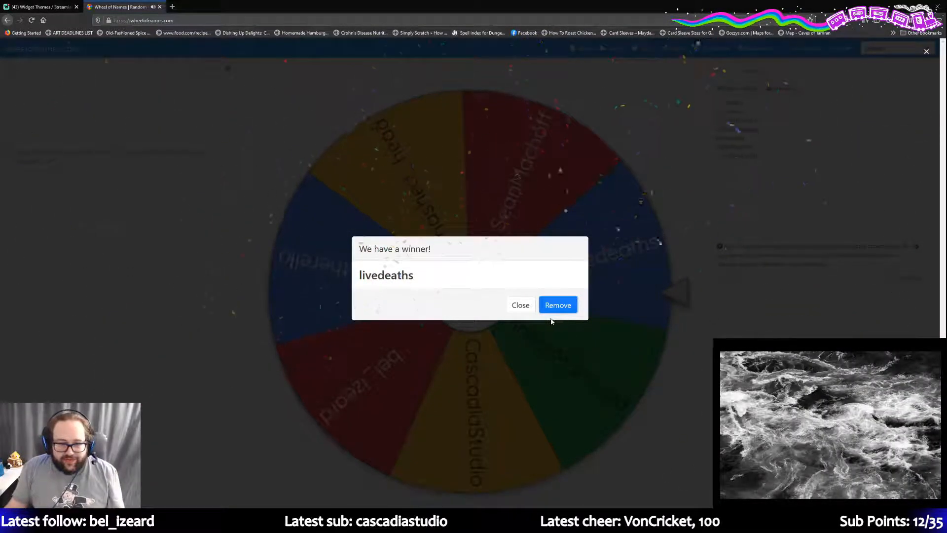
{"action": "left_click", "coordinate": [558, 306]}
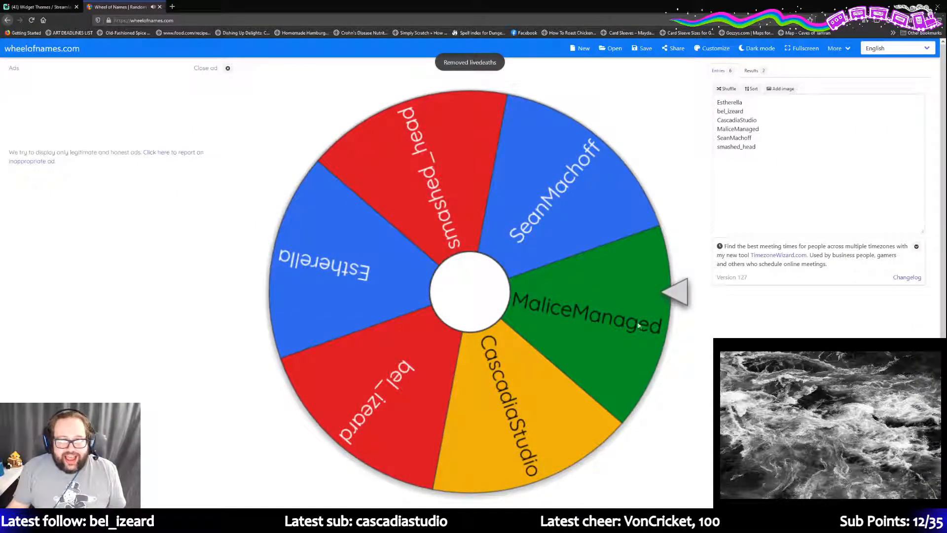
{"action": "left_click", "coordinate": [617, 300]}
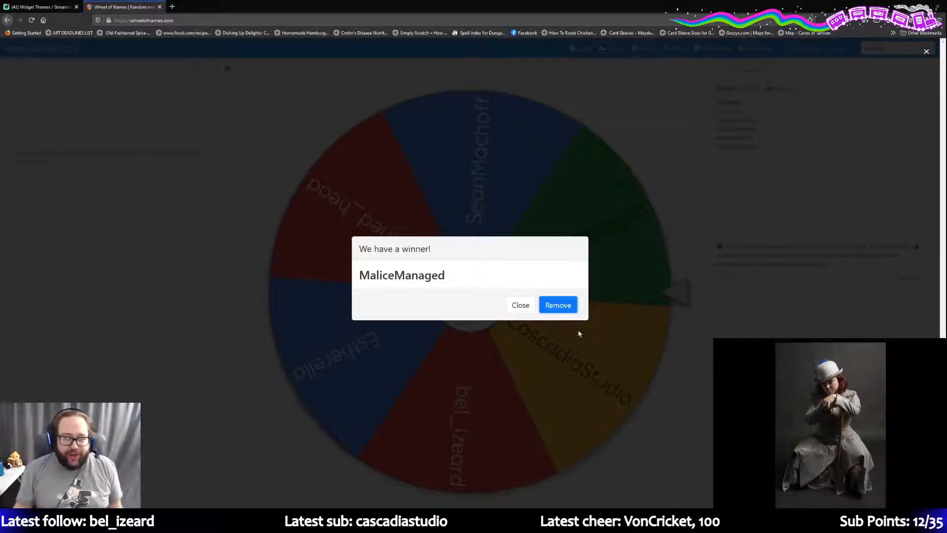
- Remove the third winner, minimize the browser, and return to Affinity Photo
{"action": "left_click", "coordinate": [557, 305]}
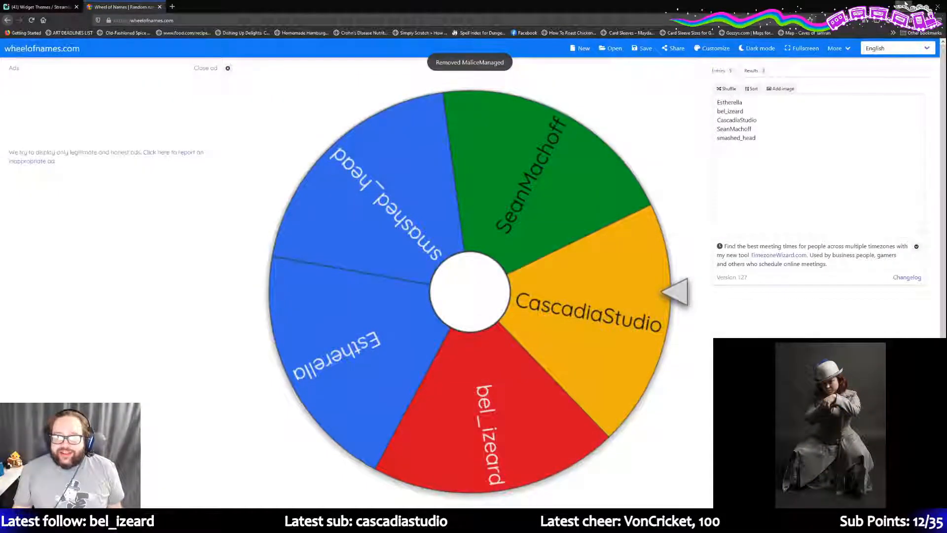
{"action": "left_click", "coordinate": [891, 6]}
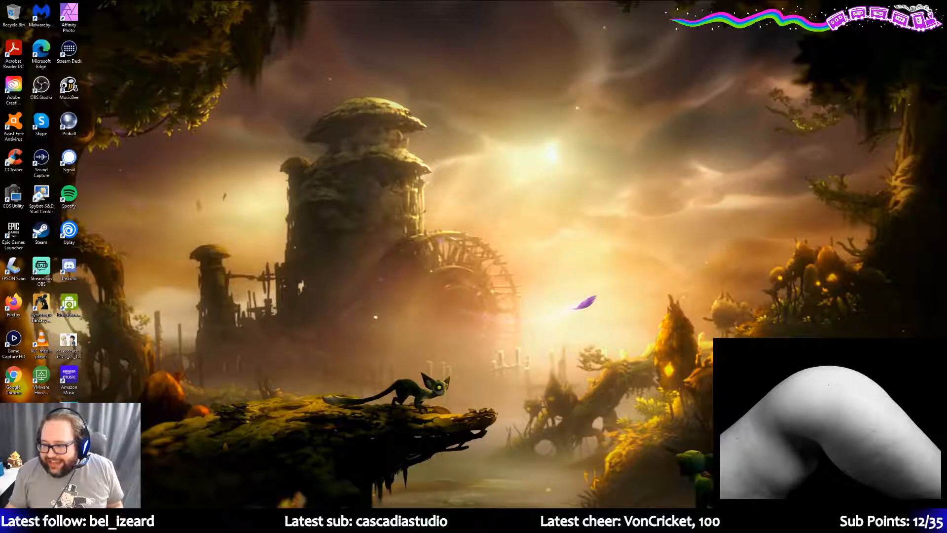
{"action": "key", "text": "alt+Tab"}
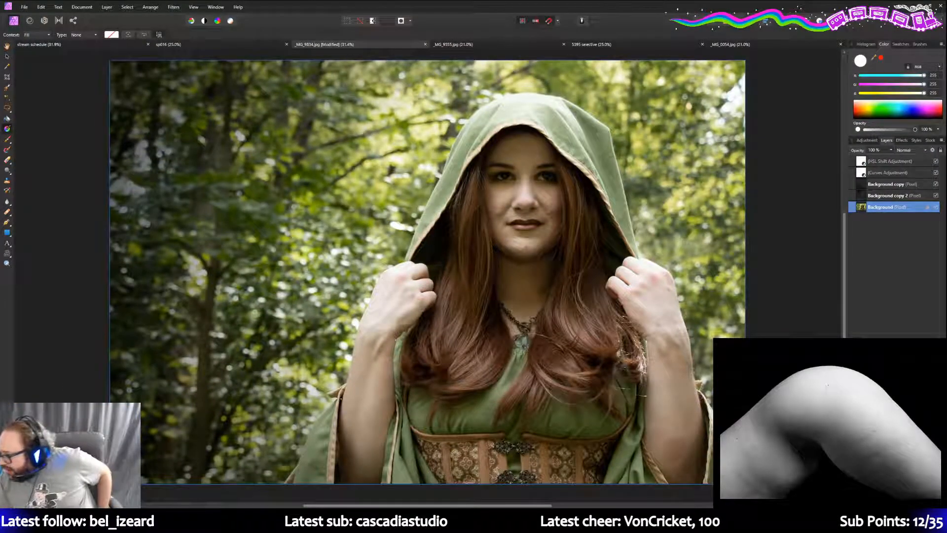